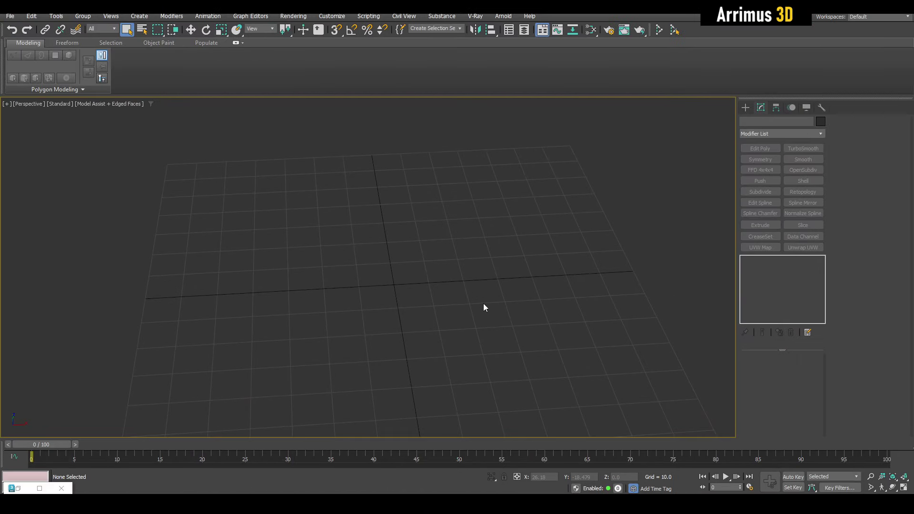
Activate the Plane primitive tool in the empty scene with the P shortcut.
key("p")
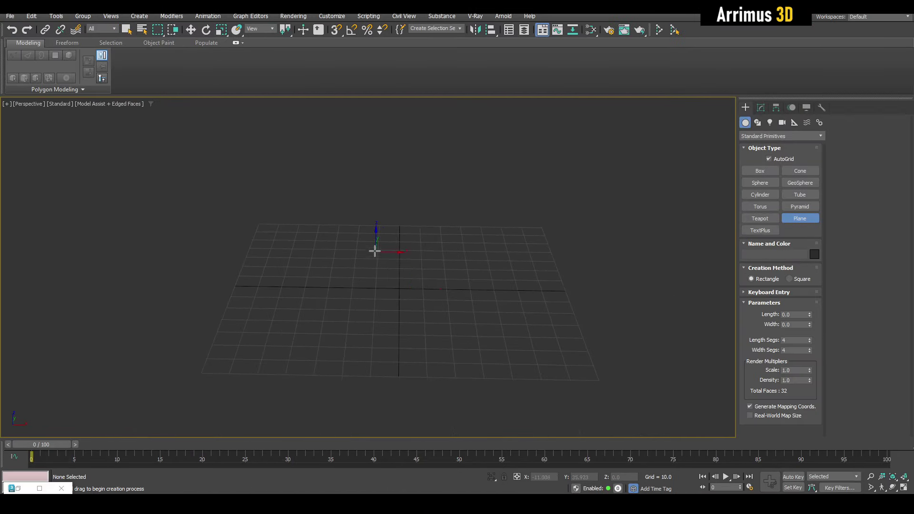
Create a 4×4-segment plane, add Edit Poly, and zero its position at the origin.
scroll(555, 398, "down", 3)
left_click_drag(307, 177, 566, 405)
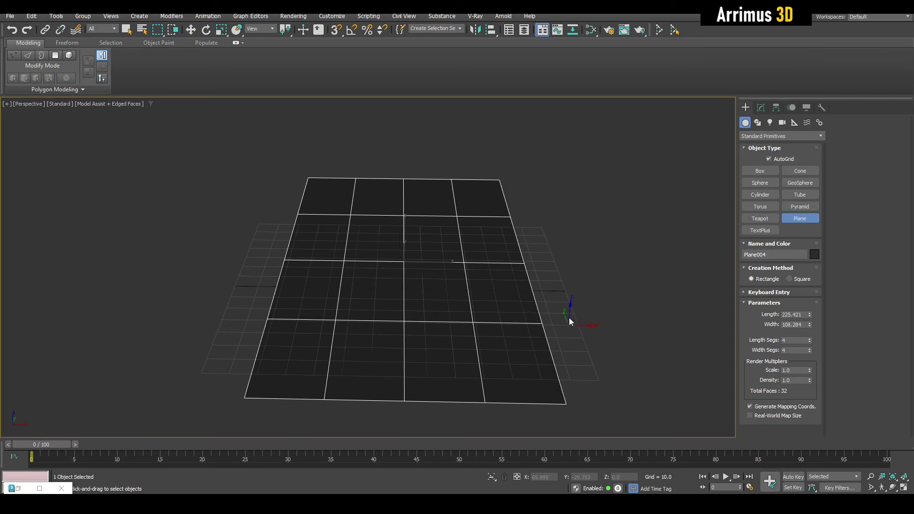
key("alt+e")
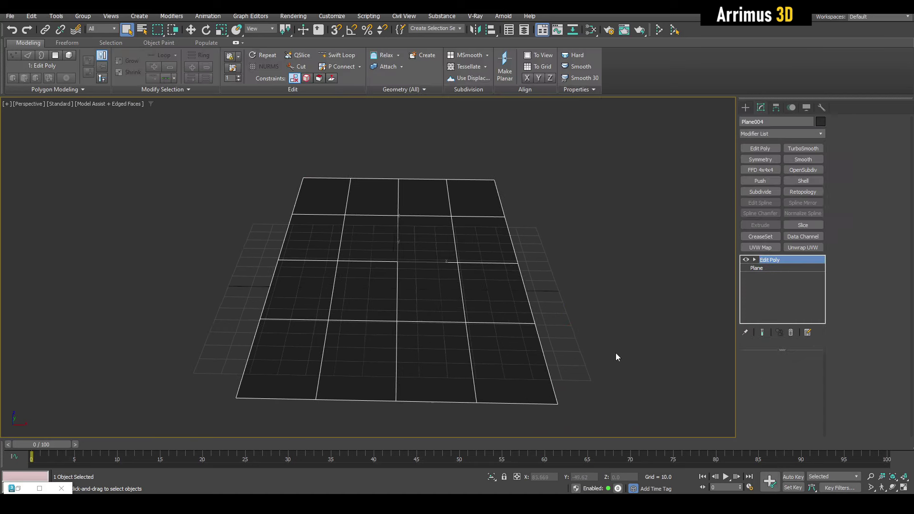
key("w")
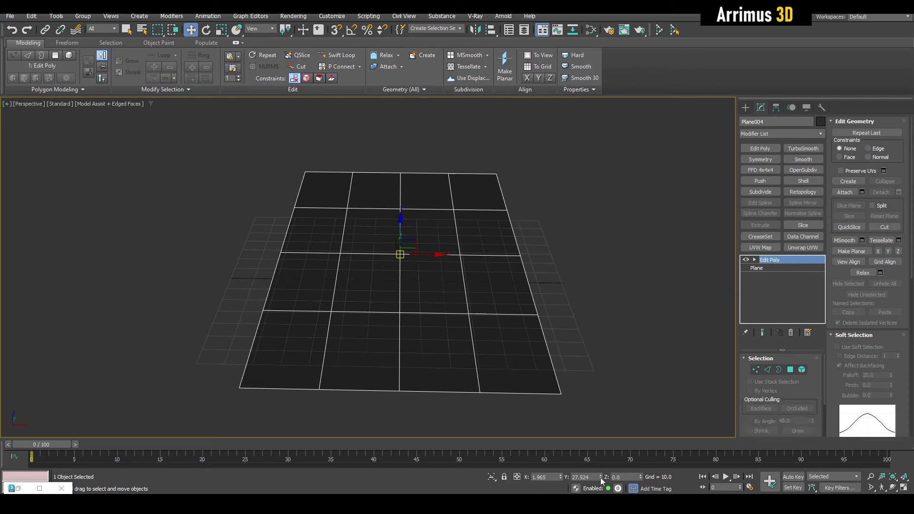
right_click(601, 479)
Add a second Edit Poly modifier and select all of the plane's vertices.
middle_click_drag(527, 414, 525, 343)
key("e")
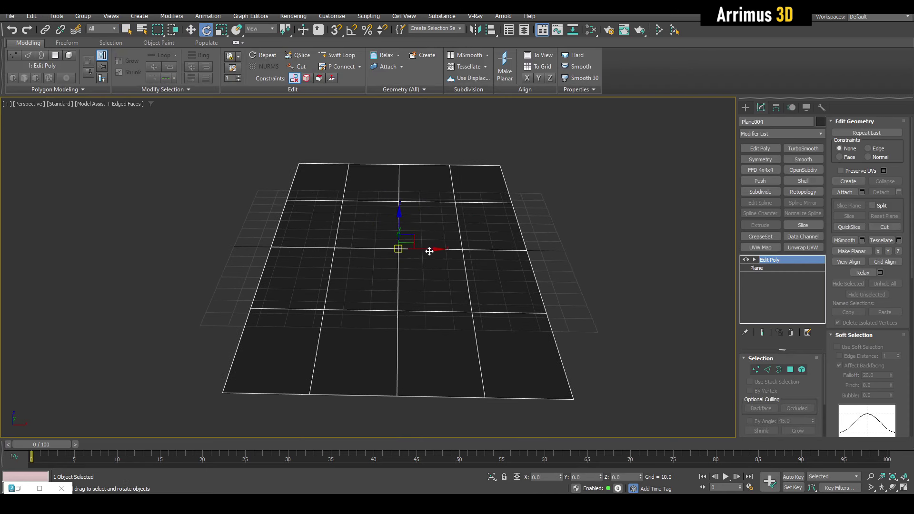
key("alt+e")
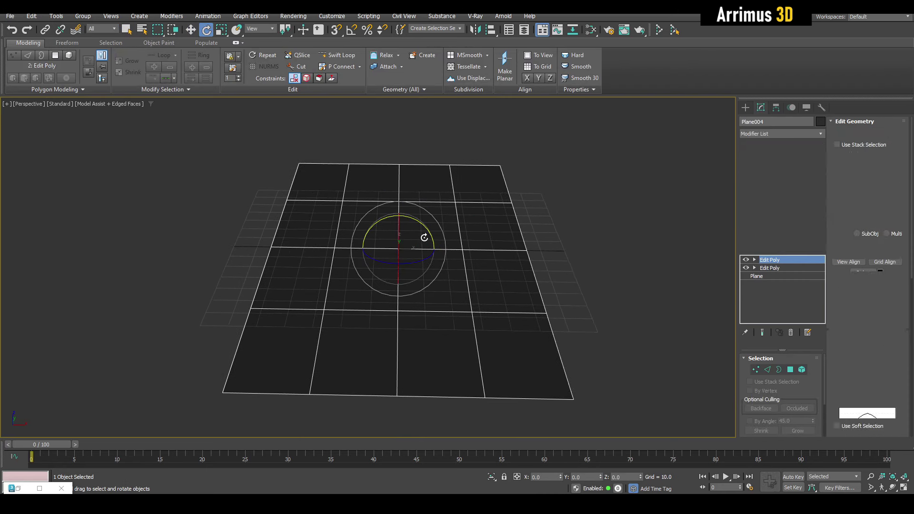
key("1")
key("ctrl+a")
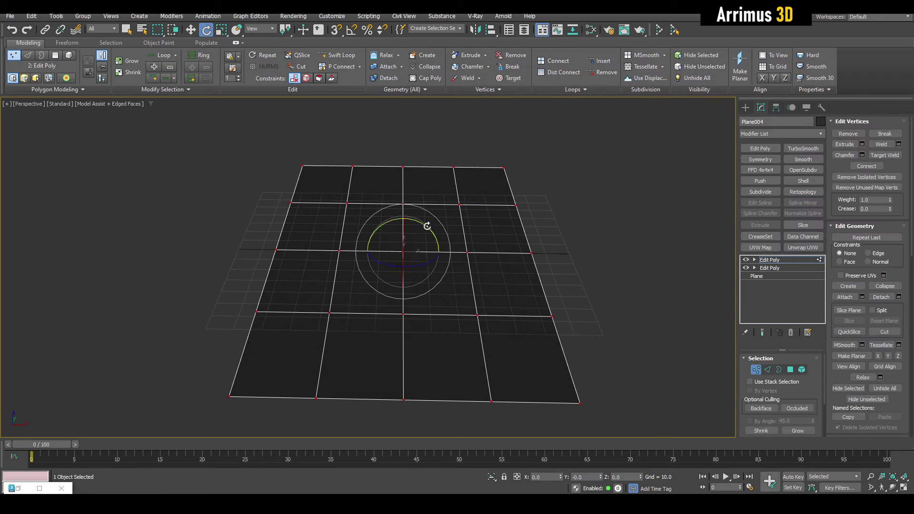
Rotate all the plane's vertices to tilt it, then orbit around it.
mouse_move(434, 212)
left_mouse_down()
mouse_move(455, 230)
mouse_move(438, 224)
mouse_move(408, 257)
left_mouse_up()
key("q")
left_click(474, 266)
mouse_move(474, 266)
middle_mouse_down("alt")
mouse_move(415, 267)
mouse_move(439, 268)
mouse_move(449, 285)
mouse_move(438, 276)
mouse_move(467, 281)
mouse_move(482, 270)
mouse_move(483, 287)
mouse_move(461, 211)
middle_mouse_up("alt")
key("ctrl+a")
key("r")
key("q")
left_click(481, 271)
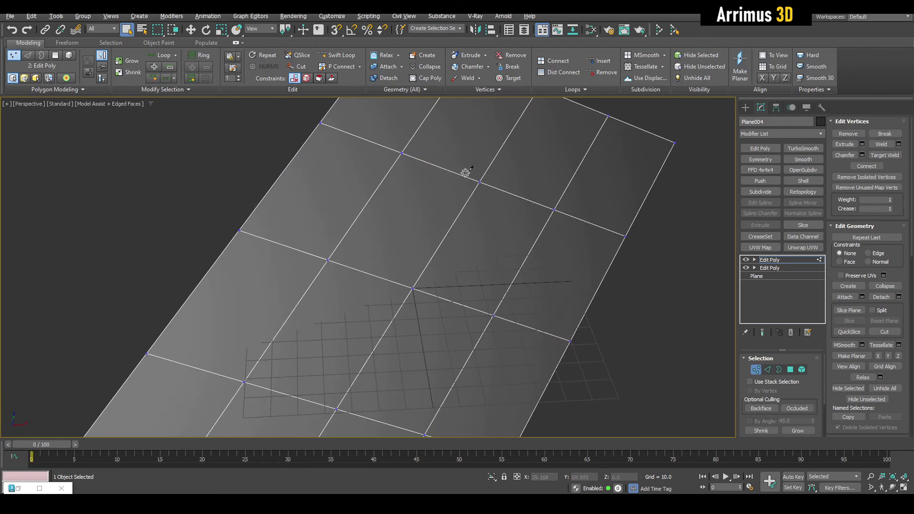
Cut a closed, tapered panel outline of new edges across the plane.
key("alt+c")
left_click(478, 232)
left_click(400, 258)
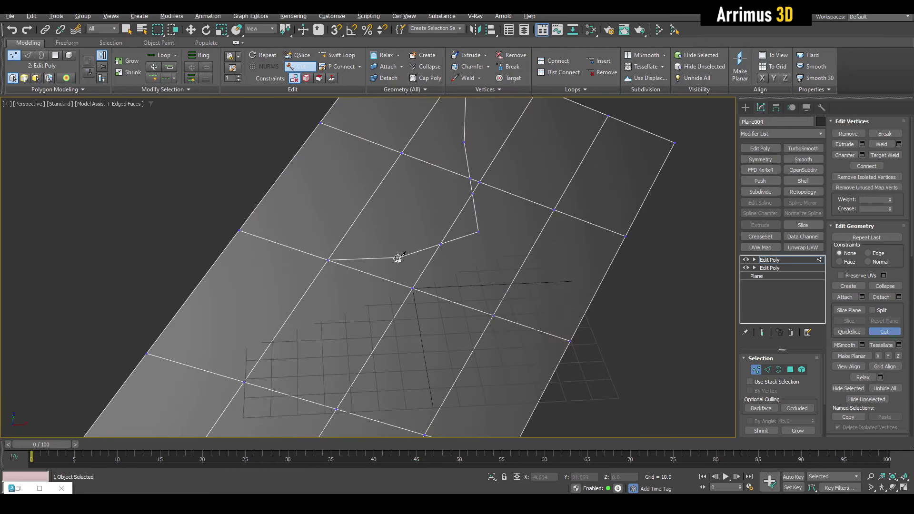
left_click(399, 356)
left_click(420, 396)
left_click(416, 410)
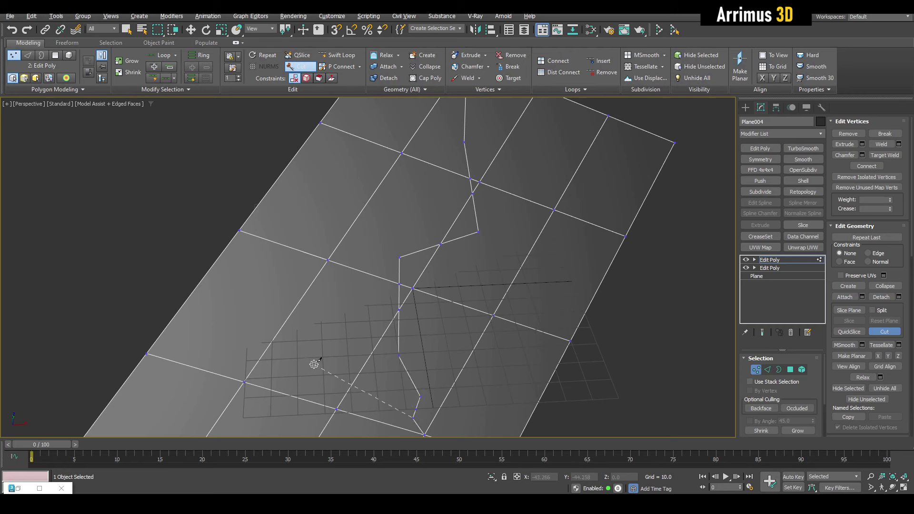
left_click(345, 336)
left_click(348, 198)
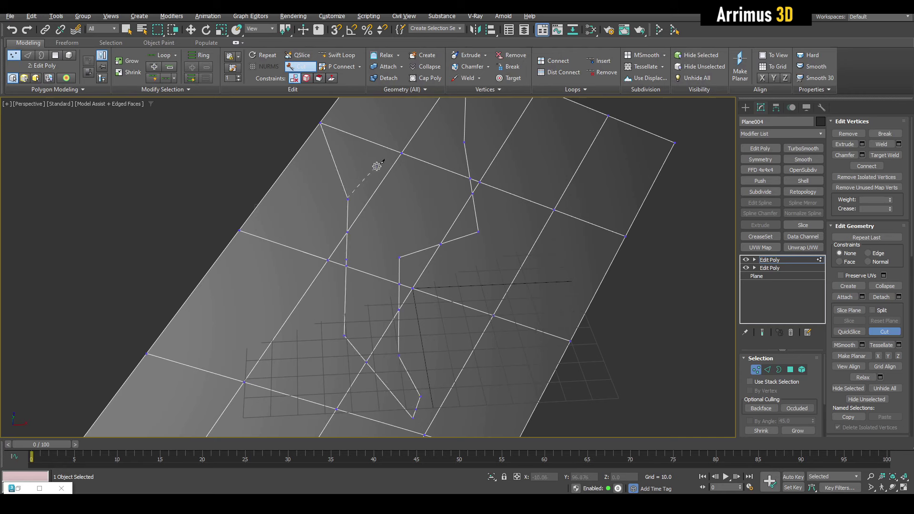
left_click(386, 145)
left_click(465, 141)
right_click(466, 143)
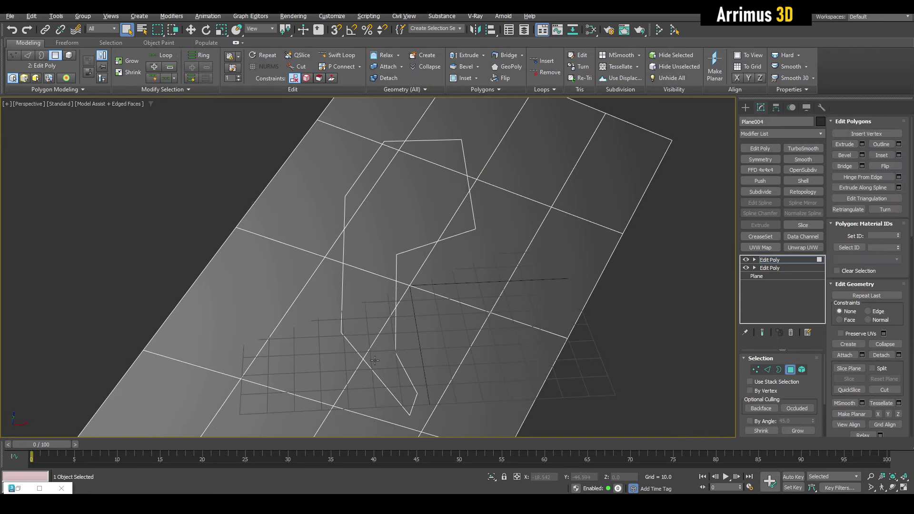
Select the faces inside the outline, invert the selection, and delete the surrounding faces.
left_click(361, 309)
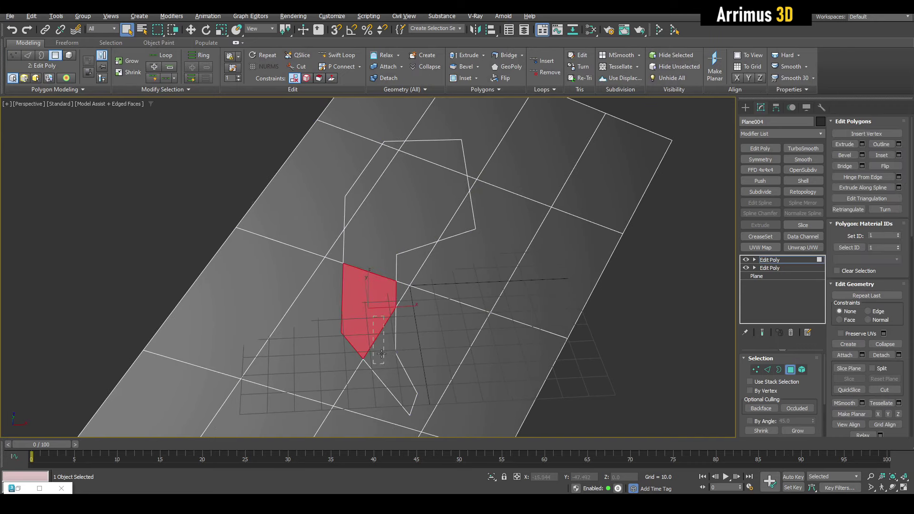
left_click(391, 371, "ctrl")
left_click(371, 187, "ctrl")
left_click(418, 157, "ctrl")
left_click(386, 148, "ctrl")
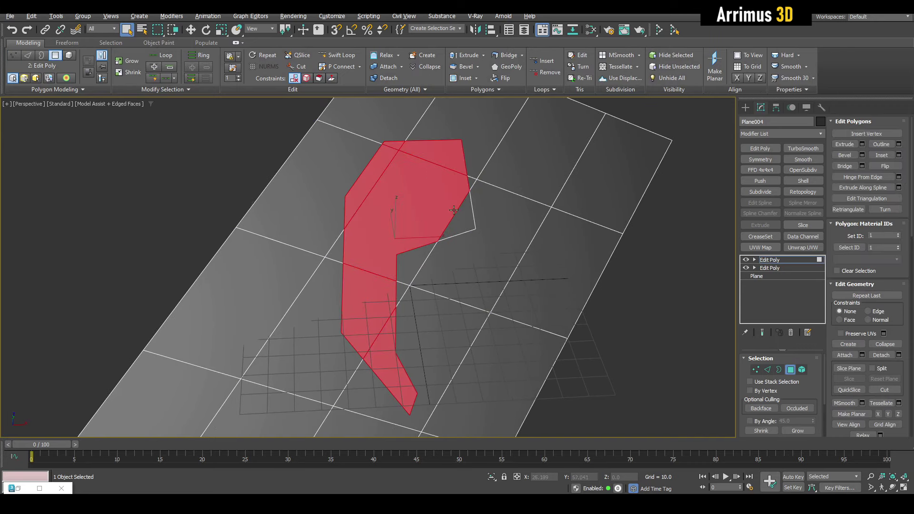
left_click(459, 210, "ctrl")
mouse_move(443, 210)
middle_mouse_down()
mouse_move(429, 208)
mouse_move(476, 249)
mouse_move(498, 252)
middle_mouse_up()
key("ctrl+i")
key("Delete")
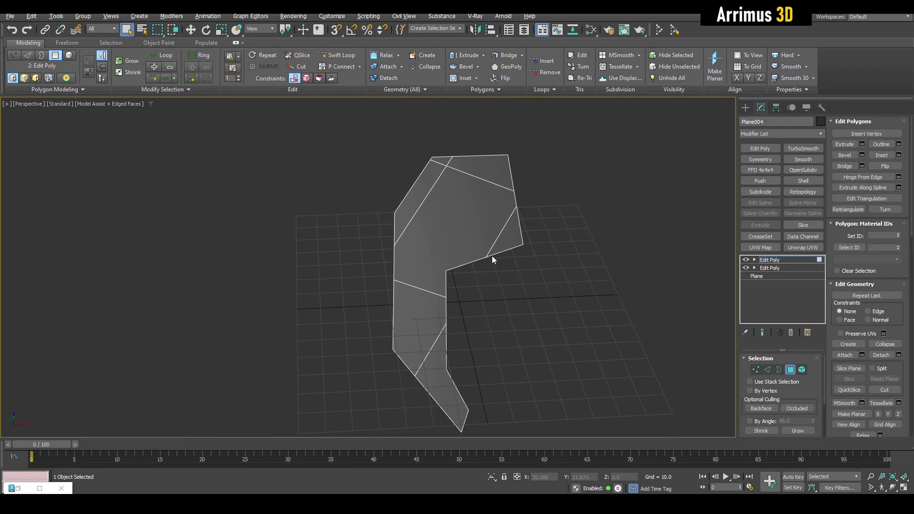
Move the whole panel shape left along X and return to object level.
key("ctrl+a")
key("w")
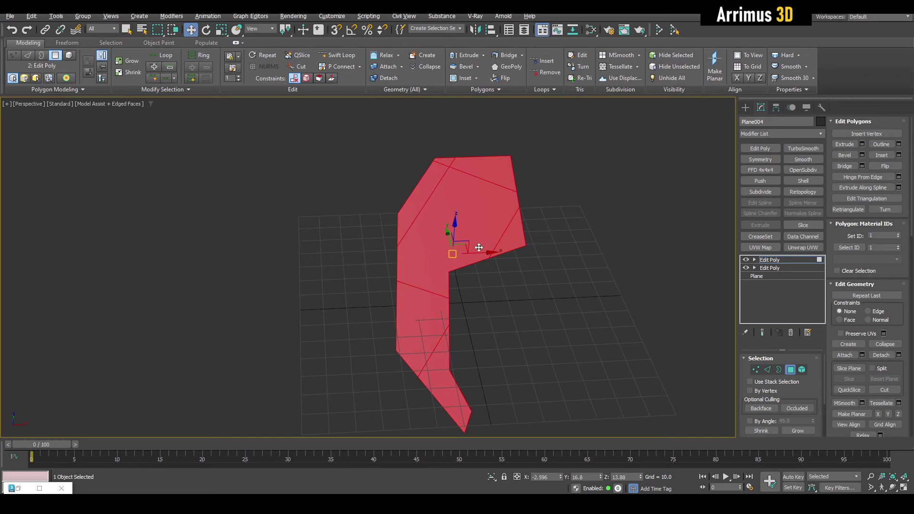
left_click_drag(481, 251, 383, 250)
mouse_move(434, 256)
middle_mouse_down()
mouse_move(475, 264)
mouse_move(458, 268)
mouse_move(493, 288)
middle_mouse_up()
key("4")
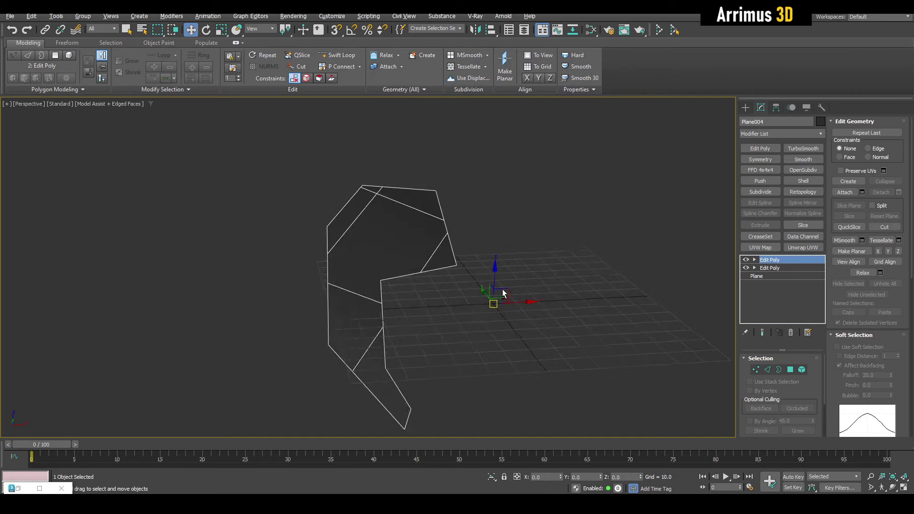
Select all the shape's vertices for adjustment, then leave vertex mode and orbit the view.
key("1")
key("ctrl+a")
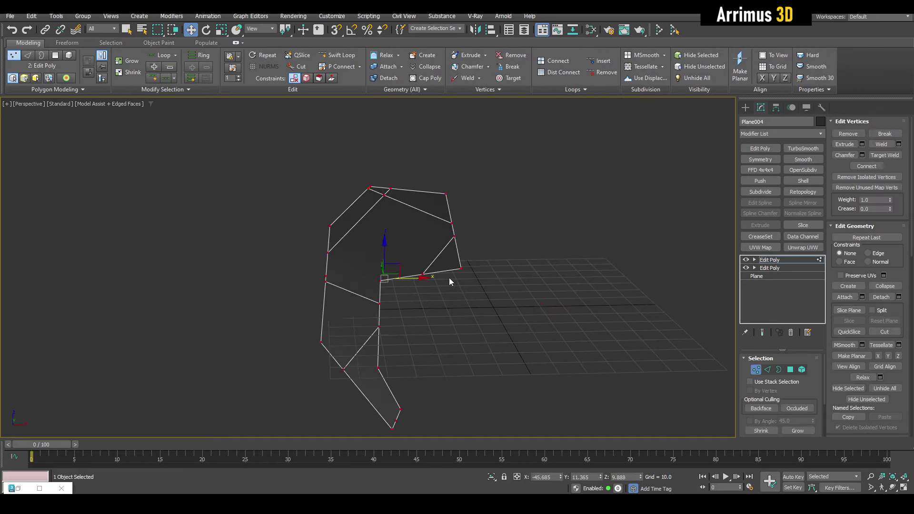
key("e")
key("w")
middle_click_drag(393, 286, 351, 233, "alt")
key("1")
key("q")
mouse_move(465, 241)
middle_mouse_down("alt")
mouse_move(442, 235)
mouse_move(804, 228)
middle_mouse_up("alt")
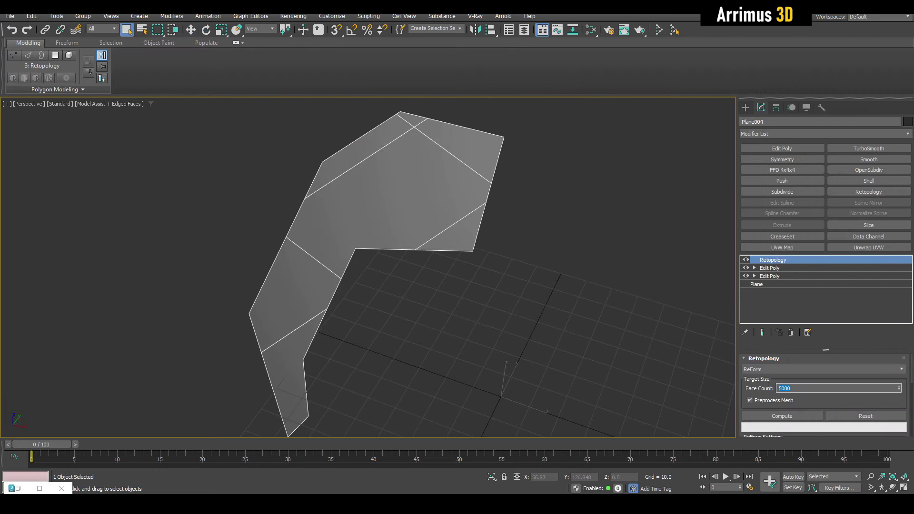
Retopologize with 25 target faces and mesh preprocessing off, comparing the result.
type("25")
left_click(783, 415)
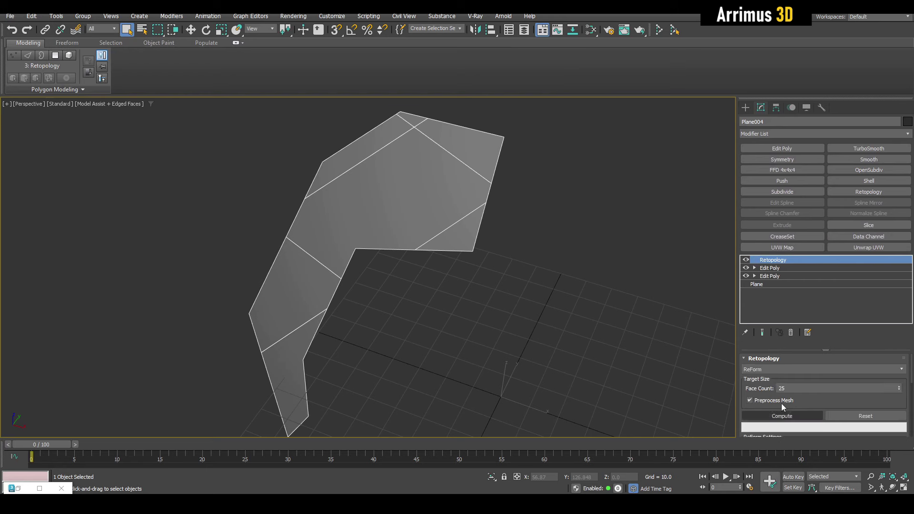
left_click(776, 400)
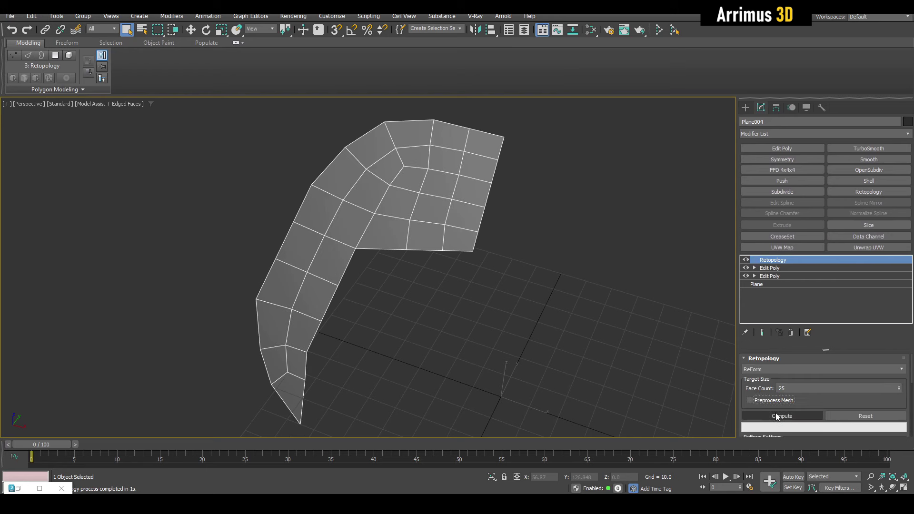
left_click(777, 416)
left_click(746, 260)
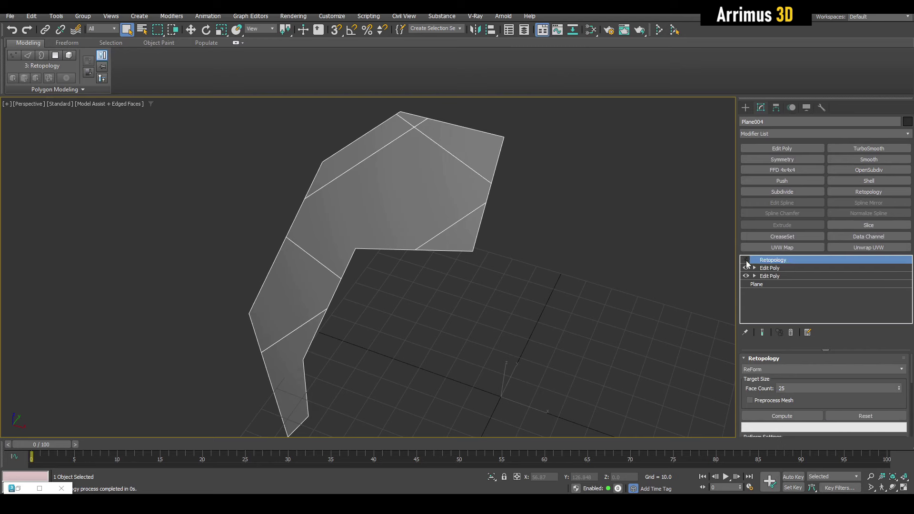
left_click(747, 261)
left_click(746, 261)
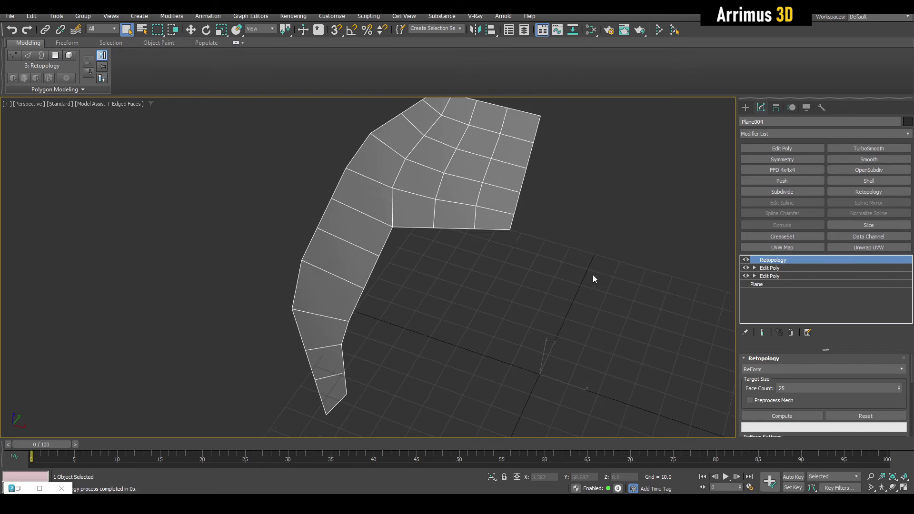
Add an Edit Poly above Retopology and reposition the corner vertices for smoother flow.
key("ctrl+e")
key("1")
middle_click_drag(352, 317, 342, 309)
scroll(342, 309, "up", 3)
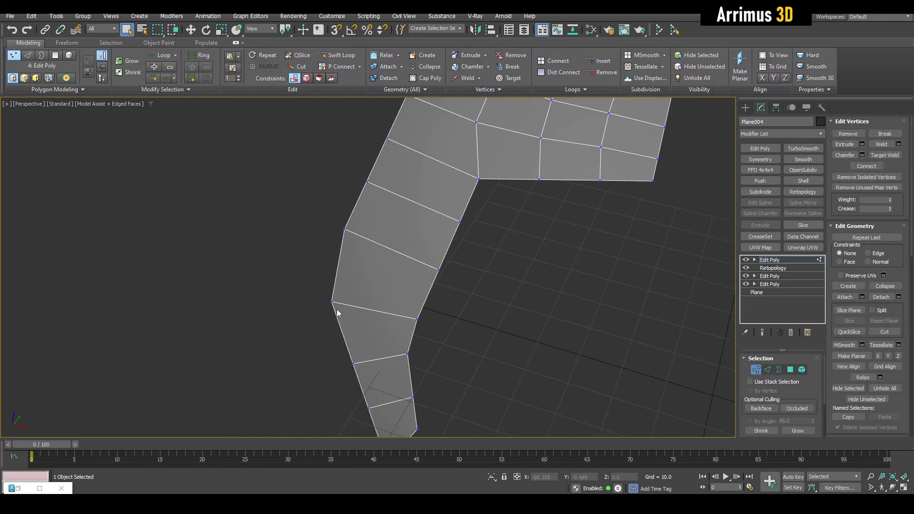
scroll(338, 312, "up", 2)
mouse_move(329, 296)
left_mouse_down()
mouse_move(312, 301)
mouse_move(323, 279)
left_mouse_up()
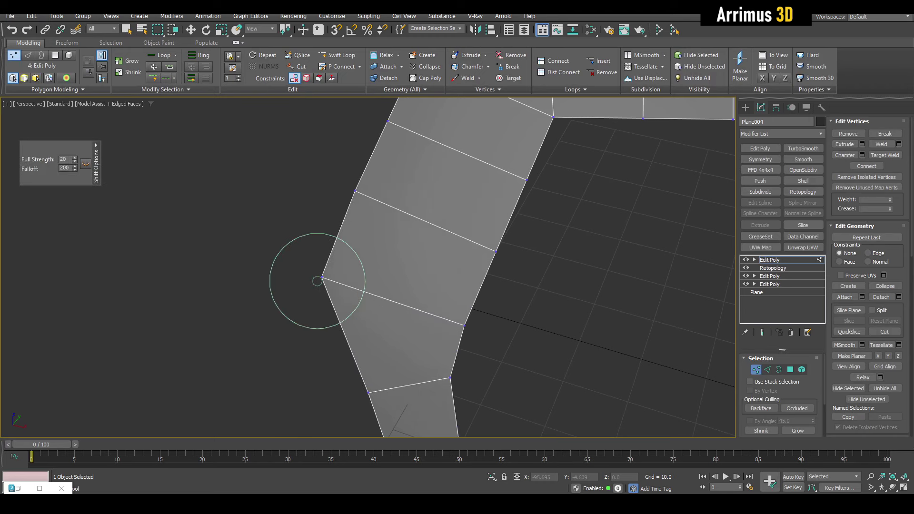
left_click_drag(444, 371, 436, 378)
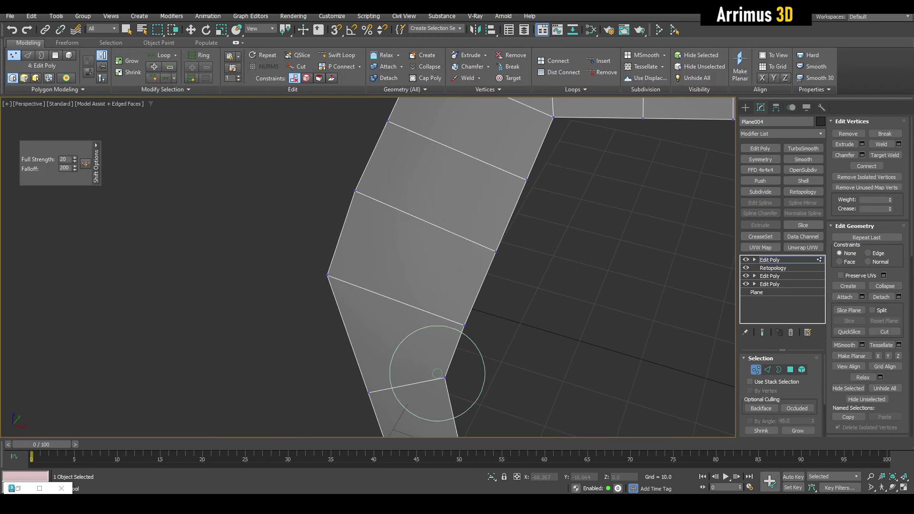
scroll(458, 291, "down", 4)
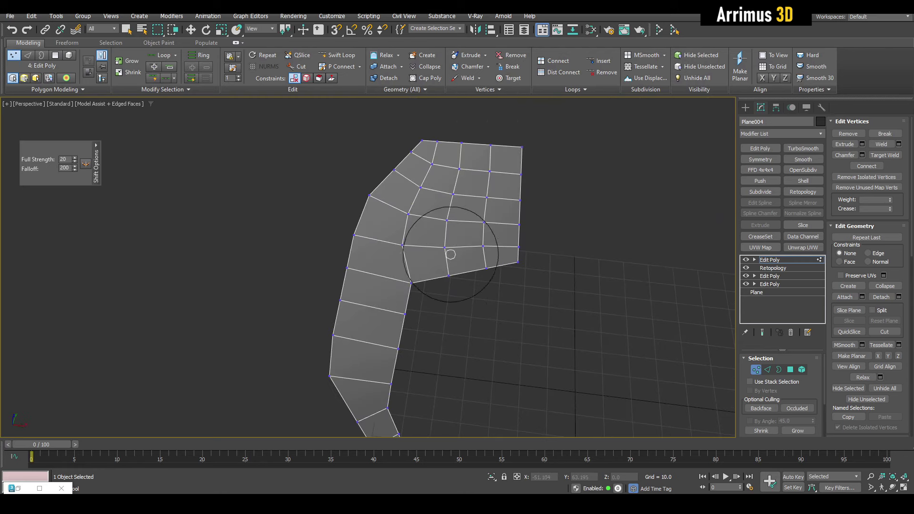
key("w")
mouse_move(465, 242)
middle_mouse_down()
mouse_move(465, 263)
mouse_move(462, 254)
middle_mouse_up()
scroll(418, 220, "up", 2)
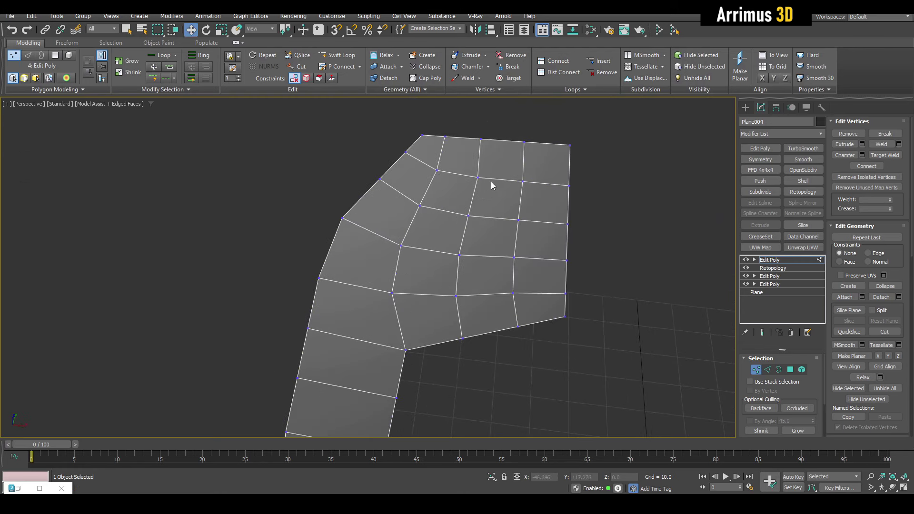
mouse_move(491, 183)
middle_mouse_down()
mouse_move(462, 202)
mouse_move(479, 187)
middle_mouse_up()
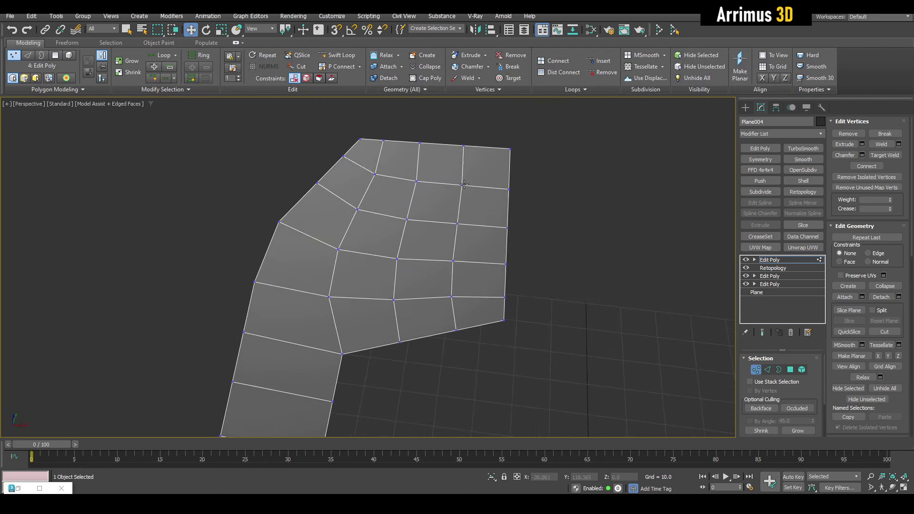
Select crossing edges on the upper and lower strips of the panel.
key("2")
key("q")
left_click(433, 183, "ctrl")
left_click(430, 298, "ctrl")
mouse_move(430, 298)
middle_mouse_down("alt")
mouse_move(429, 321)
mouse_move(375, 235)
middle_mouse_up("alt")
left_click(334, 261, "ctrl")
left_click(336, 298, "ctrl")
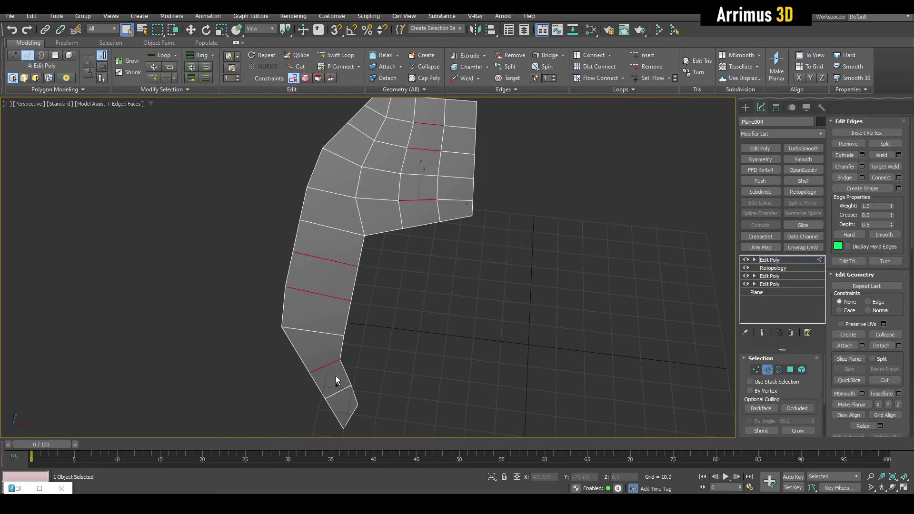
Loop and remove the surplus edge loops across the panel.
key("alt+l")
left_click(848, 143)
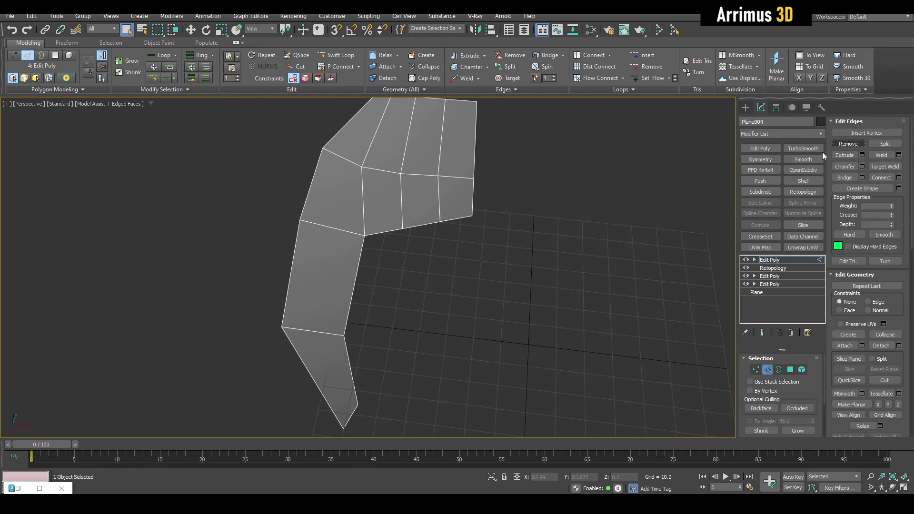
left_click_drag(388, 193, 453, 206)
key("alt+l")
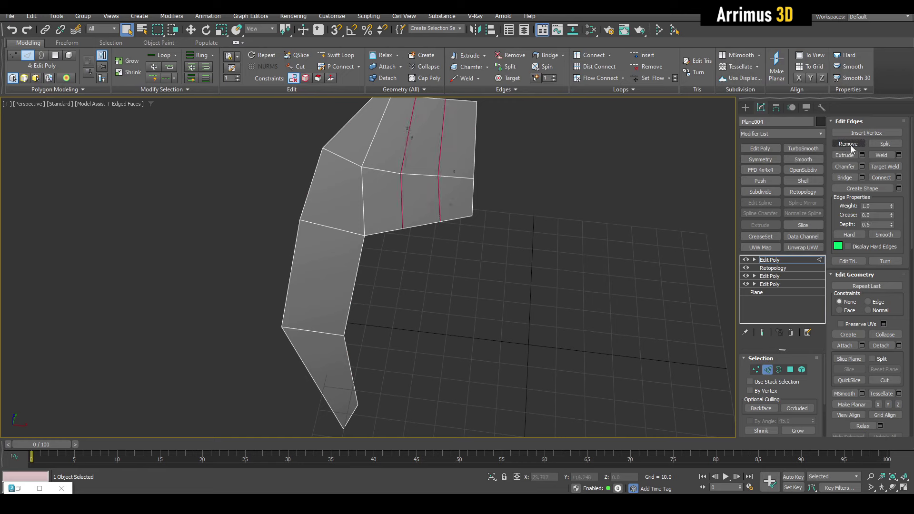
left_click(848, 143)
middle_click_drag(657, 163, 740, 215, "alt")
Add Smooth and Edit Poly modifiers, then move the panel's outer end vertices.
left_click(803, 159)
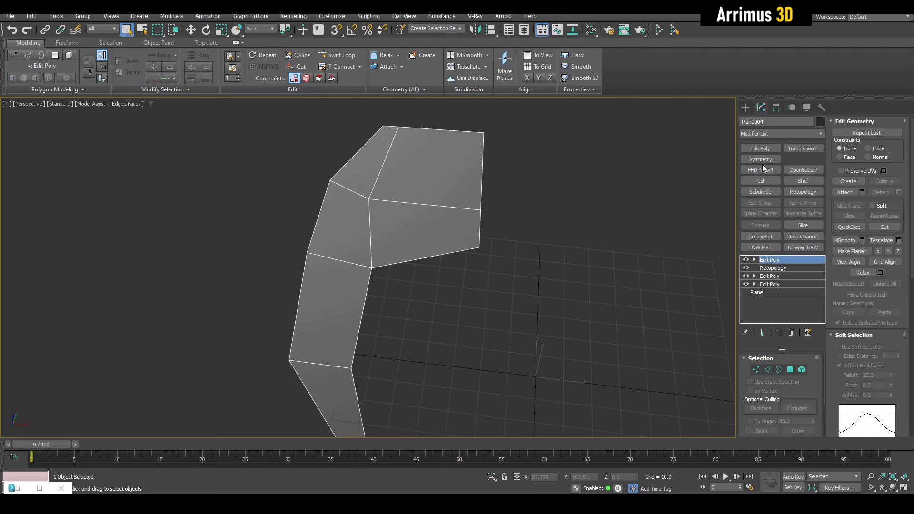
left_click(760, 148)
key("1")
mouse_move(518, 201)
middle_mouse_down()
mouse_move(479, 210)
mouse_move(457, 189)
middle_mouse_up()
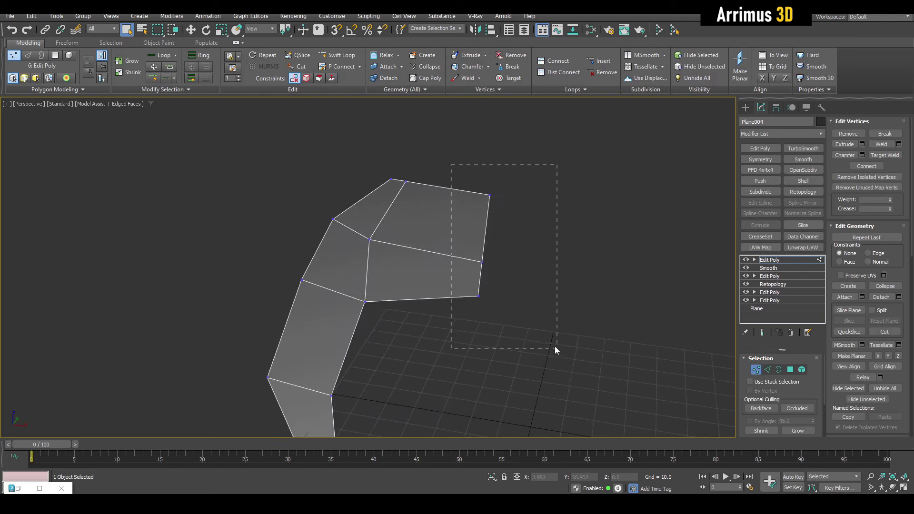
key("w")
mouse_move(555, 346)
middle_mouse_down("alt")
mouse_move(453, 250)
mouse_move(432, 247)
mouse_move(459, 298)
mouse_move(535, 347)
middle_mouse_up("alt")
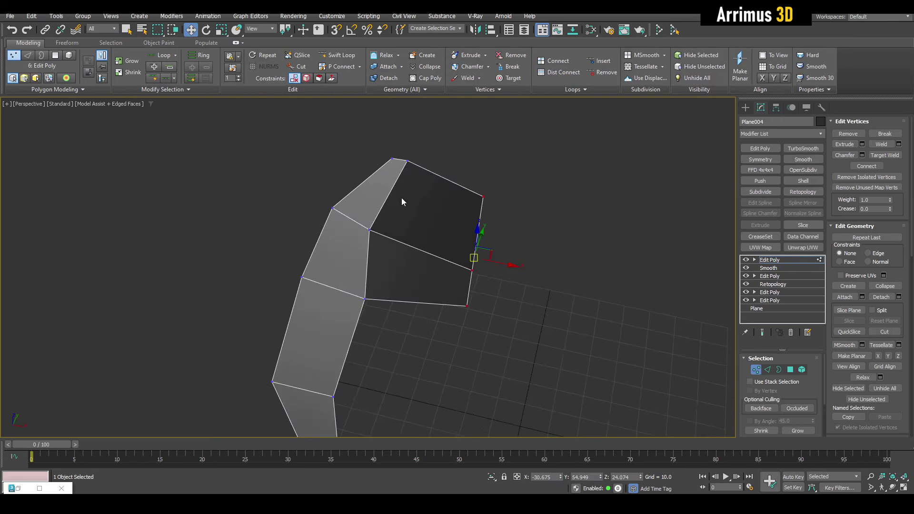
Insert a Swift Loop through the end panel and delete the outer column of faces.
key("2")
key("q")
left_click(385, 198)
mouse_move(384, 273)
middle_mouse_down("alt")
mouse_move(390, 236)
mouse_move(407, 215)
middle_mouse_up("alt")
key("alt+shift+w")
left_click(402, 217)
right_click(424, 211)
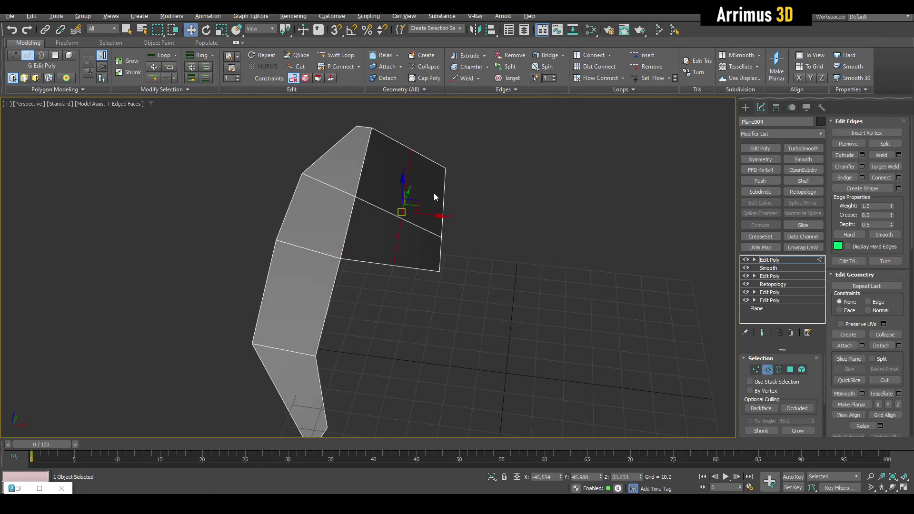
key("q")
key("Delete")
Select the panel's border edges and mirror it with a flipped Symmetry modifier on X.
double_click(403, 191)
key("w")
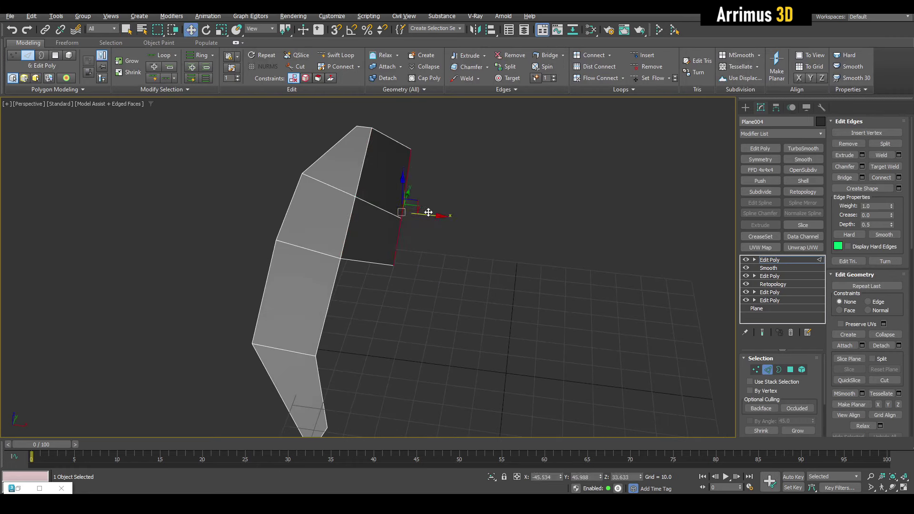
left_click(760, 159)
key("q")
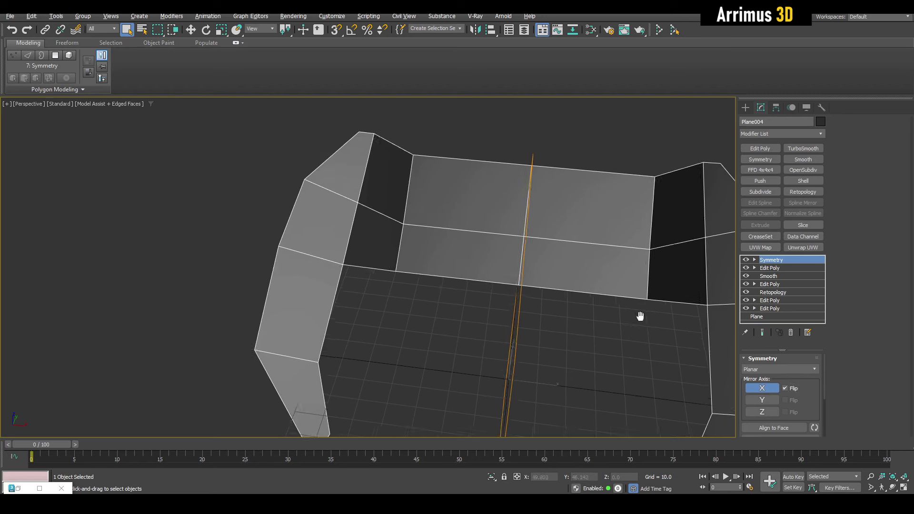
Add a Shell modifier to the mirrored frame with an outer amount of 8.36.
middle_click_drag(641, 317, 620, 302, "alt")
mouse_move(572, 282)
middle_mouse_down("alt")
mouse_move(558, 271)
mouse_move(574, 262)
middle_mouse_up("alt")
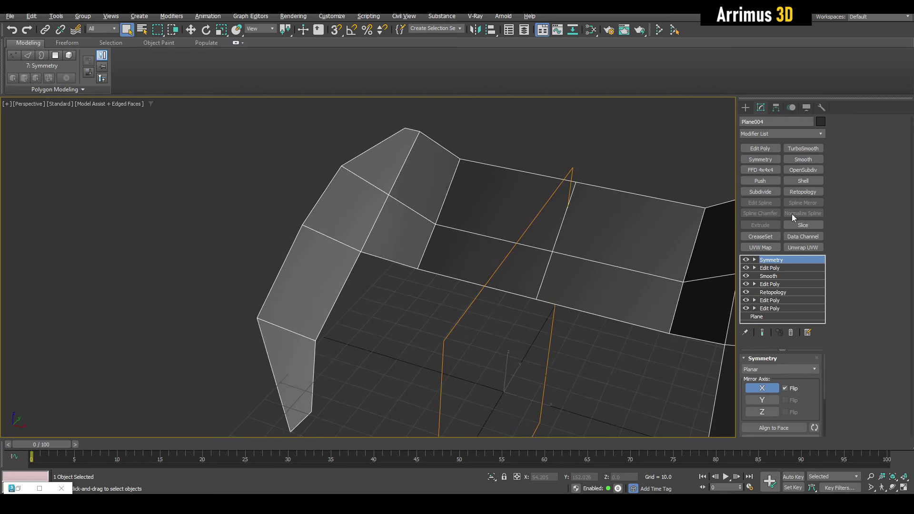
left_click(804, 181)
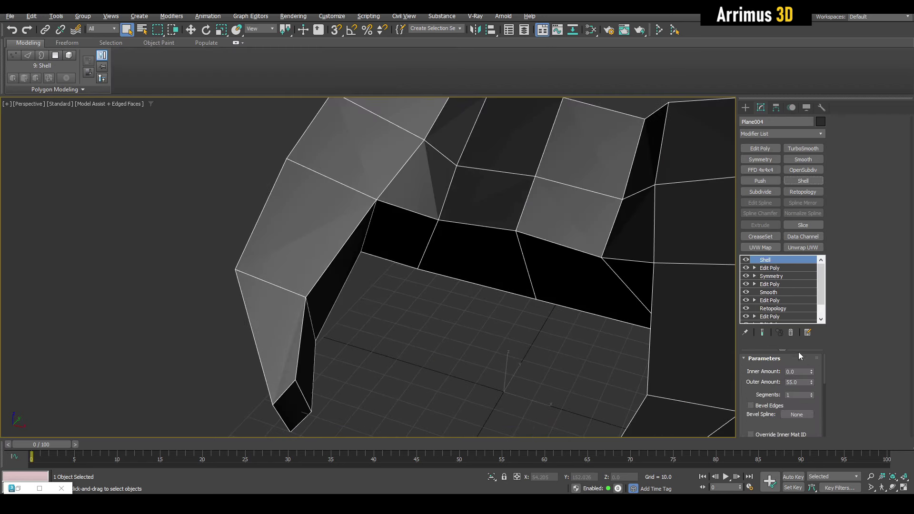
left_click_drag(810, 384, 375, 86)
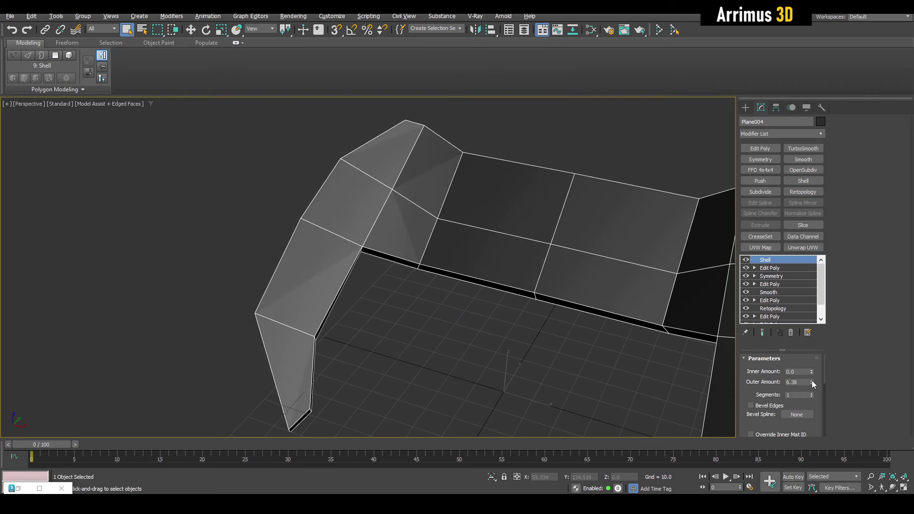
mouse_move(812, 381)
left_mouse_down()
mouse_move(812, 371)
mouse_move(822, 425)
mouse_move(830, 342)
left_mouse_up()
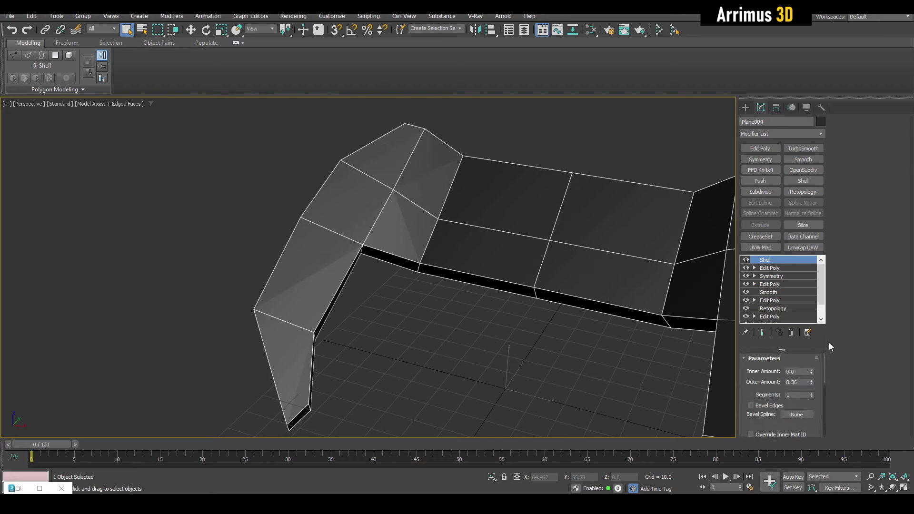
left_click(821, 138)
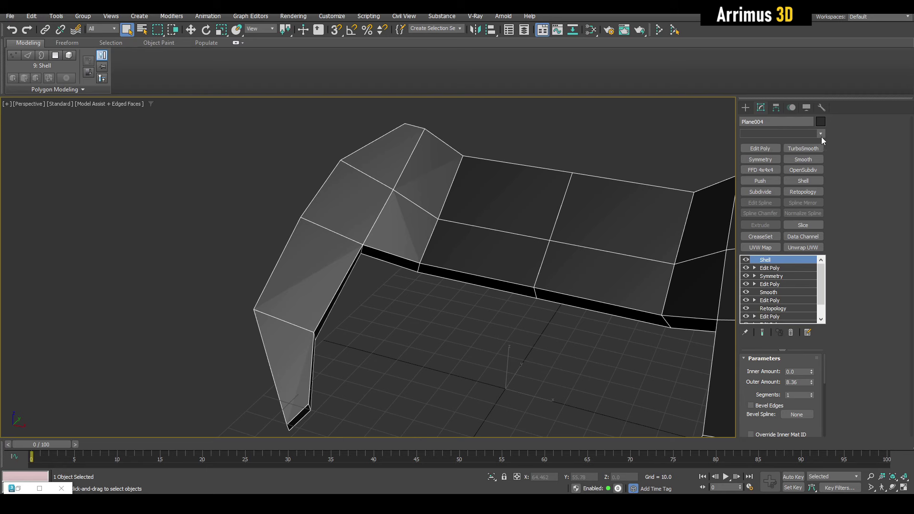
Add a Data Channel with the Auto Edge preset, display off, and Edge Output set to Add.
left_click(821, 135)
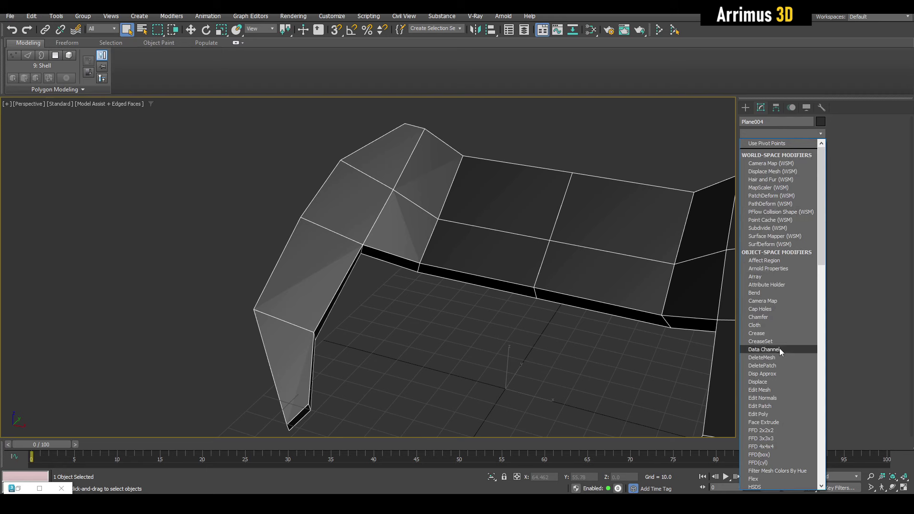
type("Data Channel")
key("Return")
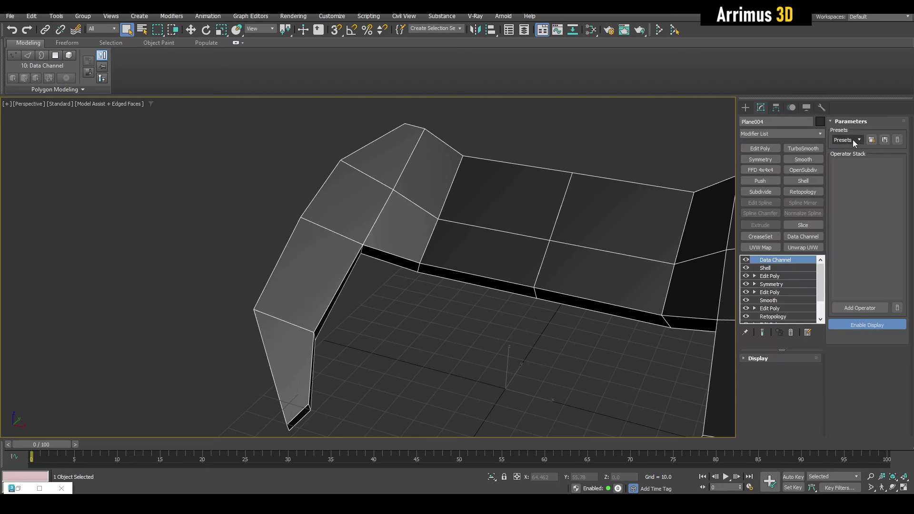
left_click(853, 139)
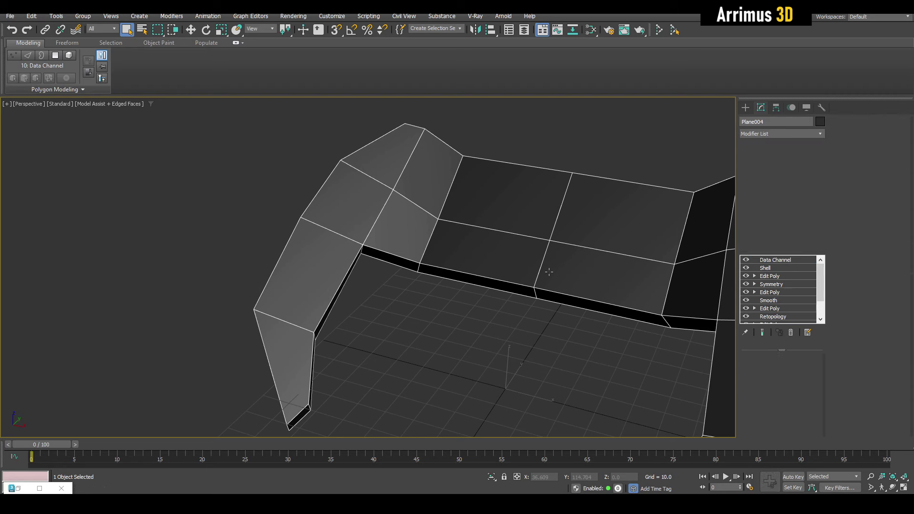
left_click(885, 327)
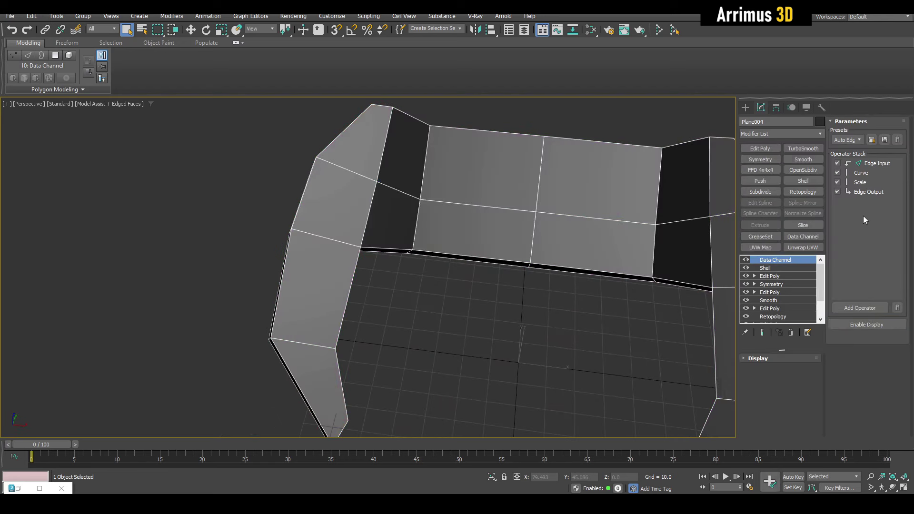
left_click(864, 192)
left_click(862, 373)
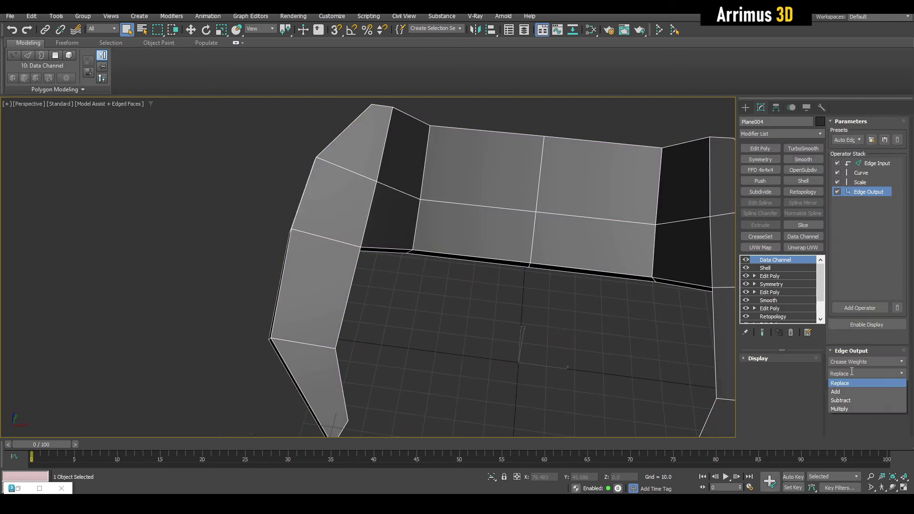
left_click(845, 387)
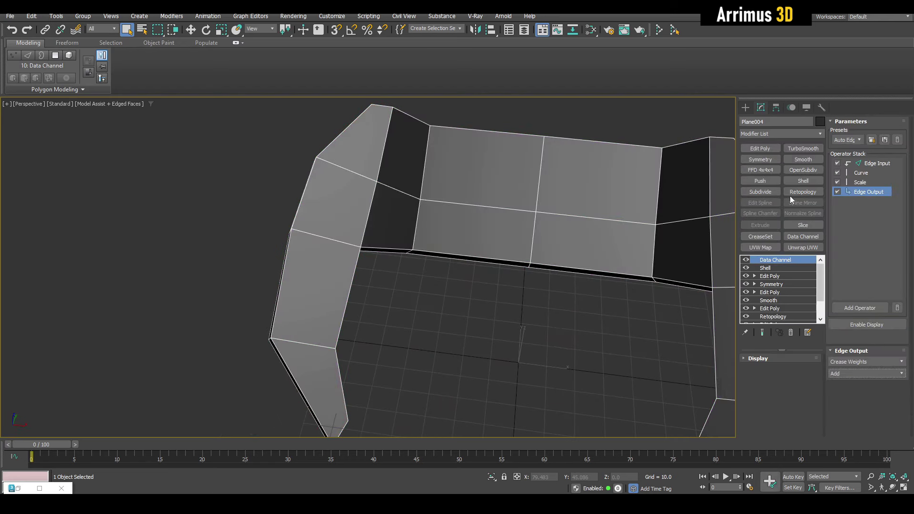
Add OpenSubdiv, Smooth and TurboSmooth, then adjust the modifiers down to Symmetry from the stack menu.
left_click(794, 170)
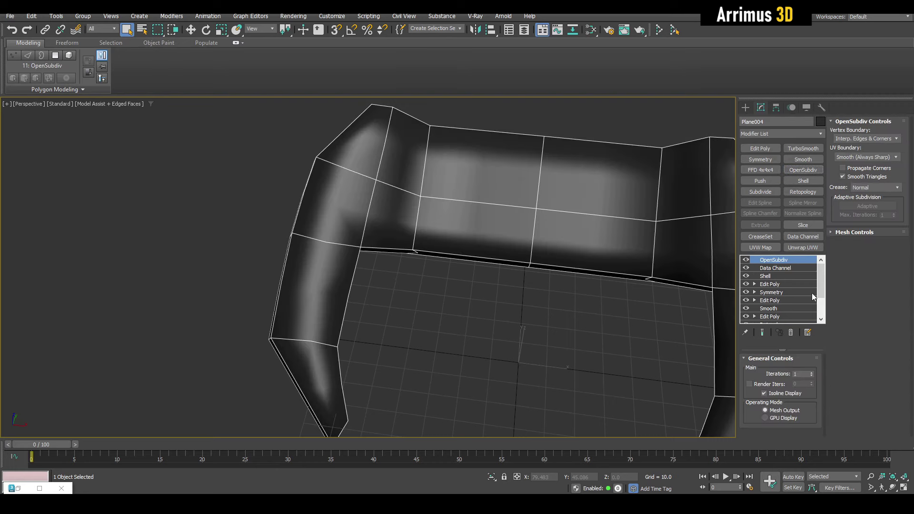
left_click(804, 161)
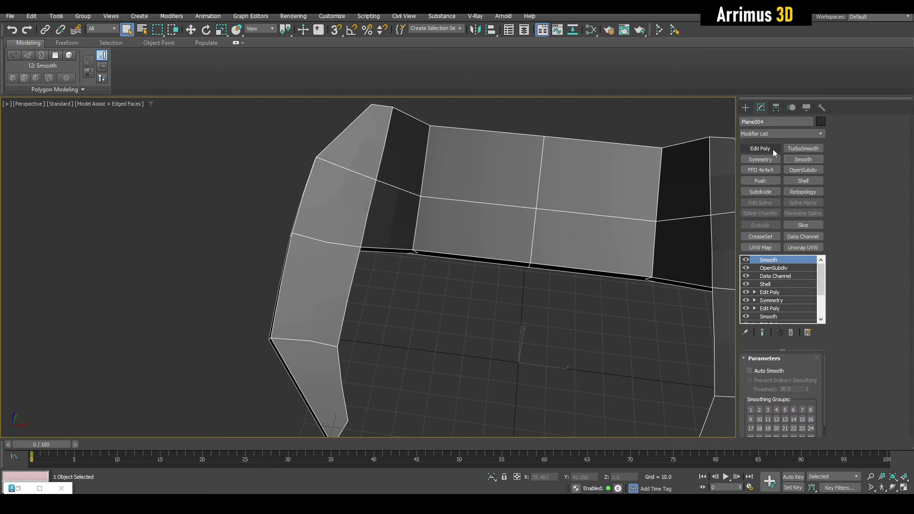
left_click(796, 149)
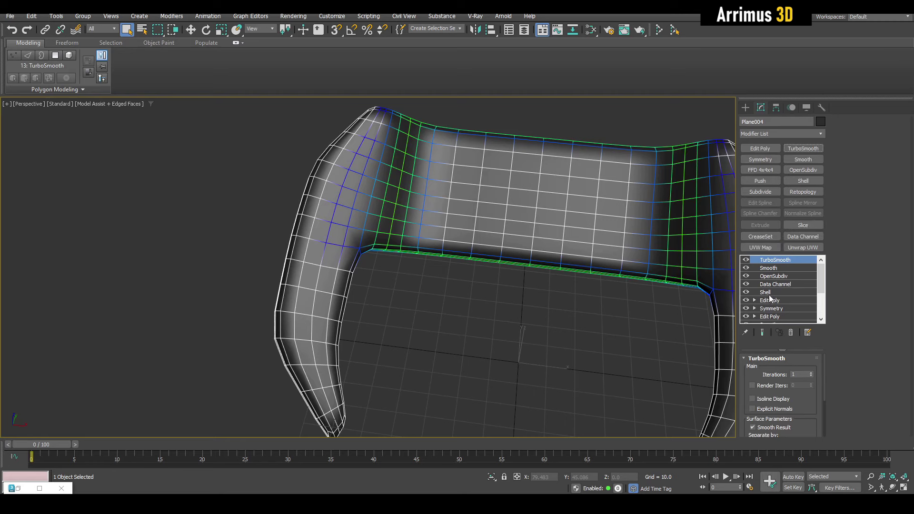
left_click(781, 310, "shift")
right_click(782, 310)
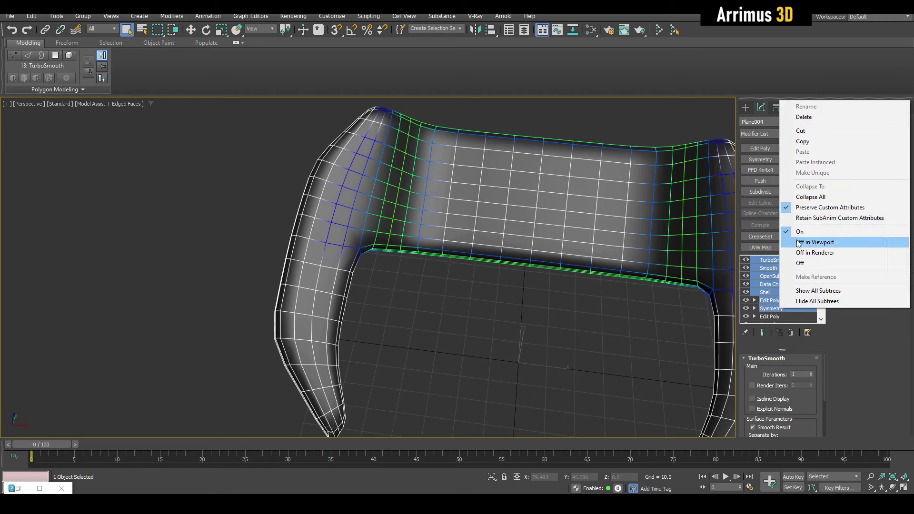
left_click(802, 141)
Inspect the smoothed frame, reselect it, and return to the lower Edit Poly layer.
left_click(590, 296)
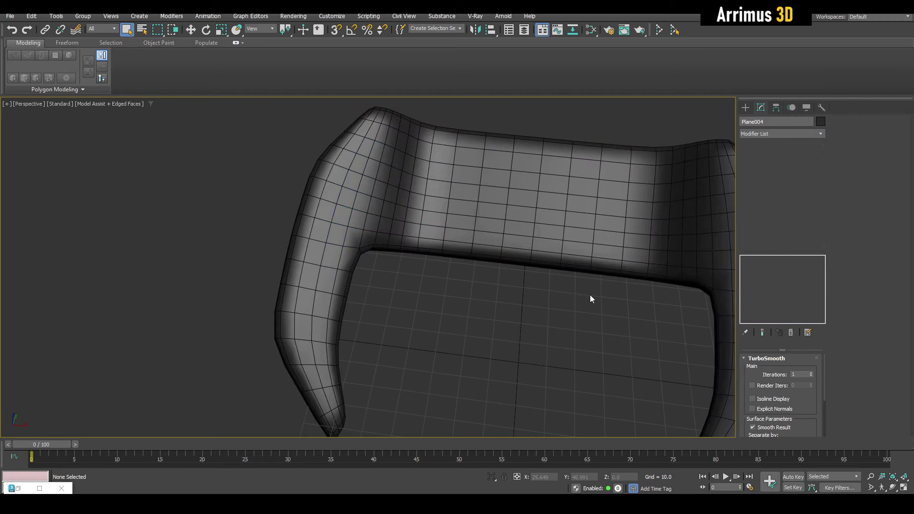
mouse_move(590, 295)
middle_mouse_down("alt")
mouse_move(542, 273)
mouse_move(536, 293)
middle_mouse_up("alt")
scroll(524, 274, "down", 5)
scroll(517, 242, "down", 1)
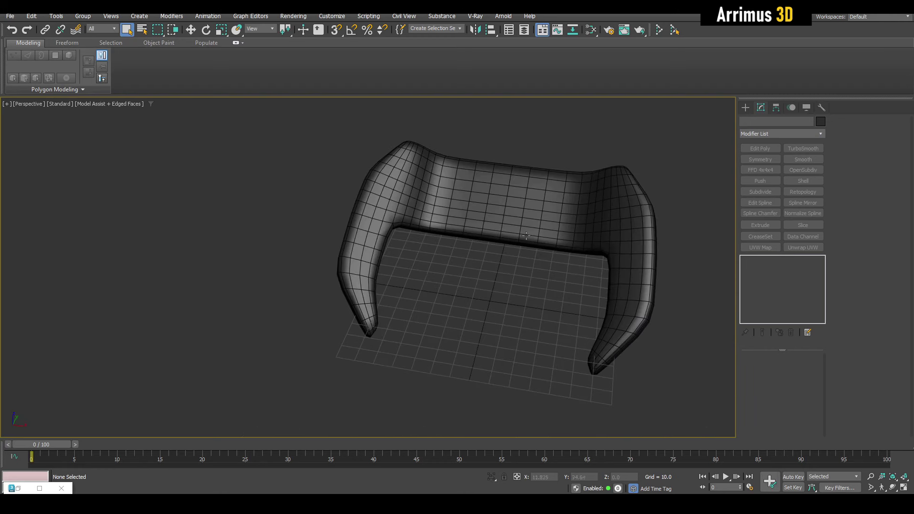
left_click(519, 218)
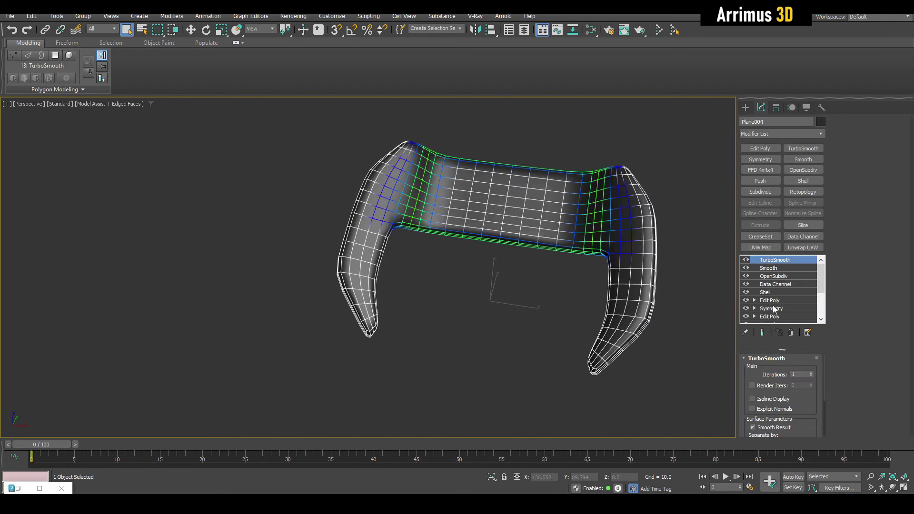
left_click(768, 317)
Inspect the half mesh from lower front angles, toggling between cage and smoothed views.
key("1")
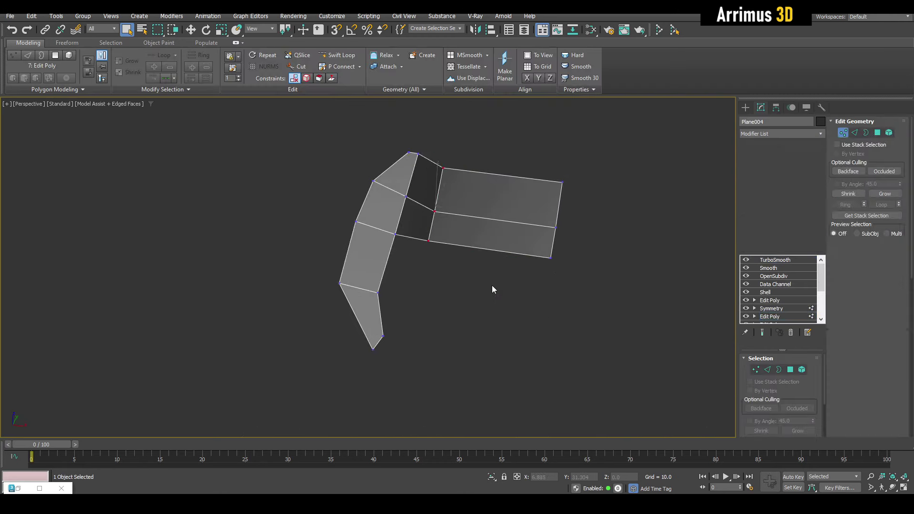
mouse_move(453, 282)
middle_mouse_down("alt")
mouse_move(483, 335)
mouse_move(463, 239)
mouse_move(474, 255)
mouse_move(470, 307)
mouse_move(425, 276)
mouse_move(425, 290)
mouse_move(443, 239)
middle_mouse_up("alt")
scroll(472, 305, "up", 2)
scroll(461, 302, "up", 3)
scroll(429, 281, "down", 2)
scroll(425, 296, "down", 3)
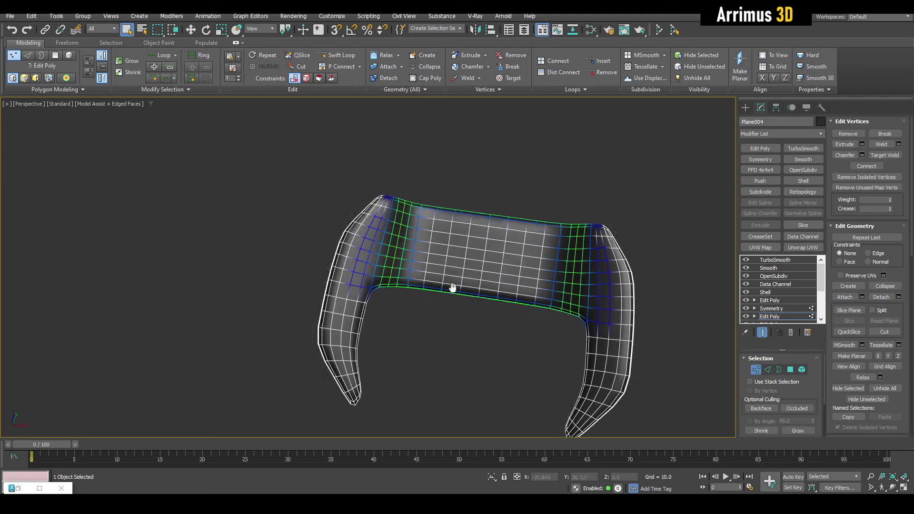
key("ctrl+e")
key("ctrl+e")
mouse_move(541, 217)
middle_mouse_down("alt")
mouse_move(490, 231)
mouse_move(498, 180)
mouse_move(490, 235)
middle_mouse_up("alt")
key("ctrl+e")
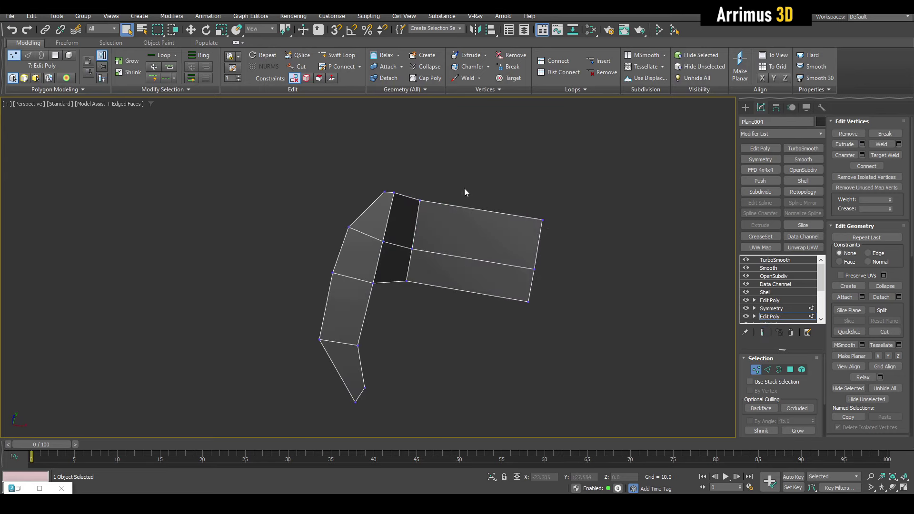
scroll(466, 200, "up", 3)
Test pulling the centre panel's top edge upward, then undo the move.
key("2")
key("w")
left_click(448, 245)
scroll(450, 257, "down", 2)
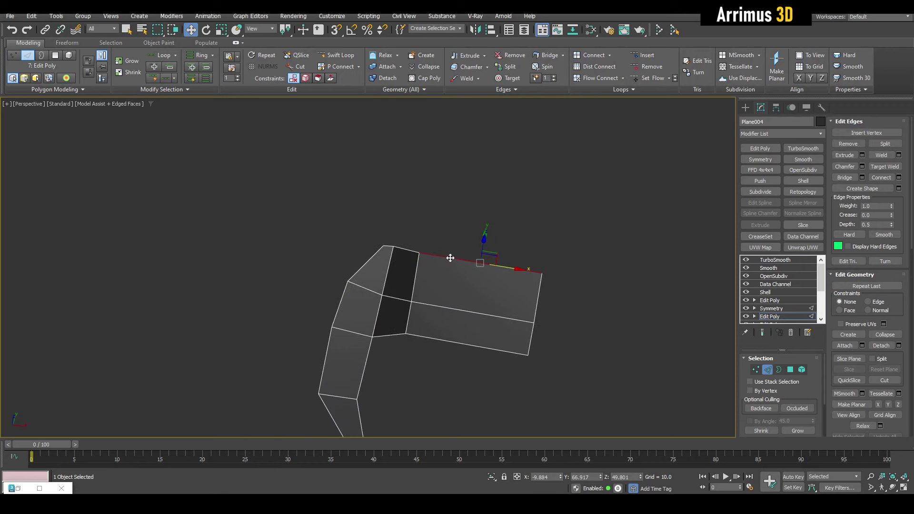
key("4")
key("ctrl+shift+w")
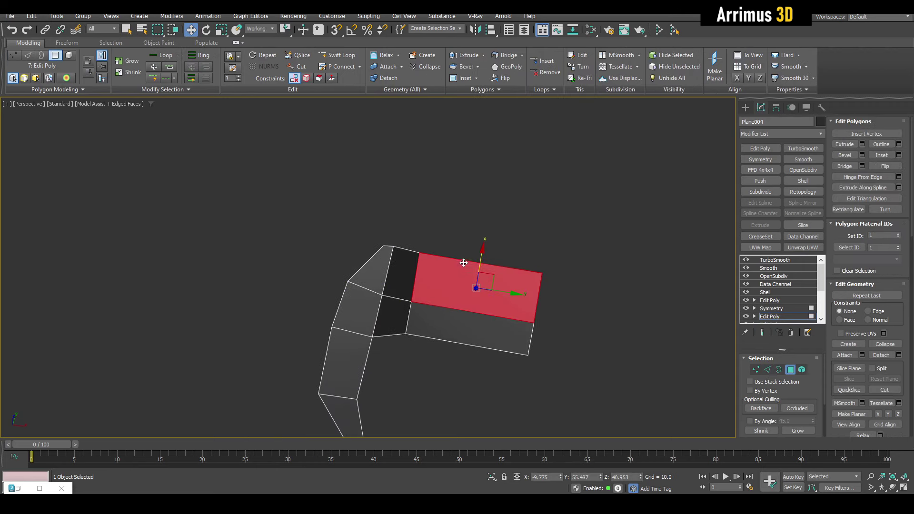
key("2")
key("ctrl+e")
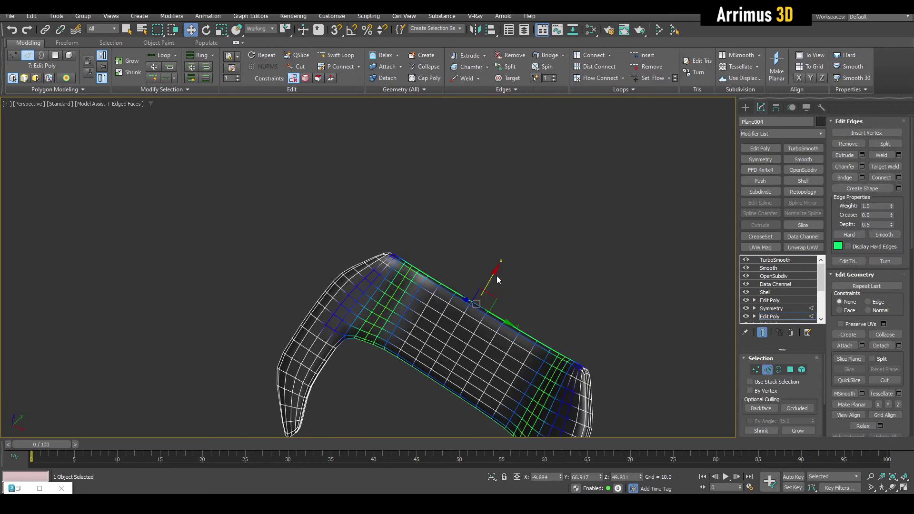
left_click_drag(494, 270, 562, 196)
key("ctrl+z")
Test repositioning a top vertex of the centre panel, then undo it.
key("ctrl+e")
key("1")
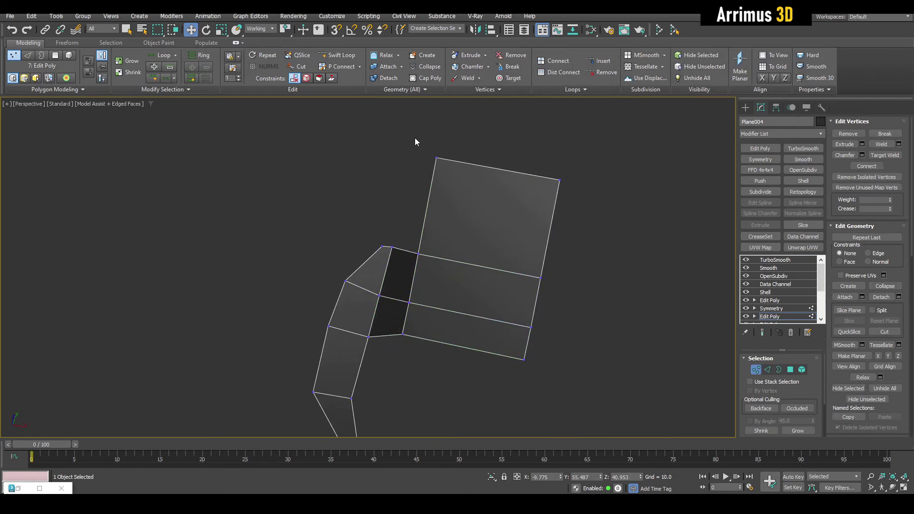
key("ctrl+e")
left_click_drag(473, 163, 492, 188)
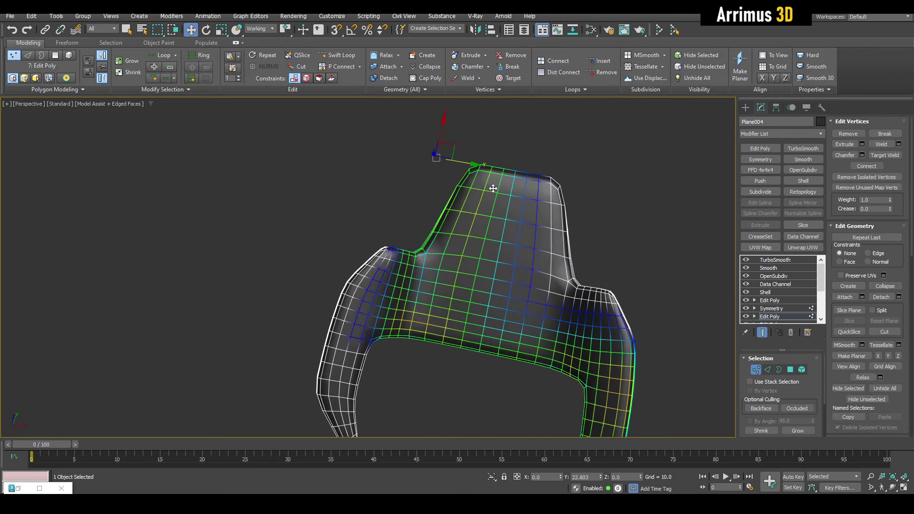
key("ctrl+z")
key("ctrl+e")
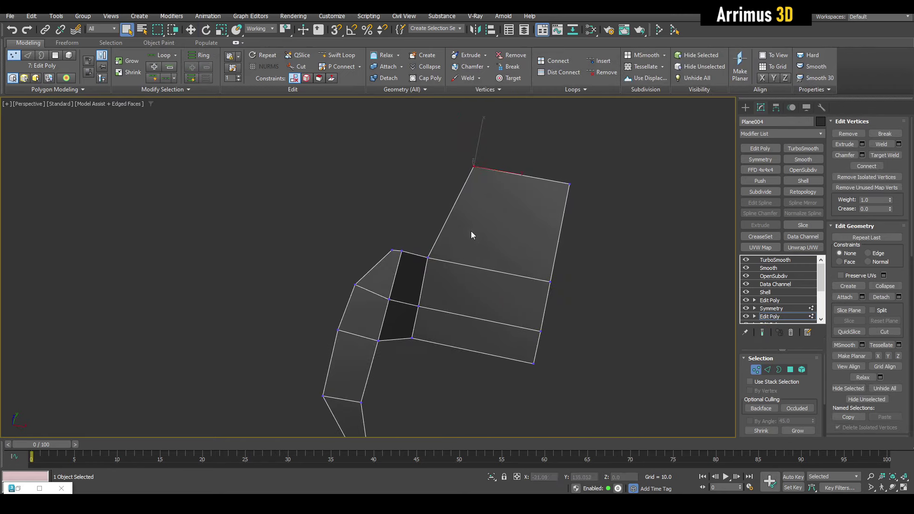
Swift Loop a vertical edge loop through the centre panel and check the smoothed result.
key("shift+alt+w")
left_click(475, 241)
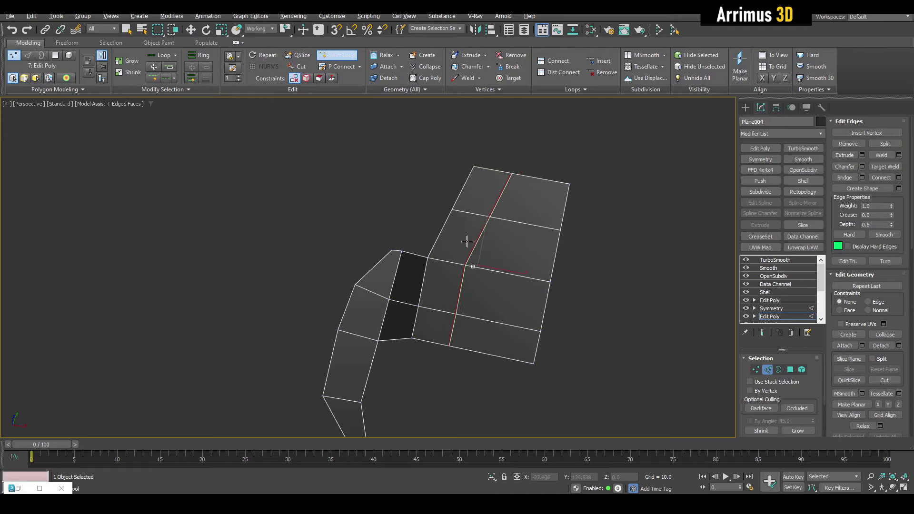
right_click(411, 210)
key("ctrl+e")
mouse_move(419, 261)
middle_mouse_down("alt")
mouse_move(413, 196)
mouse_move(428, 183)
mouse_move(421, 316)
mouse_move(413, 247)
mouse_move(435, 216)
mouse_move(407, 236)
mouse_move(447, 224)
middle_mouse_up("alt")
key("ctrl+e")
scroll(429, 233, "up", 5)
Shift-drag the side arm's outer edge down-left to extrude new faces.
scroll(396, 241, "up", 2)
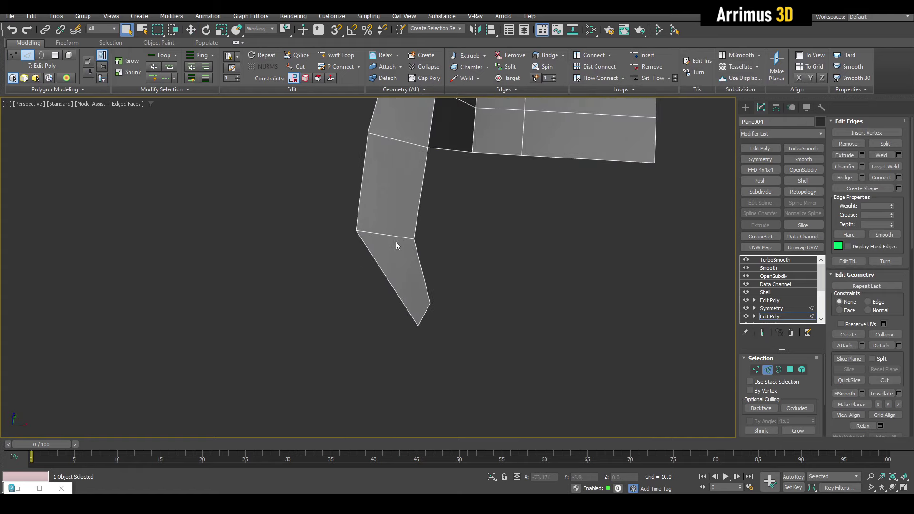
key("4")
left_click(386, 248)
key("2")
left_click(360, 209)
key("w")
middle_click_drag(355, 280, 352, 251, "alt")
left_click_drag(354, 251, 305, 286, "shift")
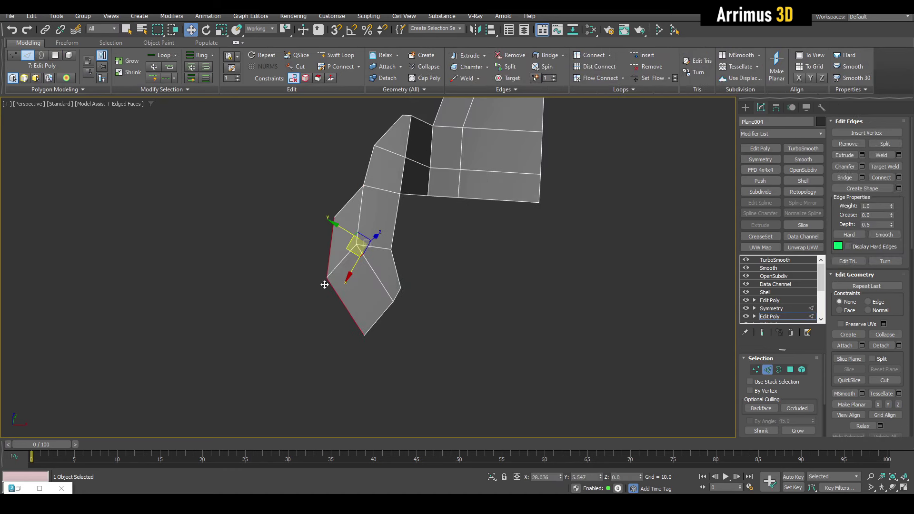
key("q")
Insert a Swift Loop edge loop across the extended arm.
key("alt+shift+w")
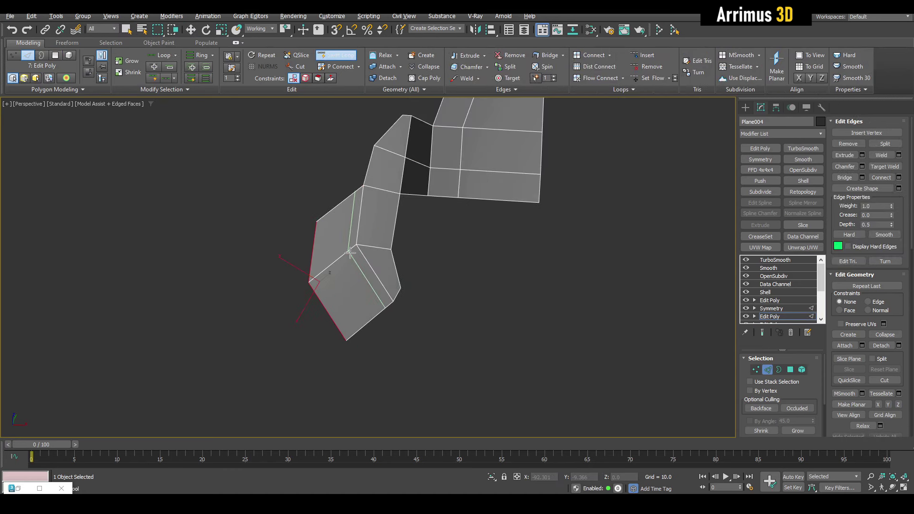
left_click(350, 253)
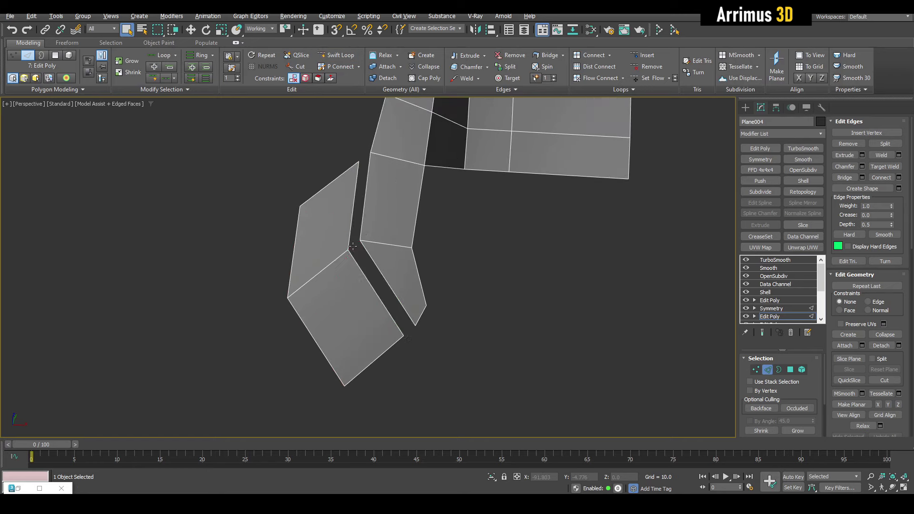
middle_click_drag(360, 242, 340, 257)
scroll(340, 257, "down", 3)
key("ctrl+e")
scroll(332, 281, "up", 3)
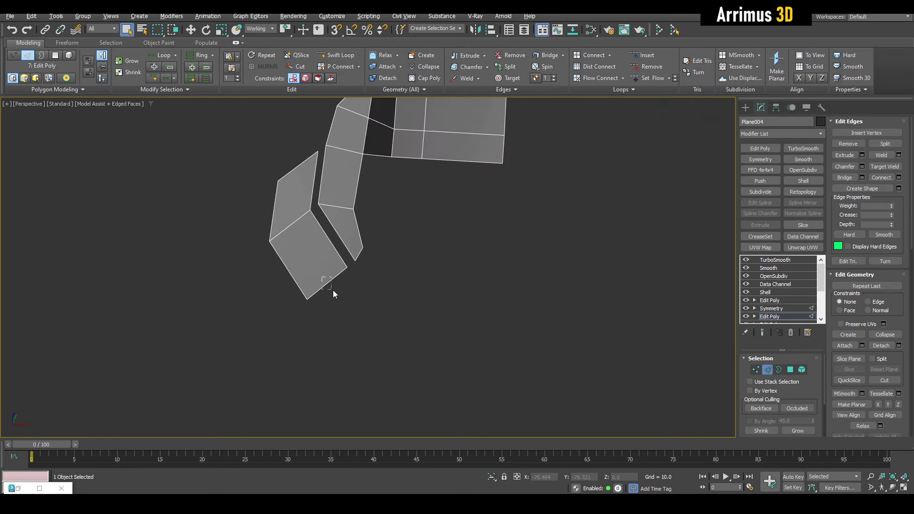
Move the arm's end loop and bottom corner vertex downward to lengthen the arm.
double_click(332, 284)
key("w")
mouse_move(315, 284)
left_mouse_down()
mouse_move(377, 367)
mouse_move(351, 381)
left_mouse_up()
key("ctrl+e")
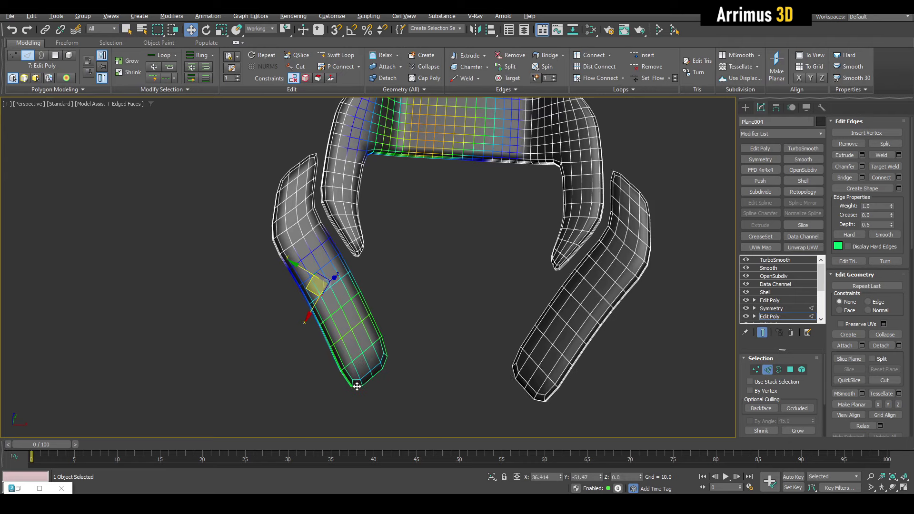
key("ctrl+e")
scroll(357, 335, "up", 5)
key("1")
left_click(349, 341)
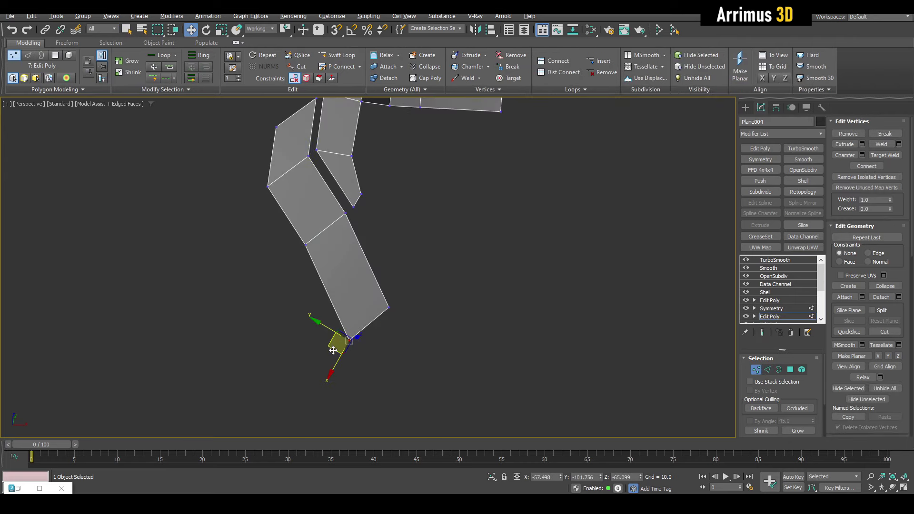
mouse_move(334, 351)
left_mouse_down()
mouse_move(320, 323)
mouse_move(327, 402)
left_mouse_up()
Extrude the arm's bottom edge down and sideways into a foot toward the mirrored half.
key("2")
left_click(342, 315)
key("ctrl+e")
key("ctrl+e")
mouse_move(366, 365)
middle_mouse_down()
mouse_move(373, 333)
mouse_move(359, 332)
middle_mouse_up()
key("ctrl+e")
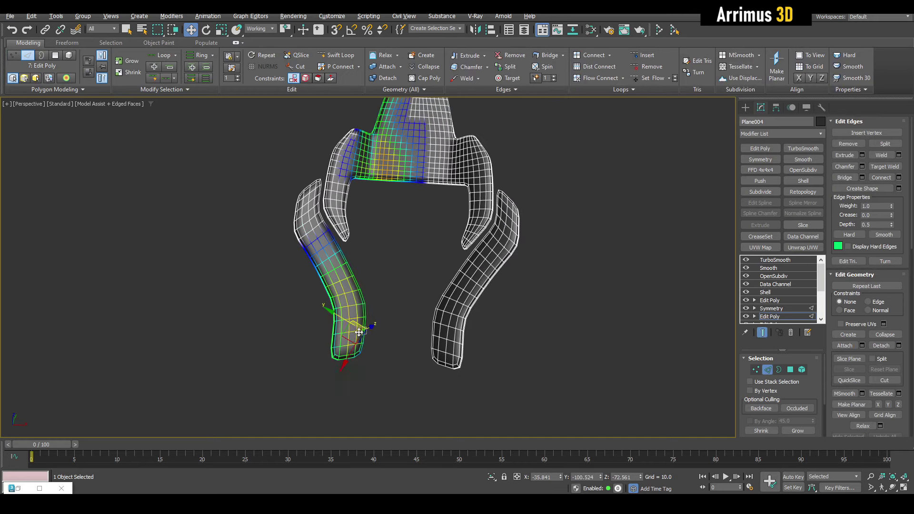
left_click_drag(349, 340, 377, 345, "shift")
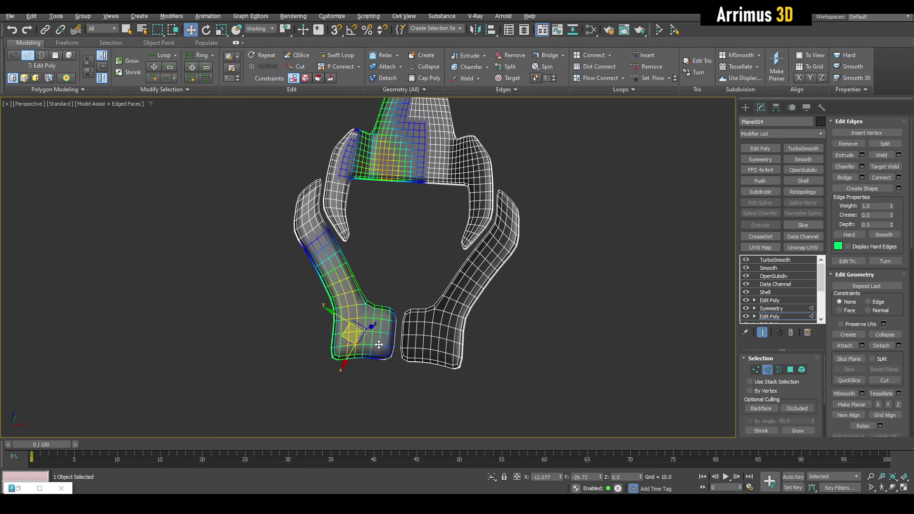
key("ctrl+e")
scroll(379, 314, "up", 3)
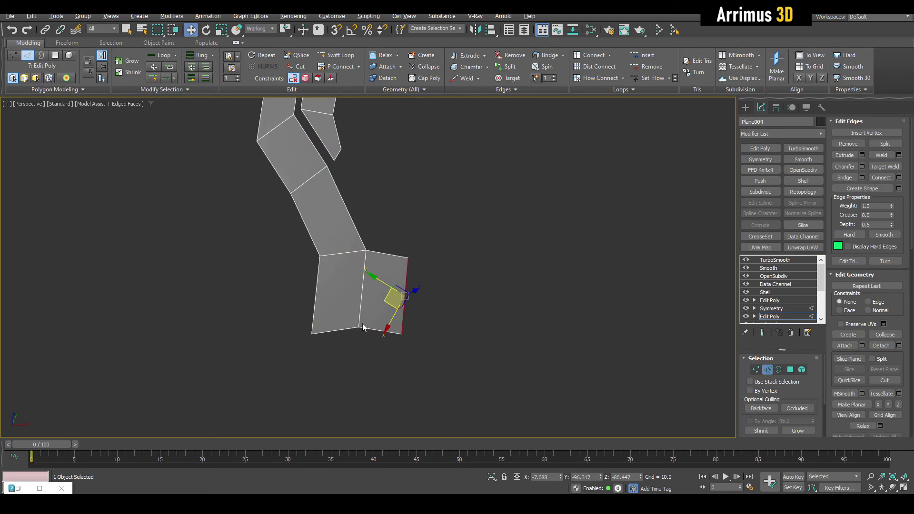
Select the foot's lower-left vertex and review the foot's shape from around the model.
key("1")
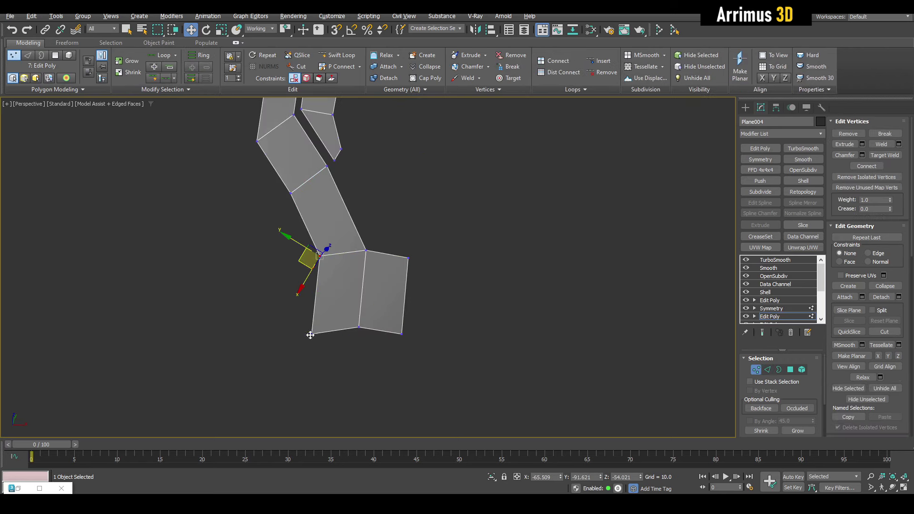
left_click(311, 328)
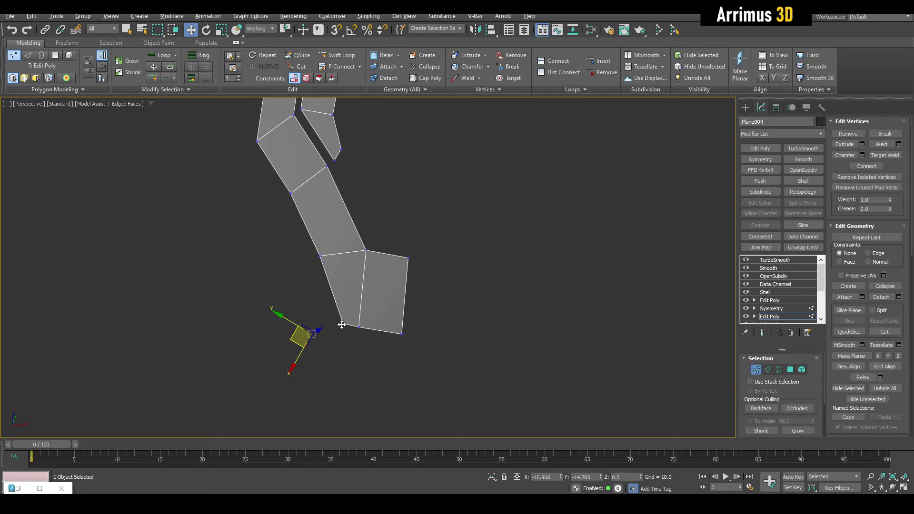
key("ctrl+e")
key("q")
scroll(373, 281, "down", 3)
scroll(374, 282, "down", 2)
middle_click_drag(376, 281, 427, 247, "alt")
scroll(410, 279, "up", 3)
key("ctrl+e")
scroll(444, 366, "up", 3)
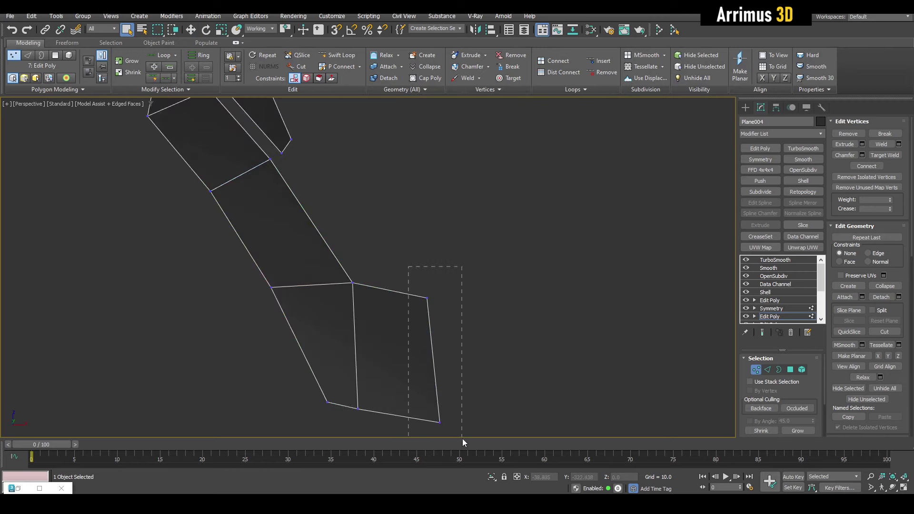
Adjust the foot vertex, clear the selection and orbit around the arm in cage view.
key("w")
scroll(459, 362, "down", 2)
scroll(443, 300, "down", 2)
key("ctrl+e")
scroll(429, 329, "down", 3)
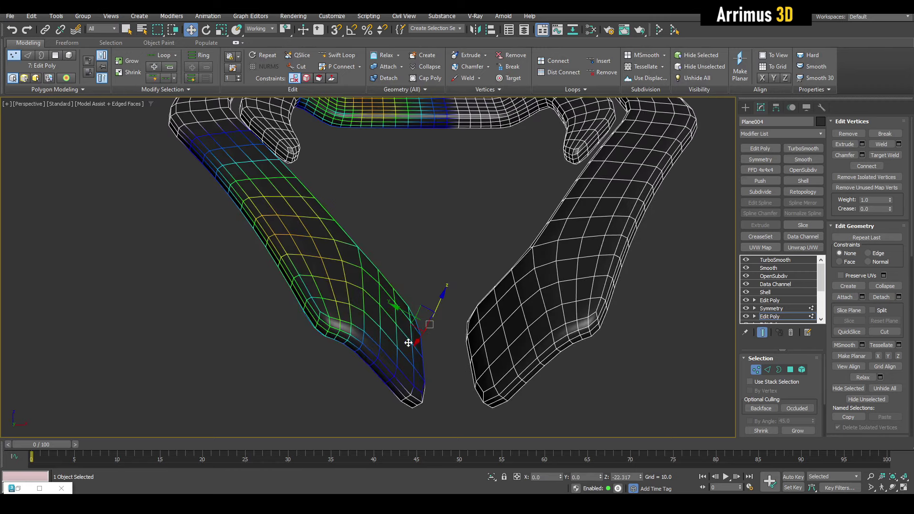
key("ctrl+d")
key("q")
scroll(411, 310, "up", 3)
mouse_move(410, 310)
middle_mouse_down("alt")
mouse_move(424, 323)
mouse_move(419, 303)
middle_mouse_up("alt")
scroll(424, 324, "down", 3)
scroll(417, 304, "up", 5)
key("ctrl+e")
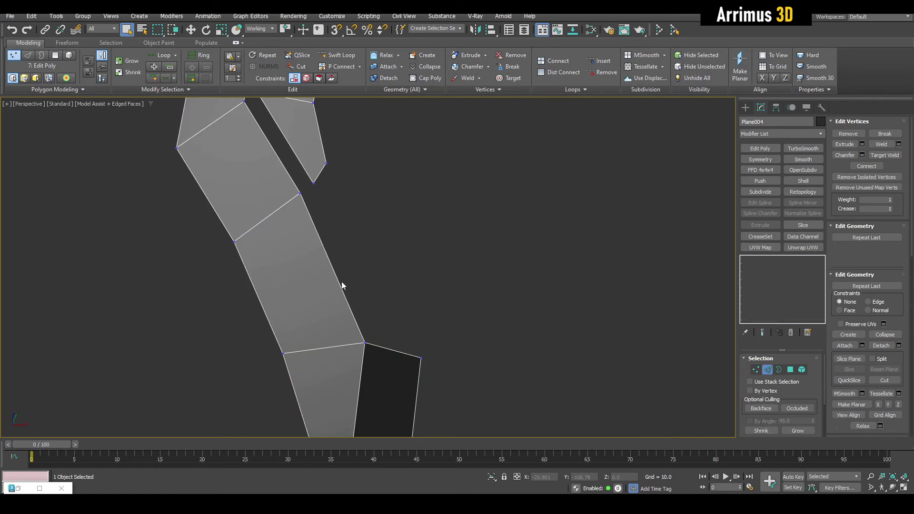
Shift-drag the arm's inner side edge outward to extrude a new square face.
key("2")
left_click(341, 286)
key("w")
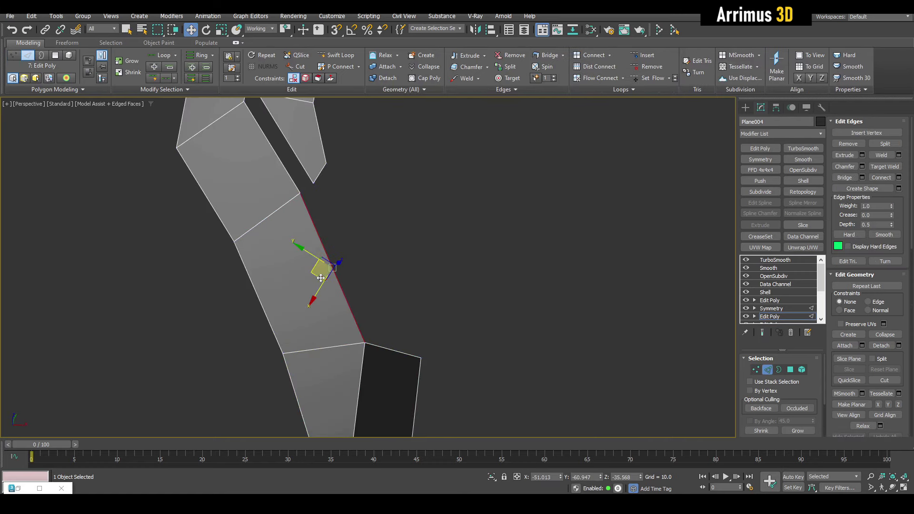
left_click_drag(321, 278, 436, 227, "shift")
Split the new square face with a Swift Loop and check its rounded smoothed shape.
key("alt+shift+w")
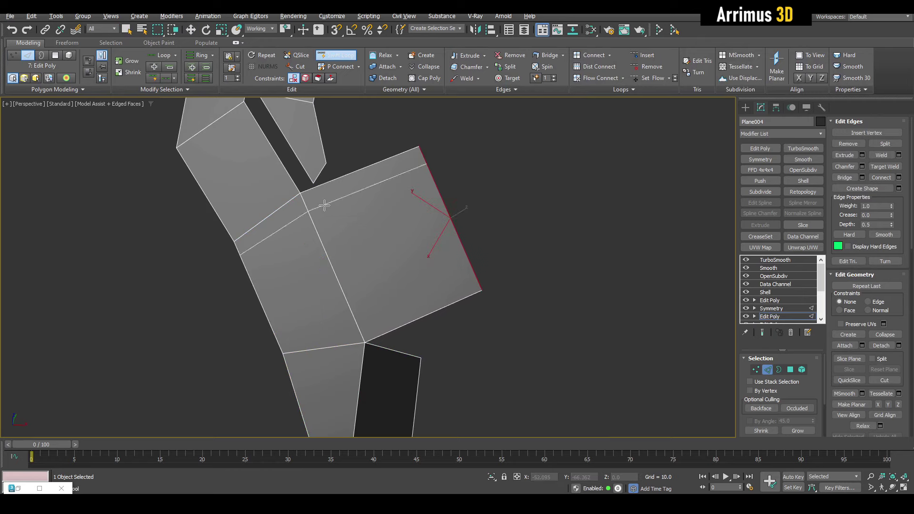
left_click(310, 198)
key("q")
key("ctrl+e")
scroll(361, 260, "down", 5)
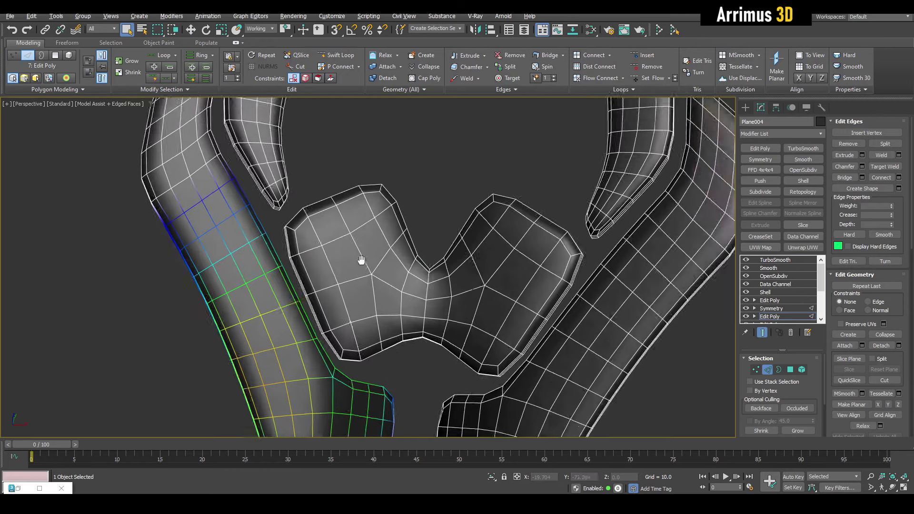
scroll(361, 259, "down", 5)
key("ctrl+e")
scroll(367, 301, "up", 10)
key("1")
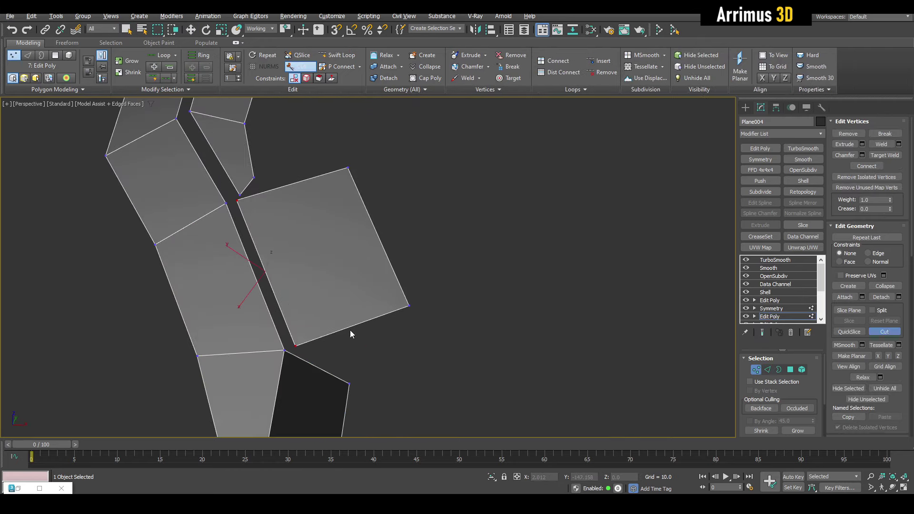
Undo a stray cut and delete the face to the right of the cut edge.
left_click(326, 234)
key("ctrl+z")
right_click(380, 251)
left_click(409, 306)
key("Delete")
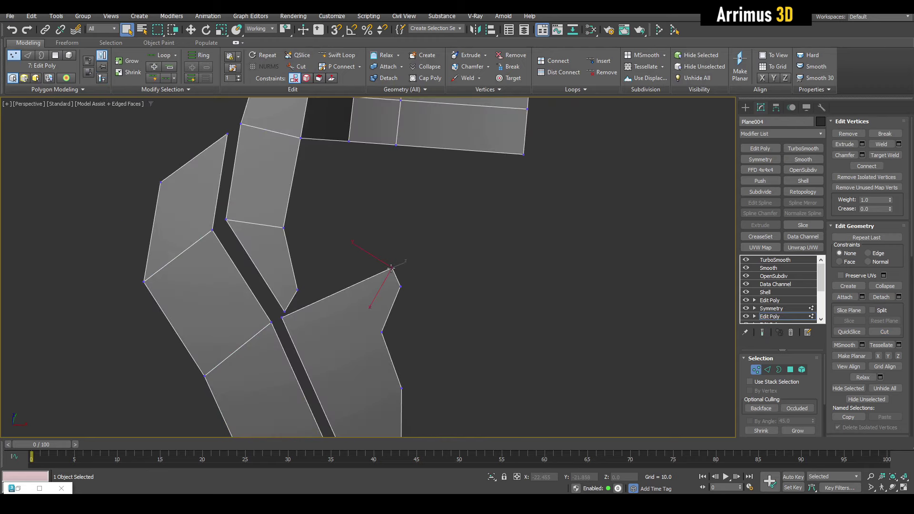
Cut a new line across the insert and pull its top corner vertex up and left.
middle_click_drag(391, 268, 400, 201)
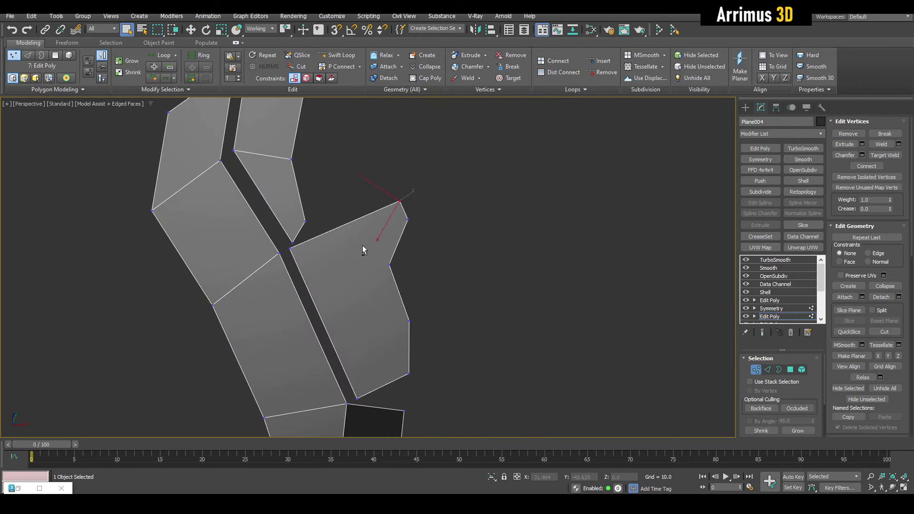
key("alt+c")
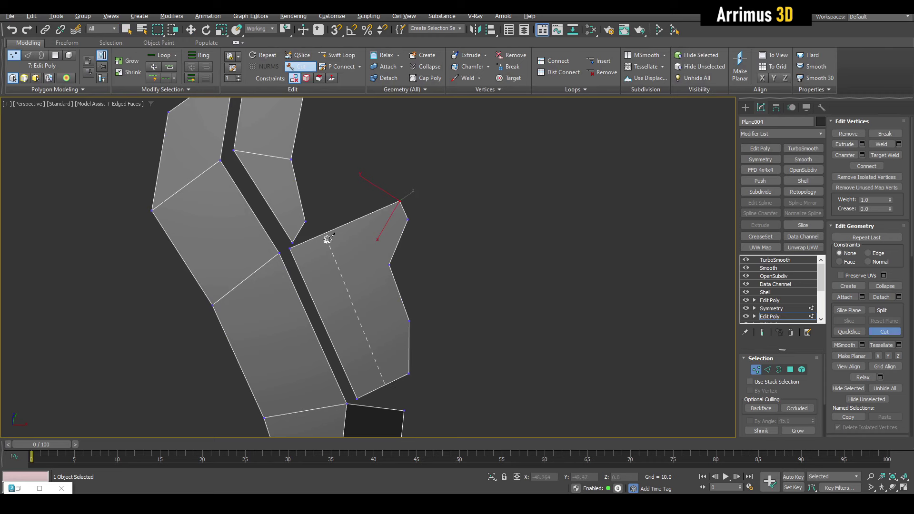
right_click(398, 190)
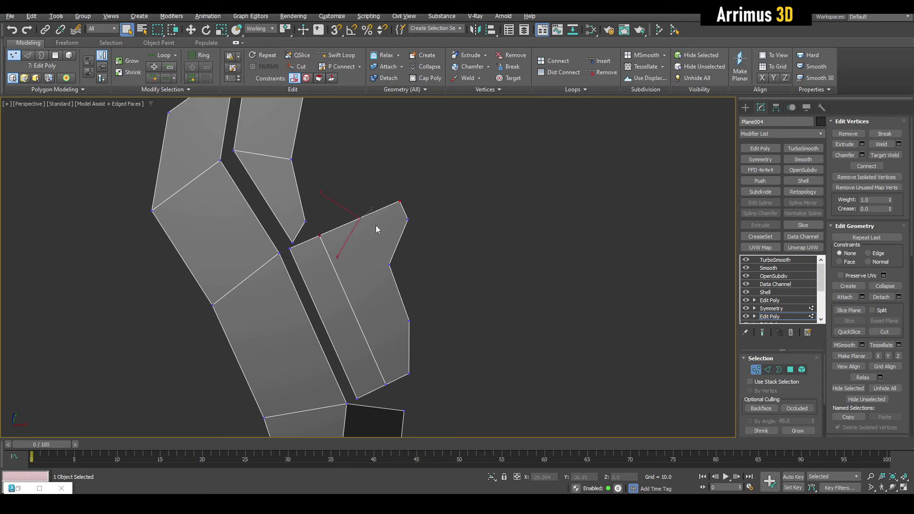
left_click(403, 200)
key("w")
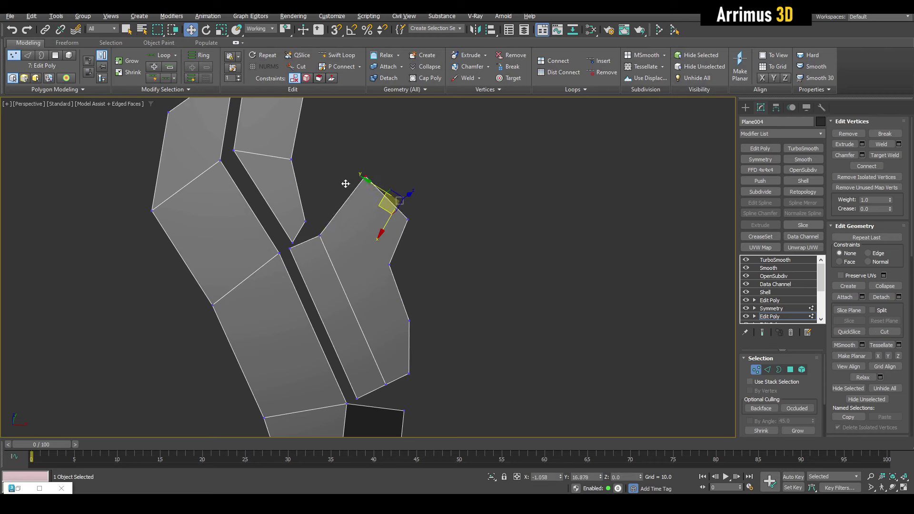
left_click_drag(381, 208, 332, 156)
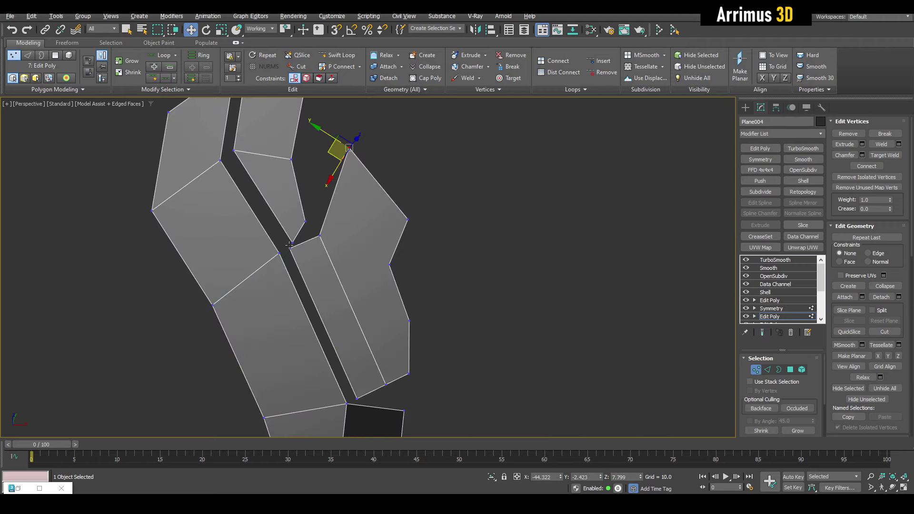
left_click(289, 245)
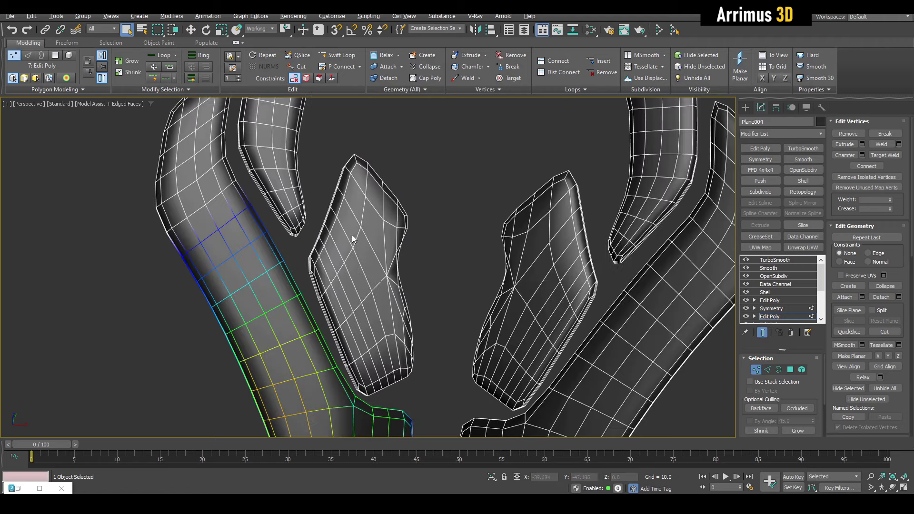
Move the insert's top tip edge up and left, checking the smoothed shape.
key("alt+c")
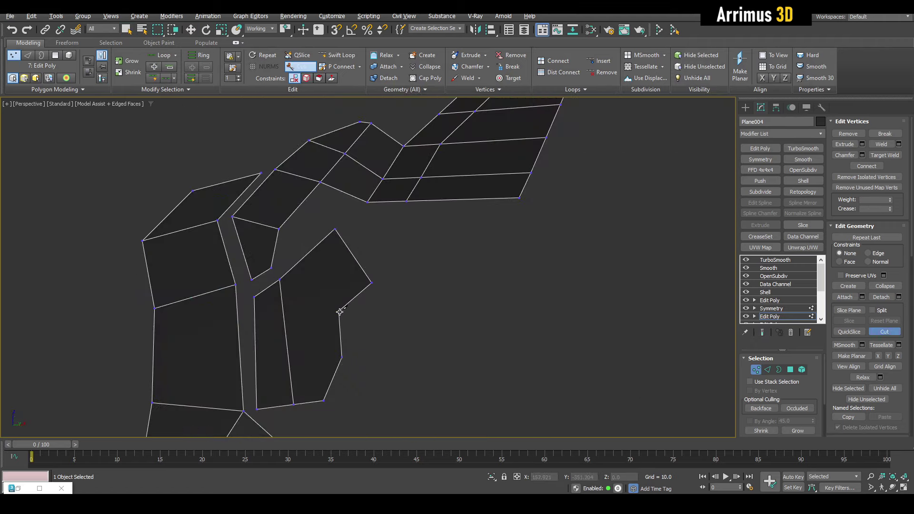
key("2")
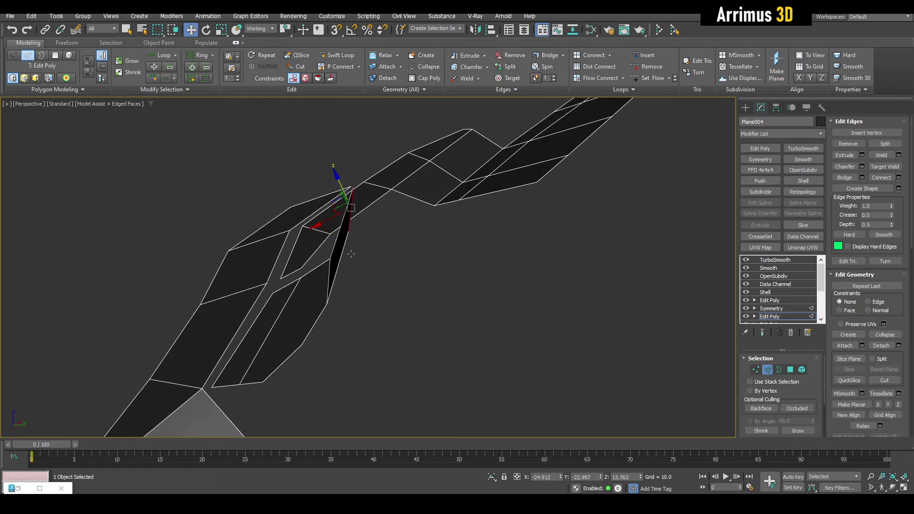
left_click(369, 252)
left_click_drag(369, 252, 350, 231)
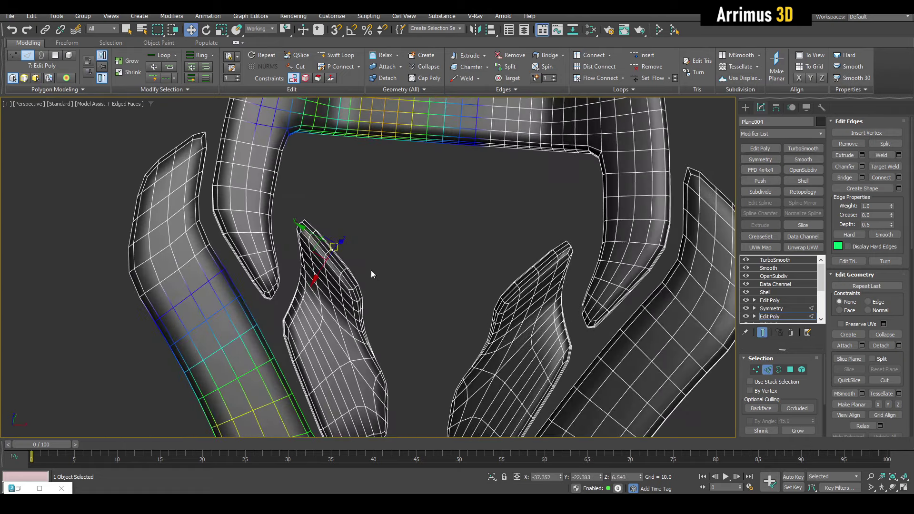
key("ctrl+e")
key("ctrl+e")
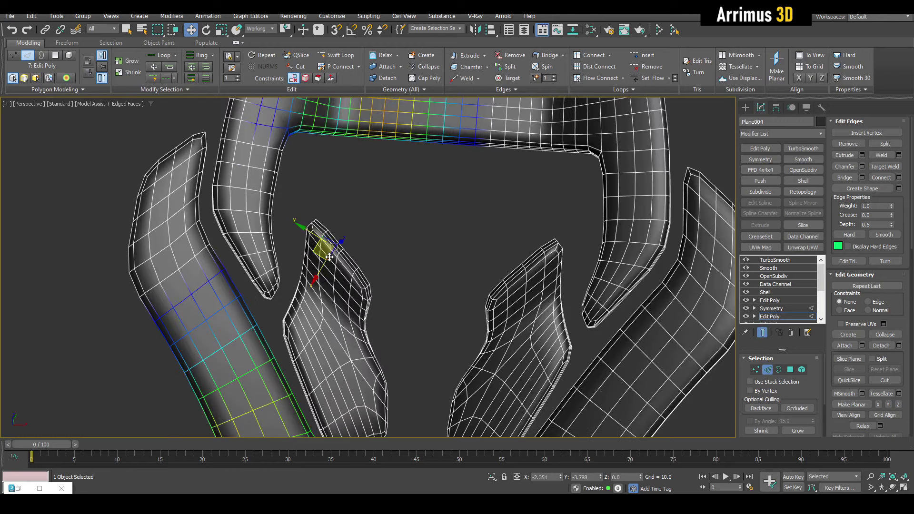
left_click_drag(317, 257, 320, 252)
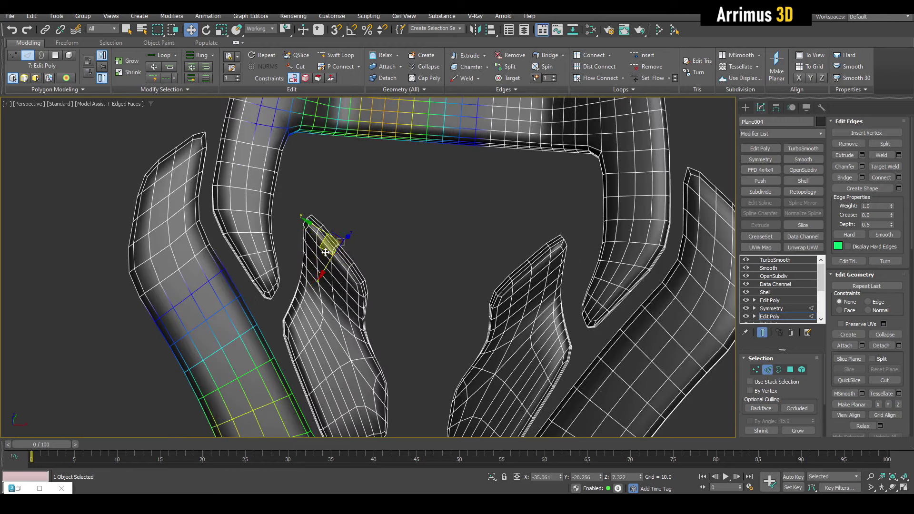
key("ctrl+e")
Reshape the dark face by moving its left corner and top vertices.
key("1")
left_click_drag(306, 265, 270, 232)
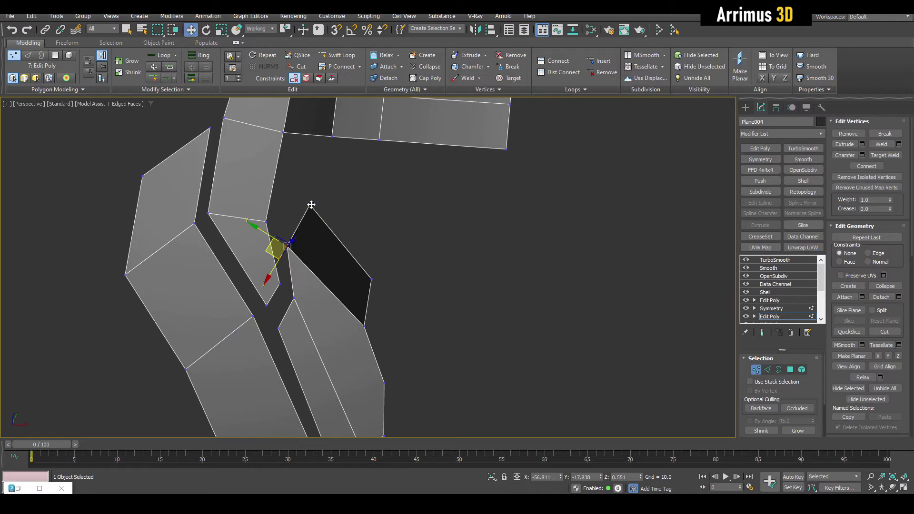
left_click_drag(311, 205, 296, 208)
key("ctrl+e")
middle_click_drag(352, 271, 345, 192)
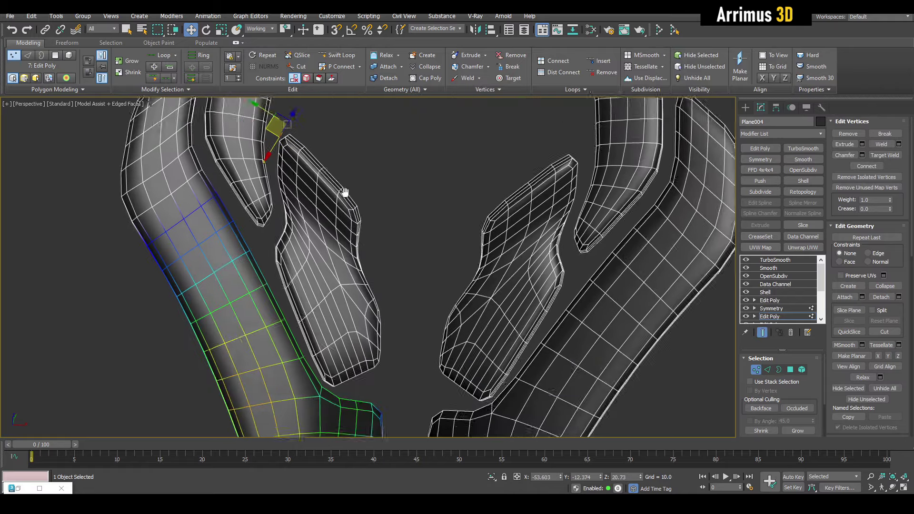
key("ctrl+e")
scroll(358, 275, "up", 5)
Cut a new edge to the insert's bottom edge and select its lower-end vertices.
key("alt+c")
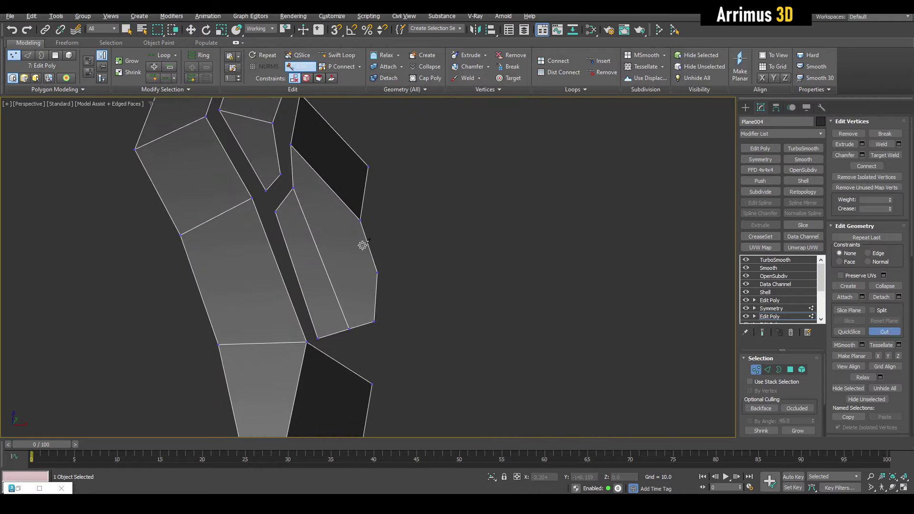
left_click(350, 328)
right_click(362, 289)
left_click_drag(399, 355, 399, 355)
key("w")
mouse_move(351, 302)
middle_mouse_down("alt")
mouse_move(317, 279)
mouse_move(330, 285)
middle_mouse_up("alt")
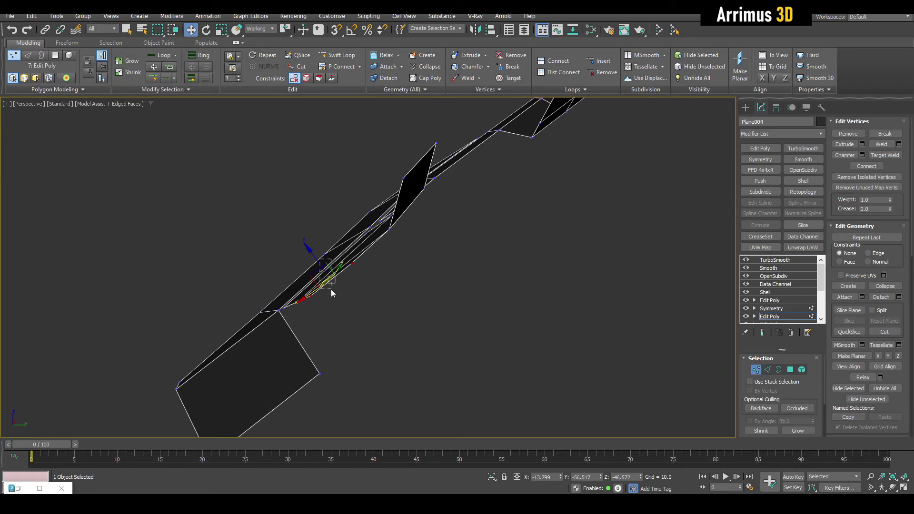
key("q")
Review the smoothed panel without wireframe edges from several angles.
middle_click_drag(437, 271, 490, 312, "alt")
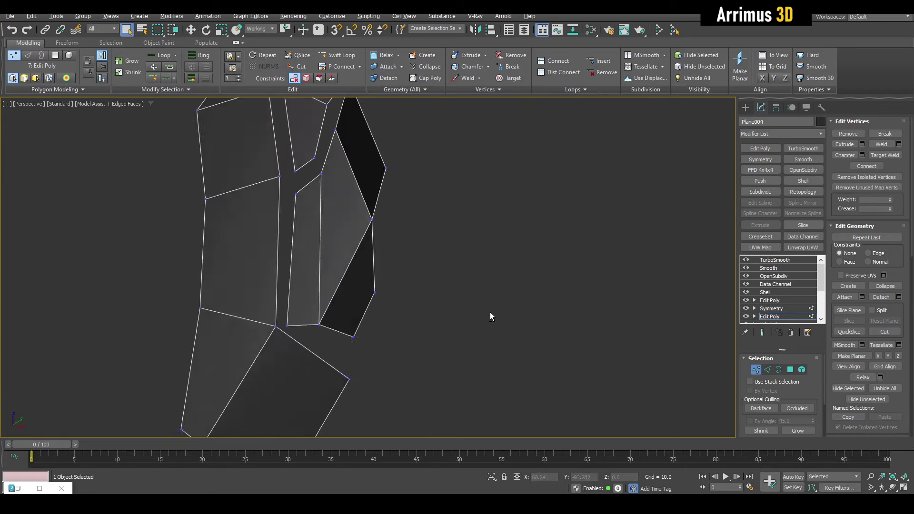
key("ctrl+e")
key("F4")
scroll(390, 290, "down", 3)
middle_click_drag(399, 312, 436, 282, "alt")
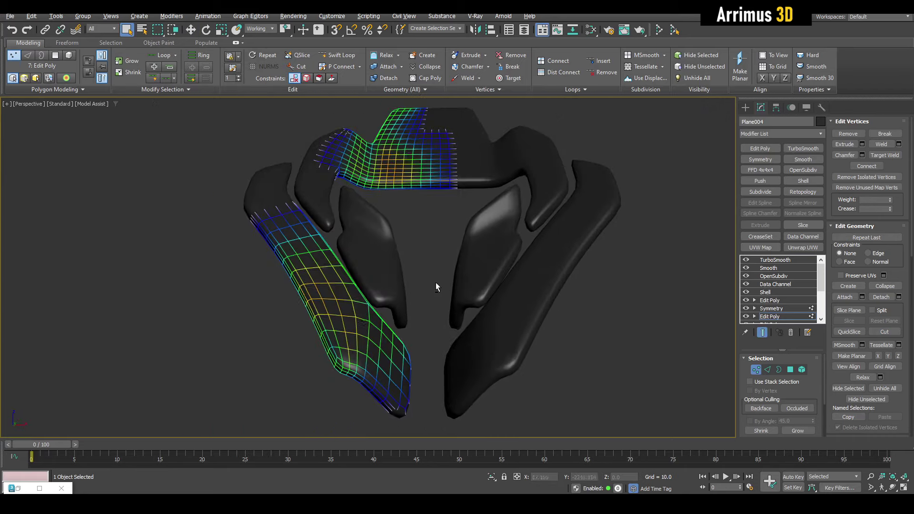
scroll(441, 321, "up", 3)
scroll(442, 321, "down", 2)
middle_click_drag(432, 325, 433, 316, "alt")
key("ctrl+e")
key("F4")
scroll(433, 316, "up", 5)
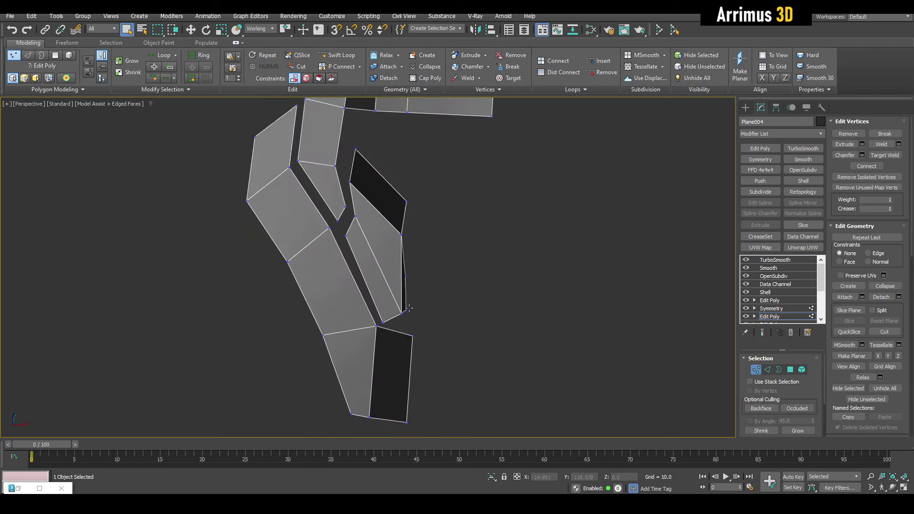
Select the insert's bottom tip vertex and check the smoothed tip from above.
left_click_drag(418, 324, 427, 341)
key("w")
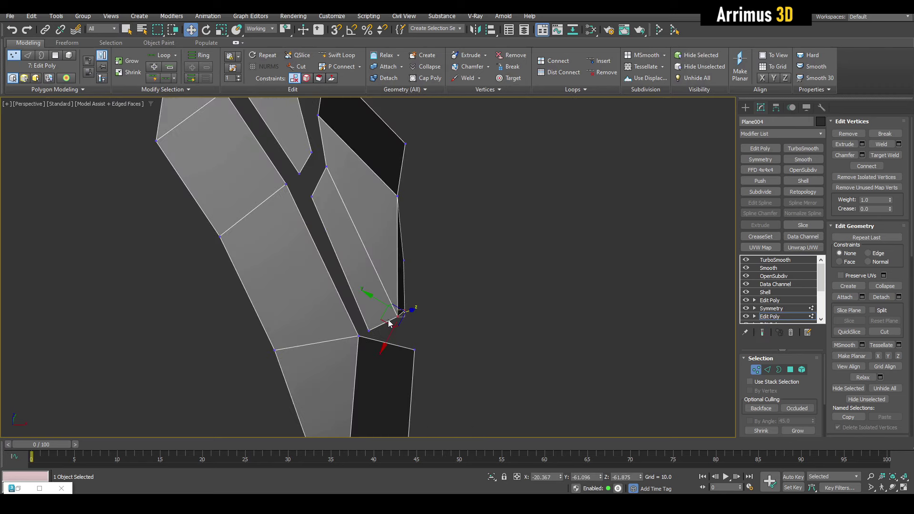
key("ctrl+e")
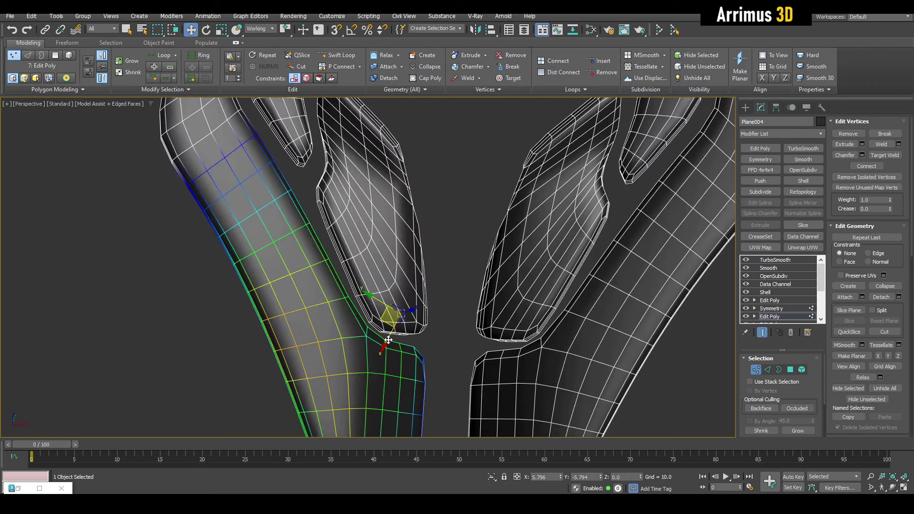
scroll(419, 304, "down", 2)
scroll(394, 245, "down", 2)
key("q")
middle_click_drag(394, 245, 410, 193, "alt")
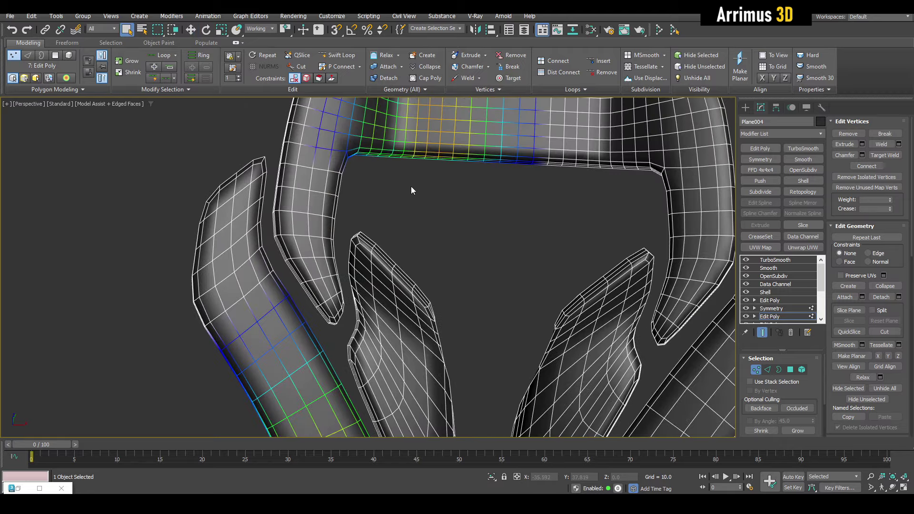
key("ctrl+e")
scroll(381, 209, "up", 3)
Add the upper edge to the frame's edge selection and review the smoothed panel.
key("2")
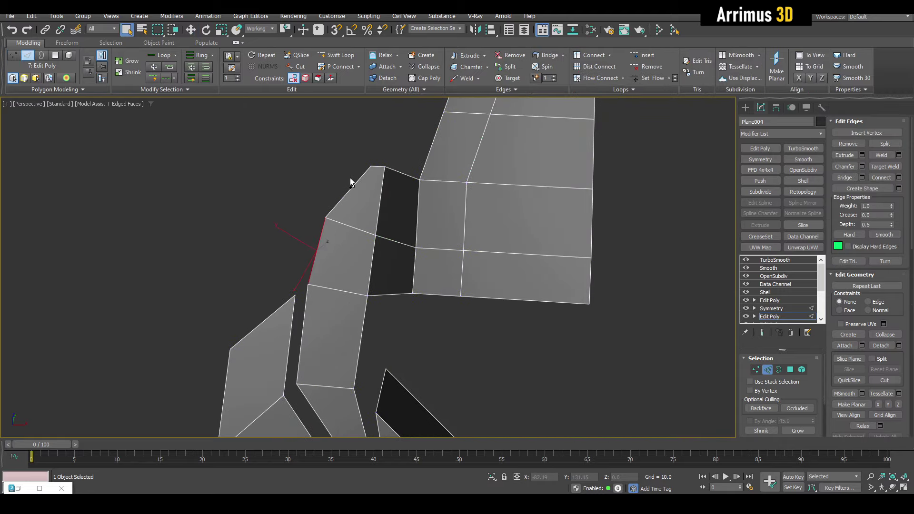
key("w")
left_click(349, 190, "ctrl")
key("ctrl+e")
scroll(320, 231, "down", 3)
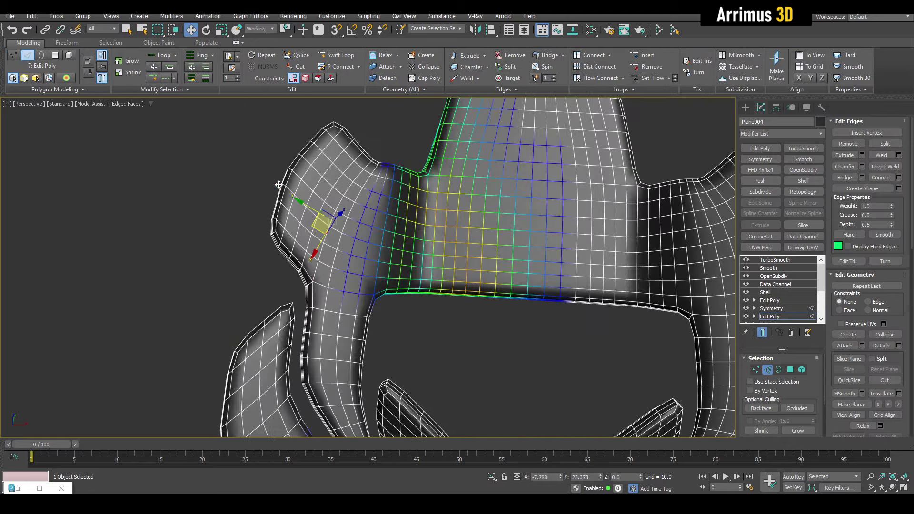
mouse_move(276, 180)
middle_mouse_down("alt")
mouse_move(302, 208)
mouse_move(266, 257)
middle_mouse_up("alt")
scroll(293, 314, "up", 5)
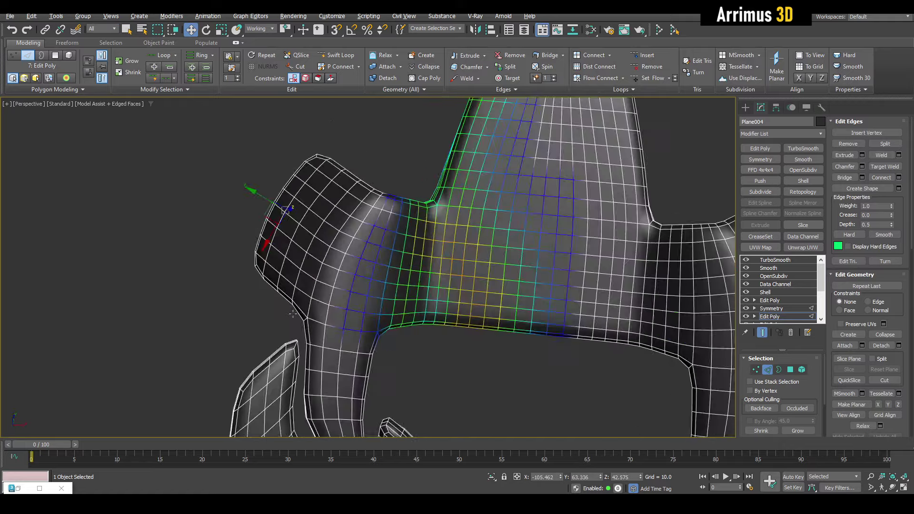
scroll(292, 314, "down", 5)
middle_click_drag(292, 314, 283, 266, "alt")
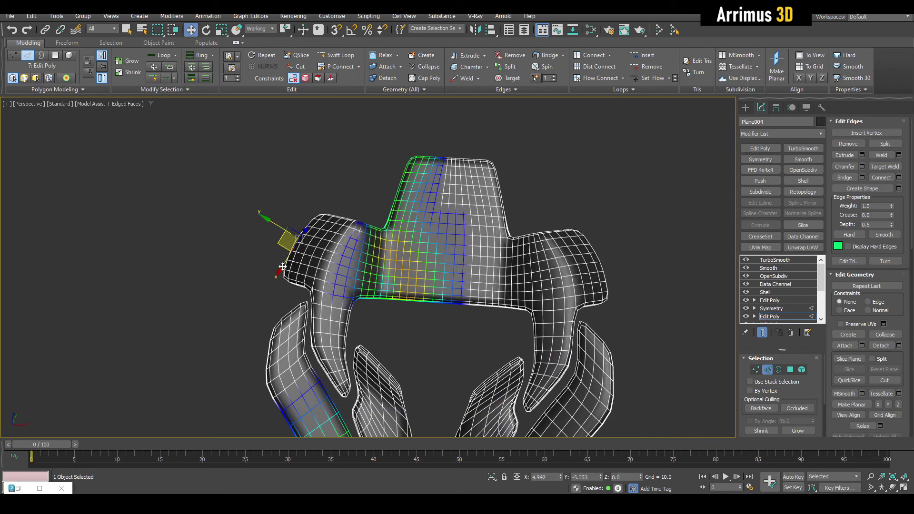
key("q")
key("ctrl+e")
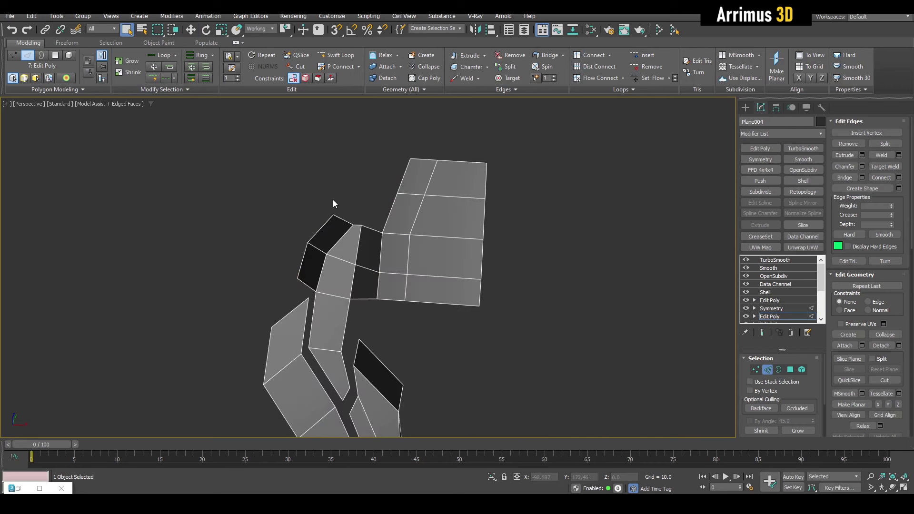
scroll(336, 212, "up", 2)
scroll(341, 229, "up", 3)
scroll(341, 231, "up", 2)
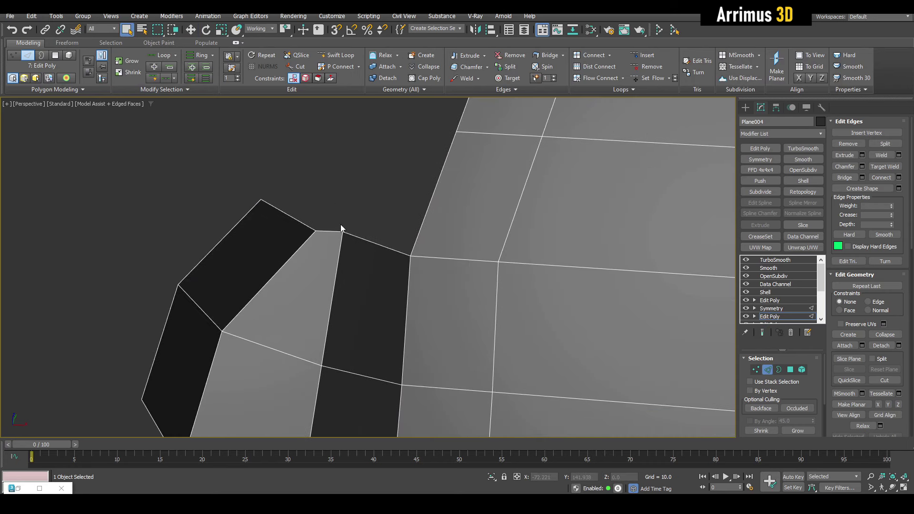
Lower the vertex at the upper frame's inner notch.
key("1")
key("w")
left_click(342, 232)
left_click_drag(323, 236, 419, 281)
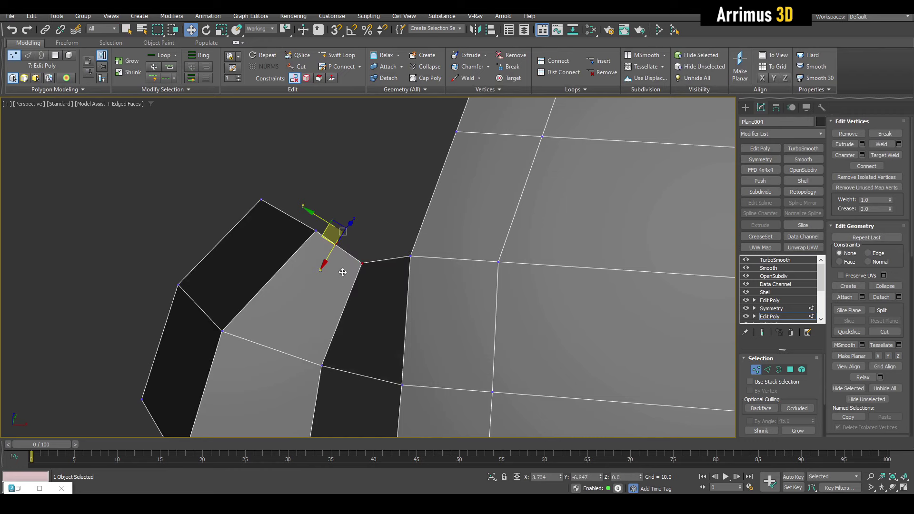
key("ctrl+e")
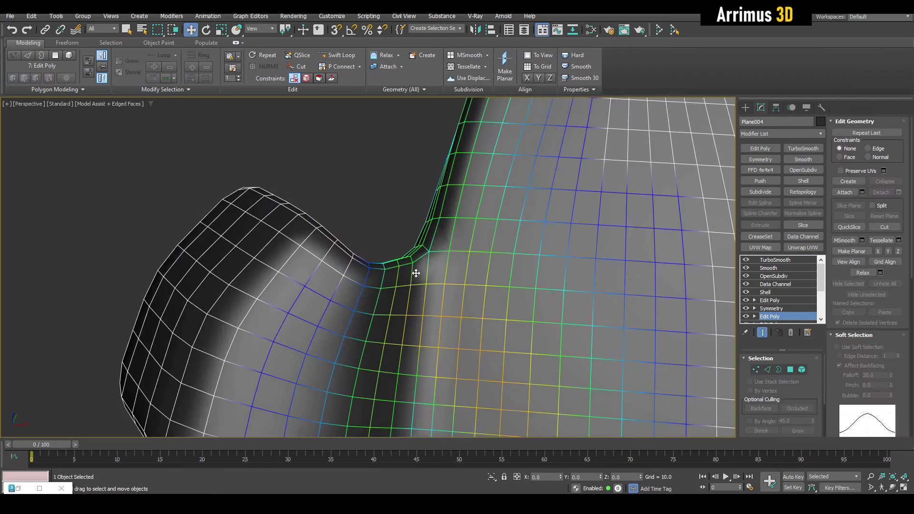
Cut a new edge near the notch and select the inner corner vertex.
key("alt+c")
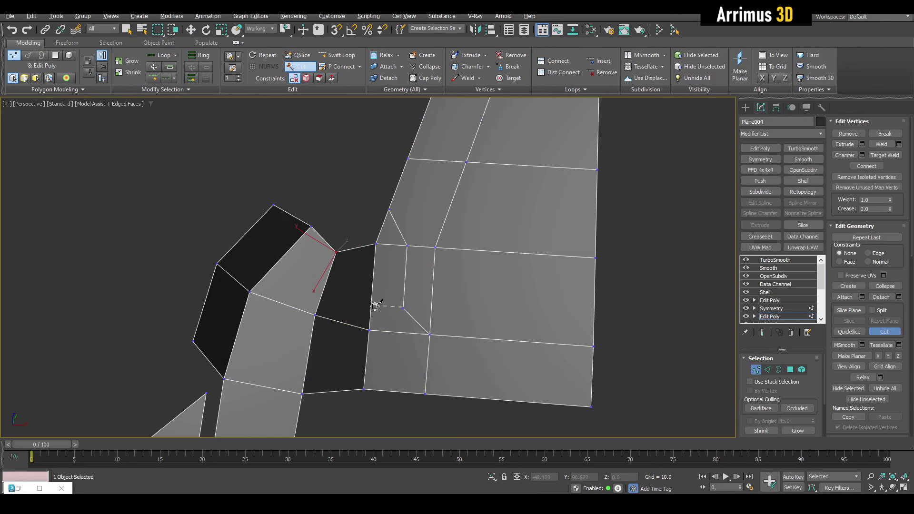
left_click(358, 247)
right_click(369, 246)
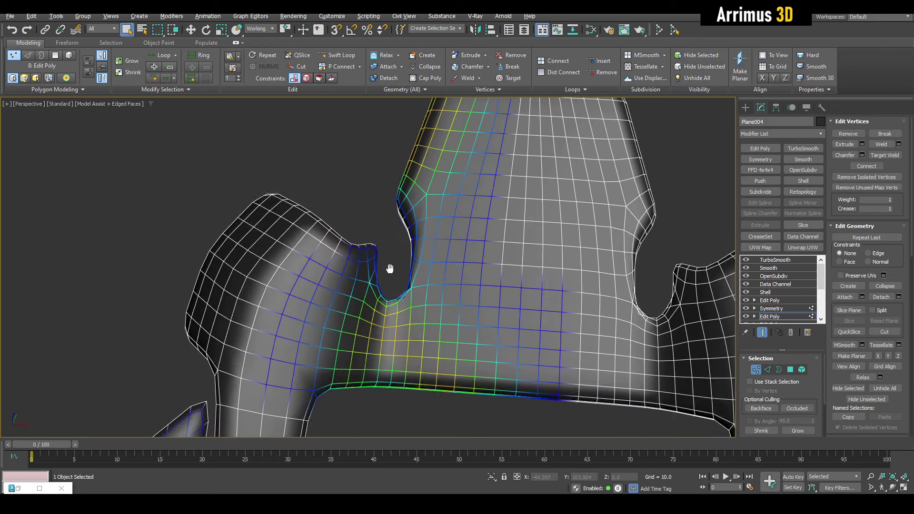
left_click_drag(370, 256, 450, 312)
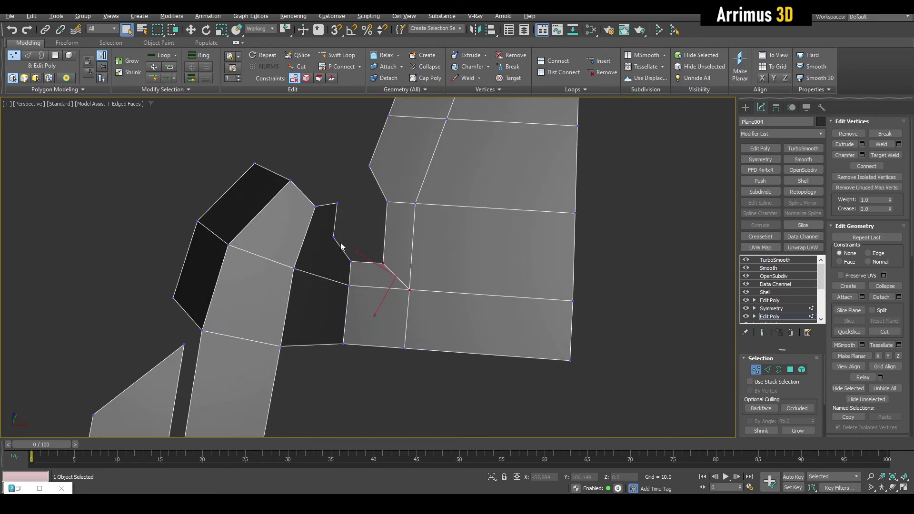
middle_click_drag(377, 211, 366, 255)
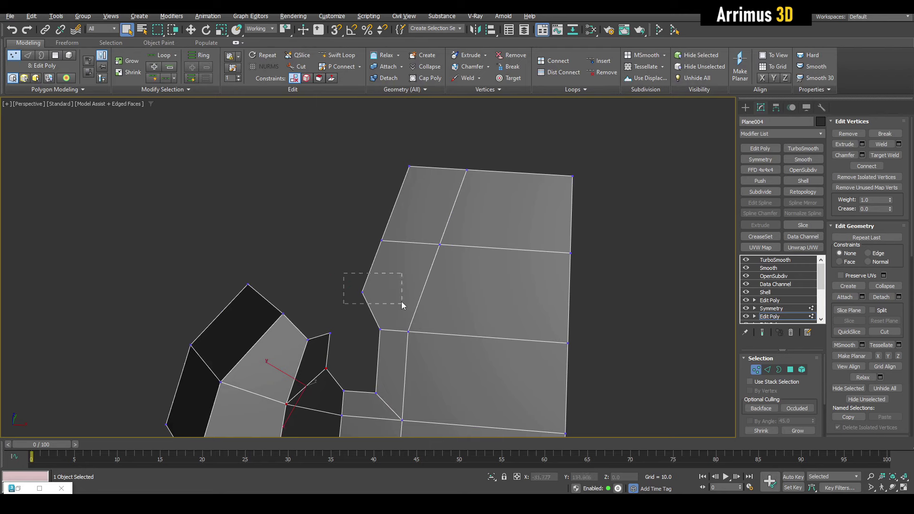
left_click_drag(402, 305, 402, 305)
Cut edges at the inner corner and slide the vertex down with Edge constraint.
key("alt+c")
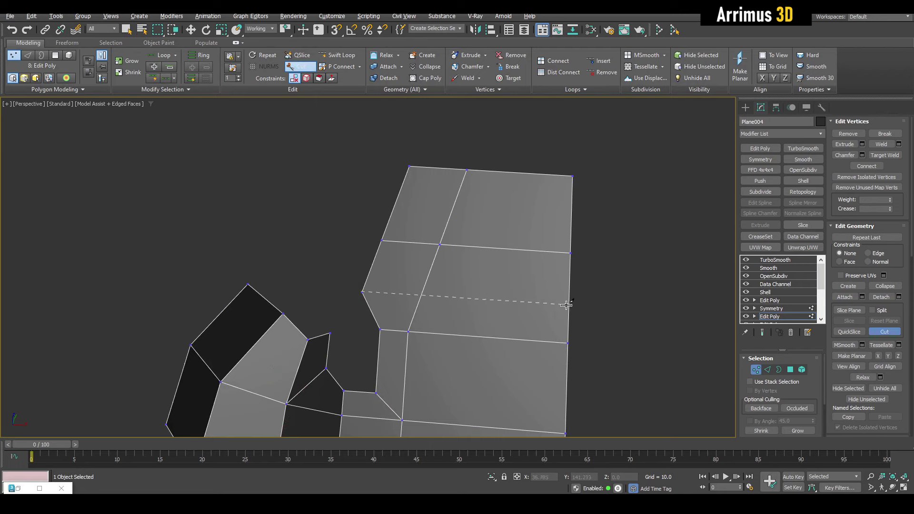
right_click(538, 293)
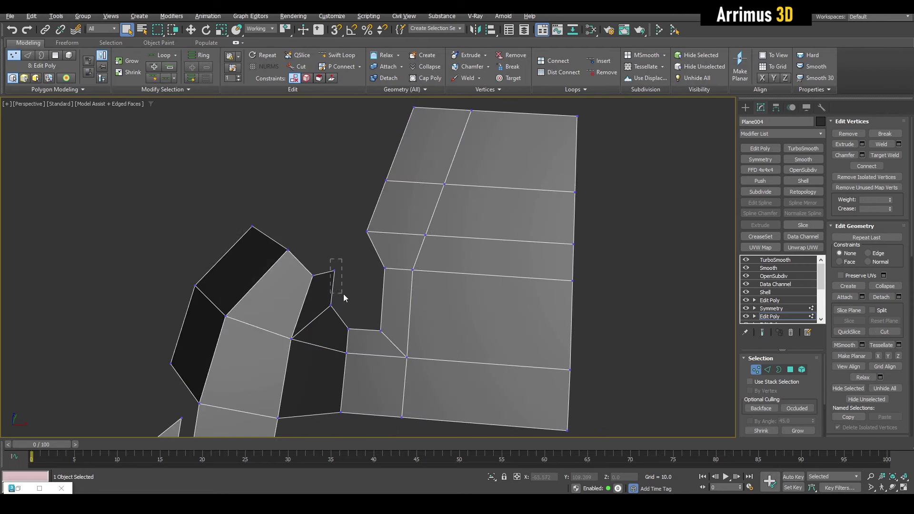
scroll(342, 300, "up", 3)
key("w")
key("shift+x")
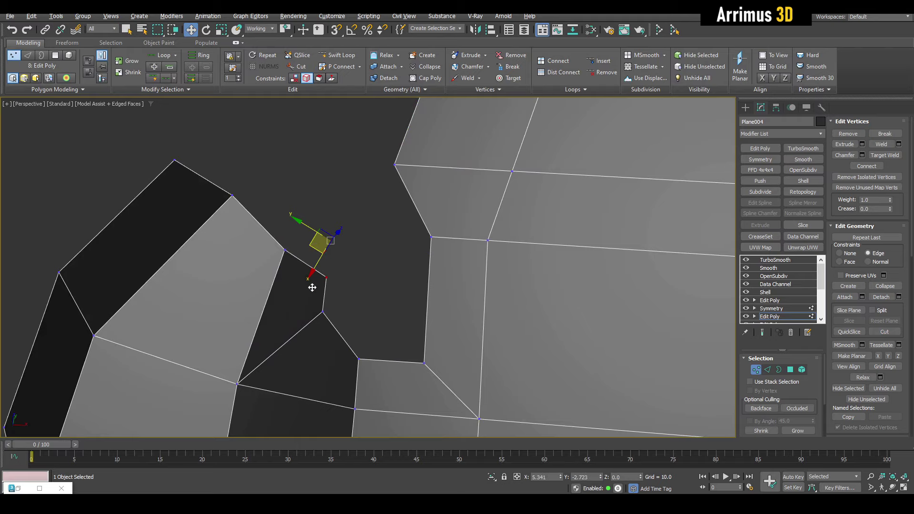
left_click_drag(315, 252, 311, 288)
key("shift+x")
With only the cage shown, cut a new edge across the lower inner face.
key("q")
scroll(321, 239, "down", 10)
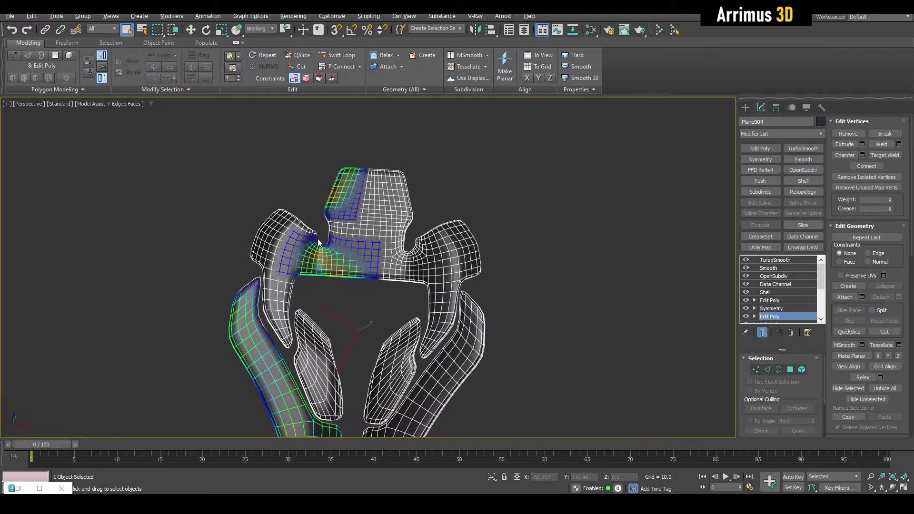
scroll(324, 247, "up", 3)
scroll(324, 247, "up", 4)
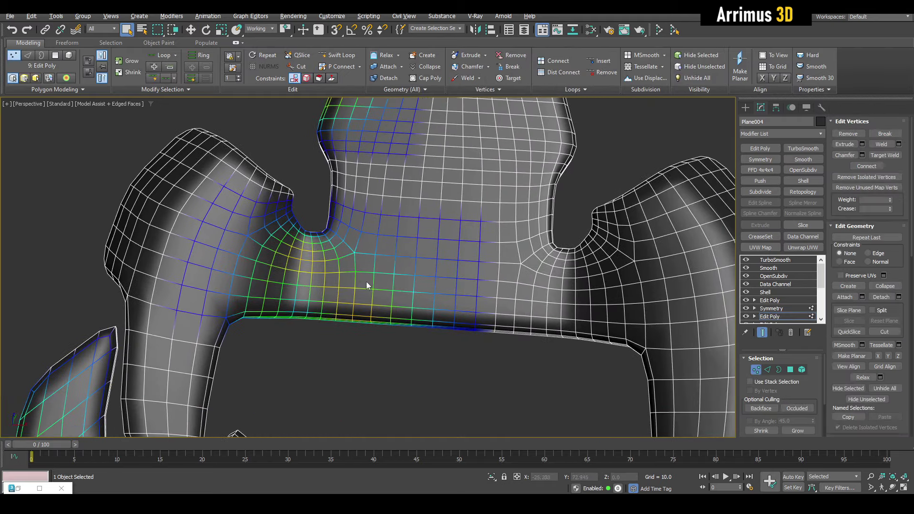
key("ctrl+e")
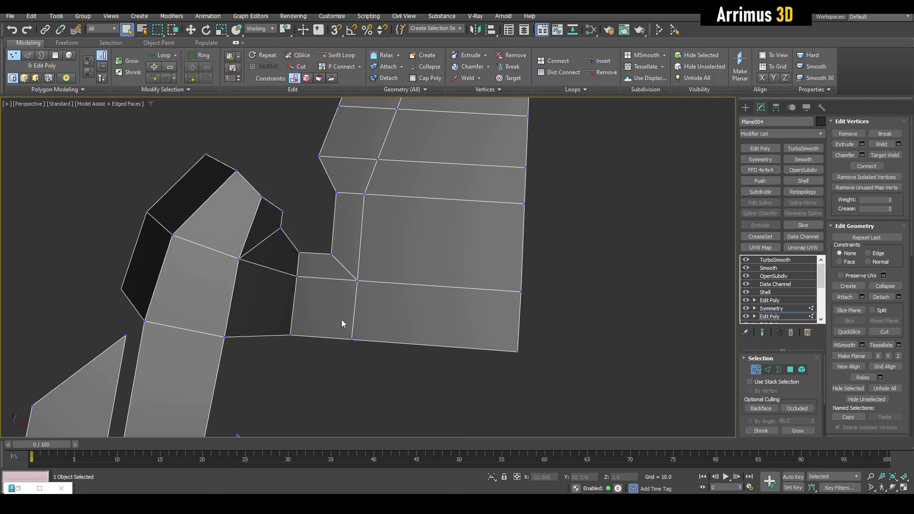
key("alt+c")
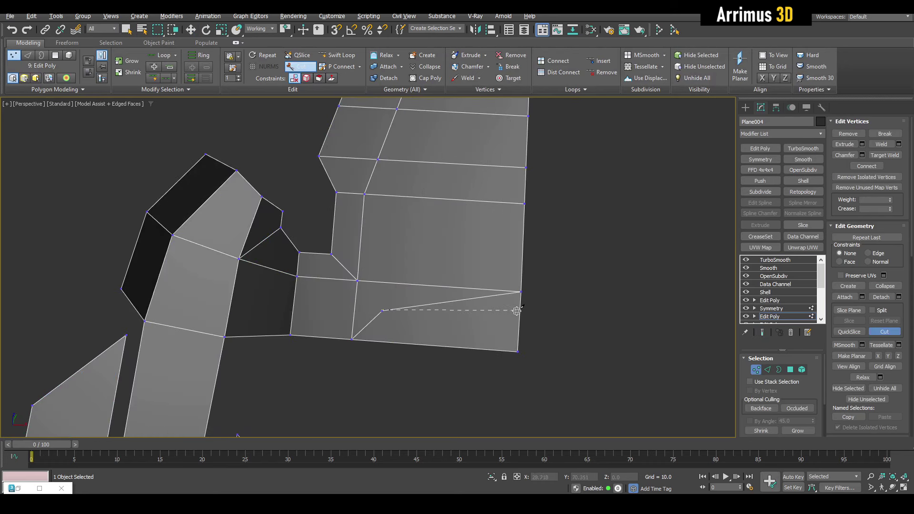
right_click(500, 329)
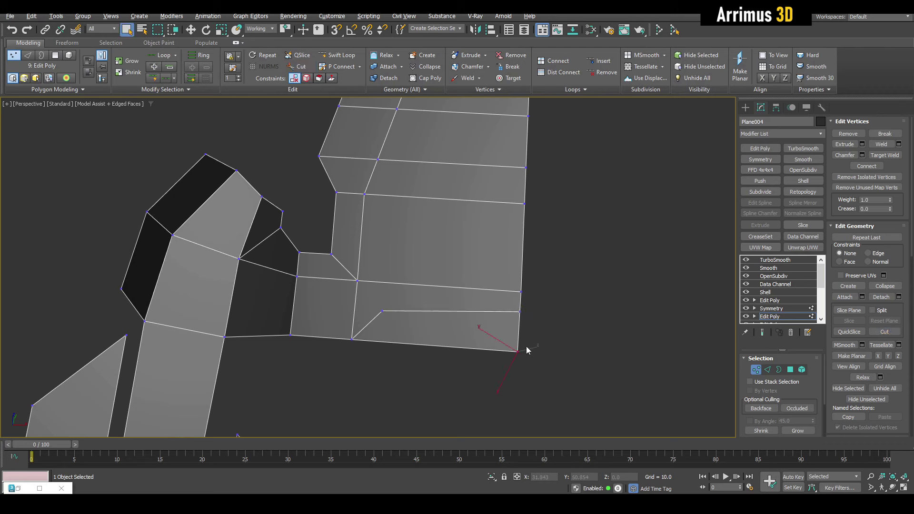
Lower the corner vertex slightly in World coordinates and clear the selection.
key("w")
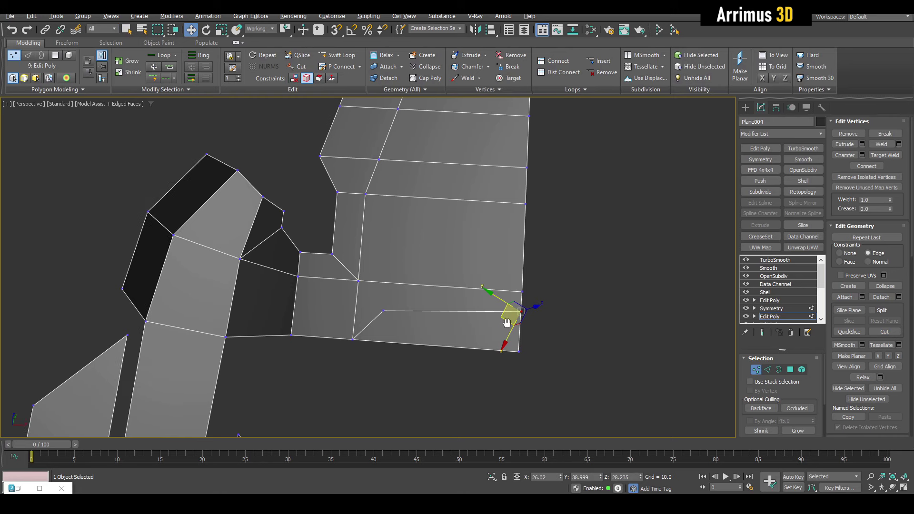
scroll(509, 323, "up", 2)
key("alt+w")
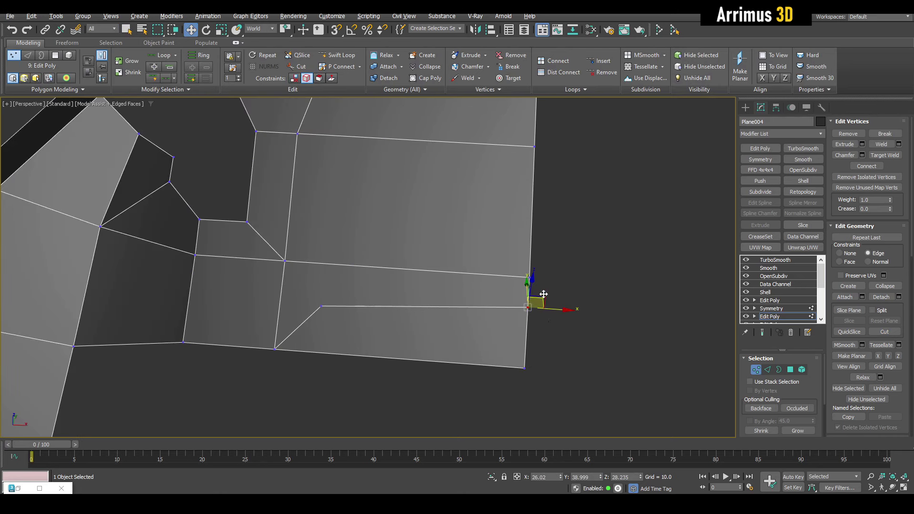
left_click_drag(533, 280, 541, 285)
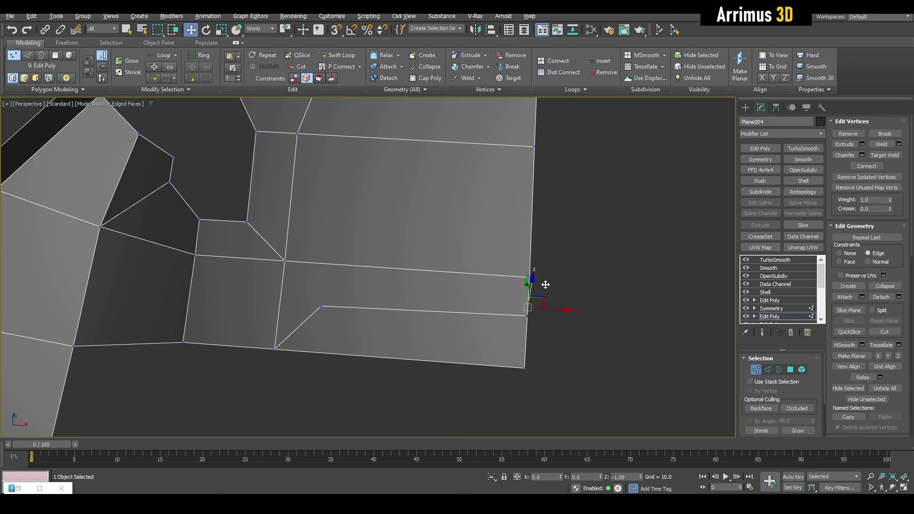
key("q")
left_click_drag(487, 343, 562, 390)
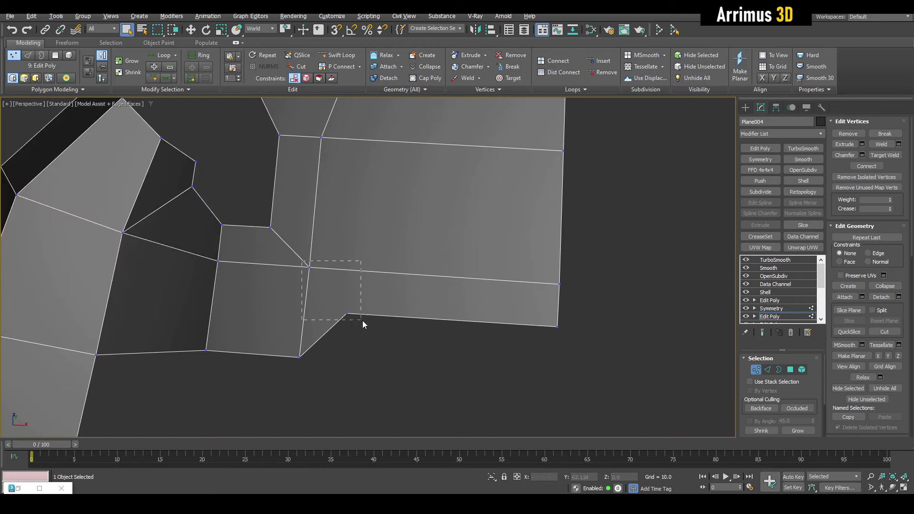
left_click_drag(362, 325, 364, 324)
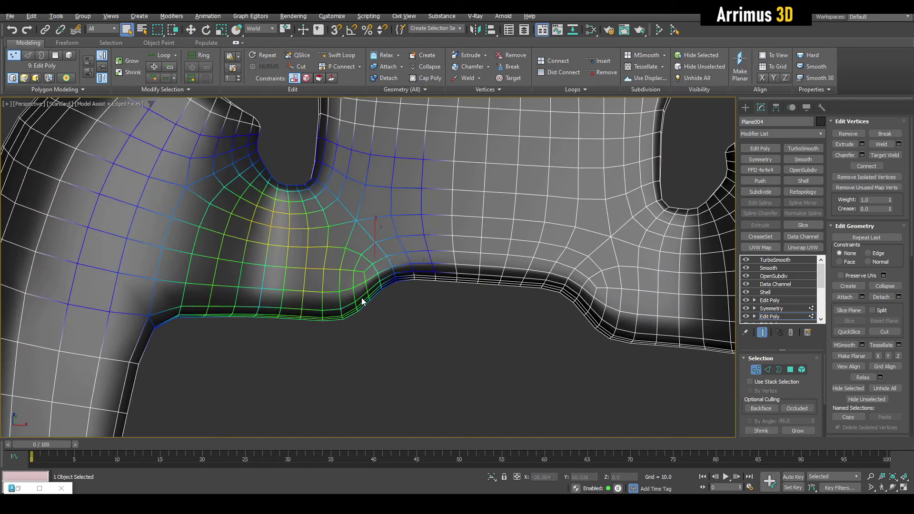
scroll(366, 284, "down", 3)
left_click(378, 265)
mouse_move(364, 284)
middle_mouse_down("alt")
mouse_move(378, 265)
mouse_move(395, 267)
mouse_move(424, 238)
mouse_move(450, 238)
mouse_move(445, 207)
mouse_move(441, 234)
middle_mouse_up("alt")
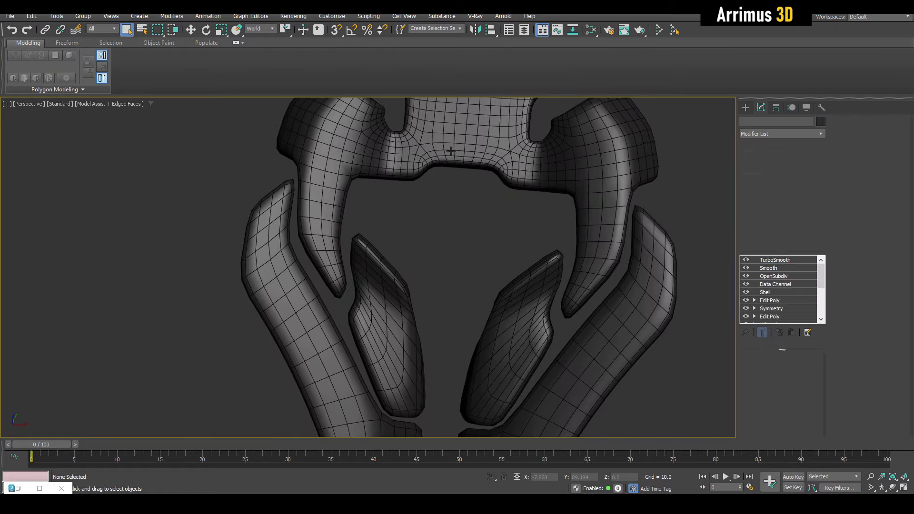
Shift-move a polygon of the upper panel off as a separate object with Clone To Object.
left_click(451, 151)
left_click(776, 316)
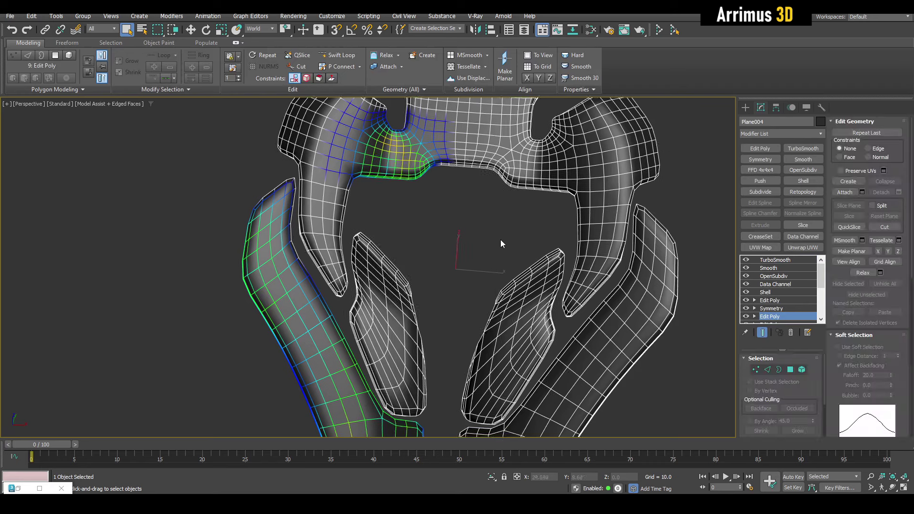
key("4")
left_click(482, 161)
key("w")
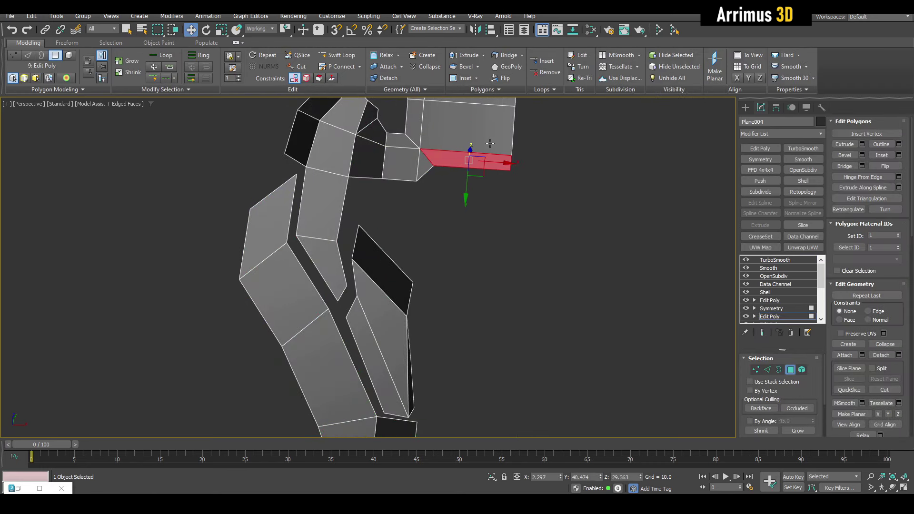
left_click_drag(466, 188, 456, 227, "shift")
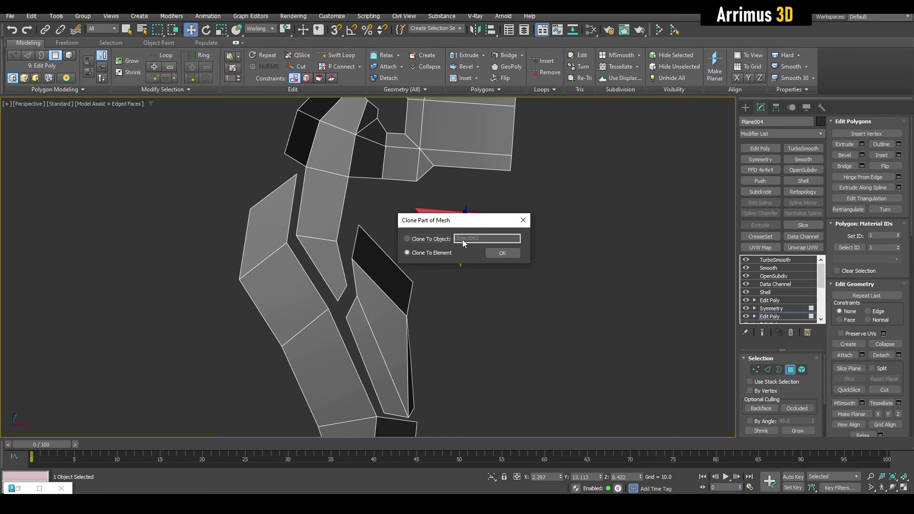
left_click(493, 250)
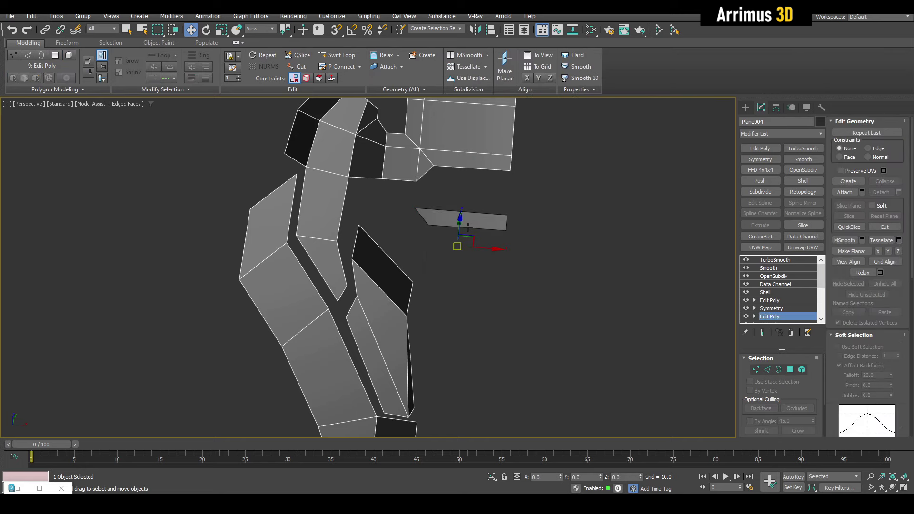
left_click(467, 228)
Colour the cloned Object063 blue and paste the panel's smoothing modifier stack onto it.
key("alt+q")
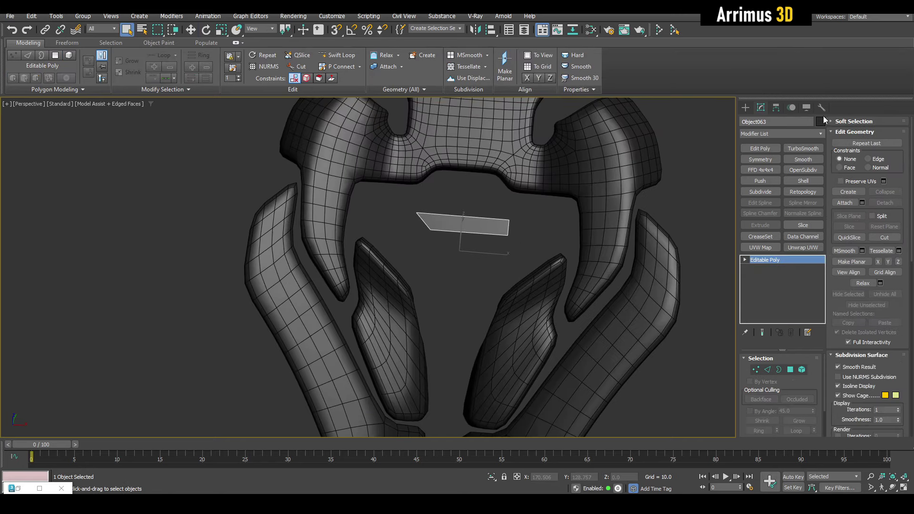
left_click(821, 122)
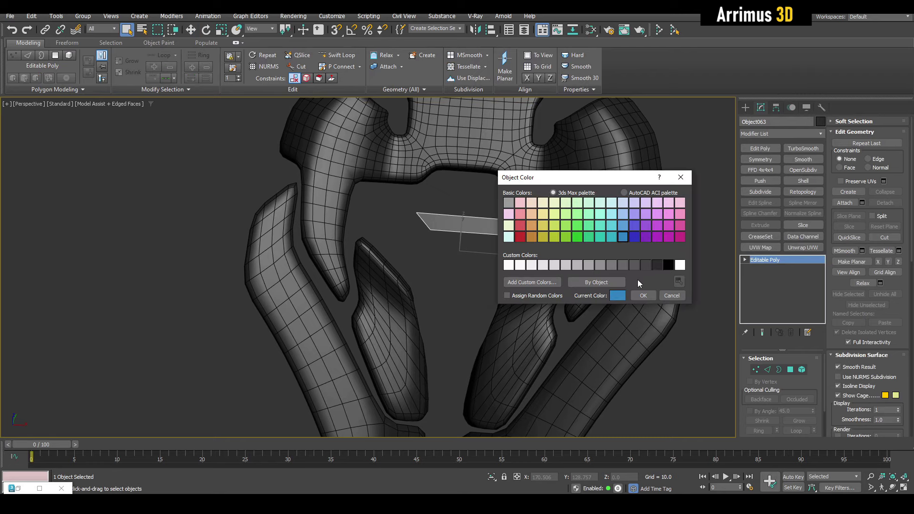
left_click(634, 296)
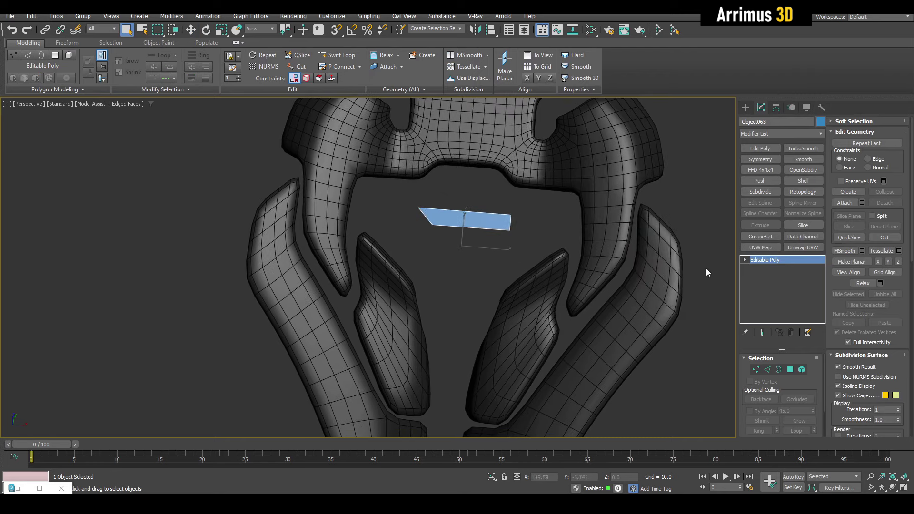
right_click(769, 259)
left_click(784, 264)
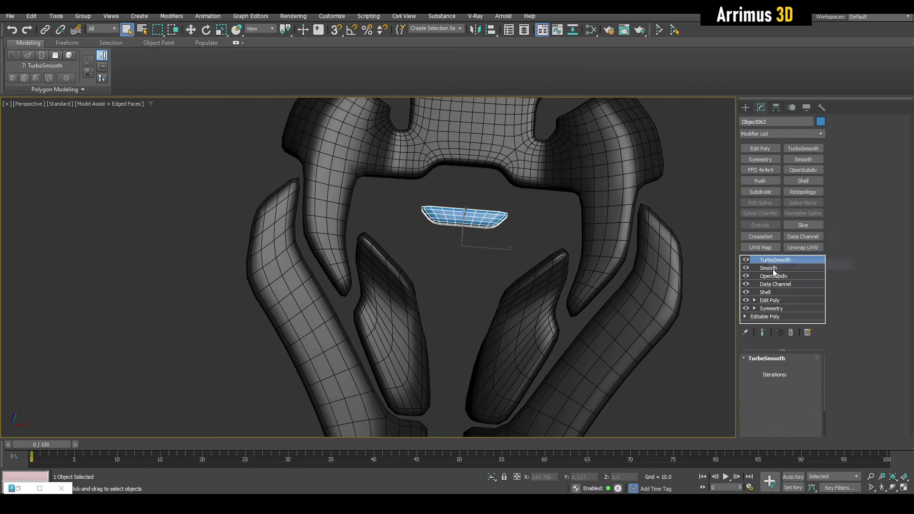
Extend the blue piece's edge downward into a longer strip and raise it slightly.
left_click(776, 317)
key("2")
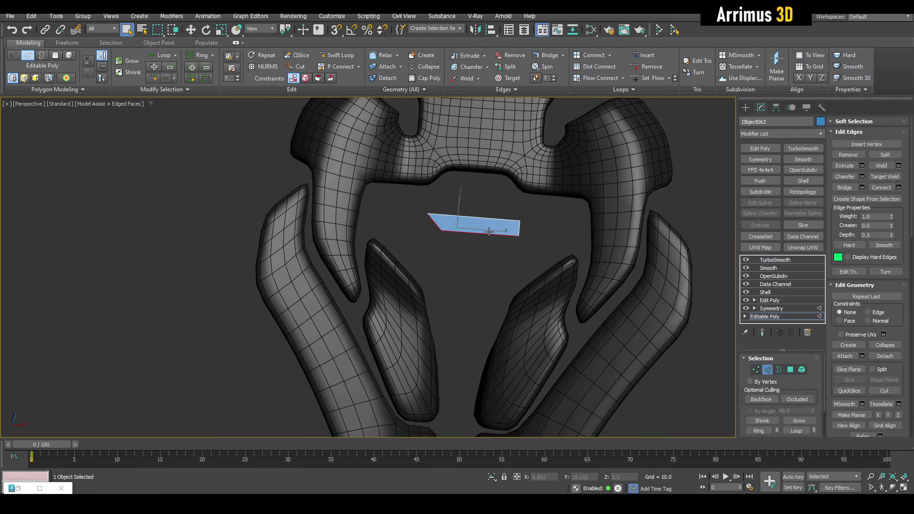
key("w")
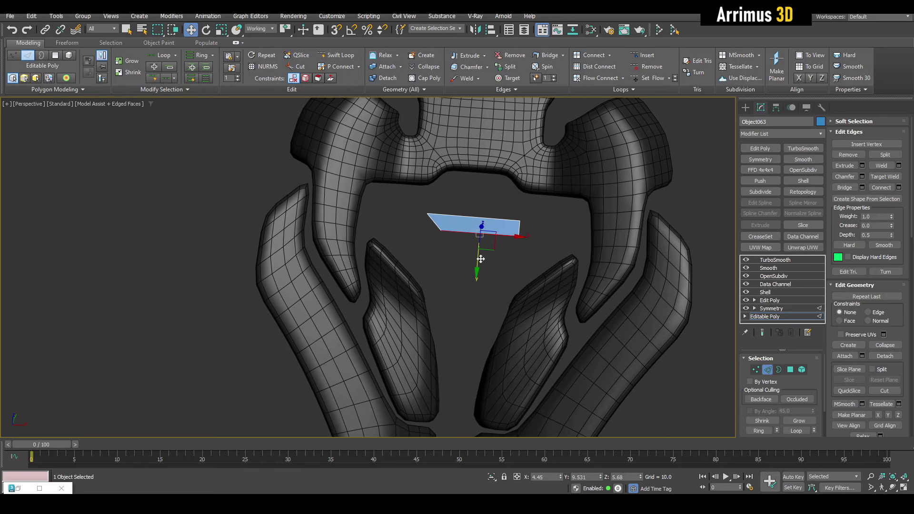
left_click_drag(481, 258, 476, 405, "shift")
mouse_move(476, 405)
middle_mouse_down("alt")
mouse_move(496, 246)
mouse_move(435, 307)
mouse_move(504, 255)
mouse_move(541, 241)
mouse_move(518, 210)
middle_mouse_up("alt")
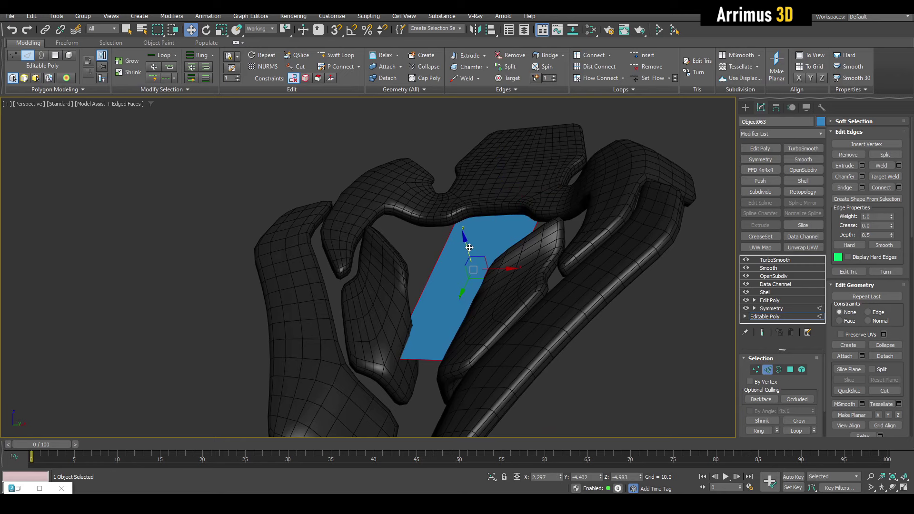
left_click_drag(470, 248, 473, 245)
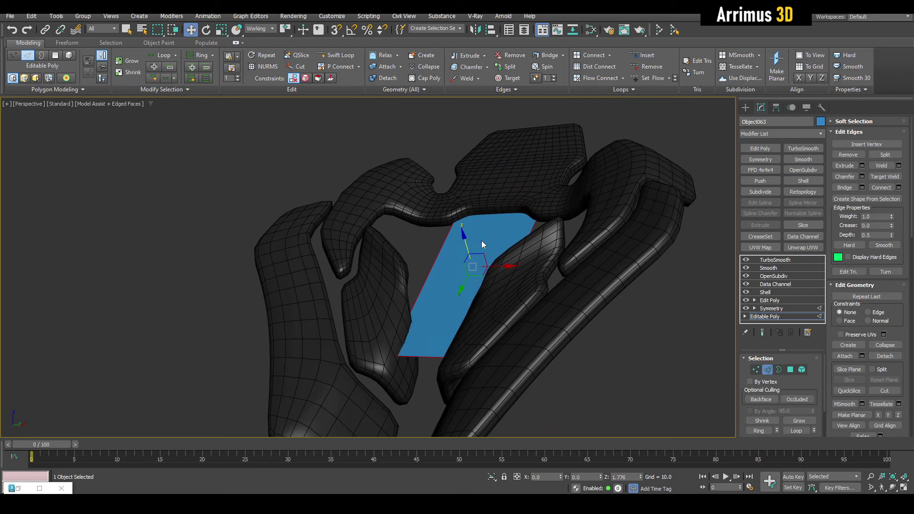
middle_click_drag(482, 244, 486, 294, "alt")
Shift-drag the strip's left edge outward and move it to widen the face.
mouse_move(404, 243)
left_mouse_down()
mouse_move(473, 270)
mouse_move(374, 260)
left_mouse_up()
mouse_move(375, 260)
middle_mouse_down("alt")
mouse_move(381, 238)
mouse_move(376, 259)
mouse_move(478, 206)
middle_mouse_up("alt")
key("alt+shift+w")
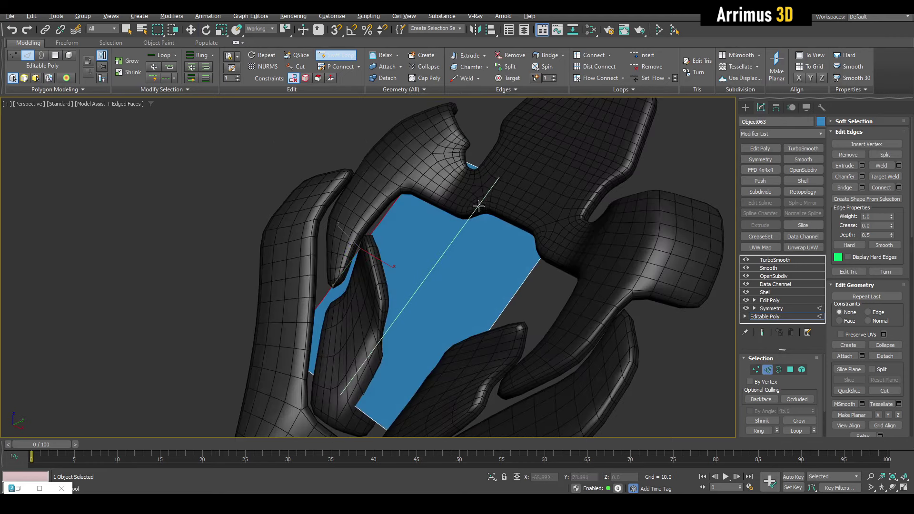
key("w")
middle_click_drag(377, 240, 347, 234, "alt")
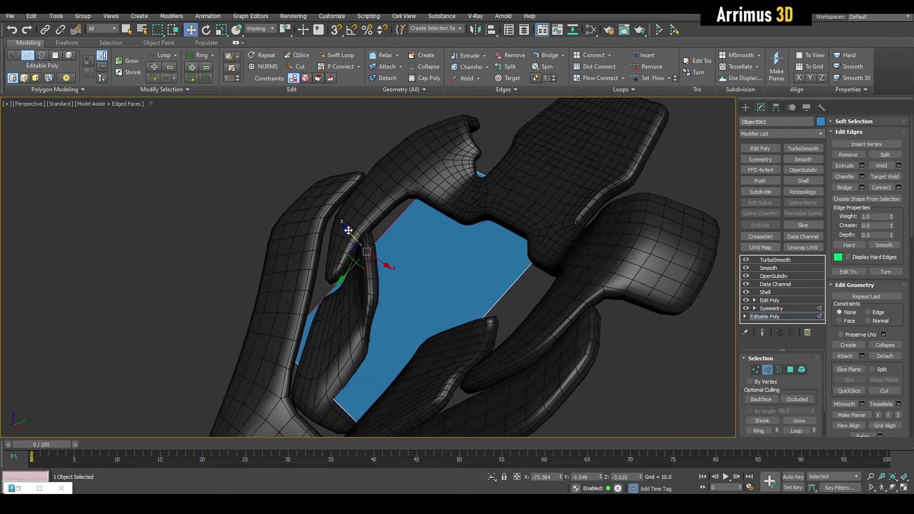
mouse_move(348, 230)
left_mouse_down()
mouse_move(370, 241)
mouse_move(388, 234)
mouse_move(394, 262)
mouse_move(416, 272)
left_mouse_up()
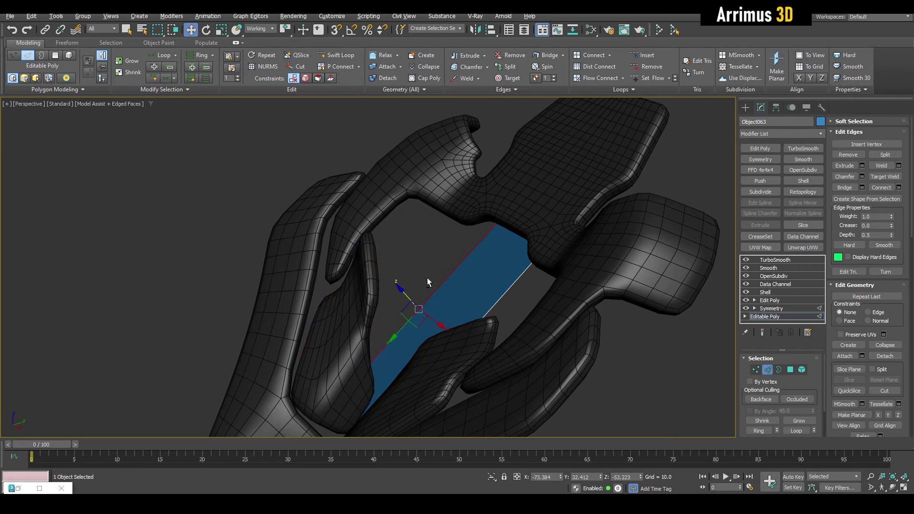
Move the edge further to fit the opening and preview the smoothed insert.
key("q")
mouse_move(427, 278)
middle_mouse_down("alt")
mouse_move(439, 302)
mouse_move(439, 279)
mouse_move(396, 257)
mouse_move(359, 221)
mouse_move(367, 217)
middle_mouse_up("alt")
key("w")
left_click_drag(359, 211, 381, 255)
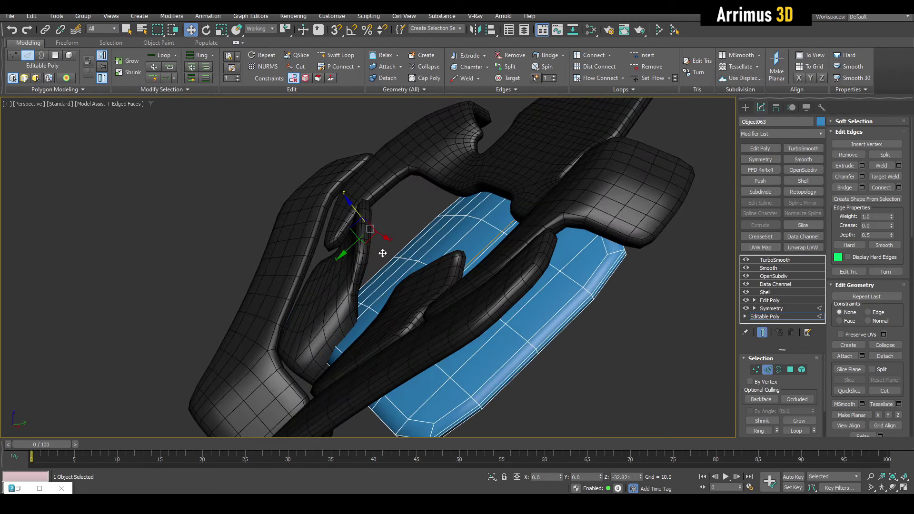
mouse_move(381, 255)
middle_mouse_down("alt")
mouse_move(463, 258)
mouse_move(419, 216)
middle_mouse_up("alt")
middle_click_drag(521, 250, 482, 226, "alt")
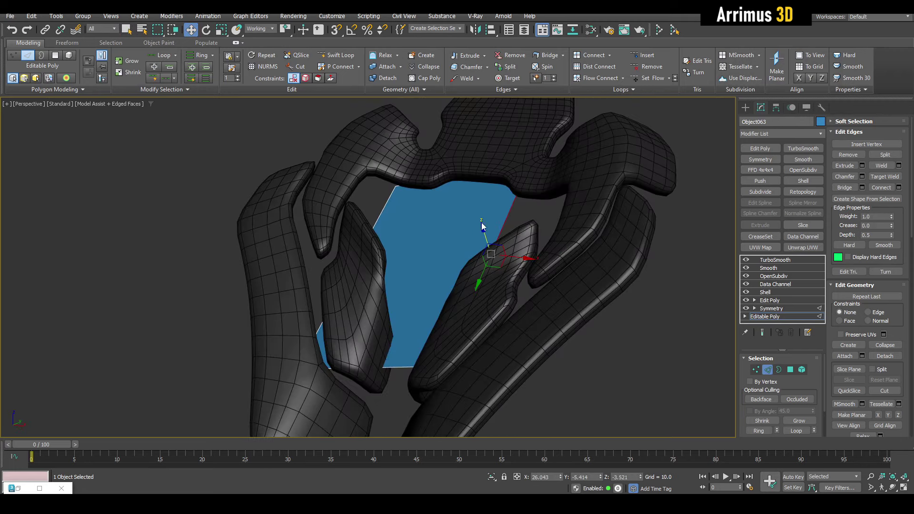
key("ctrl+e")
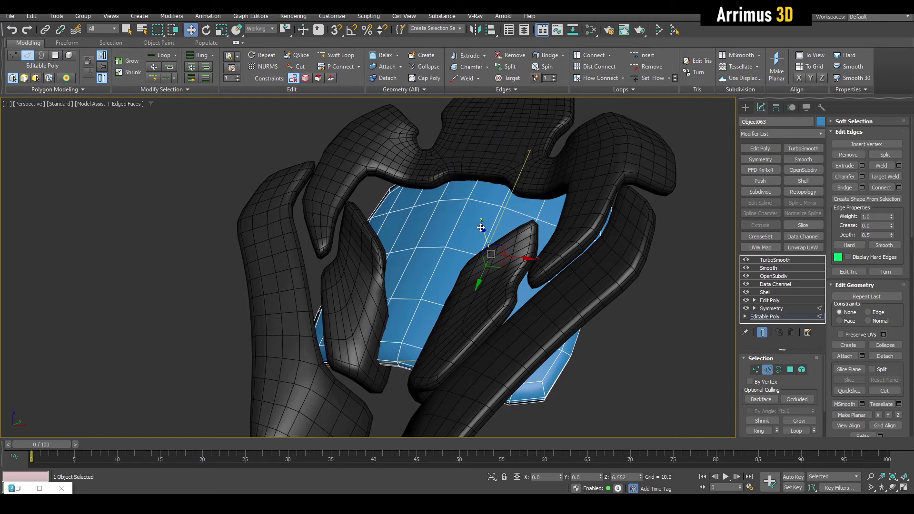
key("q")
mouse_move(488, 242)
middle_mouse_down("alt")
mouse_move(439, 218)
mouse_move(456, 238)
middle_mouse_up("alt")
key("2")
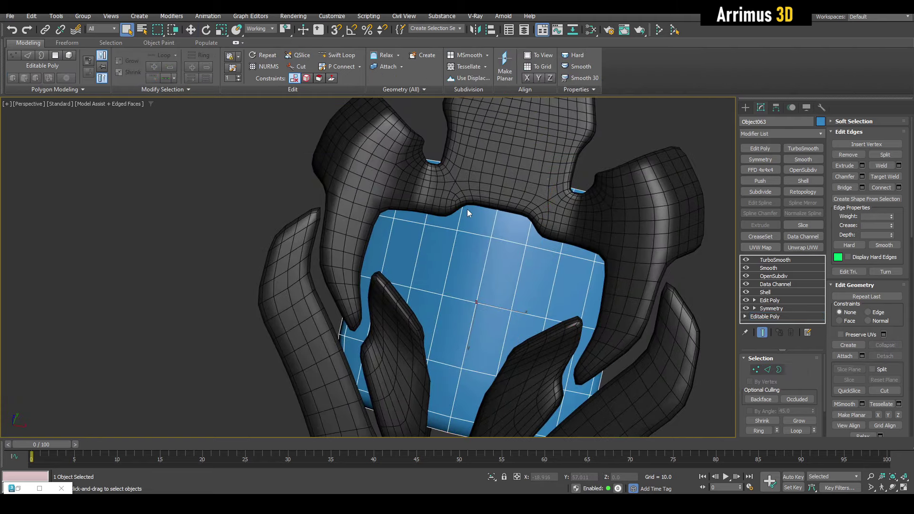
mouse_move(388, 208)
middle_mouse_down("alt")
mouse_move(372, 179)
mouse_move(424, 238)
middle_mouse_up("alt")
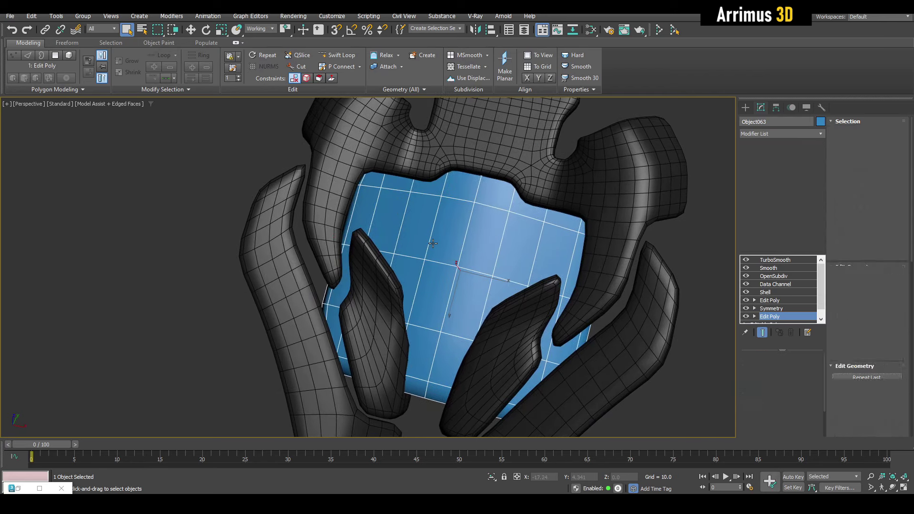
Add an Edit Poly layer and cut new edges across the blue insert.
key("1")
key("alt+c")
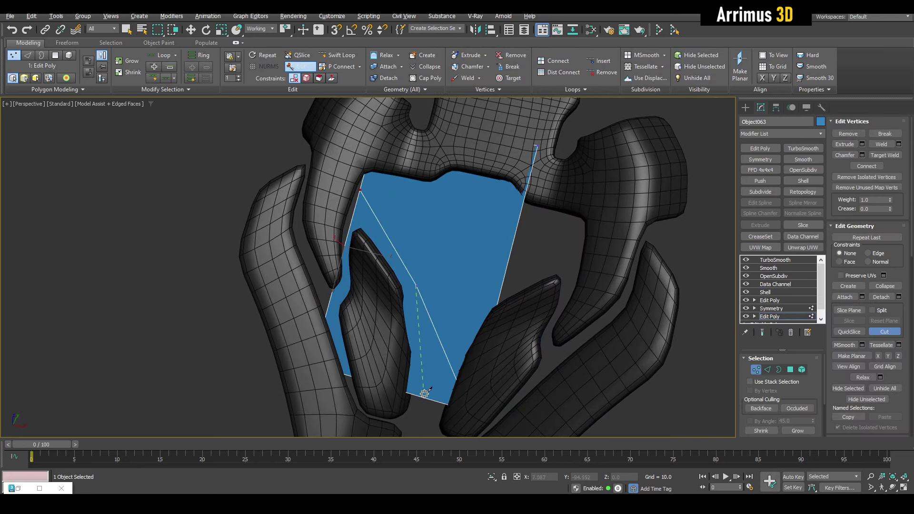
right_click(391, 350)
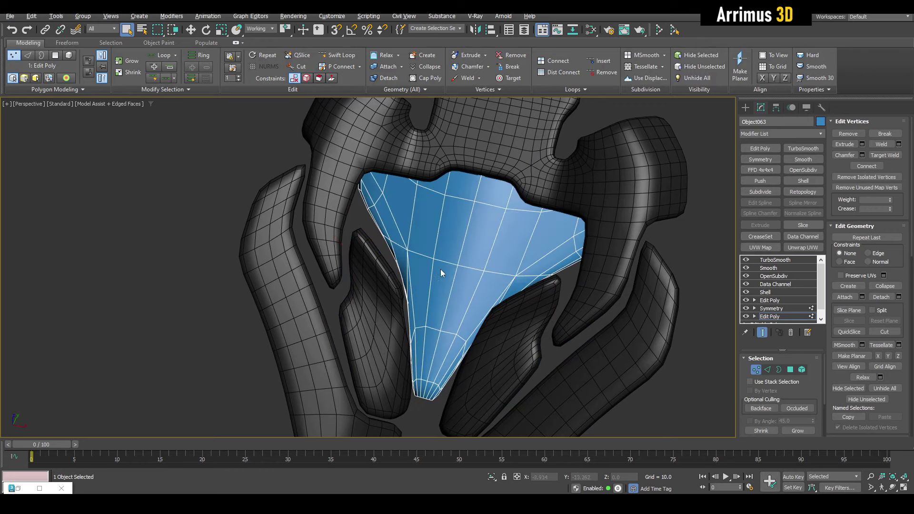
key("alt+c")
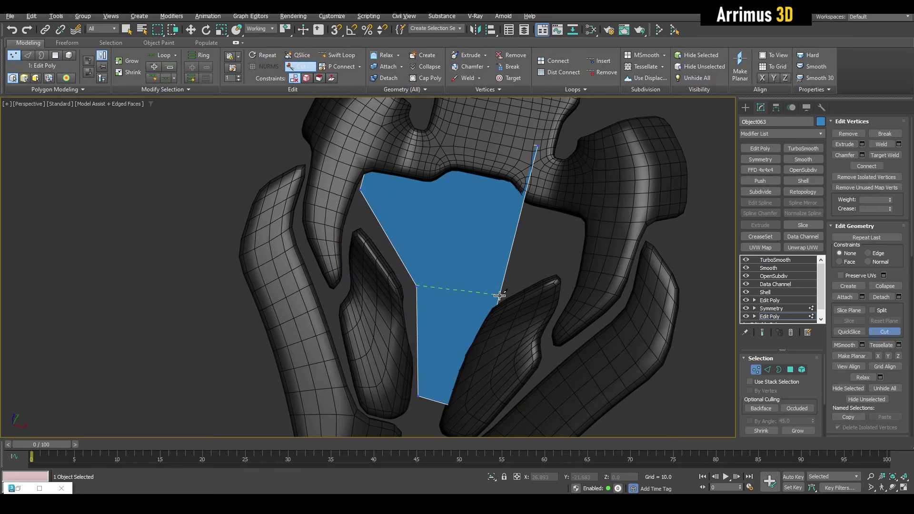
mouse_move(433, 296)
middle_mouse_down("alt")
mouse_move(439, 233)
mouse_move(456, 279)
mouse_move(415, 235)
mouse_move(395, 258)
mouse_move(419, 269)
mouse_move(432, 298)
mouse_move(451, 296)
middle_mouse_up("alt")
Reshape the cut insert into a tapered stem, checking the smoothed result from several angles.
key("ctrl+e")
key("2")
key("w")
key("ctrl+e")
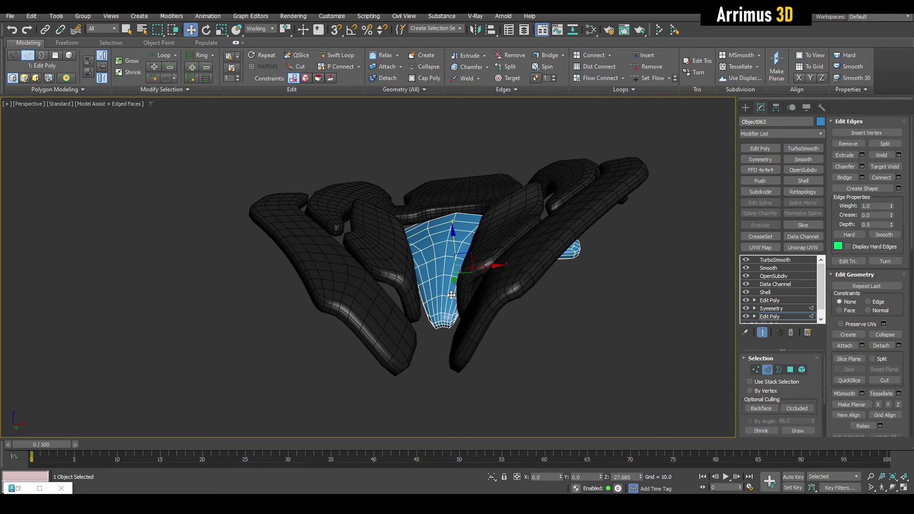
mouse_move(447, 329)
middle_mouse_down("alt")
mouse_move(484, 351)
mouse_move(399, 327)
mouse_move(435, 331)
mouse_move(461, 302)
mouse_move(457, 267)
middle_mouse_up("alt")
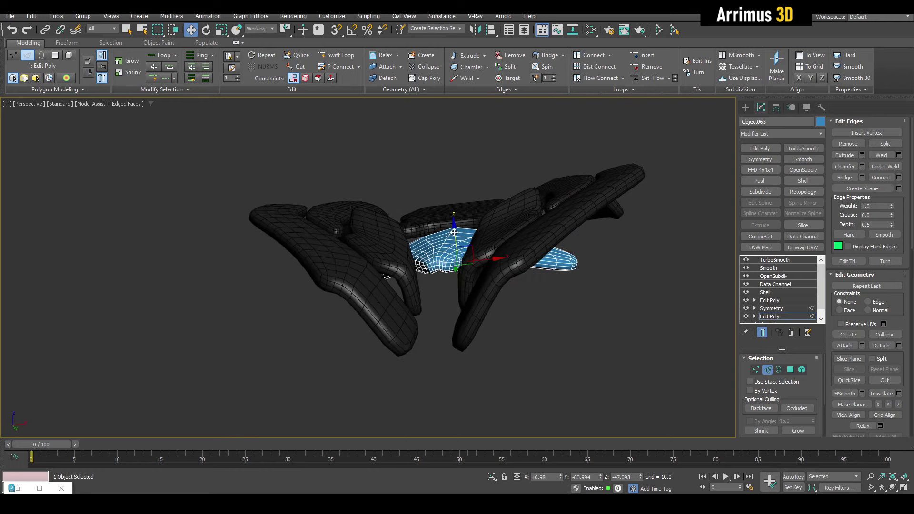
key("z")
mouse_move(458, 363)
middle_mouse_down("alt")
mouse_move(426, 335)
mouse_move(432, 357)
mouse_move(460, 362)
mouse_move(510, 250)
mouse_move(543, 227)
middle_mouse_up("alt")
key("q")
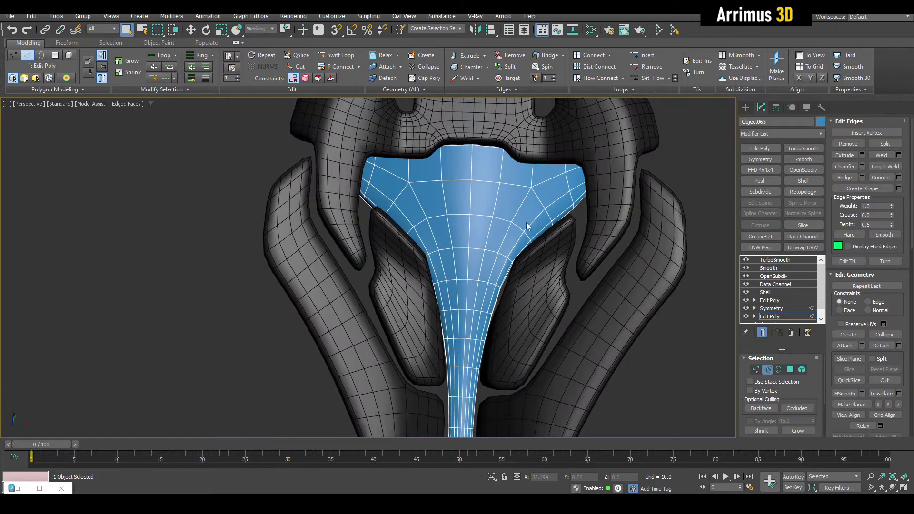
scroll(527, 226, "down", 5)
scroll(555, 284, "down", 3)
key("6")
left_click(555, 283)
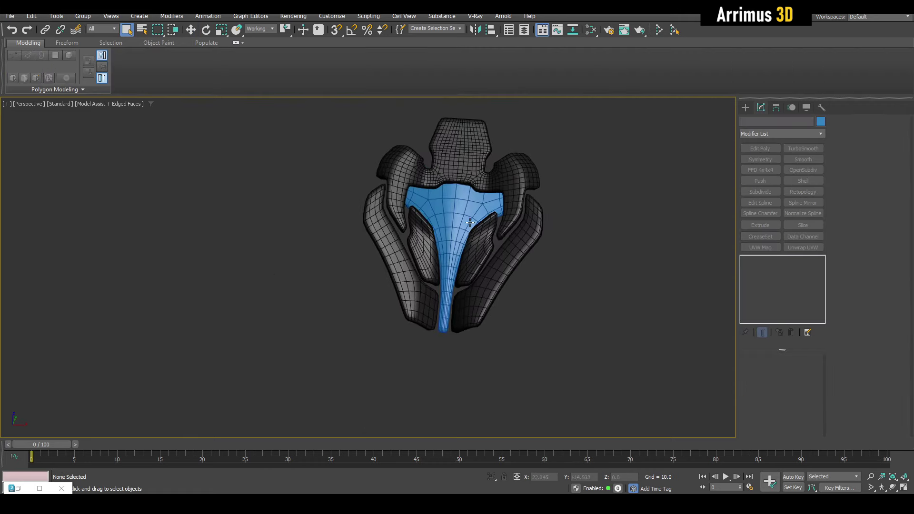
Select the blue insert and enter polygon editing on its lower Edit Poly level.
mouse_move(470, 222)
middle_mouse_down("alt")
mouse_move(467, 361)
mouse_move(443, 334)
mouse_move(462, 228)
middle_mouse_up("alt")
left_click(482, 228)
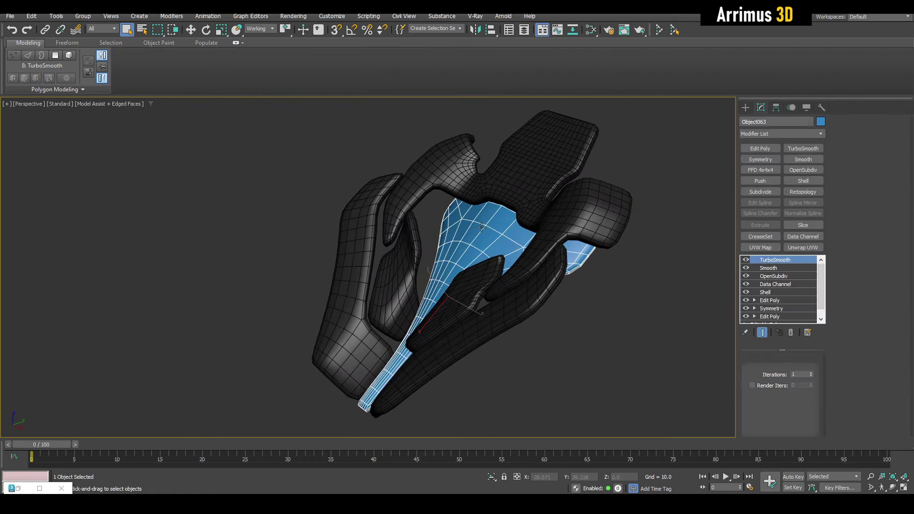
scroll(481, 227, "up", 3)
left_click(770, 317)
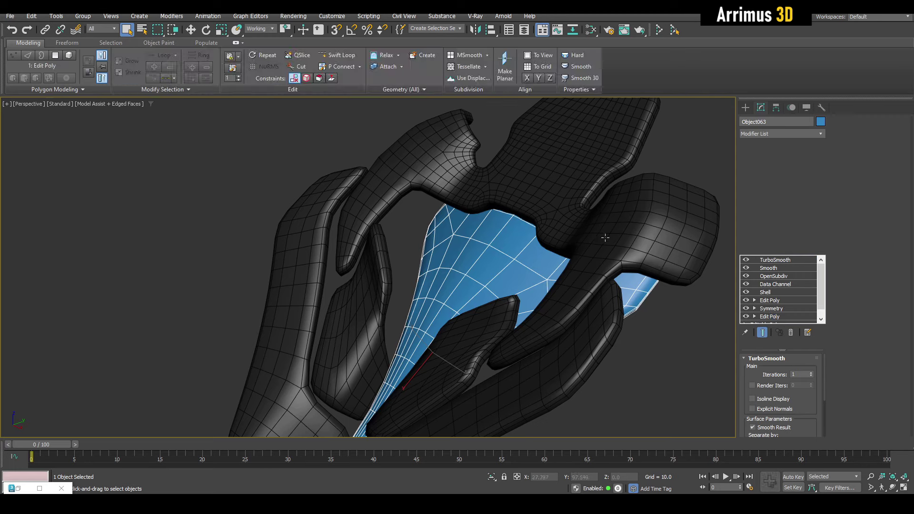
left_click(763, 333)
key("4")
left_click(509, 237)
key("w")
Extrude the insert's top edge upward and adjust its upper-left corner vertex.
middle_click_drag(497, 238, 451, 238, "alt")
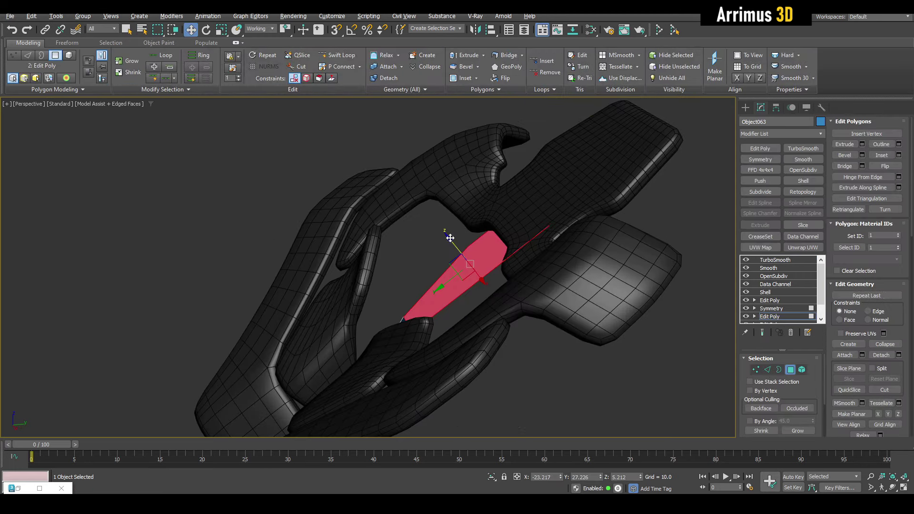
key("2")
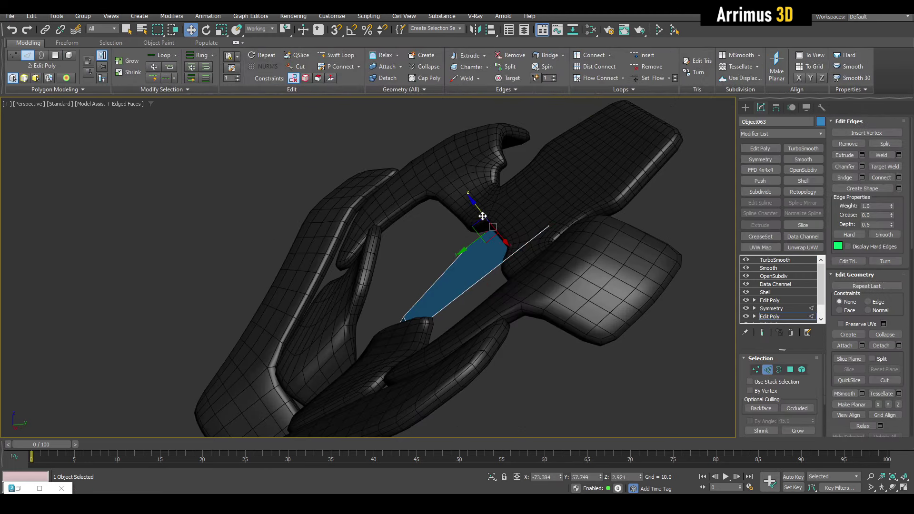
left_click_drag(483, 216, 426, 222, "shift")
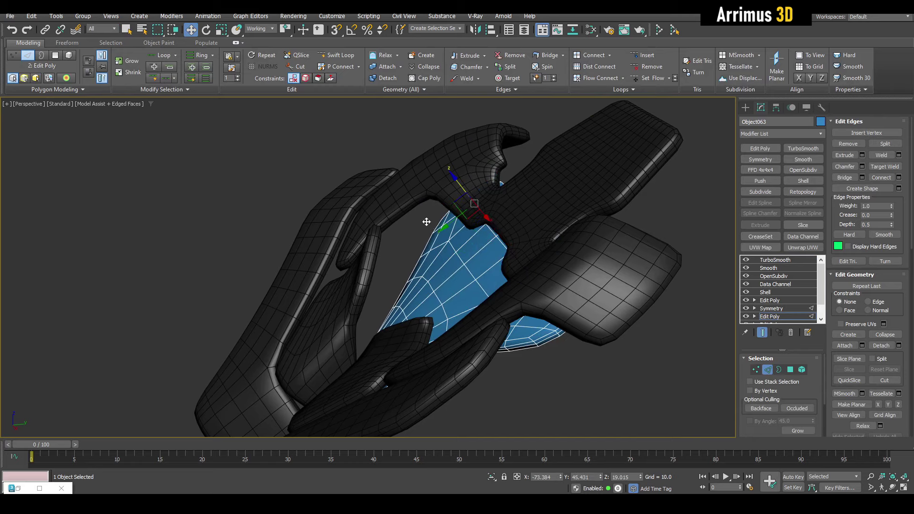
mouse_move(427, 222)
middle_mouse_down("alt")
mouse_move(510, 262)
mouse_move(495, 243)
middle_mouse_up("alt")
key("1")
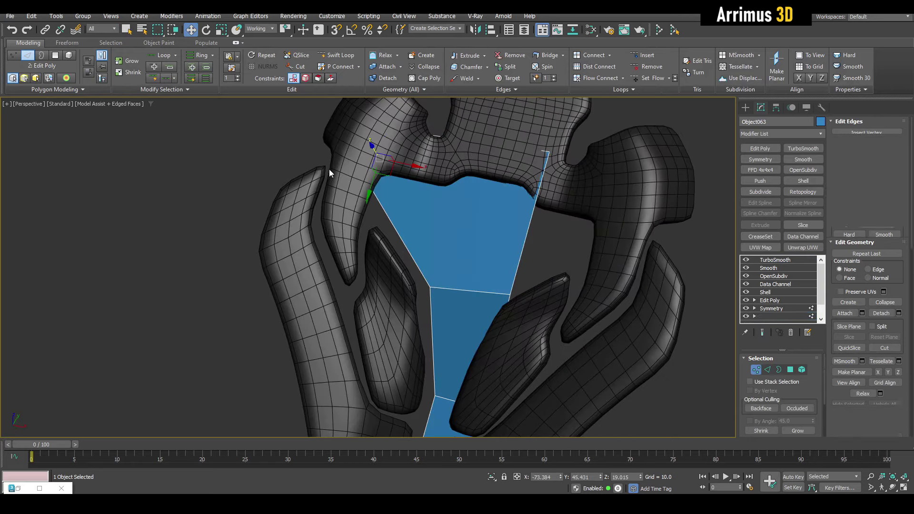
left_click(371, 188)
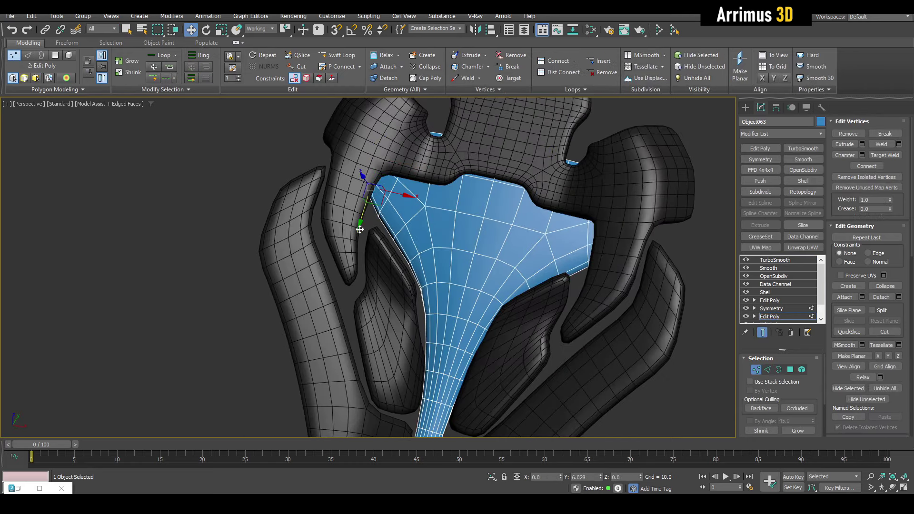
left_click(421, 235)
Exit sub-object mode, view the whole model, and reselect the blue insert.
key("q")
key("1")
scroll(400, 229, "down", 5)
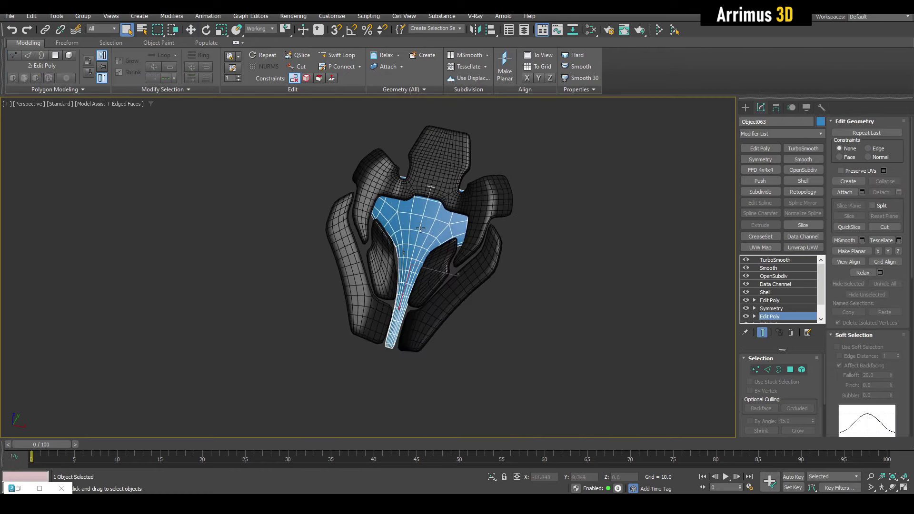
key("ctrl+d")
scroll(428, 227, "up", 5)
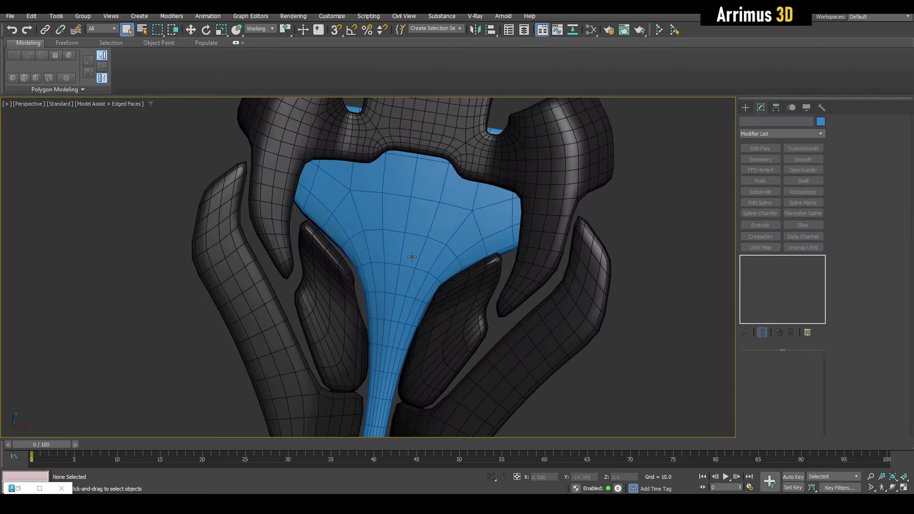
left_click(419, 239)
middle_click_drag(676, 242, 638, 234)
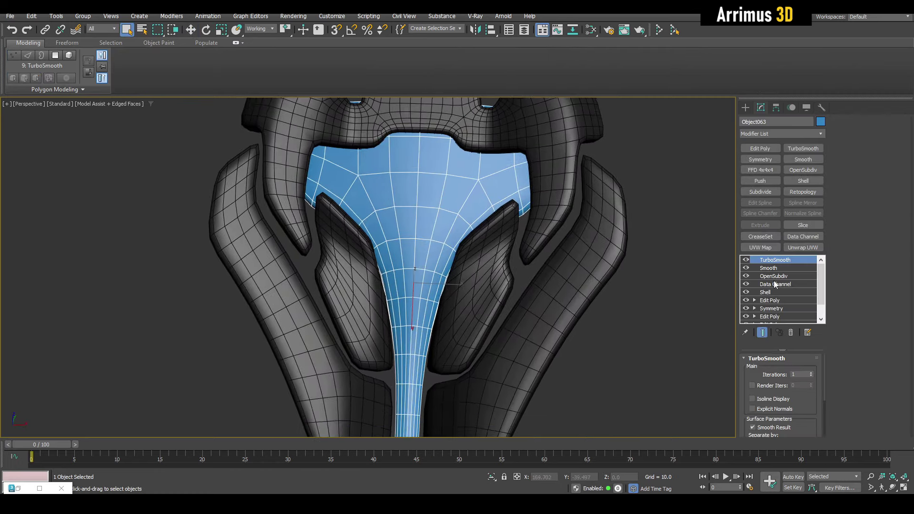
Add an Edit Poly layer above Smooth and select the narrow left-flank polygon.
left_click(774, 268)
key("ctrl+e")
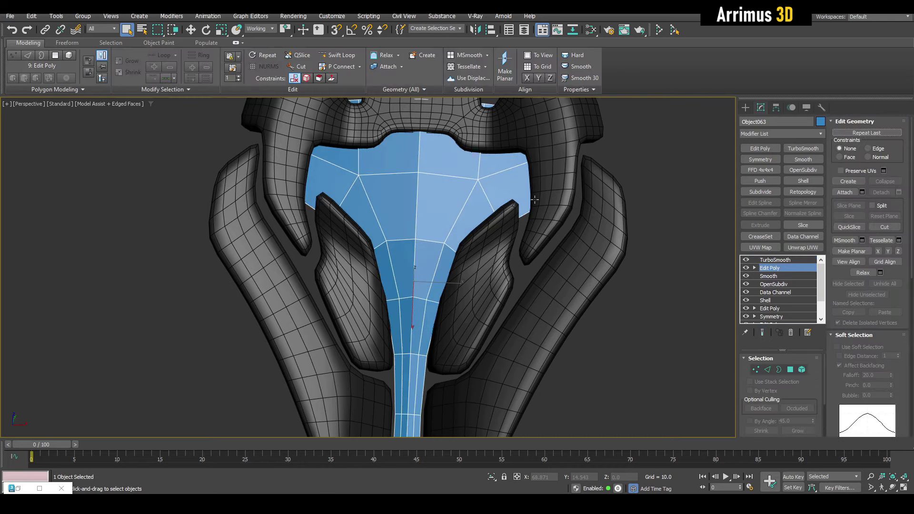
key("4")
left_click(387, 269)
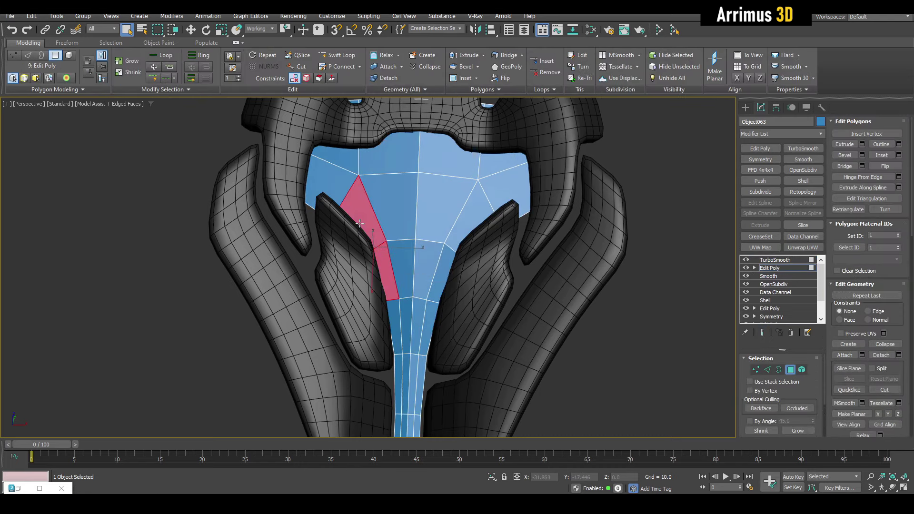
scroll(394, 248, "up", 2)
scroll(394, 249, "up", 2)
scroll(393, 249, "up", 3)
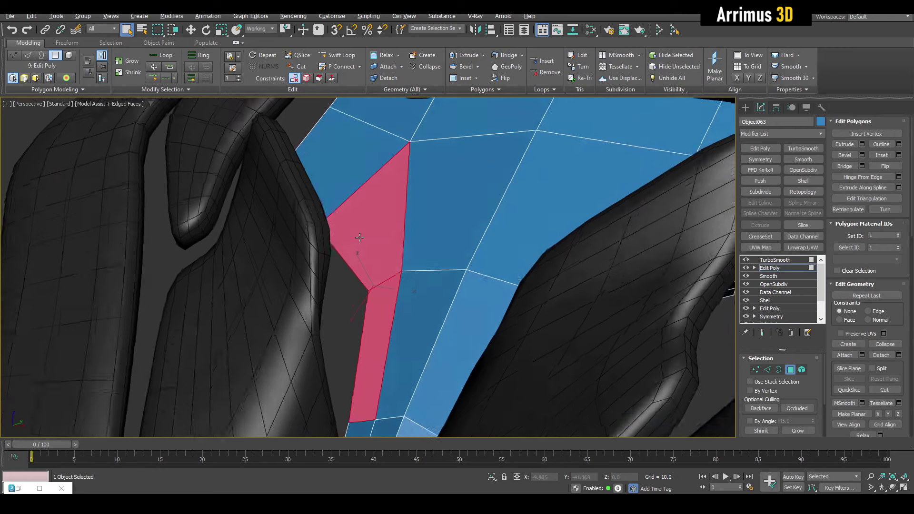
scroll(392, 249, "up", 2)
Bevel the side polygon outward and tuck it against the neighbouring dark piece.
key("ctrl+shift+b")
left_click_drag(392, 249, 363, 201)
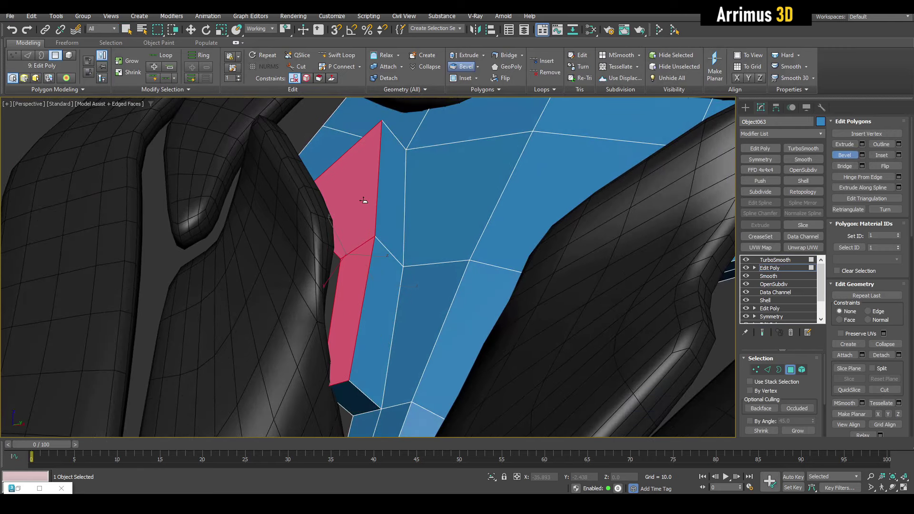
key("w")
left_click_drag(351, 255, 348, 261)
mouse_move(348, 261)
middle_mouse_down("alt")
mouse_move(398, 296)
mouse_move(392, 313)
middle_mouse_up("alt")
mouse_move(379, 304)
left_mouse_down()
mouse_move(380, 284)
mouse_move(388, 298)
left_mouse_up()
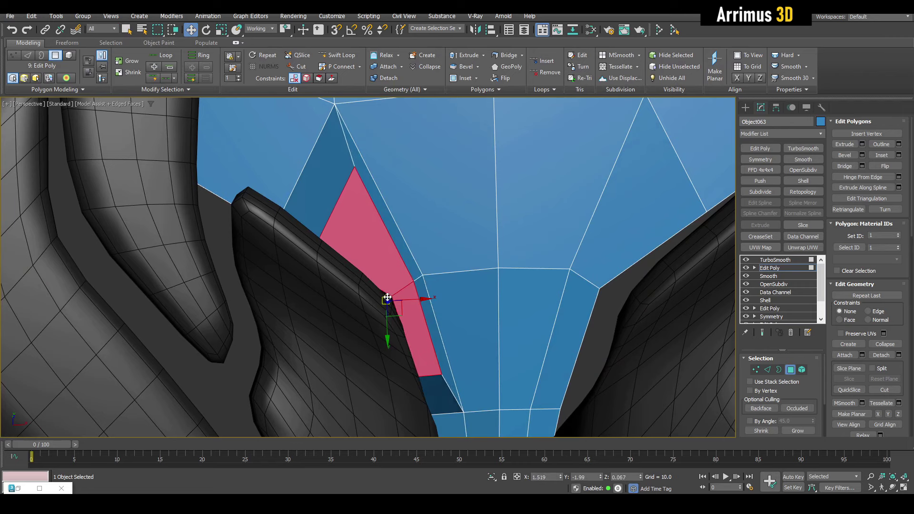
middle_click_drag(387, 299, 394, 285)
scroll(394, 286, "down", 5)
left_click(769, 267)
Add a Symmetry modifier mirroring the insert across the X axis with Flip.
key("q")
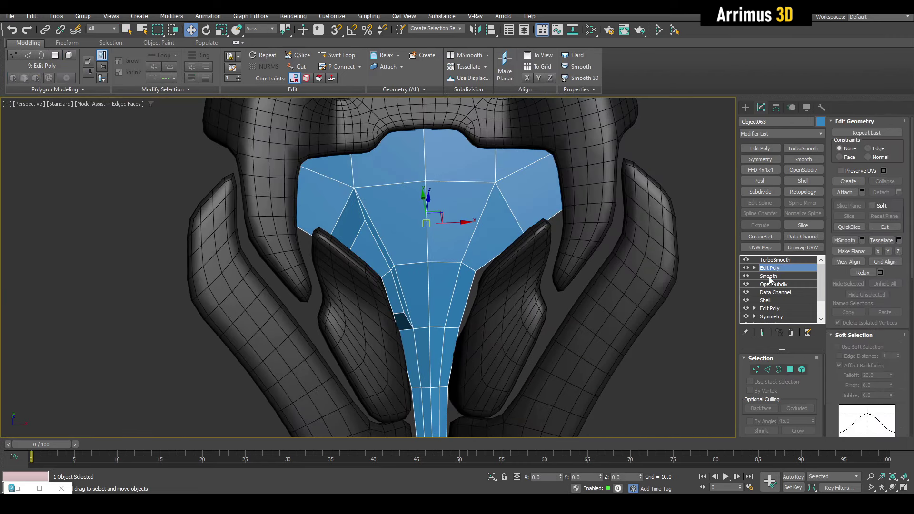
left_click(758, 150)
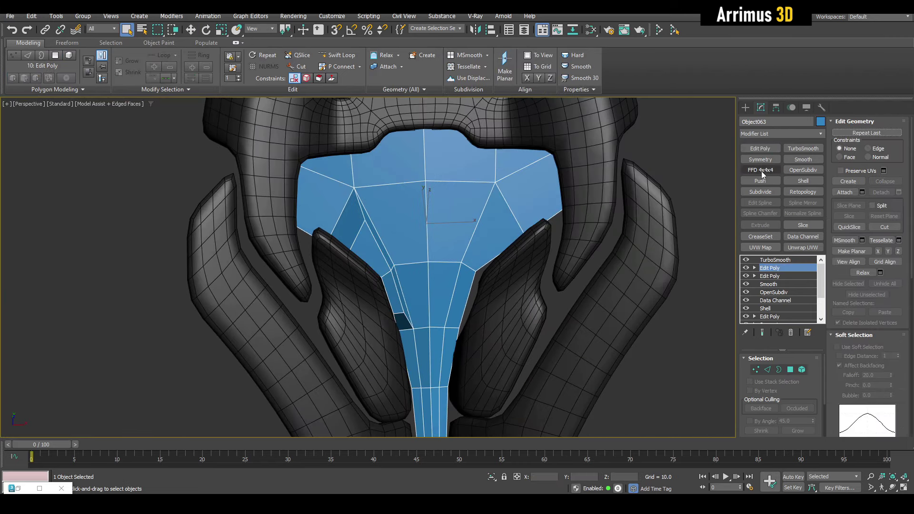
key("ctrl+z")
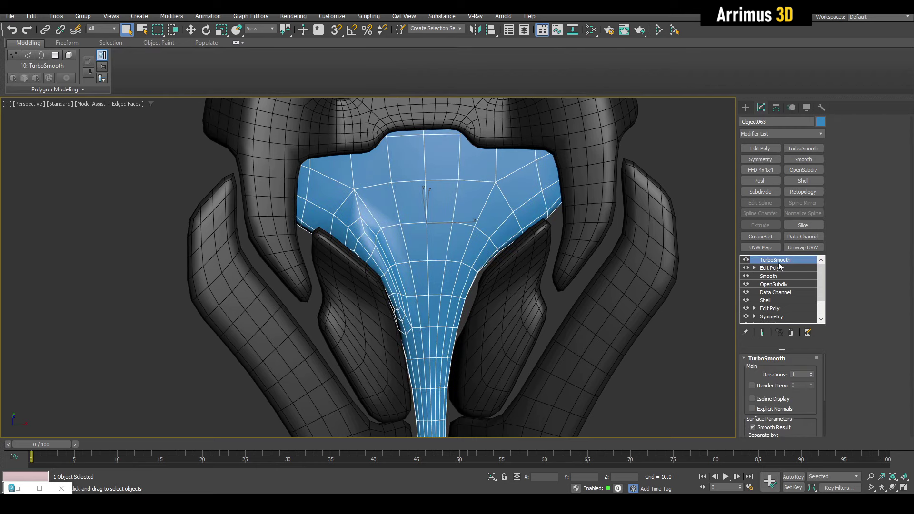
left_click(772, 268)
left_click(751, 161)
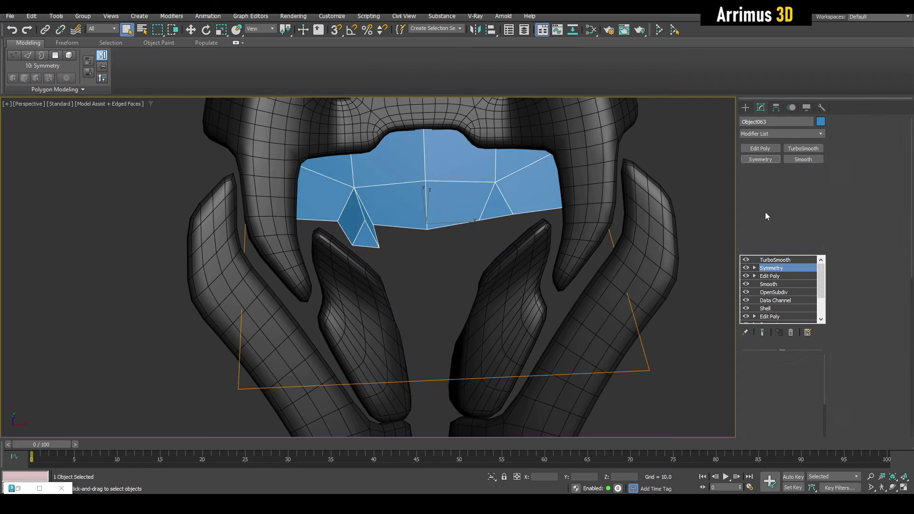
left_click(762, 388)
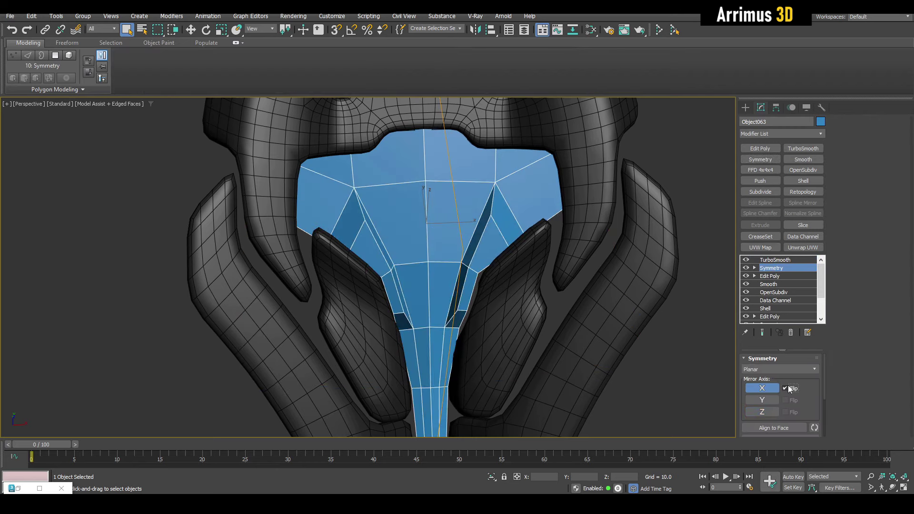
key("F4")
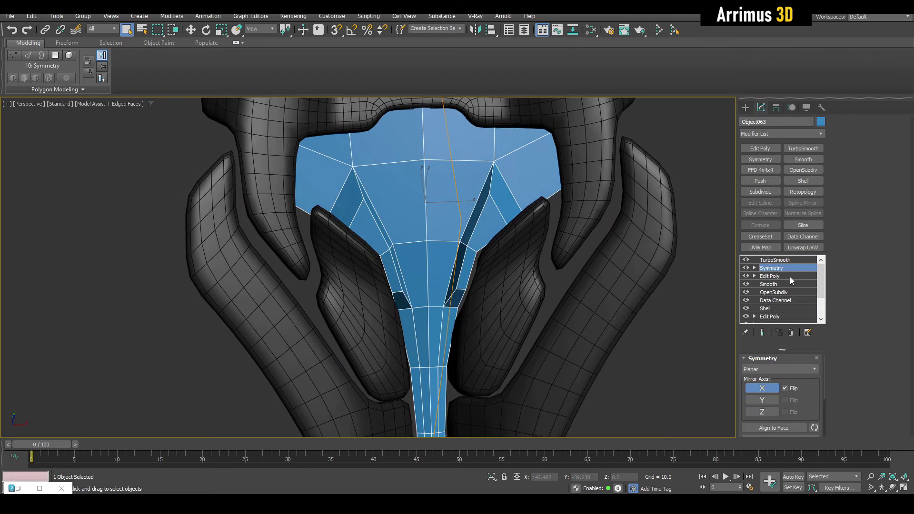
left_click(790, 260)
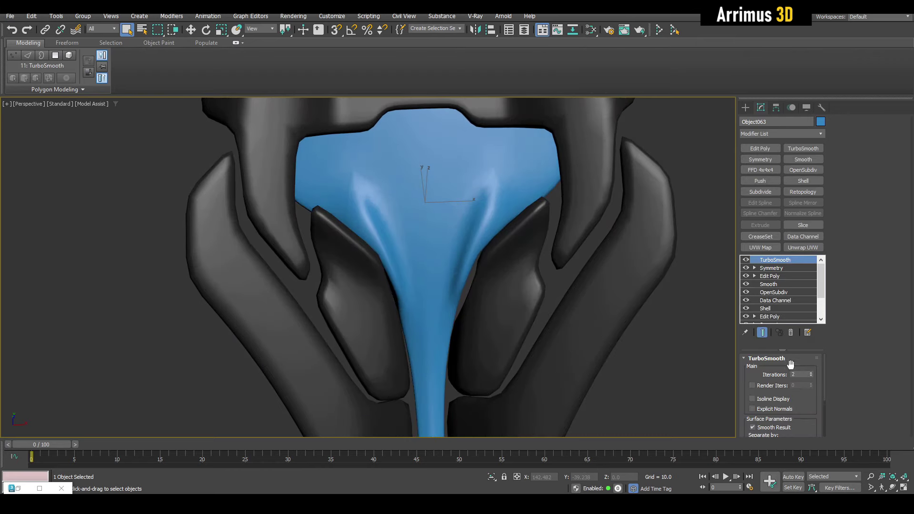
Inspect the mirrored, smoothed insert with and without the edged-faces wireframe.
mouse_move(605, 238)
middle_mouse_down("alt")
mouse_move(610, 273)
mouse_move(598, 241)
mouse_move(573, 240)
middle_mouse_up("alt")
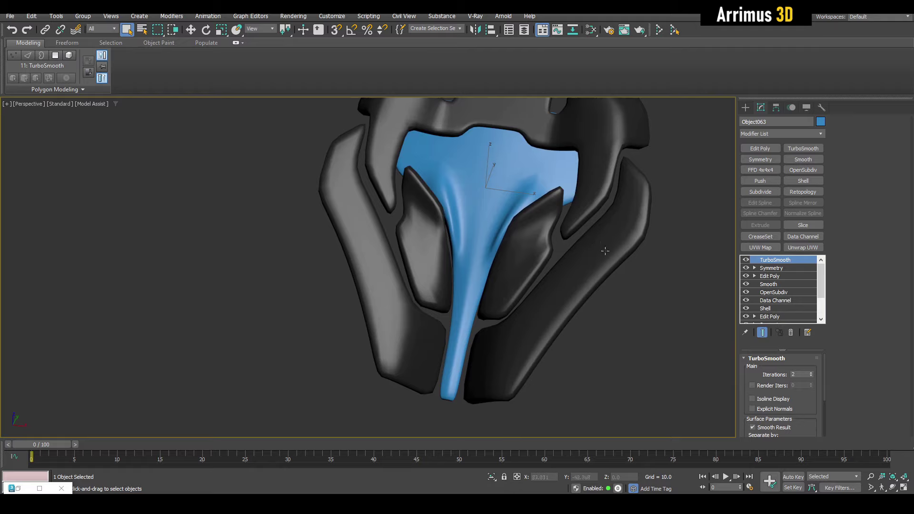
key("F4")
key("F4")
key("F4")
mouse_move(476, 308)
middle_mouse_down()
mouse_move(447, 278)
mouse_move(477, 251)
middle_mouse_up()
scroll(447, 278, "up", 3)
key("F4")
scroll(448, 277, "down", 3)
scroll(477, 251, "up", 2)
key("F4")
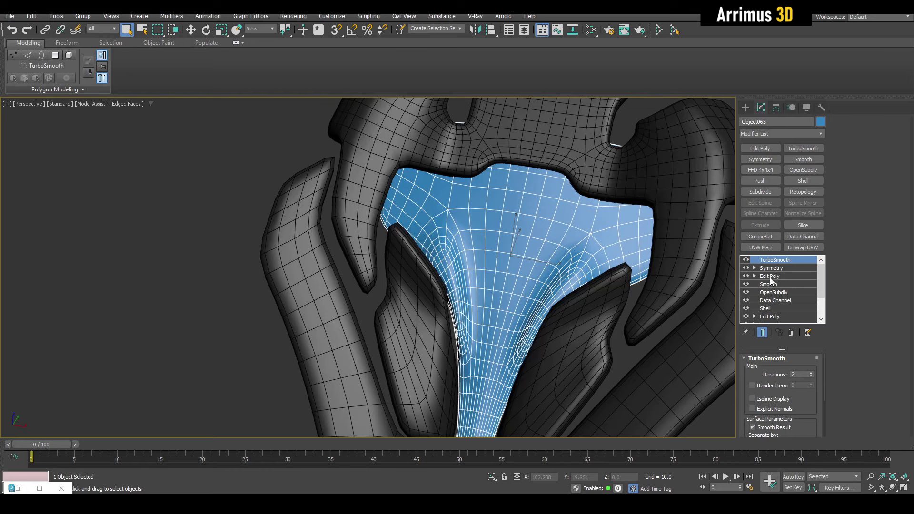
Add an Edit Poly below Symmetry and inset the four top-centre polygons.
left_click(770, 276)
left_click(760, 148)
key("1")
scroll(505, 190, "up", 2)
scroll(500, 197, "up", 1)
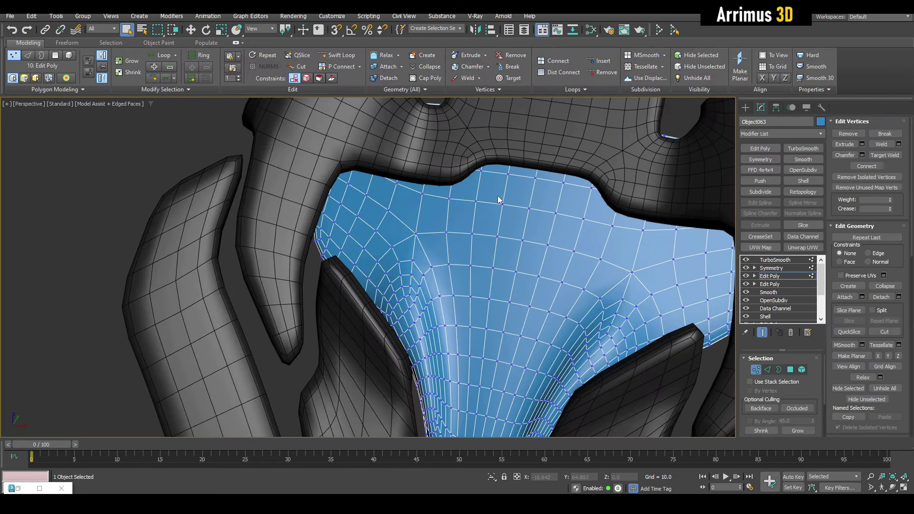
key("4")
left_click(481, 286)
left_click(476, 205, "ctrl")
left_click(582, 212, "ctrl")
left_click(546, 264, "ctrl")
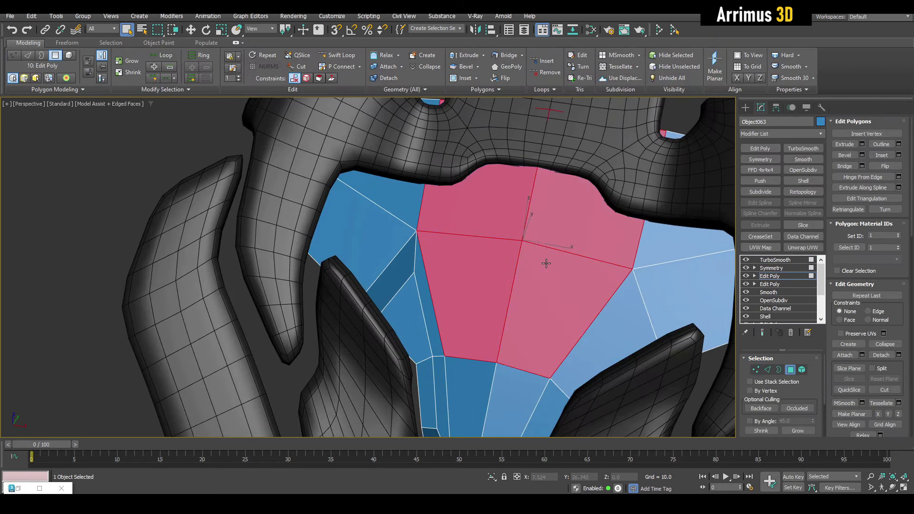
left_click_drag(549, 228, 548, 254)
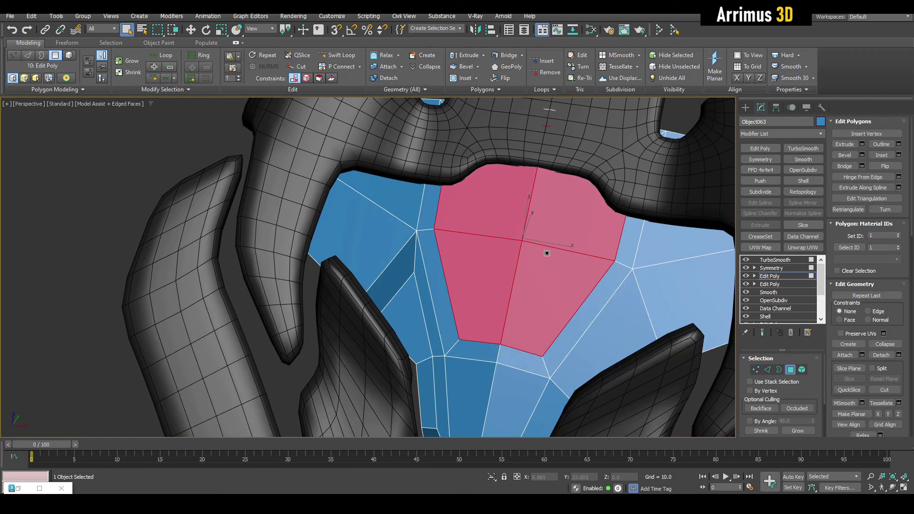
middle_click_drag(548, 253, 515, 259, "alt")
Bevel the inset polygons inward into a recess and scale them.
key("ctrl+shift+b")
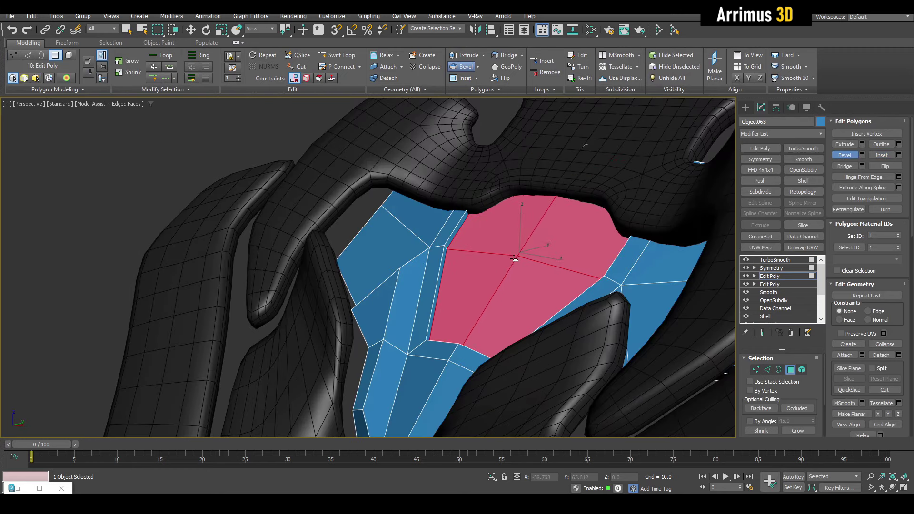
left_click_drag(515, 258, 514, 270)
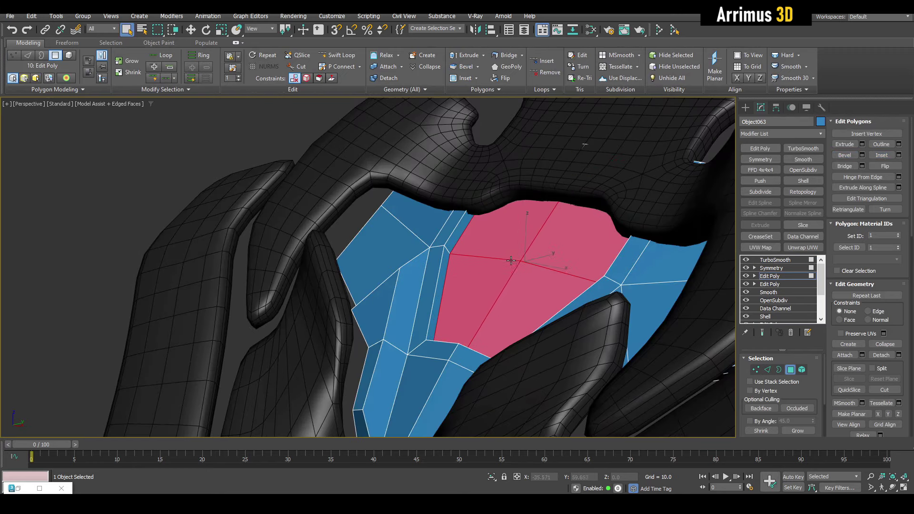
key("r")
key("F4")
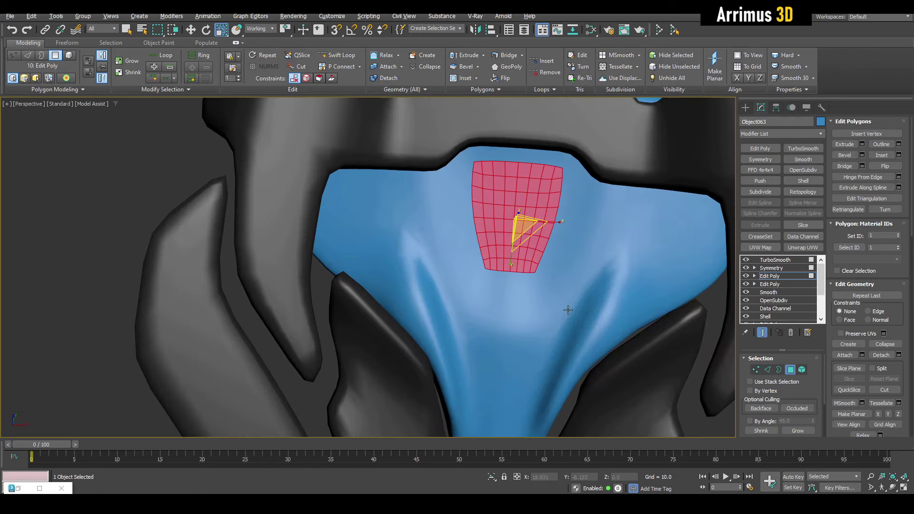
key("1")
key("q")
key("F4")
scroll(539, 285, "up", 5)
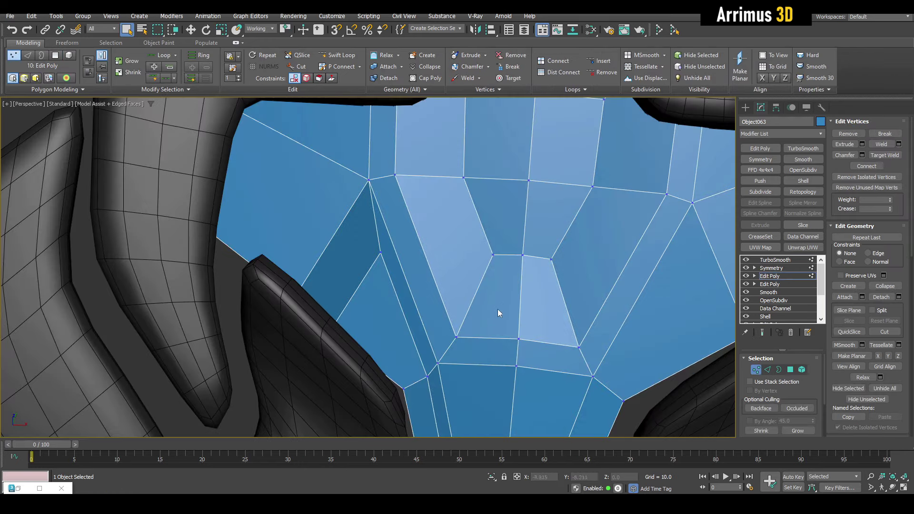
Add two supporting edge loops inside the recess with Swift Loop.
key("shift+alt+w")
left_click(470, 314)
scroll(470, 319, "down", 3)
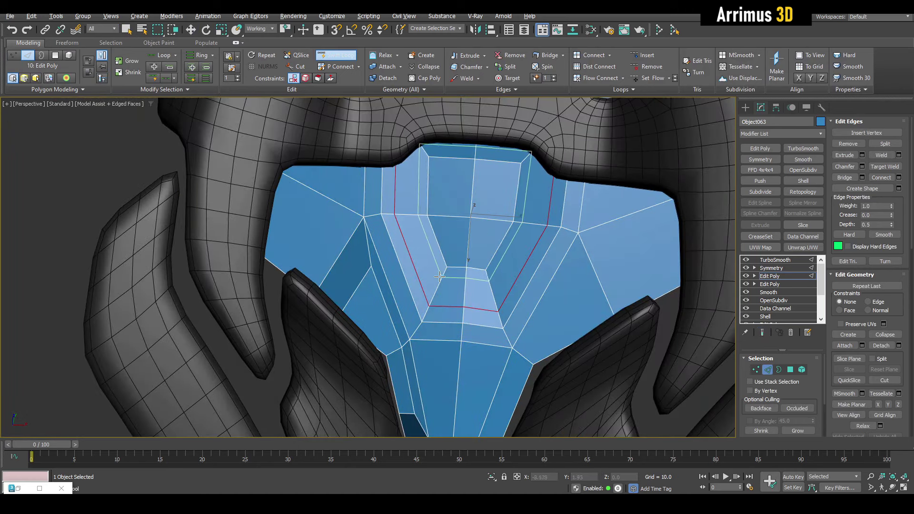
left_click(441, 277)
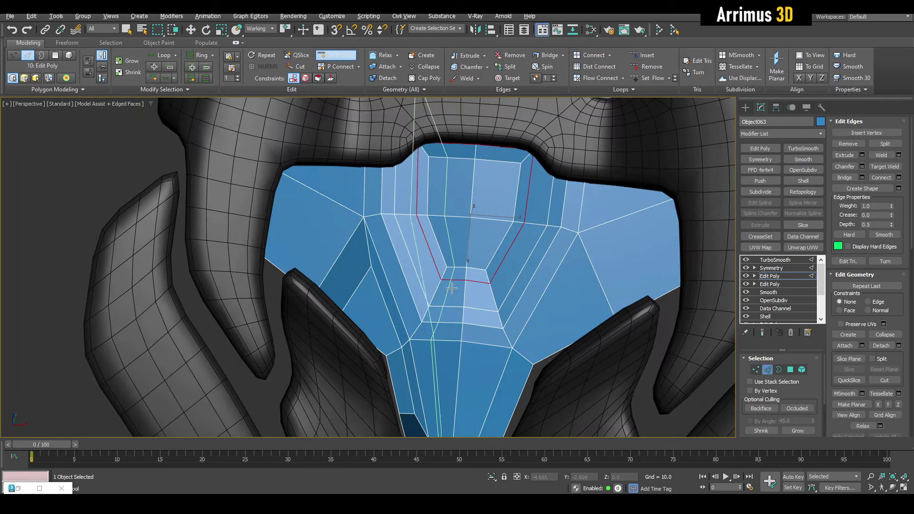
key("w")
key("ctrl+e")
key("F4")
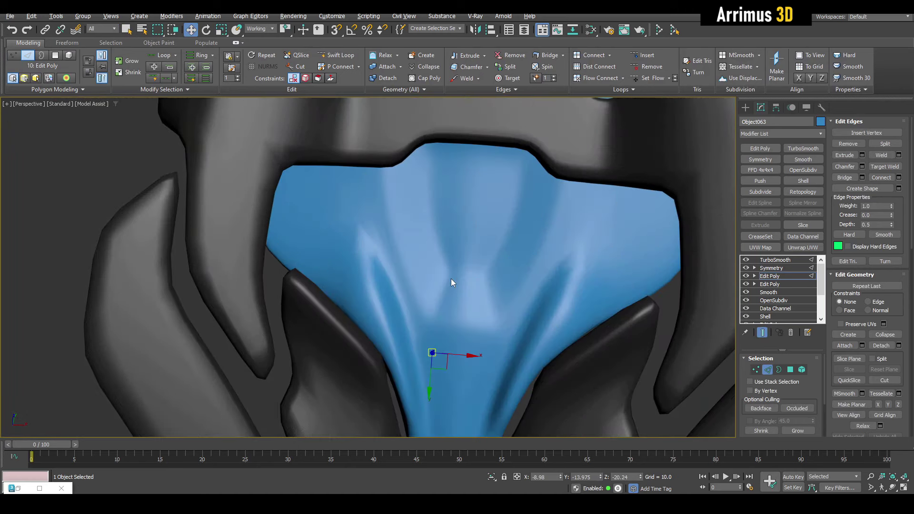
key("ctrl+e")
key("F4")
key("q")
key("ctrl+e")
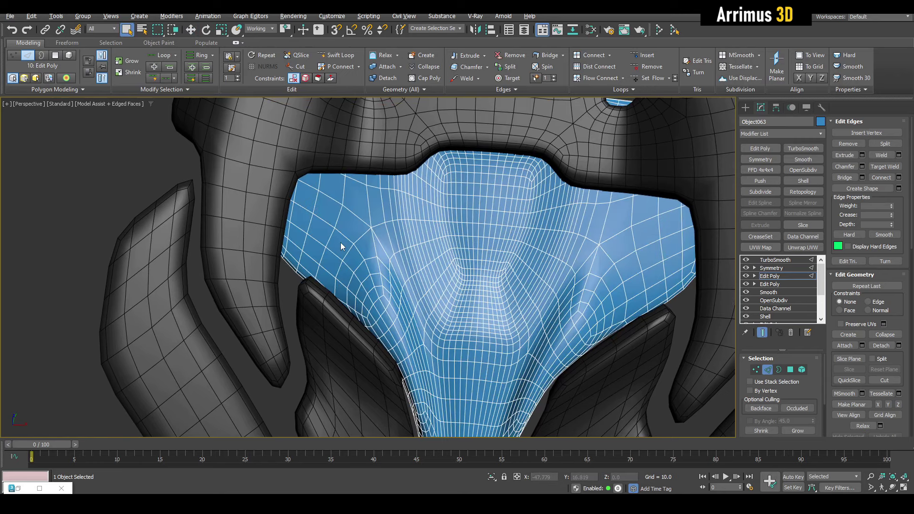
Orbit and zoom around the panel to check the recessed central channel.
middle_click_drag(341, 242, 353, 250)
key("2")
key("F4")
scroll(439, 252, "down", 3)
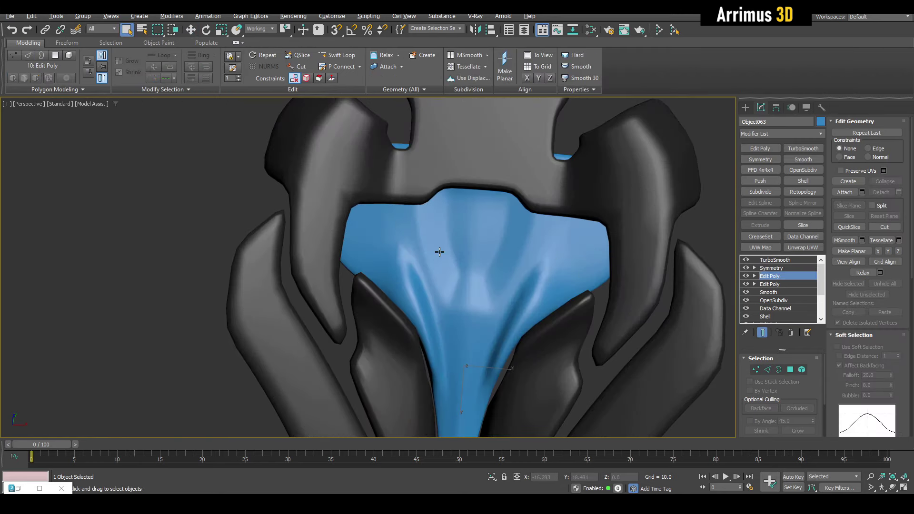
middle_click_drag(494, 315, 460, 260, "alt")
scroll(482, 293, "down", 4)
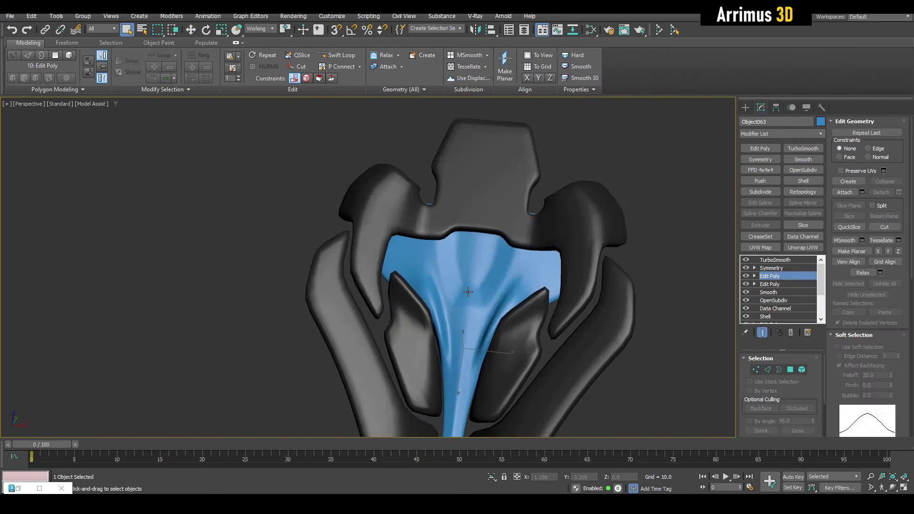
scroll(482, 293, "down", 2)
scroll(495, 202, "up", 6)
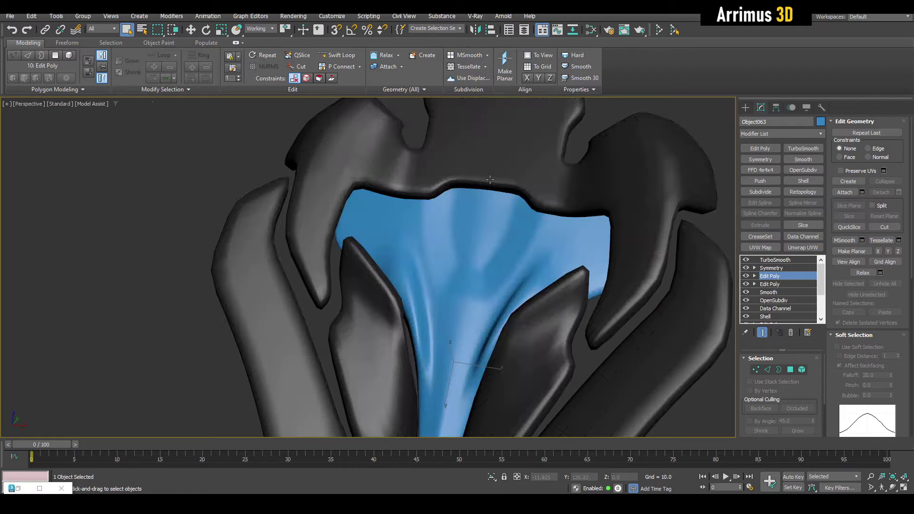
key("F4")
Add an Edit Poly modifier above Smooth on the dark frame piece Plane004.
left_click(620, 228)
left_click(765, 270)
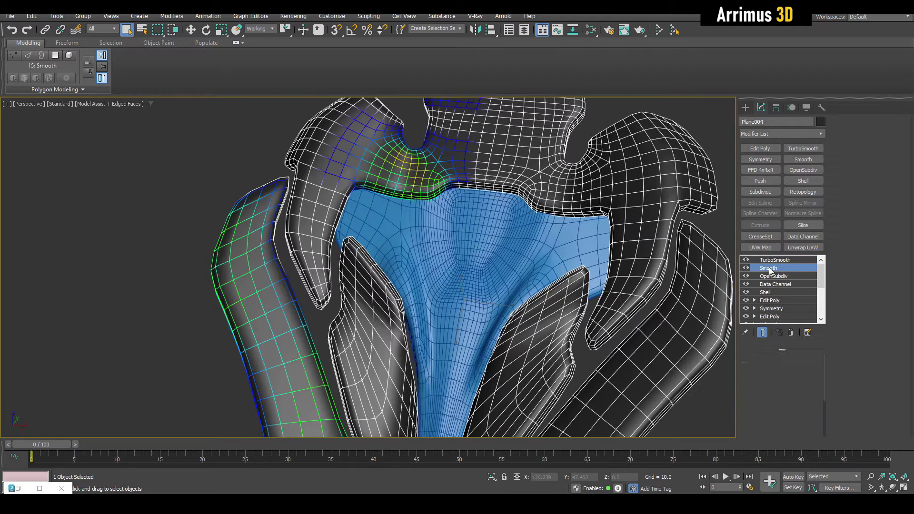
left_click(761, 148)
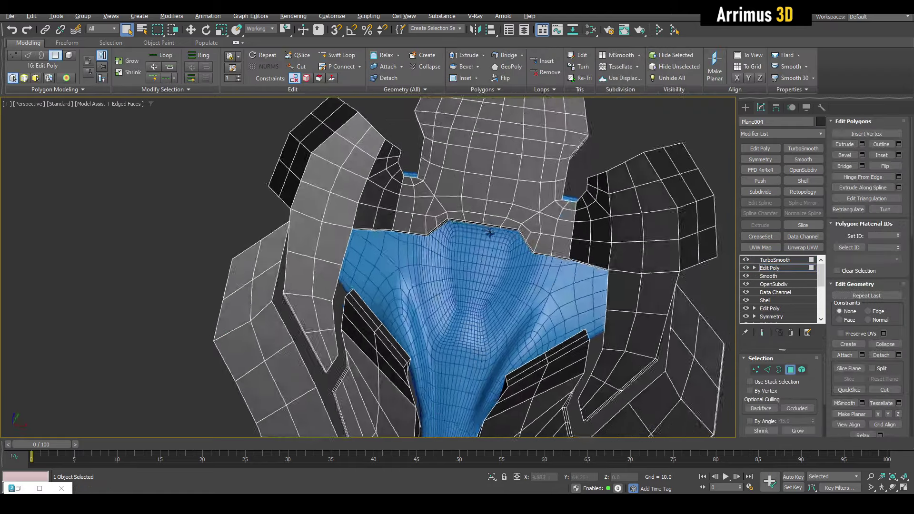
scroll(486, 236, "up", 3)
scroll(487, 235, "up", 3)
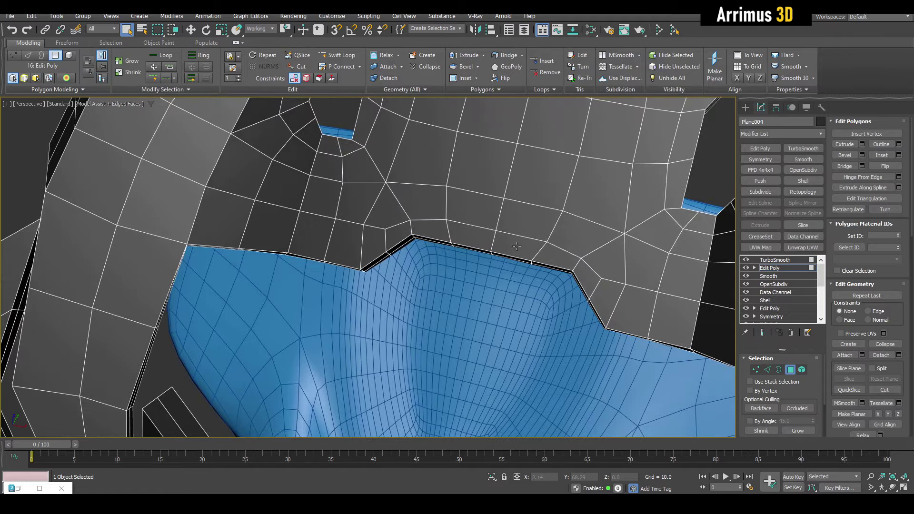
middle_click_drag(493, 251, 471, 226, "alt")
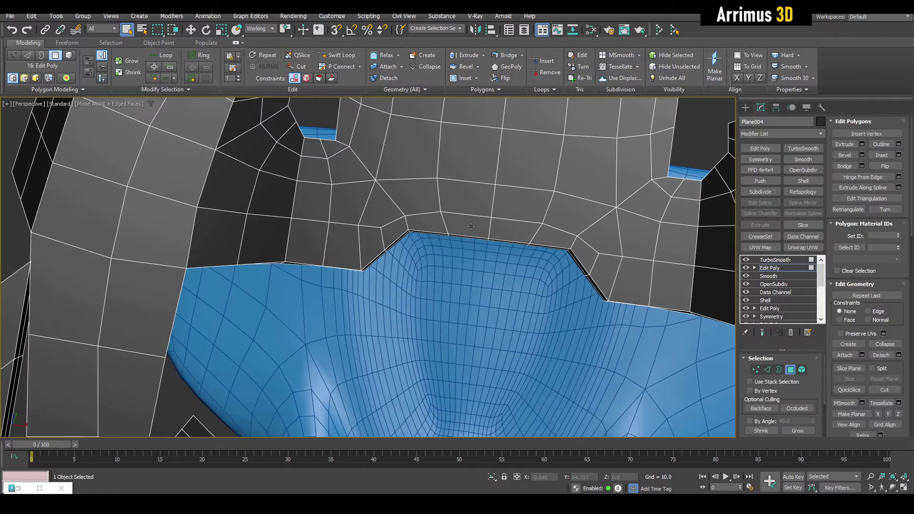
Zoom onto the frame polygon above the blue insert and enter polygon mode with wireframe.
left_click(464, 229)
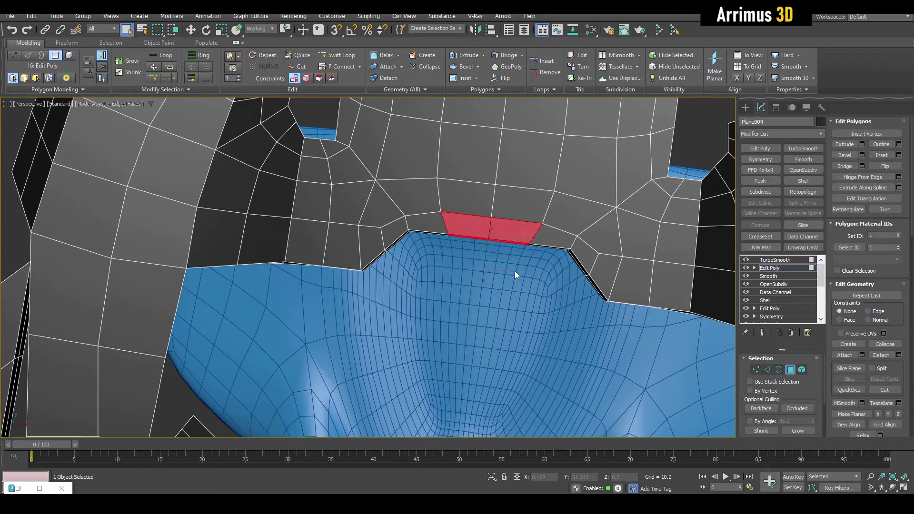
key("z")
key("w")
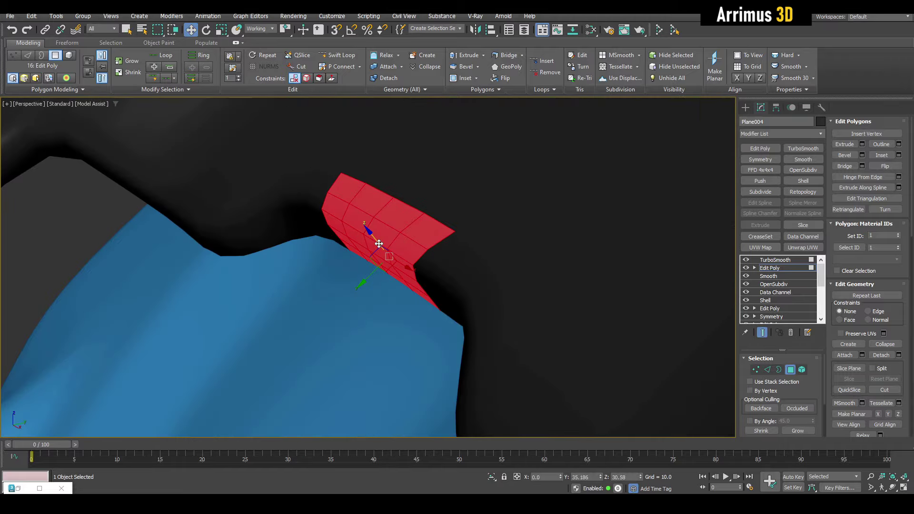
scroll(438, 217, "down", 3)
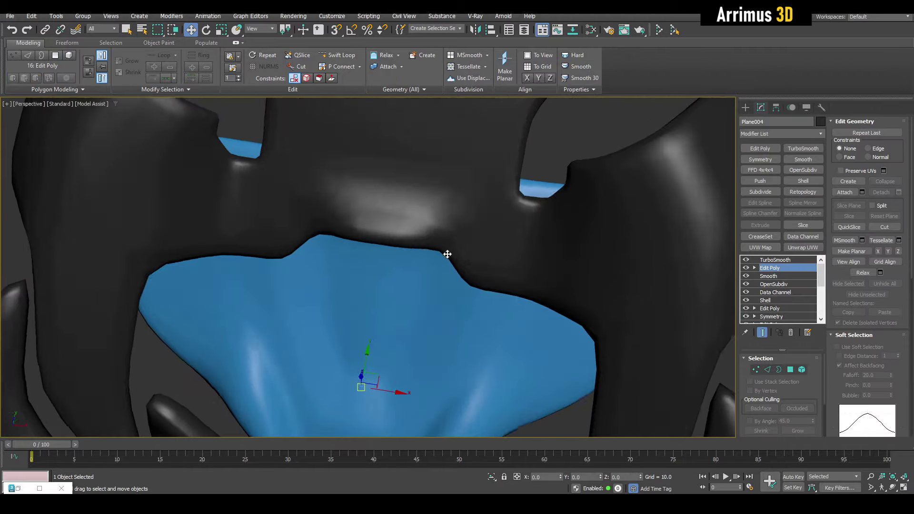
mouse_move(447, 256)
middle_mouse_down("alt")
mouse_move(441, 196)
mouse_move(441, 210)
mouse_move(420, 220)
middle_mouse_up("alt")
scroll(401, 201, "up", 5)
key("F4")
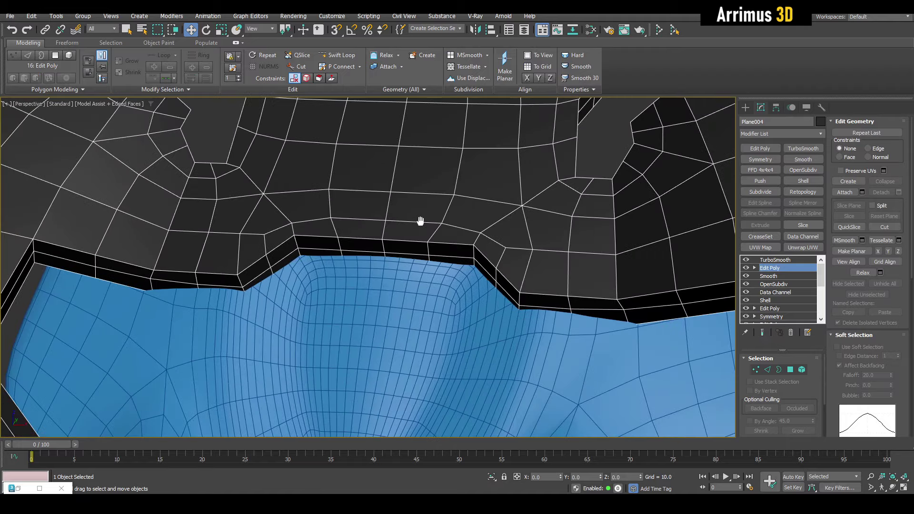
key("4")
key("q")
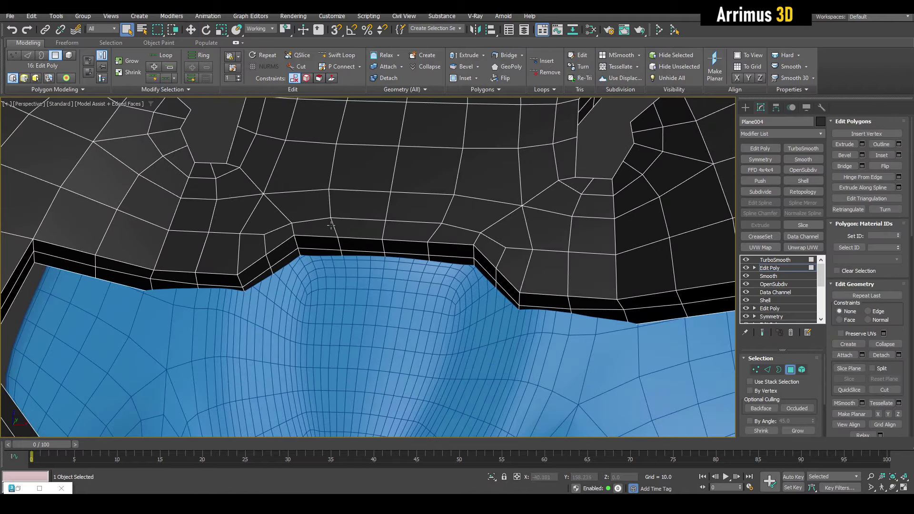
Select the three-polygon strip above the insert and bevel it upward into a raised lip.
left_click_drag(332, 225, 426, 229)
middle_click_drag(449, 242, 410, 234, "alt")
scroll(410, 233, "up", 2)
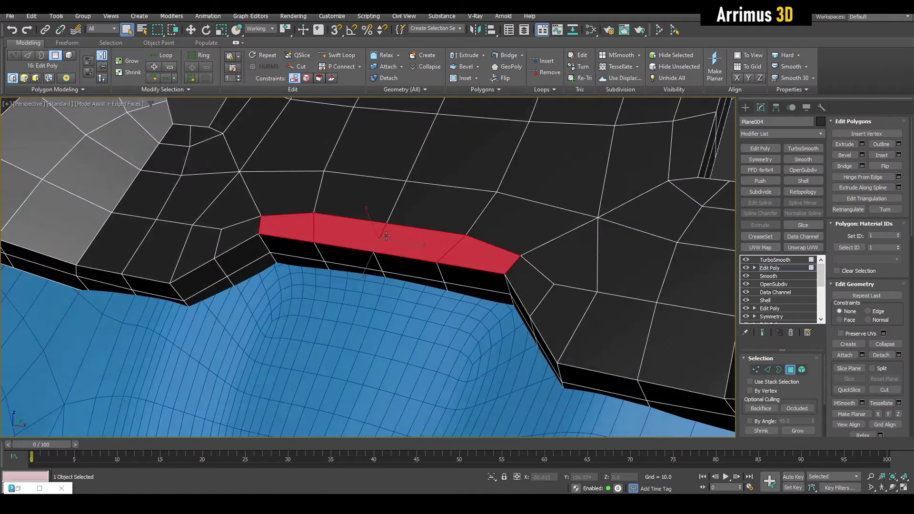
key("ctrl+shift+b")
left_click_drag(378, 228, 370, 217)
right_click(370, 217)
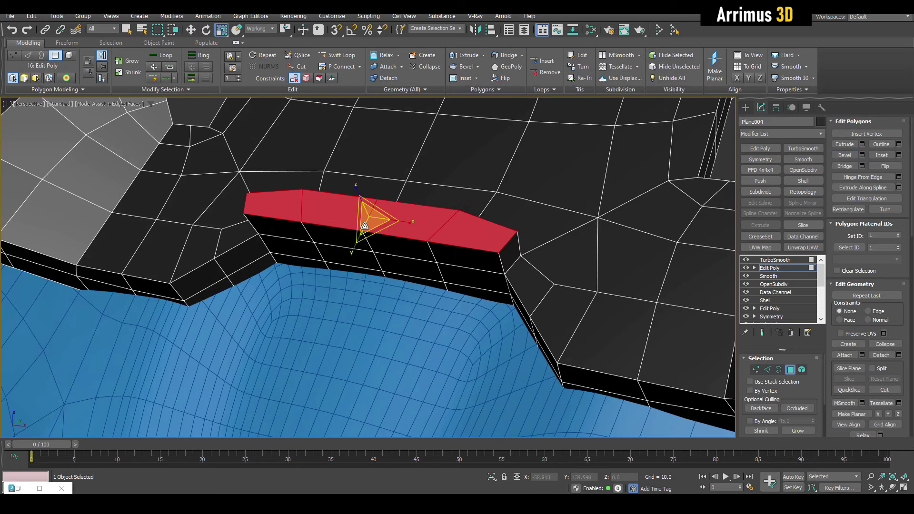
Inspect the smoothed lip from several angles, then bring back the wireframe cage.
scroll(367, 221, "down", 3)
scroll(410, 238, "down", 2)
key("F4")
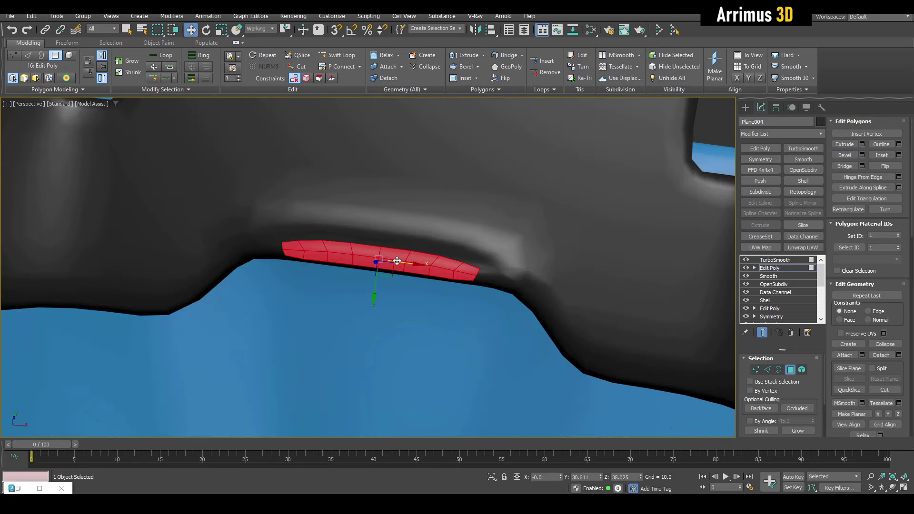
scroll(480, 247, "down", 3)
key("w")
key("4")
key("q")
middle_click_drag(480, 247, 462, 232, "alt")
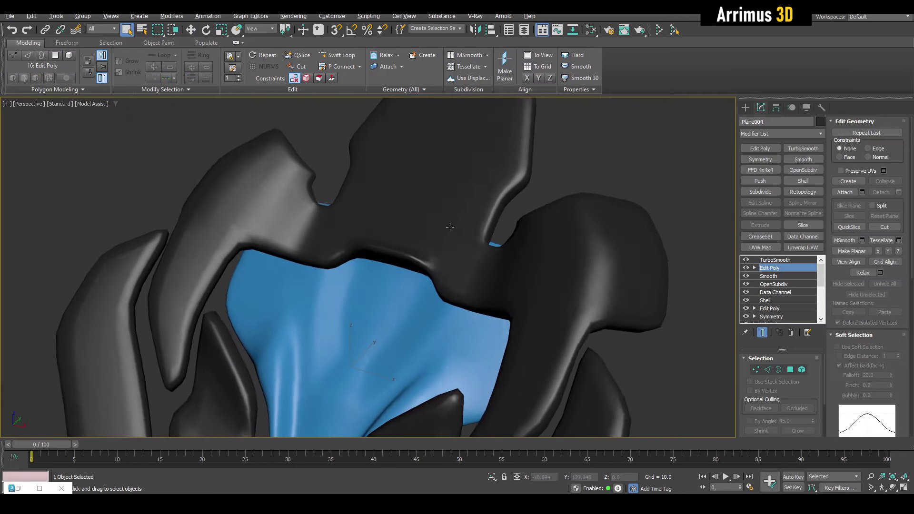
key("F4")
scroll(398, 218, "up", 4)
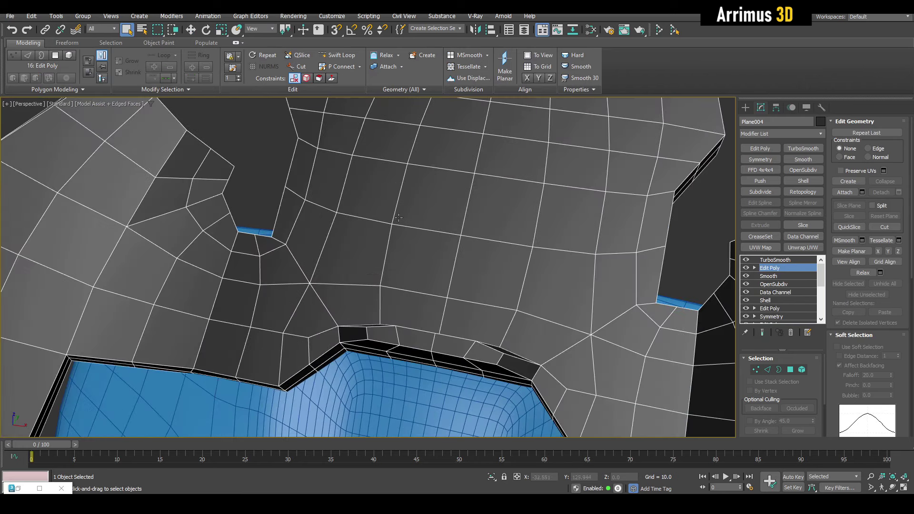
middle_click_drag(369, 225, 387, 241)
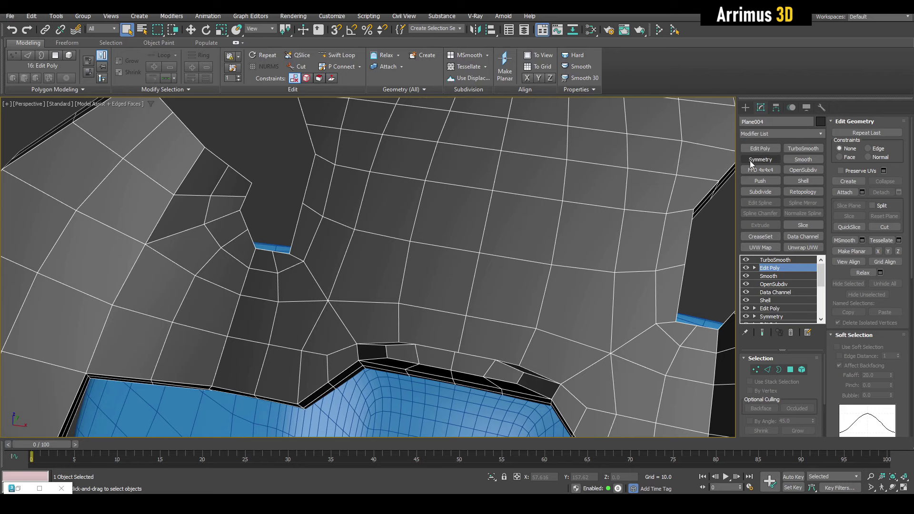
Cut the Edit Poly holding the frame edits out of its spot above Smooth.
left_click(775, 261)
right_click(776, 260)
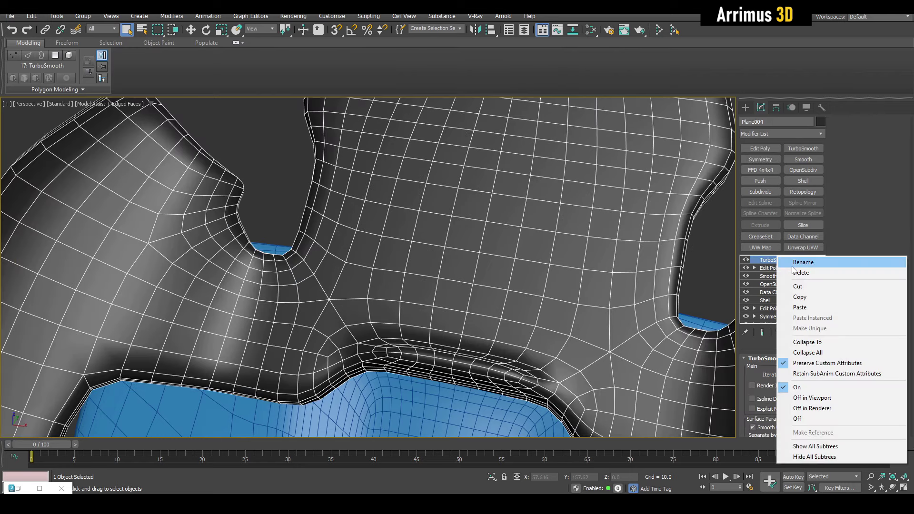
left_click(790, 272)
right_click(773, 259)
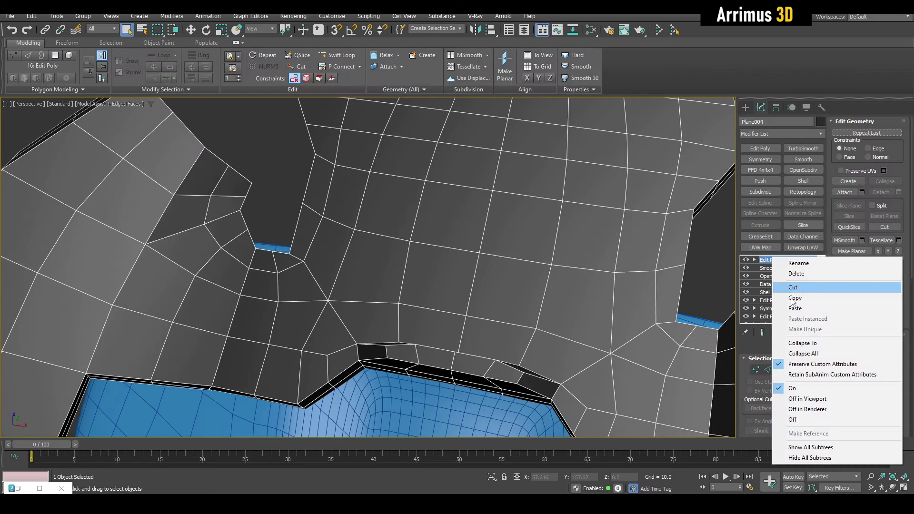
left_click(784, 310)
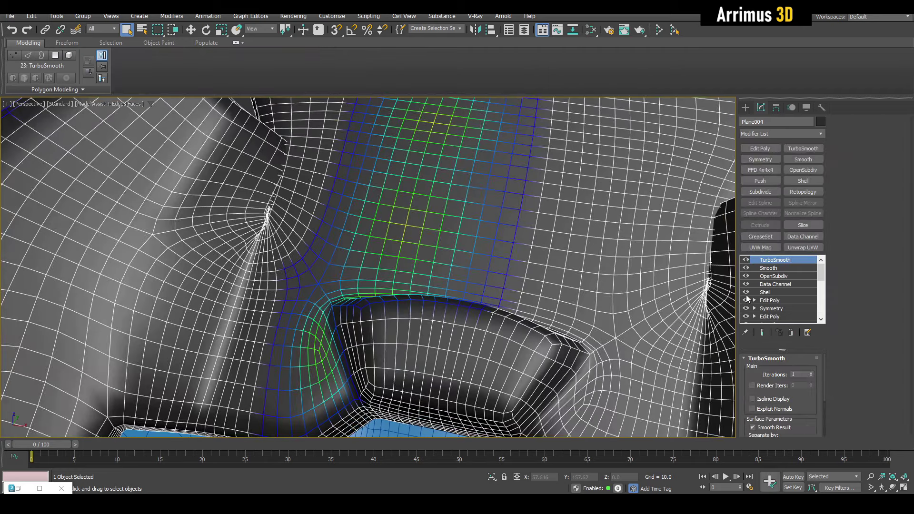
Turn off the Shell modifier and orbit the deselected panel to inspect the mirrored lip.
left_click(746, 292)
scroll(581, 230, "down", 5)
key("F4")
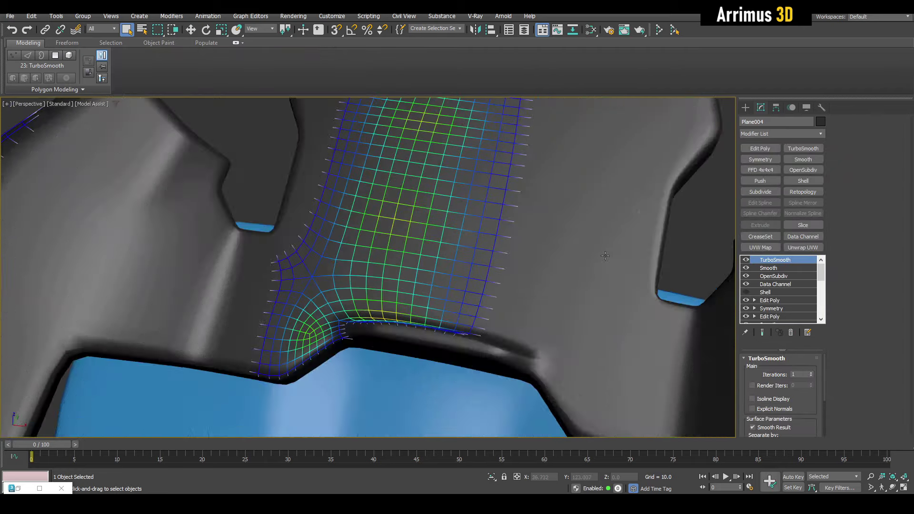
middle_click_drag(548, 247, 581, 230, "alt")
key("ctrl+d")
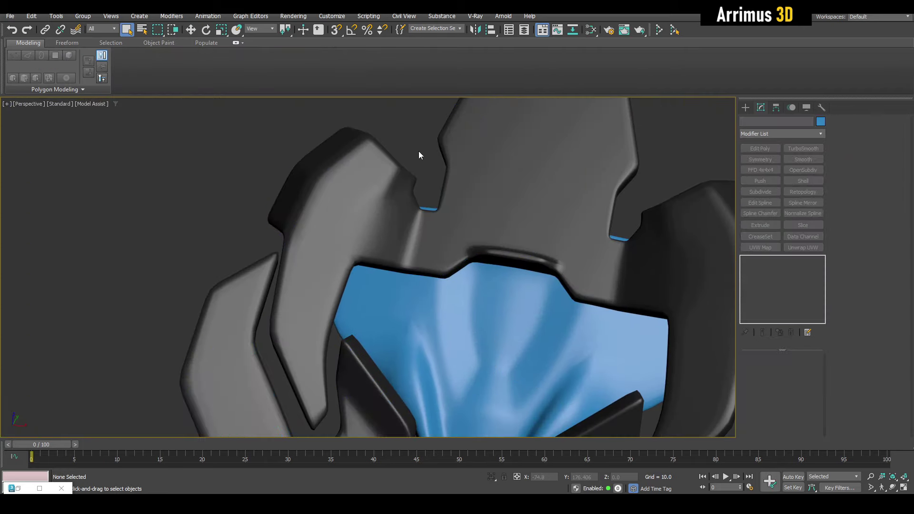
scroll(425, 166, "down", 3)
scroll(453, 176, "up", 3)
scroll(488, 183, "up", 2)
Reselect the panel and review the OpenSubdiv and TurboSmooth settings.
left_click(488, 182)
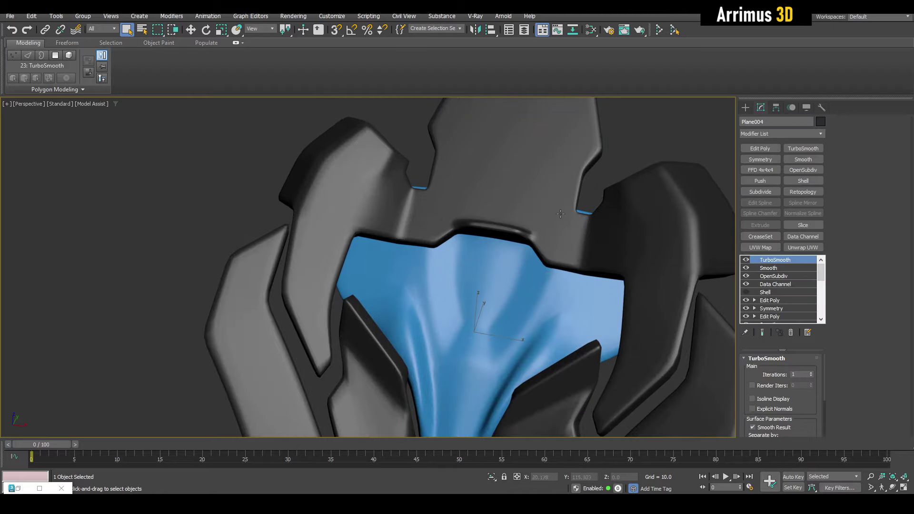
key("F4")
left_click(777, 277)
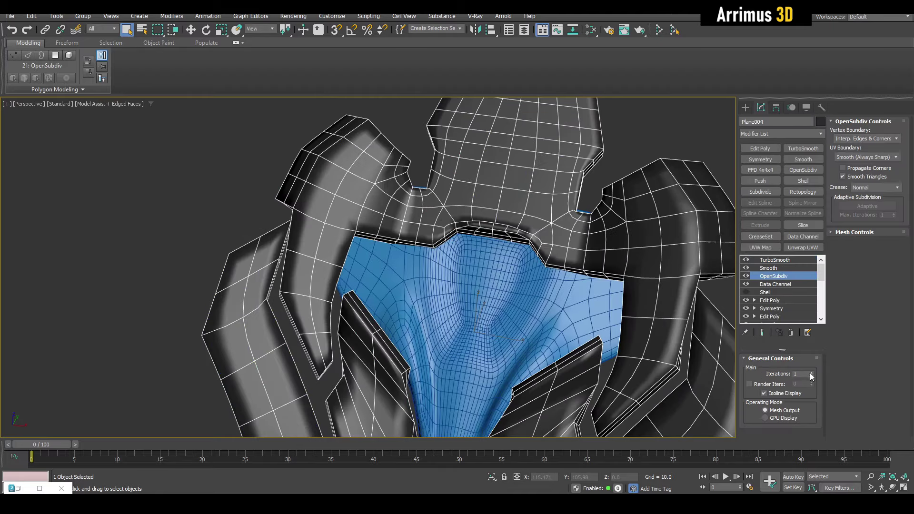
key("F4")
key("F4")
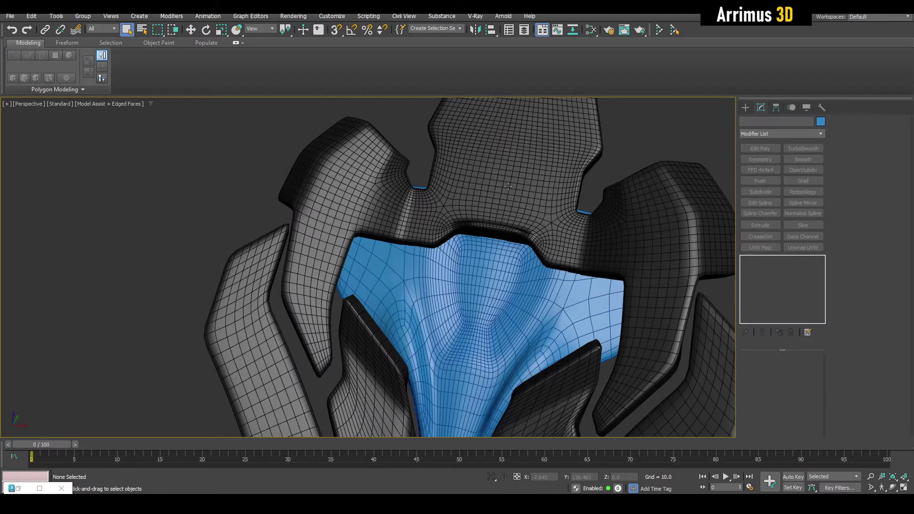
left_click(775, 260)
Select the lower Edit Poly and enter sub-object editing with the low-poly cage shown.
left_click(775, 318)
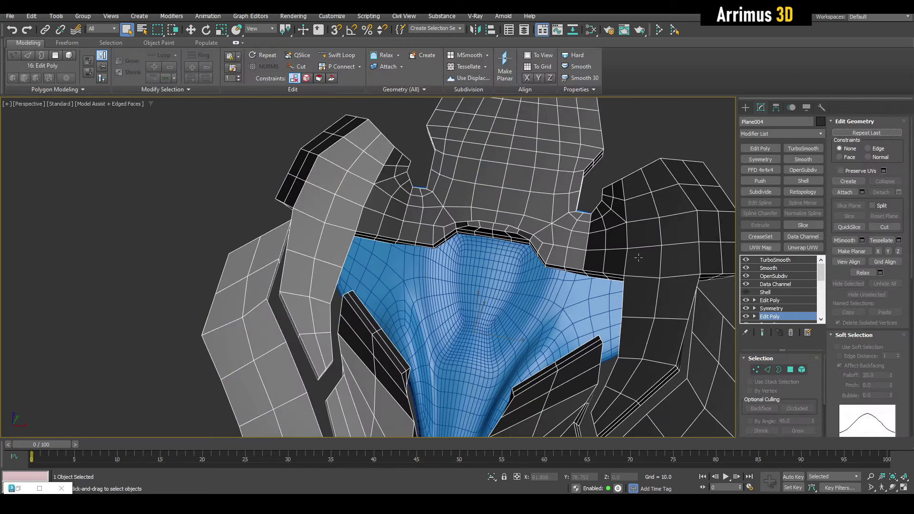
key("1")
scroll(473, 210, "up", 3)
key("F4")
scroll(486, 240, "up", 3)
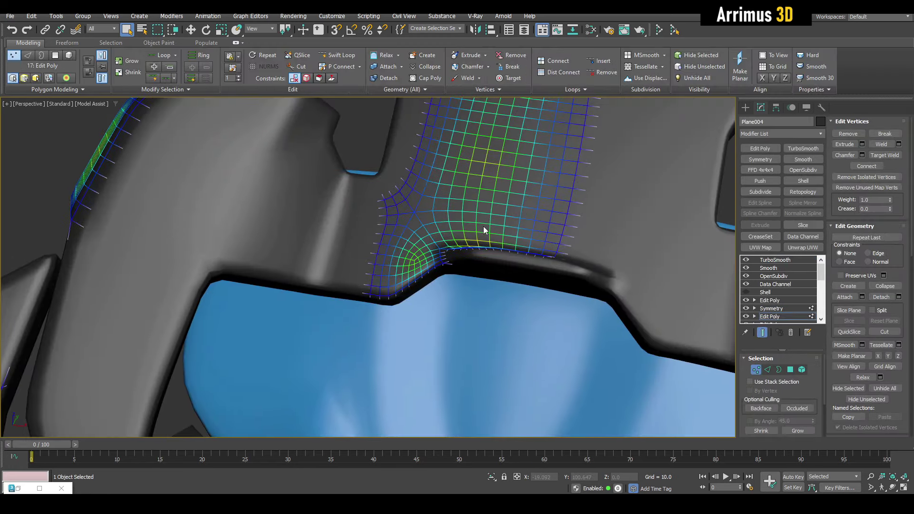
scroll(492, 159, "down", 5)
key("slash")
key("F4")
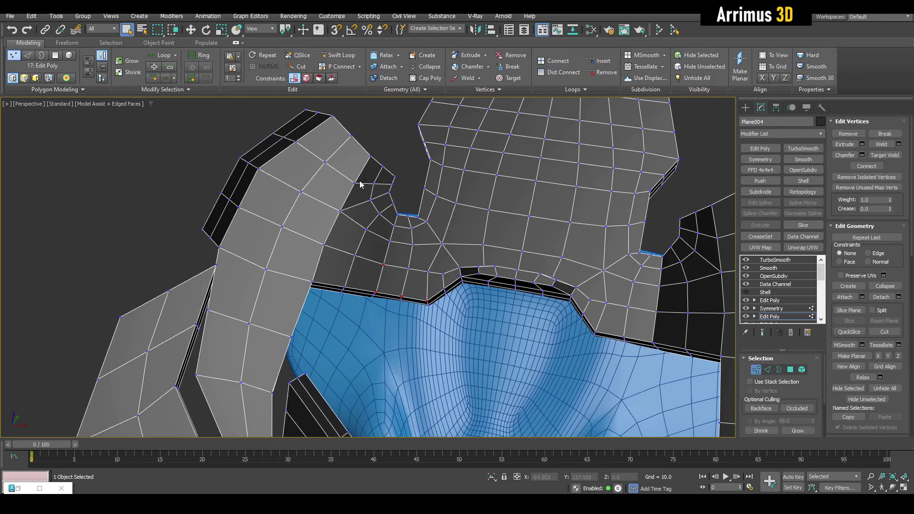
key("2")
Bevel the side piece's inner curved polygon strip upward into a raised ridge.
middle_click_drag(347, 193, 370, 167)
key("4")
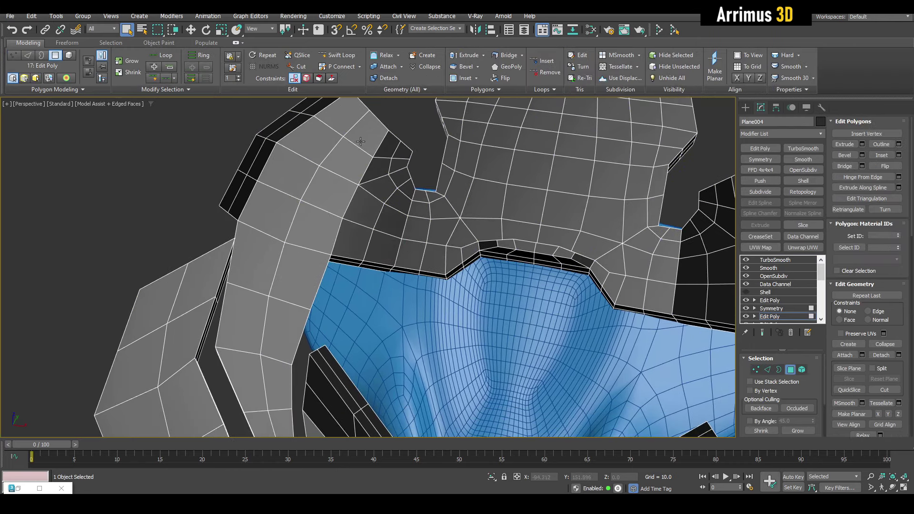
middle_click_drag(319, 264, 341, 202, "alt")
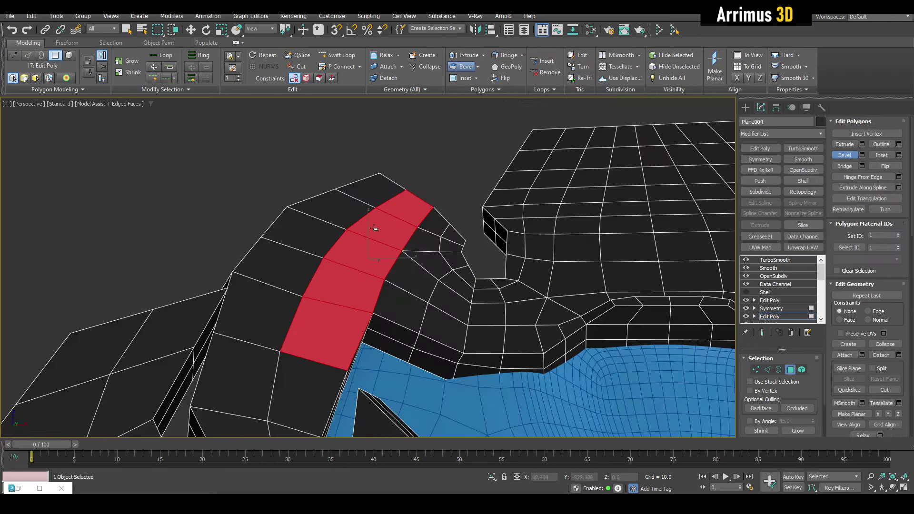
left_click_drag(374, 229, 368, 204)
key("r")
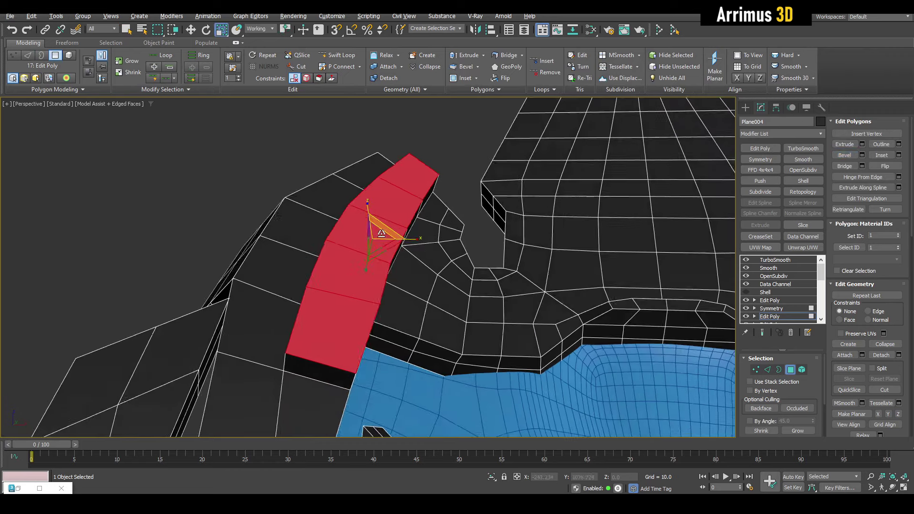
Check the smoothed ridge from the front, then return to the wireframe cage.
key("F4")
scroll(419, 242, "down", 3)
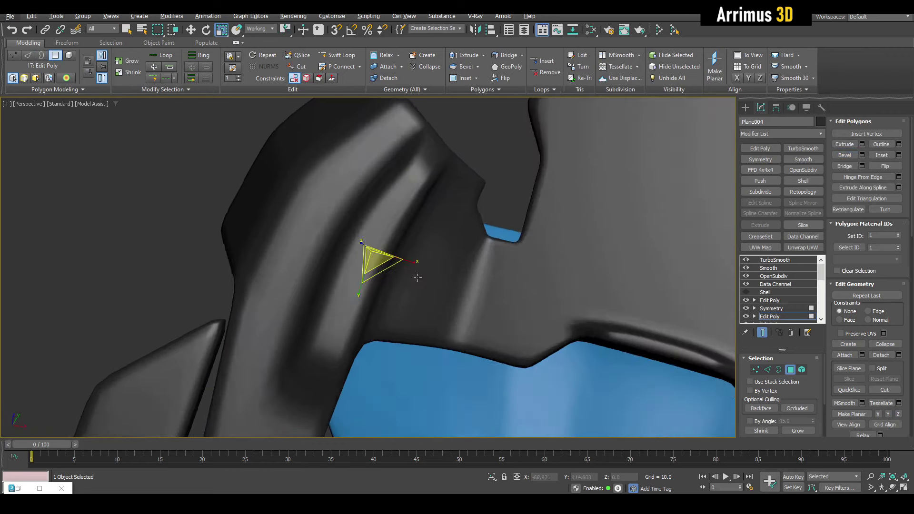
middle_click_drag(418, 242, 415, 228, "alt")
key("q")
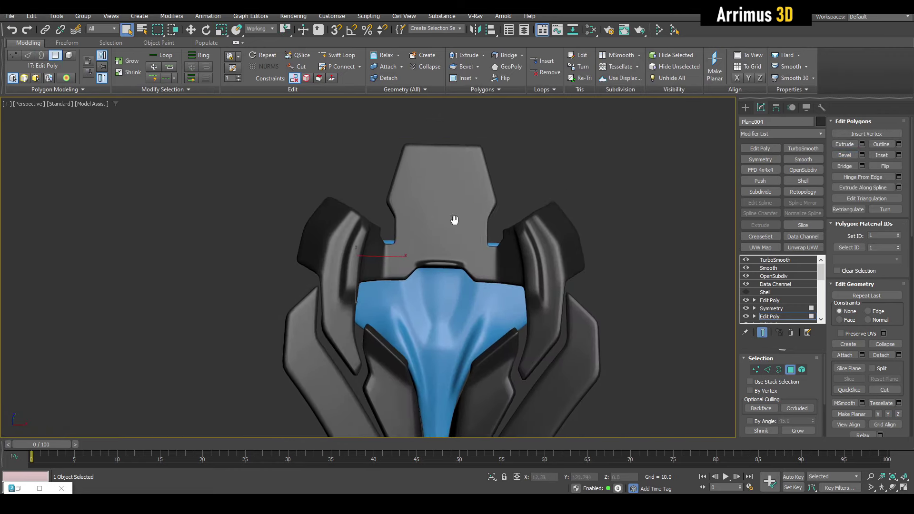
key("F4")
scroll(453, 220, "up", 5)
middle_click_drag(412, 194, 435, 223)
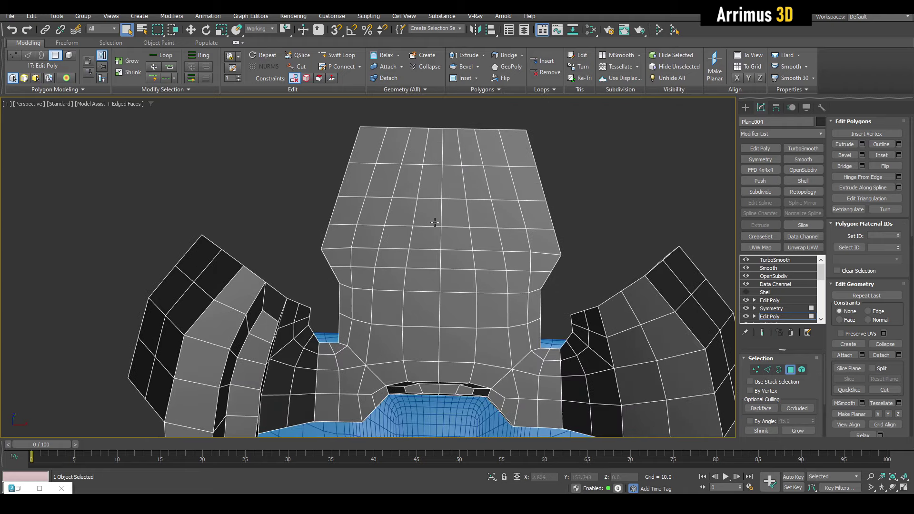
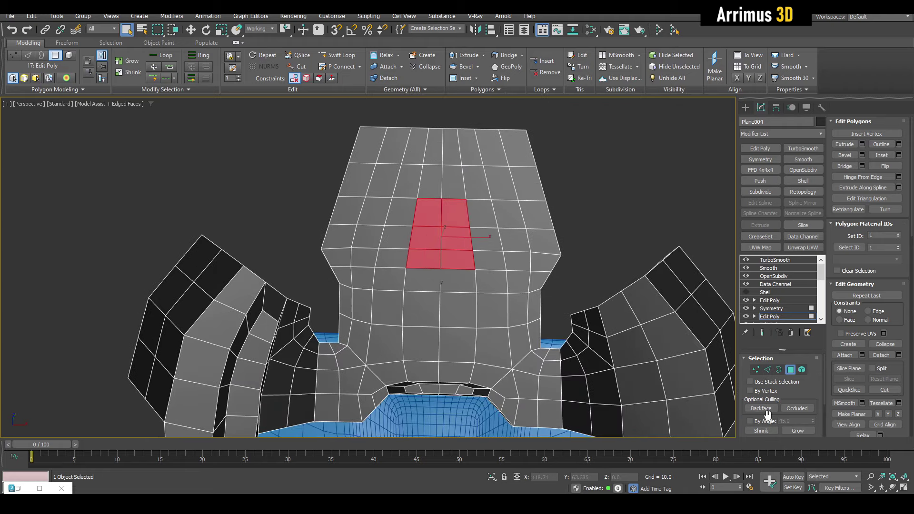
Grow the face selection across the top panel and preview its smoothed end result.
left_click(801, 431)
middle_click_drag(442, 248, 447, 275, "alt")
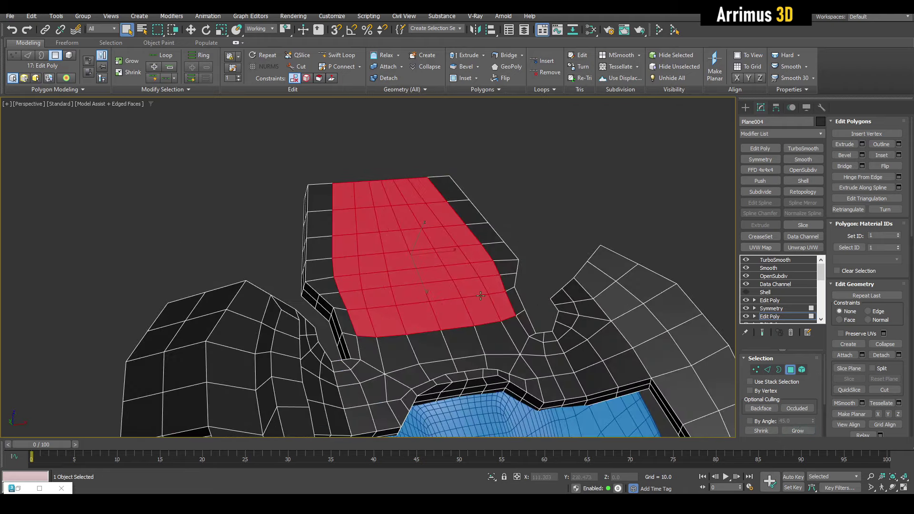
key("w")
key("ctrl+e")
key("F4")
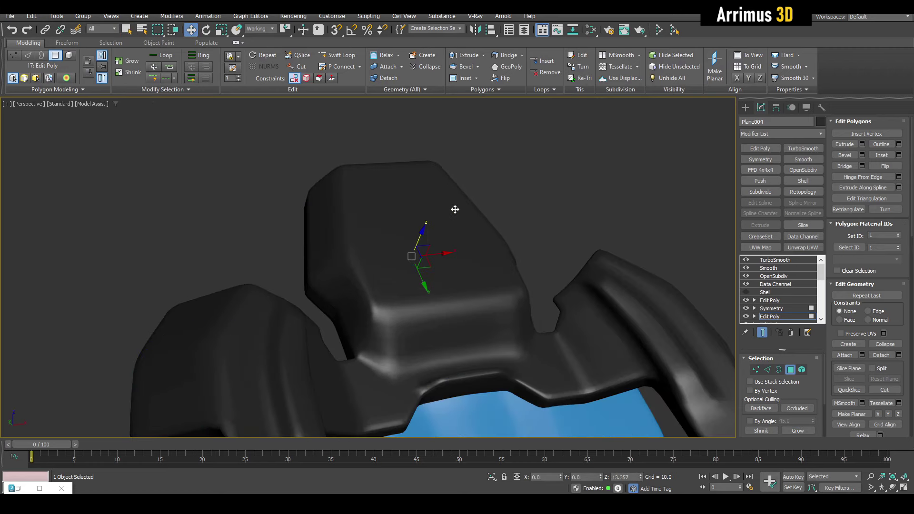
key("q")
mouse_move(453, 208)
middle_mouse_down("alt")
mouse_move(408, 237)
mouse_move(408, 270)
mouse_move(395, 228)
middle_mouse_up("alt")
key("ctrl+e")
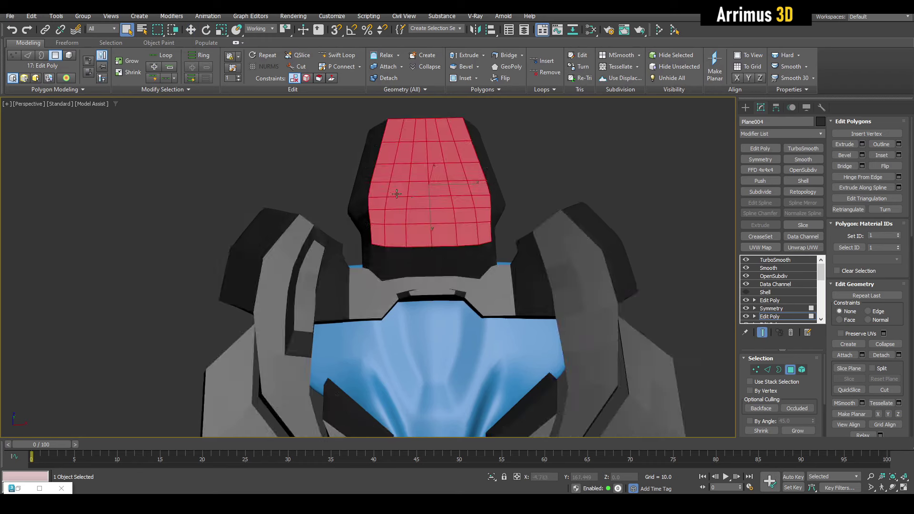
key("F4")
scroll(381, 212, "up", 2)
Select the top panel's outer side column of faces and bevel it outward.
left_click(381, 213)
left_click(422, 167, "ctrl+shift")
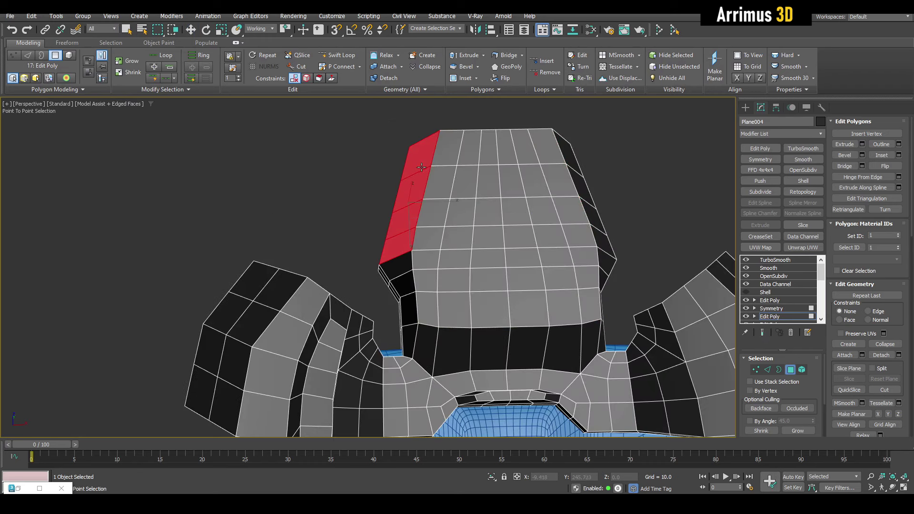
left_click_drag(390, 179, 370, 165)
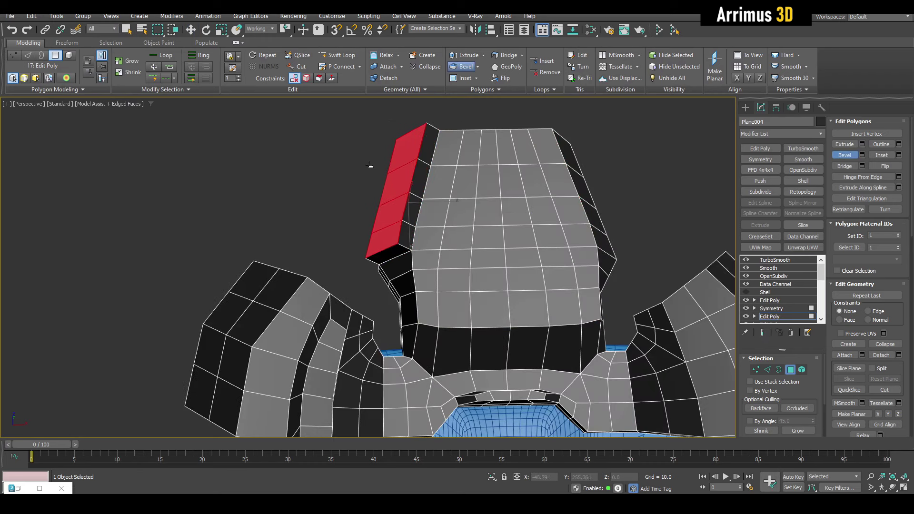
key("w")
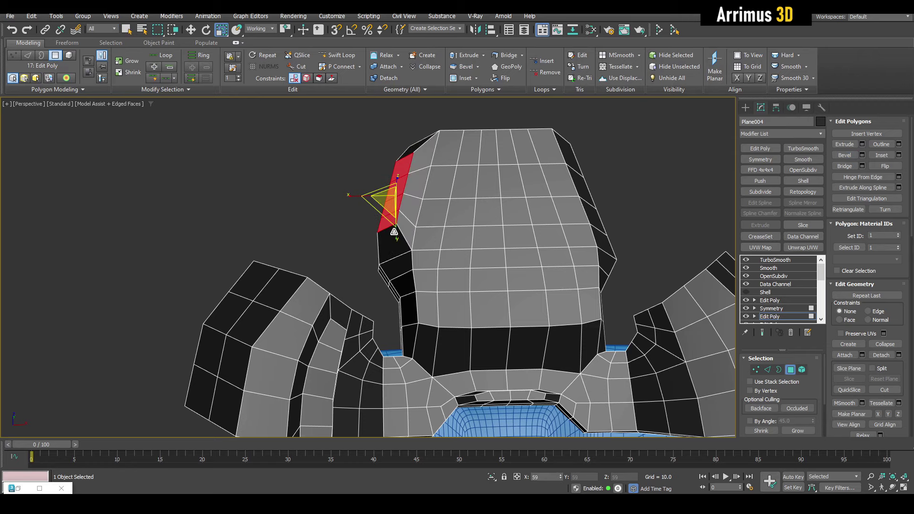
scroll(334, 190, "up", 2)
mouse_move(334, 190)
middle_mouse_down("alt")
mouse_move(382, 223)
mouse_move(283, 251)
mouse_move(307, 232)
middle_mouse_up("alt")
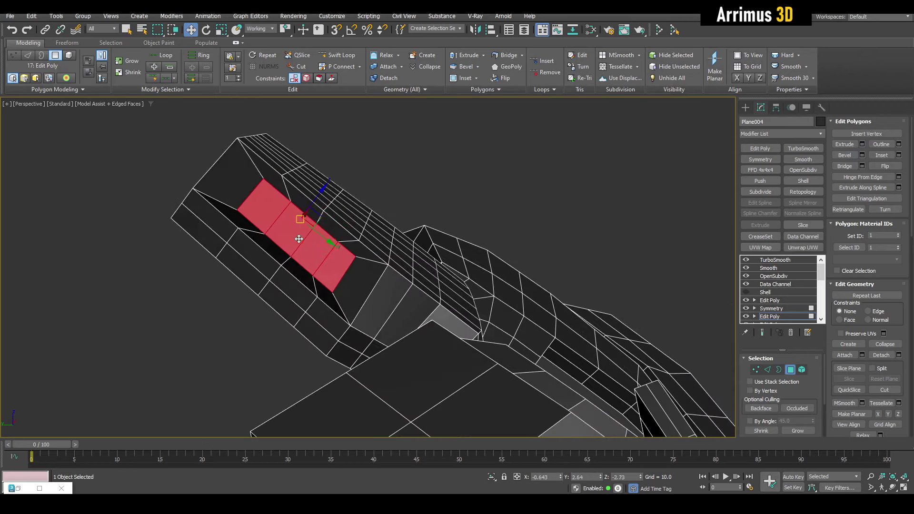
Check the raised rim in the smoothed end-result preview, then clear the face selection.
key("F4")
key("ctrl+e")
mouse_move(294, 239)
middle_mouse_down("alt")
mouse_move(226, 274)
mouse_move(285, 238)
middle_mouse_up("alt")
key("q")
key("F4")
key("ctrl+e")
middle_click_drag(337, 213, 376, 218, "alt")
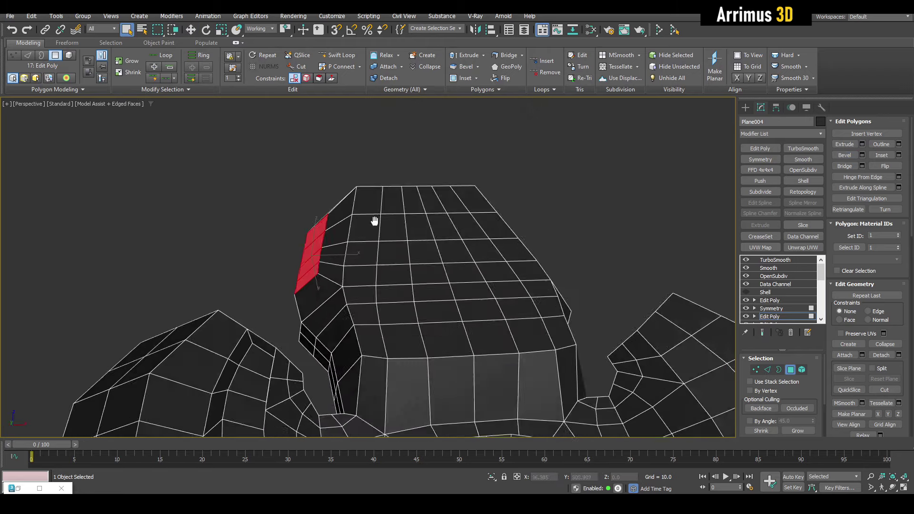
scroll(371, 269, "up", 3)
left_click(252, 201)
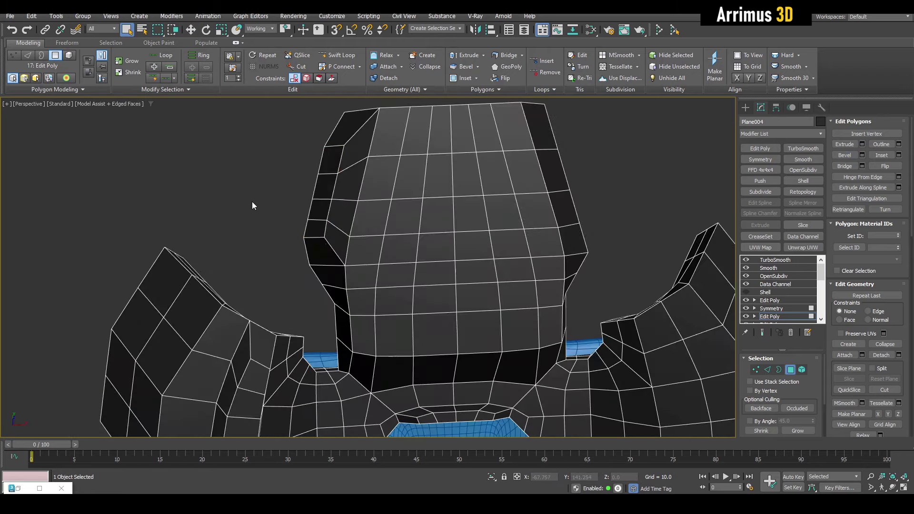
scroll(318, 233, "up", 3)
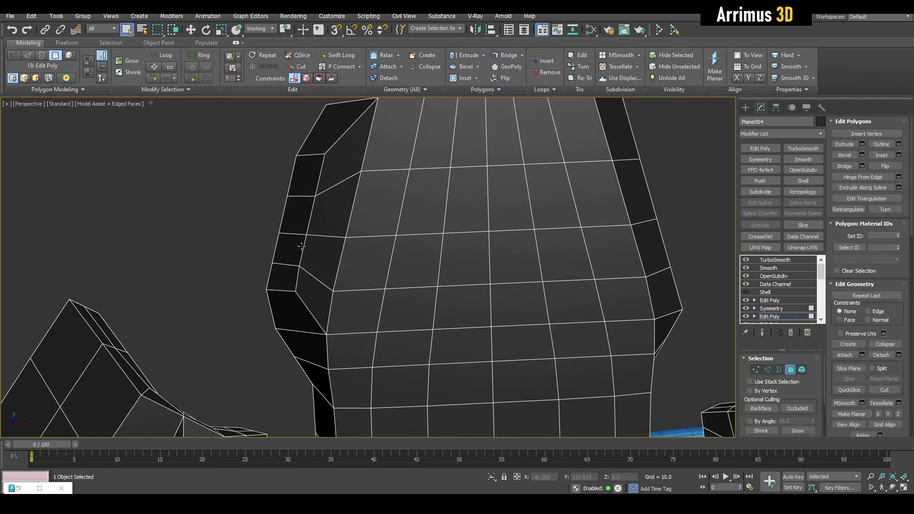
Push a horizontal band of faces across the top panel down into the surface.
key("2")
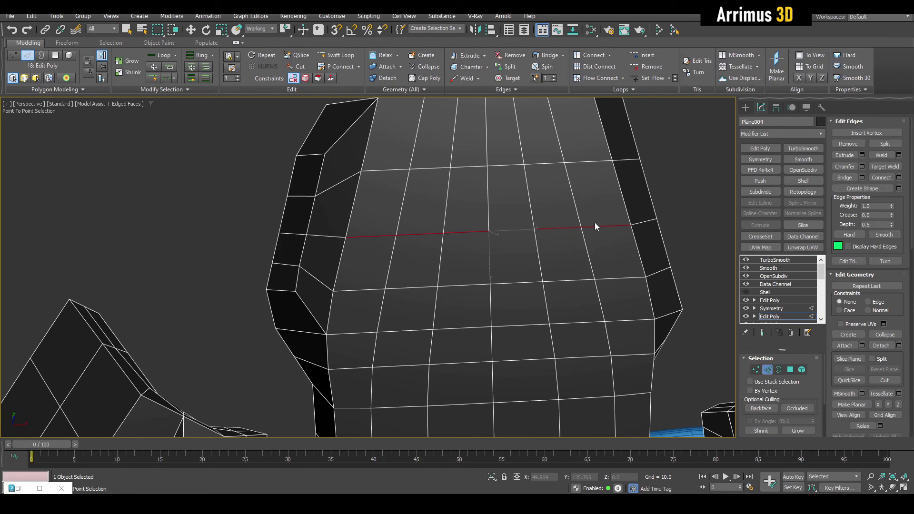
key("w")
key("shift+x")
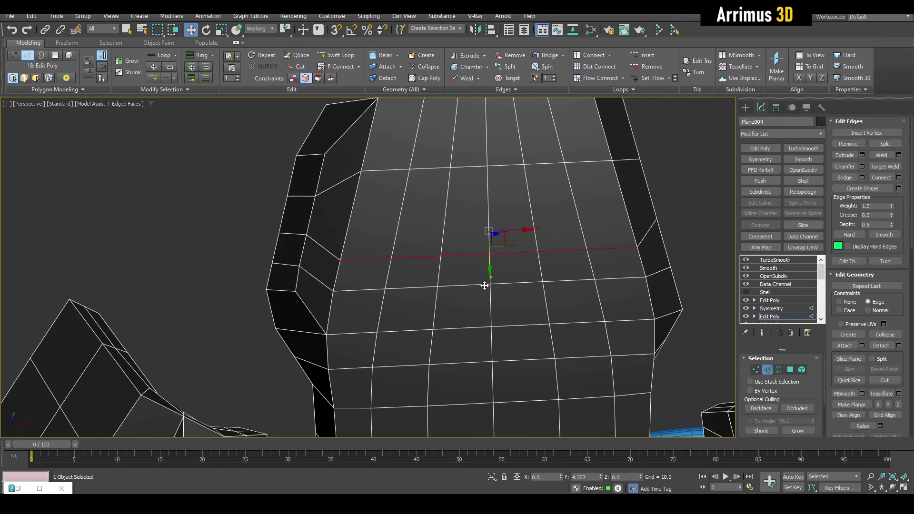
key("q")
key("4")
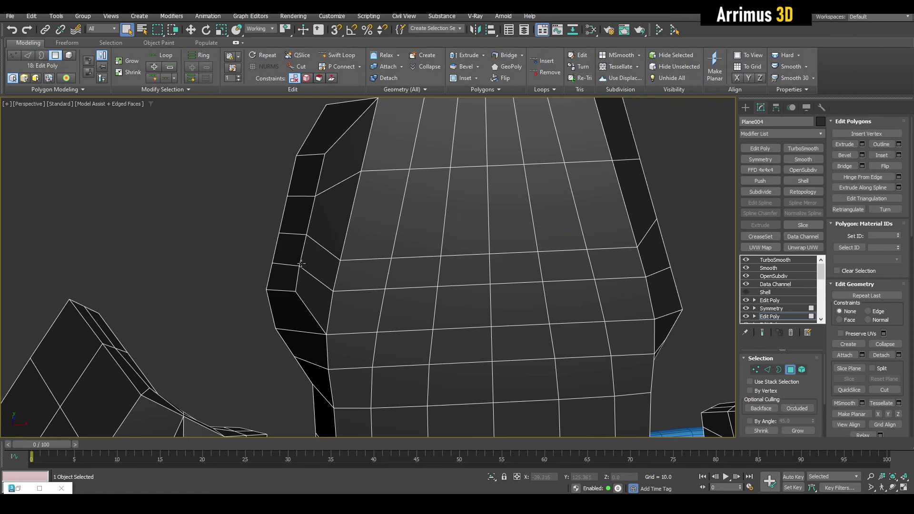
key("w")
left_click_drag(317, 255, 586, 266)
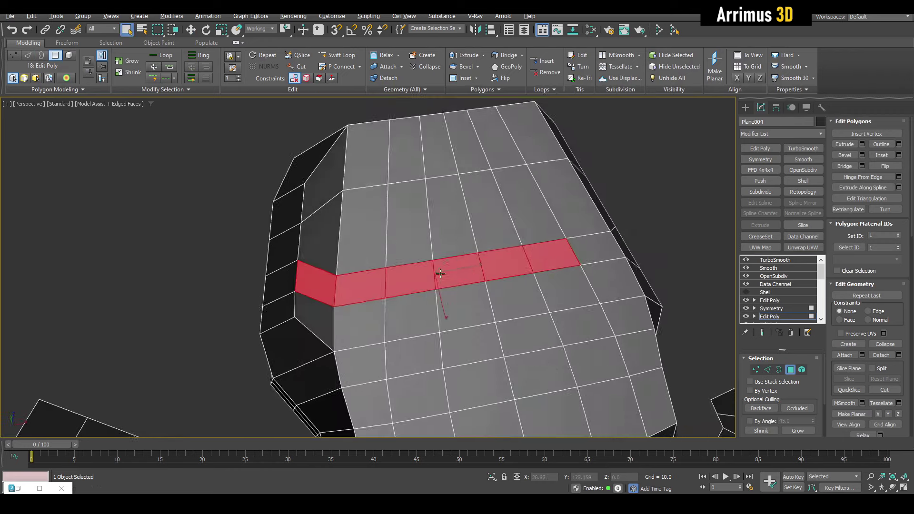
middle_click_drag(586, 267, 436, 277, "alt")
left_click_drag(435, 276, 431, 294)
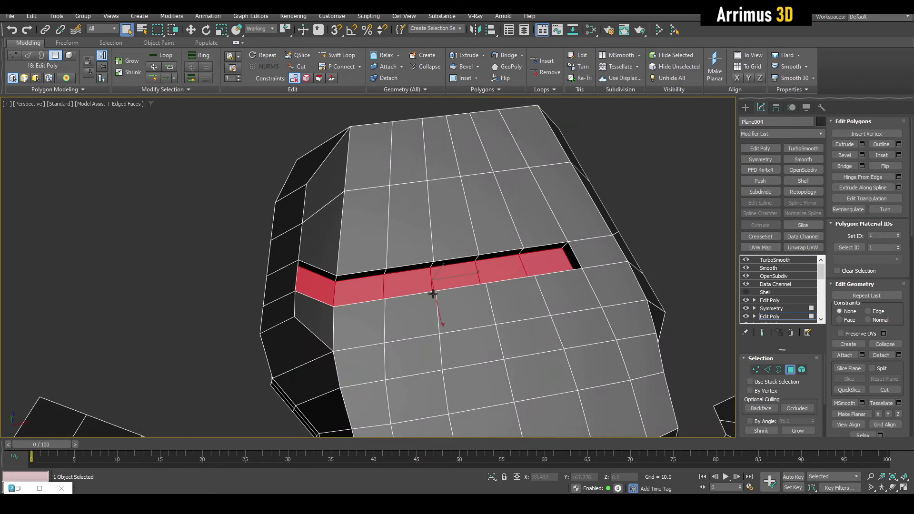
Preview the recessed groove with Show End Result and hidden edges, then restore the cage.
scroll(394, 284, "up", 3)
scroll(333, 267, "up", 2)
key("2")
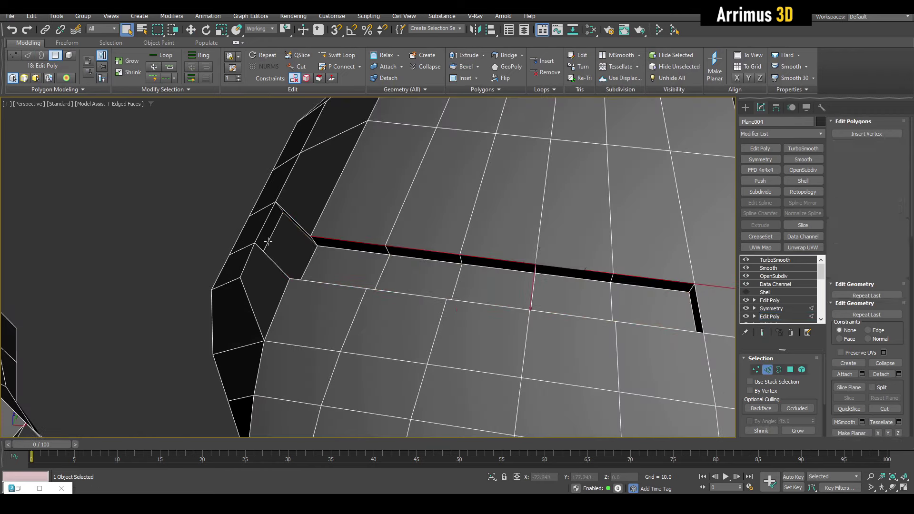
key("ctrl+e")
key("F4")
scroll(323, 239, "down", 5)
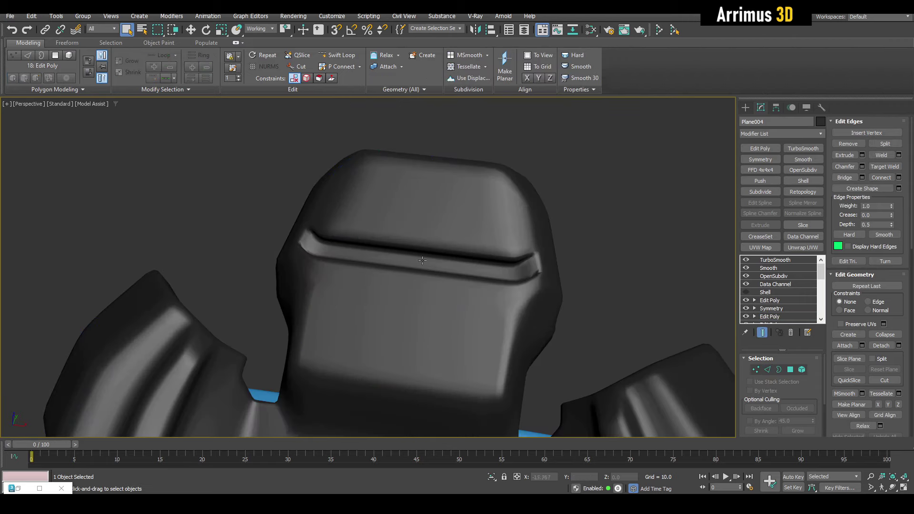
key("1")
key("ctrl+e")
Recheck the smoothed groove from a frontal view and exit vertex editing.
key("F4")
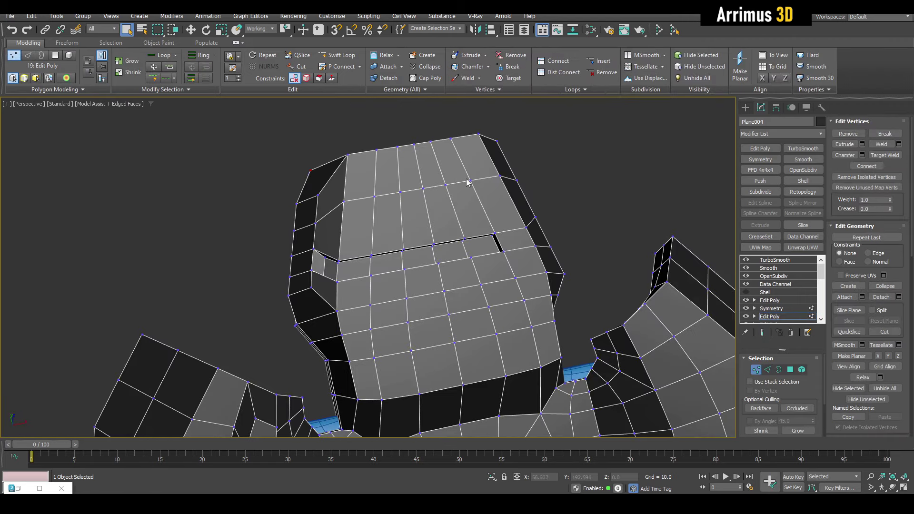
key("ctrl+e")
key("F4")
scroll(370, 190, "down", 1)
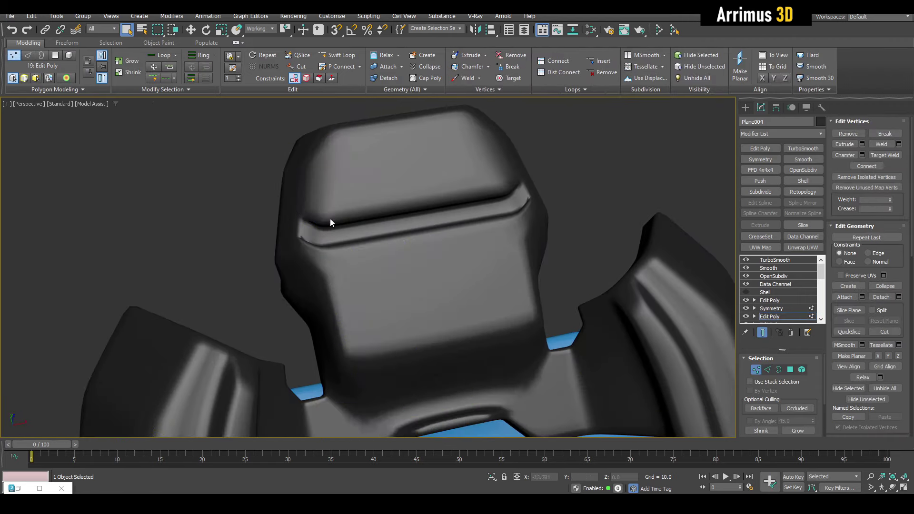
scroll(379, 232, "down", 3)
mouse_move(379, 232)
middle_mouse_down("alt")
mouse_move(419, 229)
mouse_move(424, 218)
middle_mouse_up("alt")
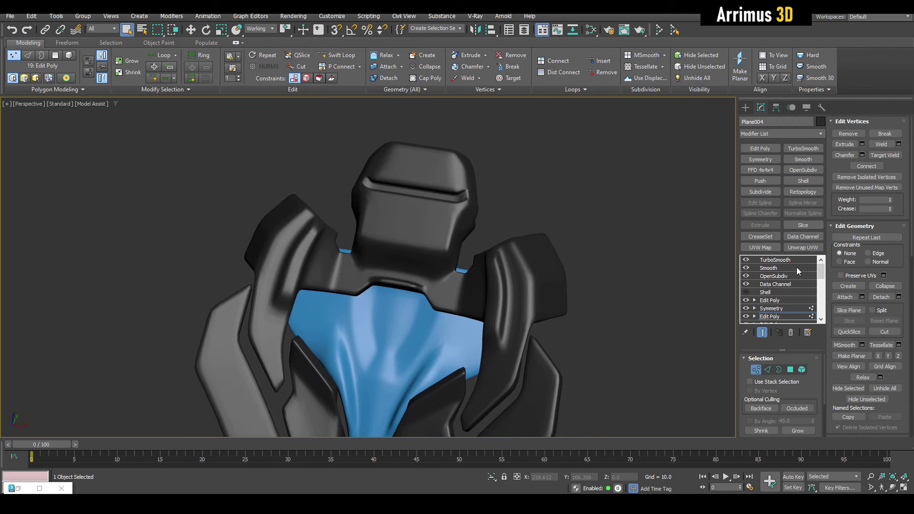
left_click(761, 316)
Delete the top two modifiers from the modifier stack.
right_click(768, 321)
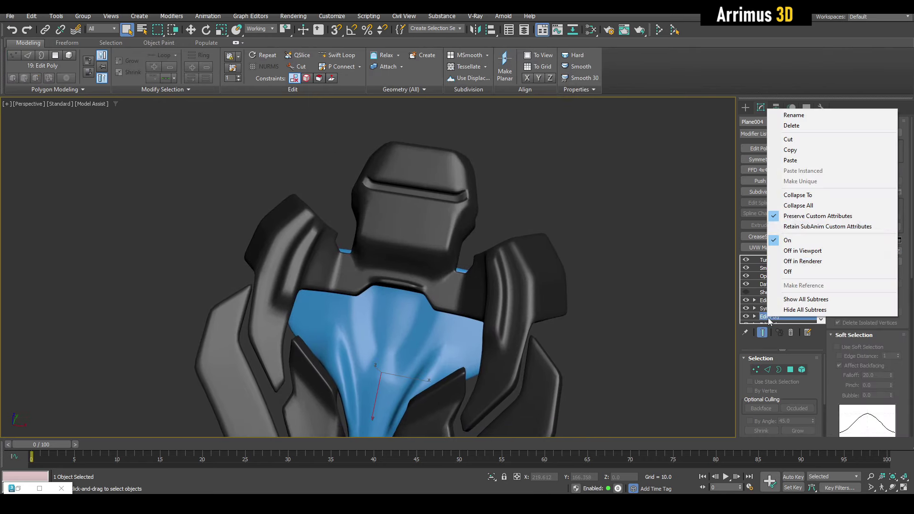
left_click(801, 126)
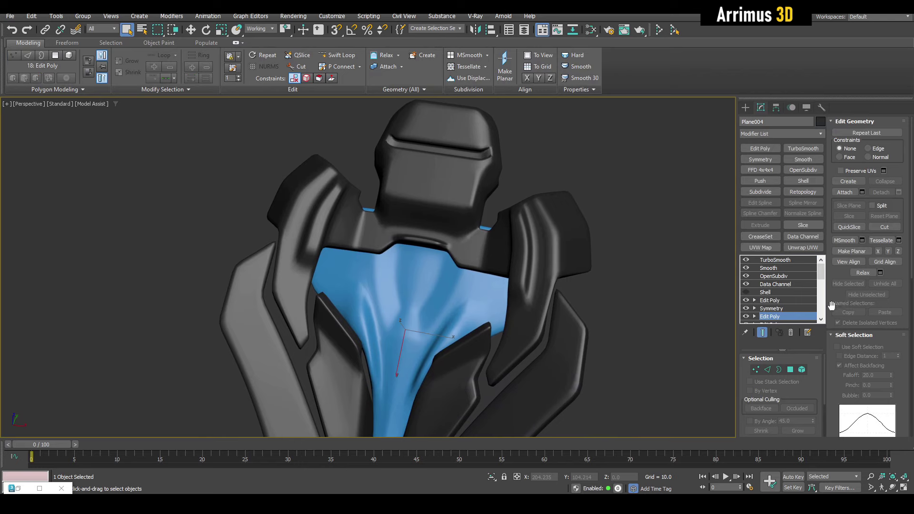
right_click(778, 319)
left_click(825, 130)
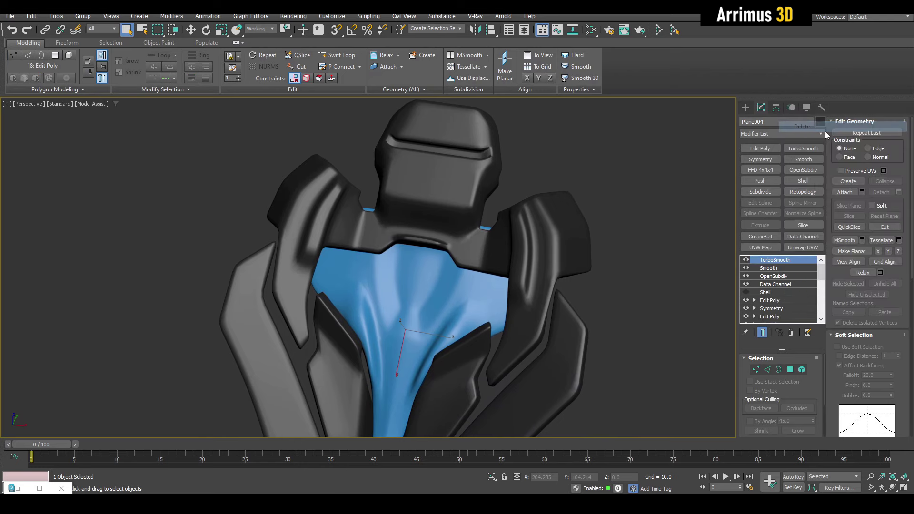
Enter Polygon mode and frame the left side plates with face edges shown.
key("4")
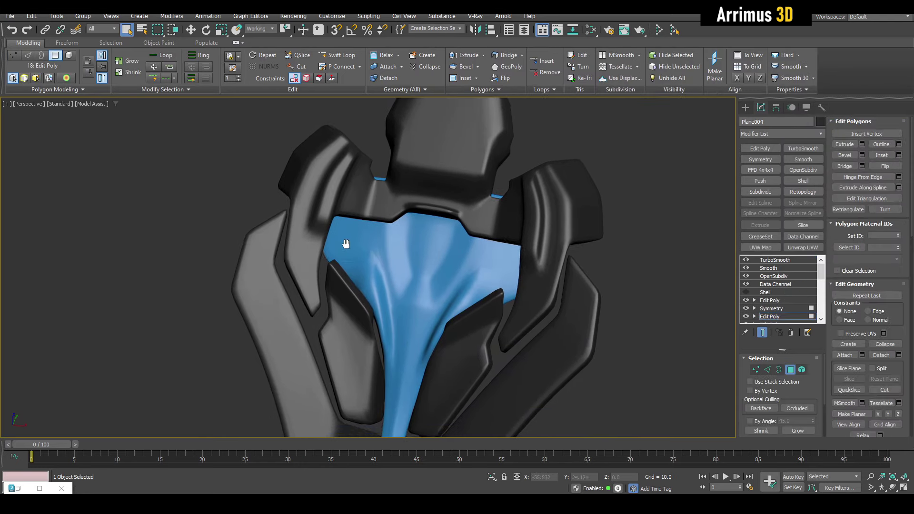
scroll(347, 245, "up", 5)
middle_click_drag(347, 245, 287, 190)
scroll(287, 190, "down", 5)
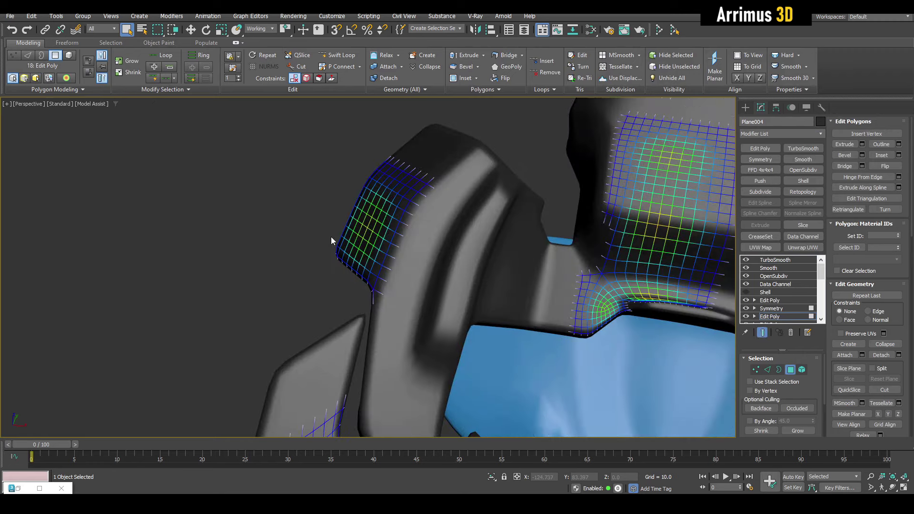
scroll(389, 240, "up", 2)
scroll(389, 239, "down", 2)
scroll(389, 239, "down", 3)
key("F4")
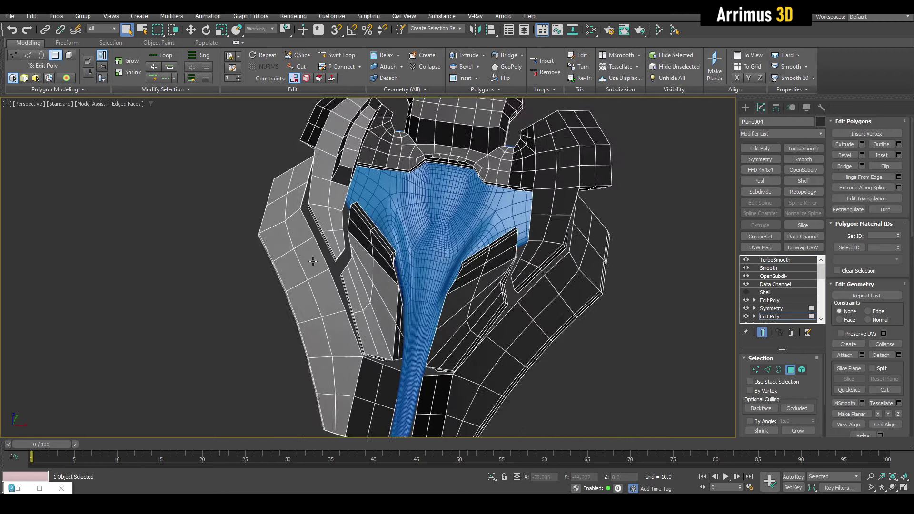
scroll(322, 241, "up", 4)
Move a small face patch on the left plate down and outward, then preview the smoothed armor.
left_click(289, 206, "shift")
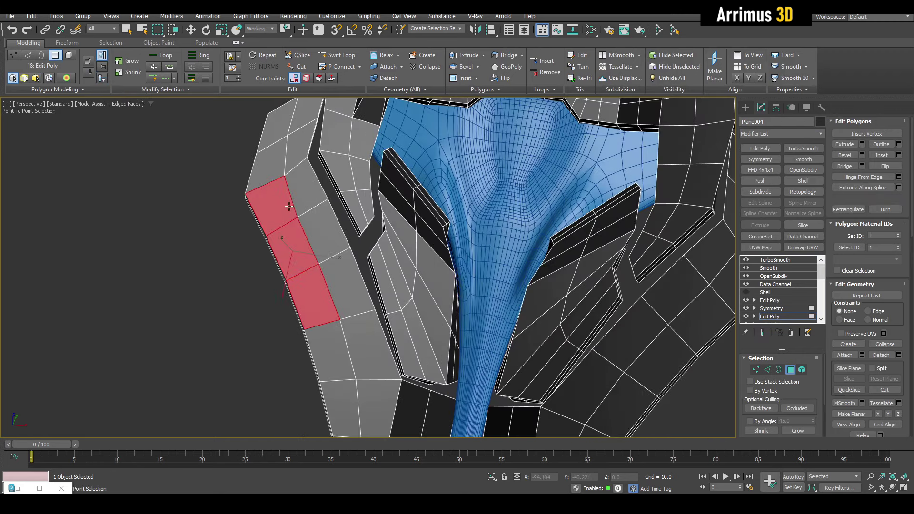
key("ctrl+a")
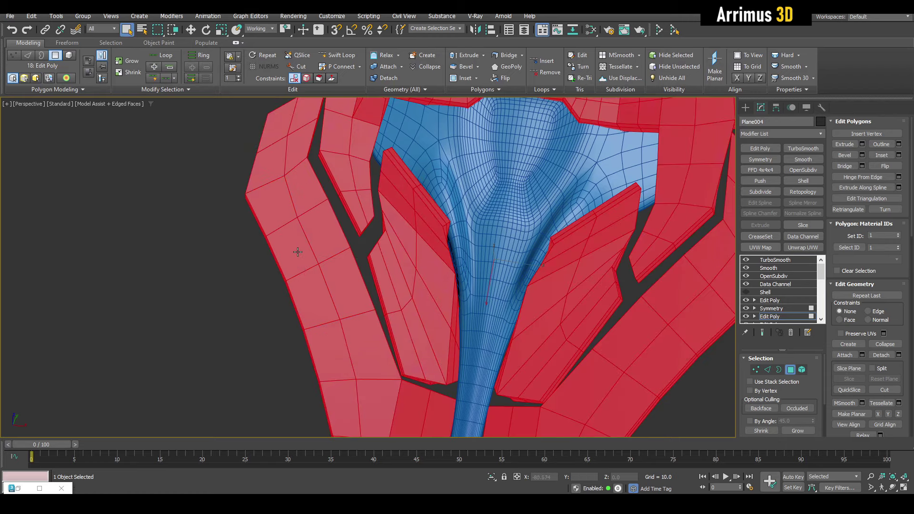
key("ctrl+z")
key("e")
mouse_move(328, 275)
middle_mouse_down()
mouse_move(353, 298)
mouse_move(360, 255)
middle_mouse_up()
key("alt+x")
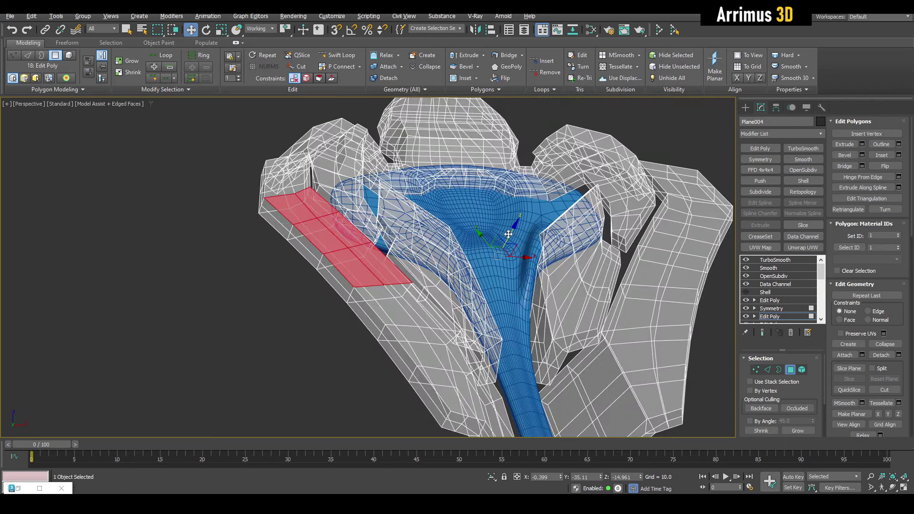
left_click_drag(379, 189, 359, 222)
key("alt+x")
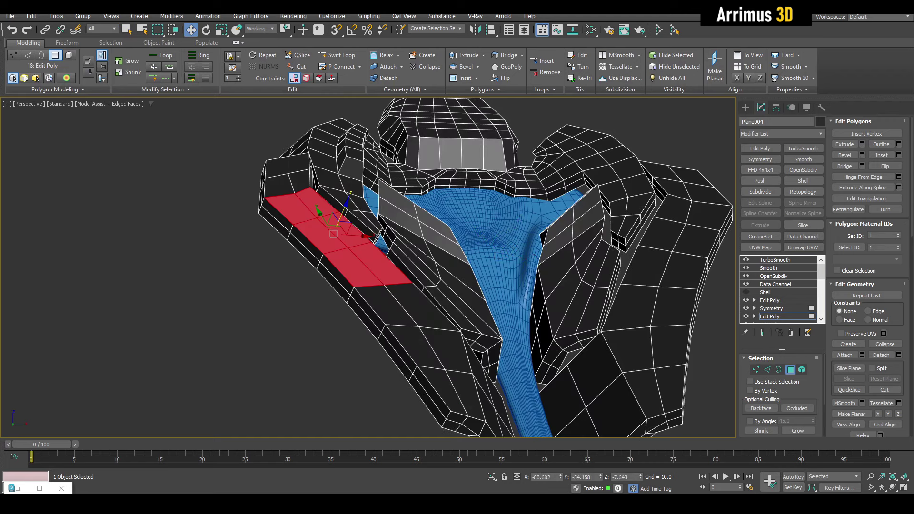
key("ctrl+b")
key("F4")
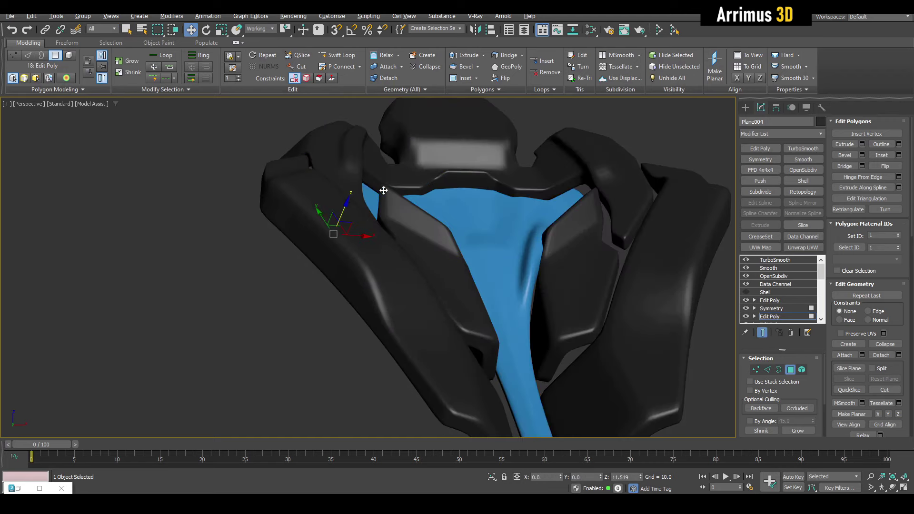
middle_click_drag(476, 232, 429, 267, "alt")
Bevel a polygon on the lower left black panel and scale it to a 61% inset.
key("z")
key("1")
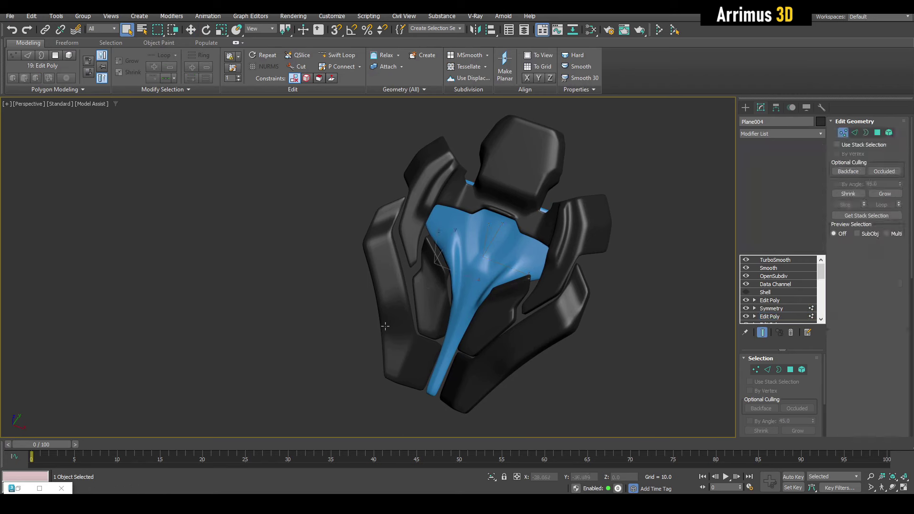
key("q")
key("F4")
scroll(400, 280, "up", 5)
scroll(398, 280, "up", 3)
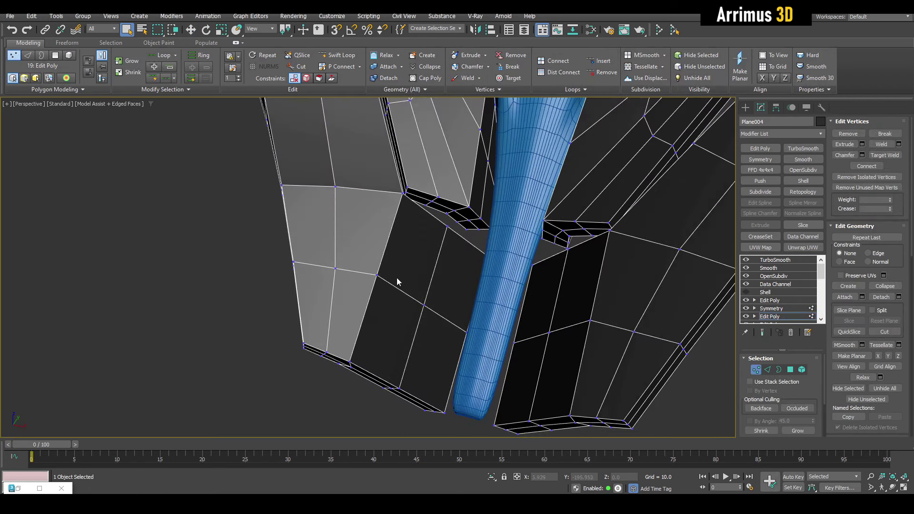
key("4")
left_click(439, 335)
middle_click_drag(439, 335, 444, 302, "alt")
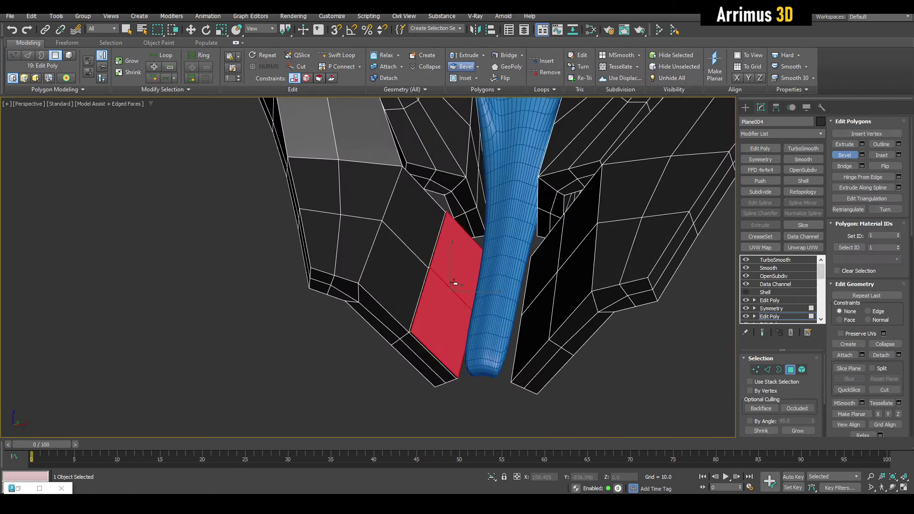
key("shift+ctrl+b")
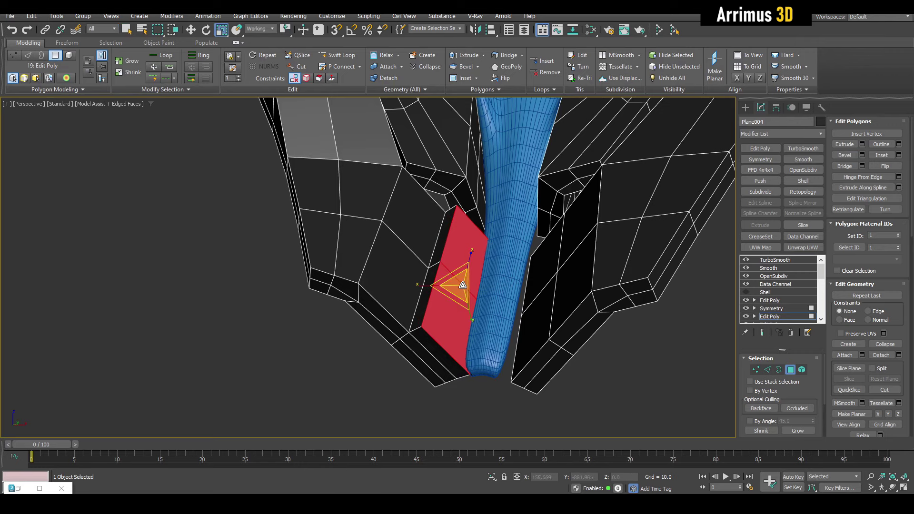
left_click_drag(463, 285, 467, 317)
mouse_move(476, 305)
middle_mouse_down("alt")
mouse_move(506, 302)
mouse_move(468, 312)
middle_mouse_up("alt")
left_click(762, 333)
Compare smoothed and cage views of the inset, then insert supporting edge loops near it.
key("F4")
key("w")
scroll(444, 319, "down", 5)
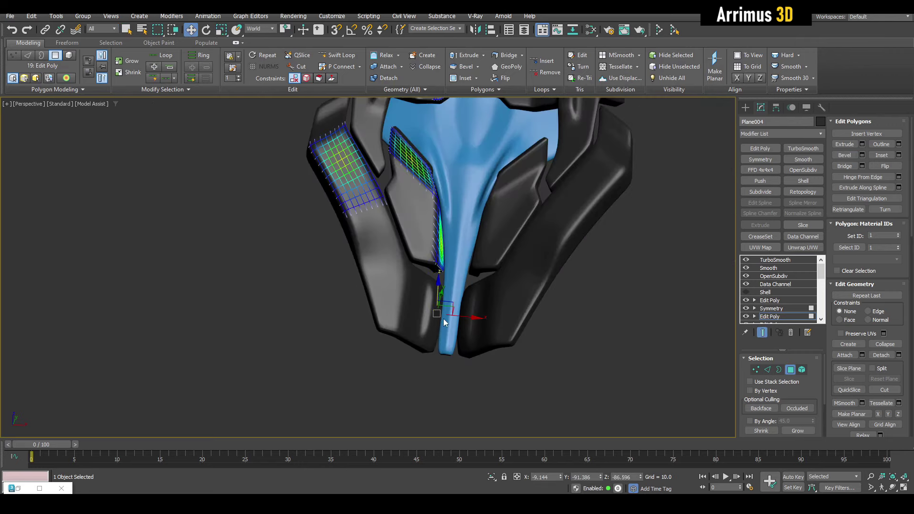
key("q")
scroll(334, 266, "up", 4)
key("F4")
key("F4")
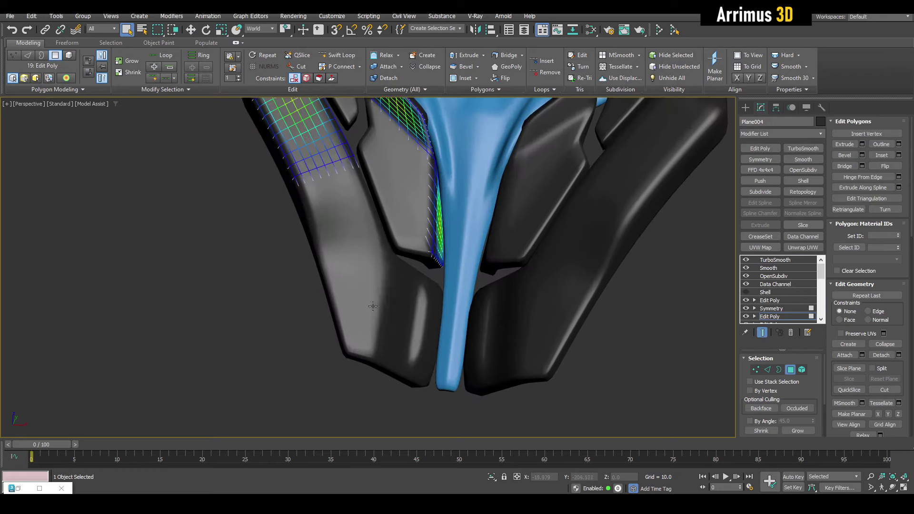
scroll(362, 286, "down", 3)
scroll(381, 286, "up", 4)
key("F4")
key("2")
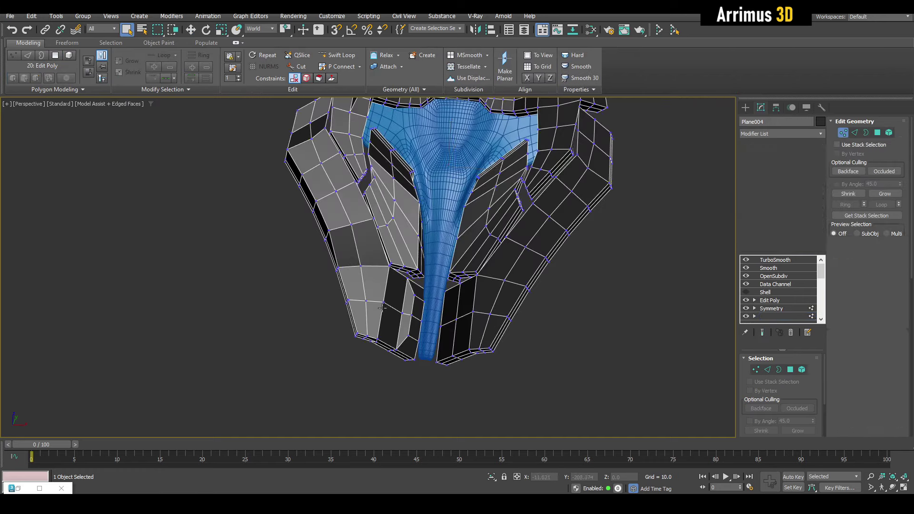
scroll(389, 310, "up", 3)
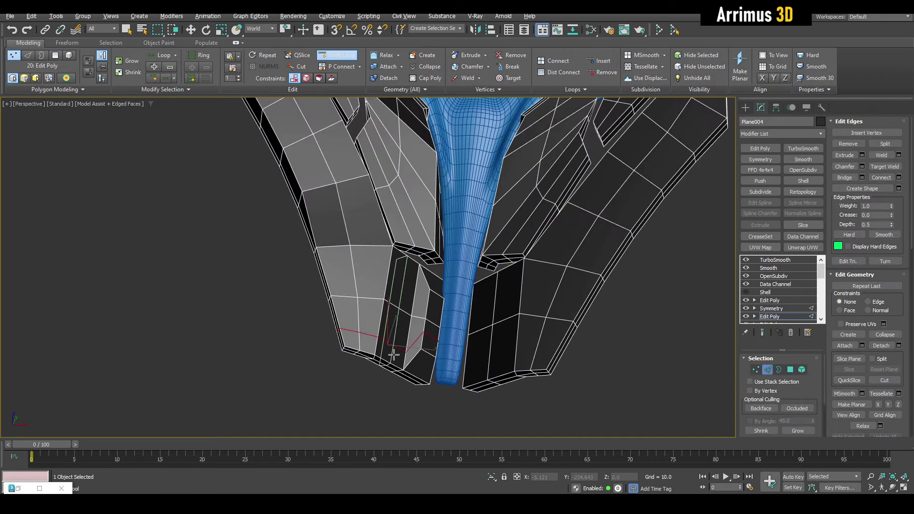
key("w")
Select a polygon strip up the left panel and bevel it inward as a groove.
key("4")
key("q")
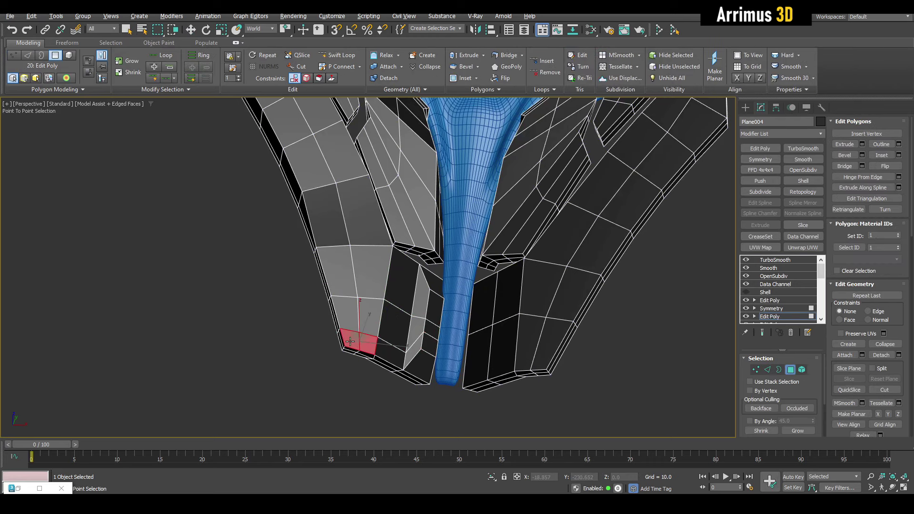
left_click(310, 186, "shift")
middle_click_drag(310, 186, 326, 215, "alt")
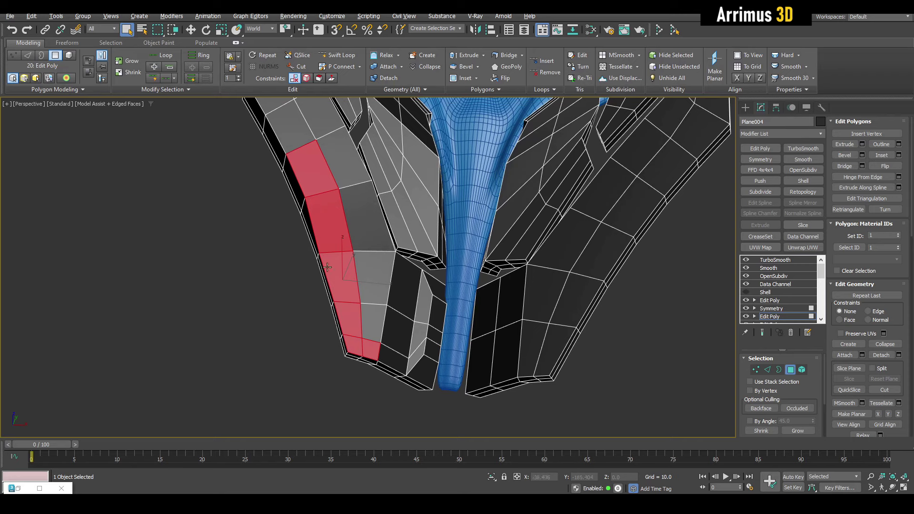
middle_click_drag(327, 267, 339, 214, "alt")
key("ctrl+shift+b")
left_click_drag(339, 215, 353, 195)
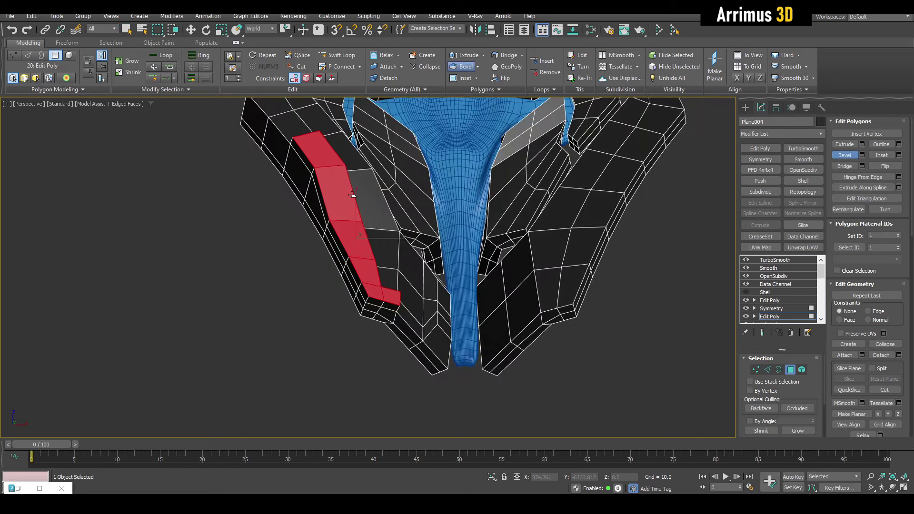
key("4")
middle_click_drag(353, 195, 329, 267, "alt")
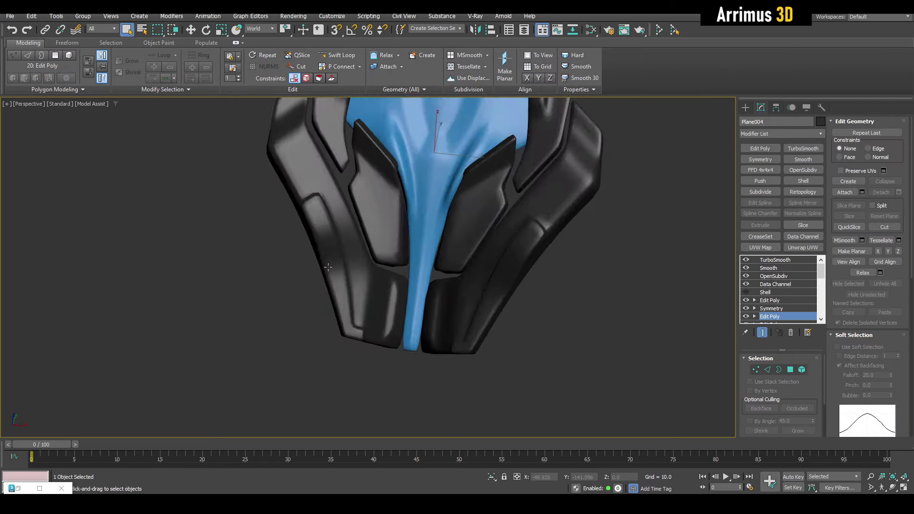
scroll(284, 184, "up", 3)
Inspect the beveled strip in both smoothed and edged-cage views.
key("2")
scroll(367, 245, "up", 3)
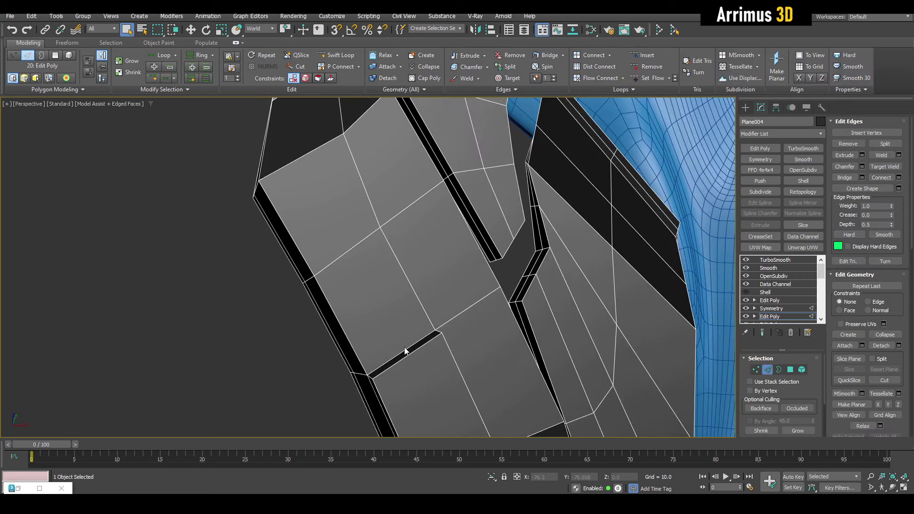
scroll(286, 324, "down", 3)
key("F4")
scroll(407, 352, "down", 3)
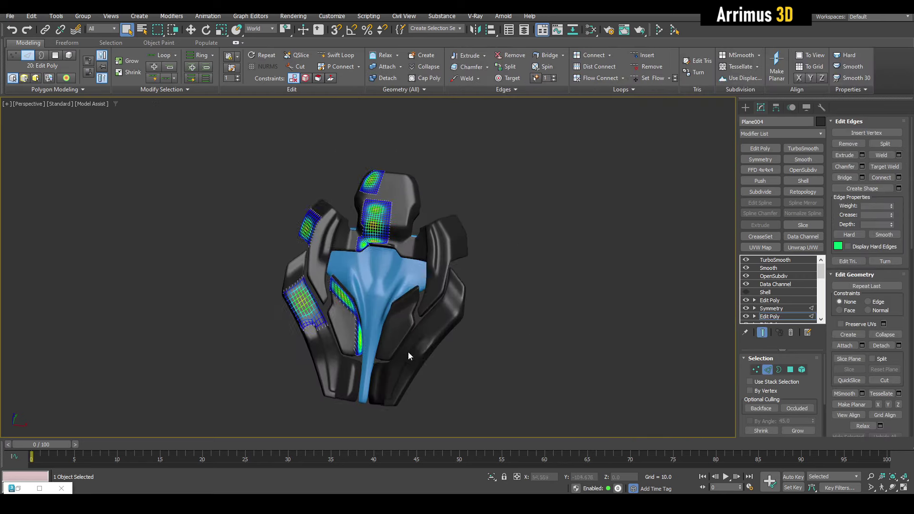
scroll(408, 352, "up", 3)
middle_click_drag(407, 352, 398, 299)
key("F4")
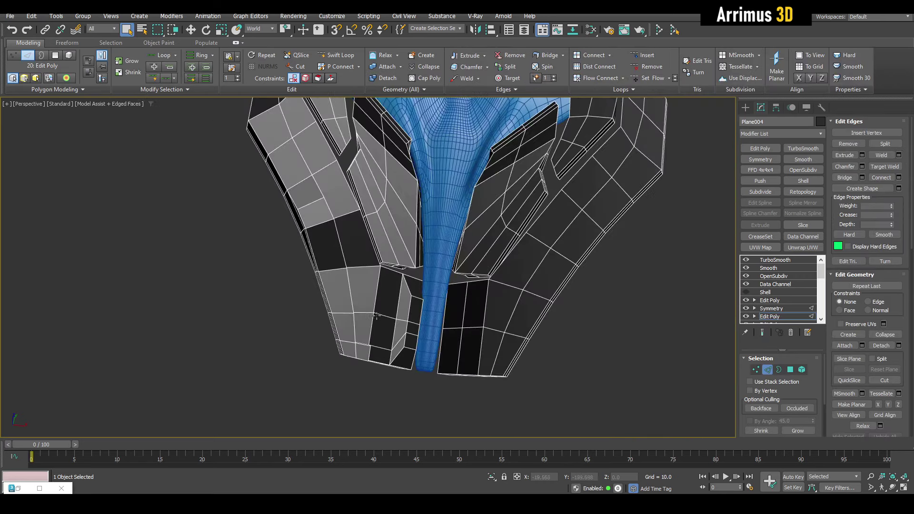
scroll(375, 304, "up", 3)
Add a vertical edge loop across the left panel and bevel the strip narrower.
key("1")
key("shift+alt+w")
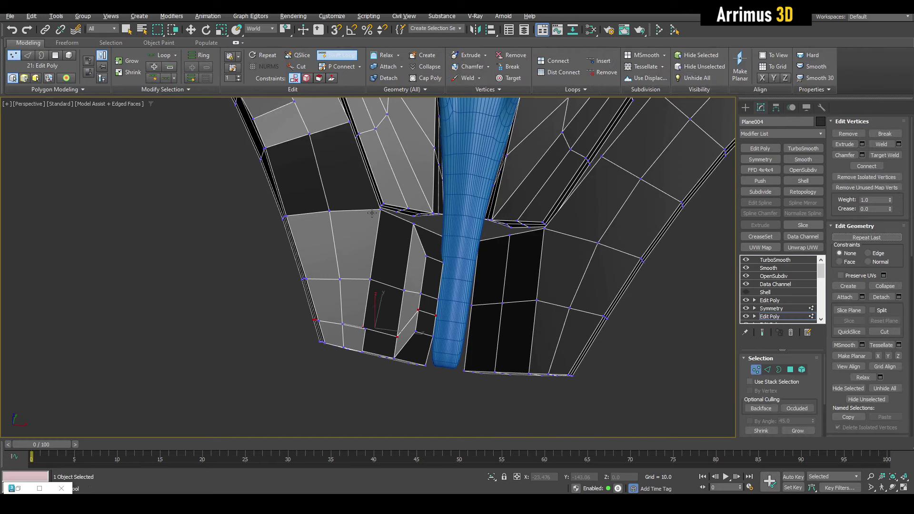
key("2")
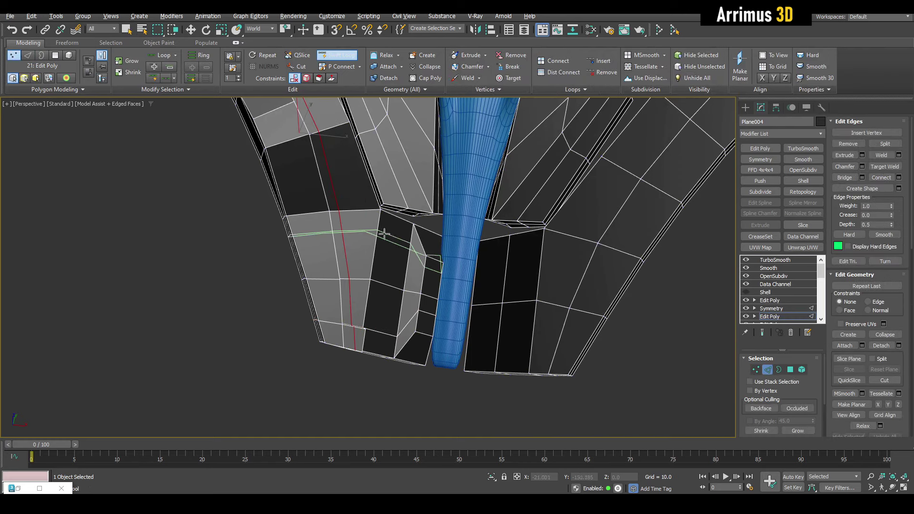
key("4")
left_click(351, 262)
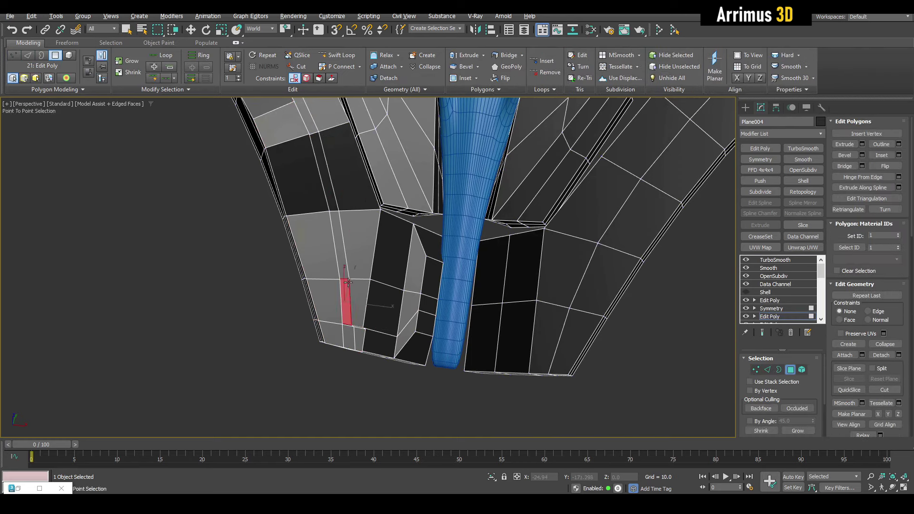
key("q")
middle_click_drag(358, 302, 314, 235, "alt")
scroll(313, 235, "up", 5)
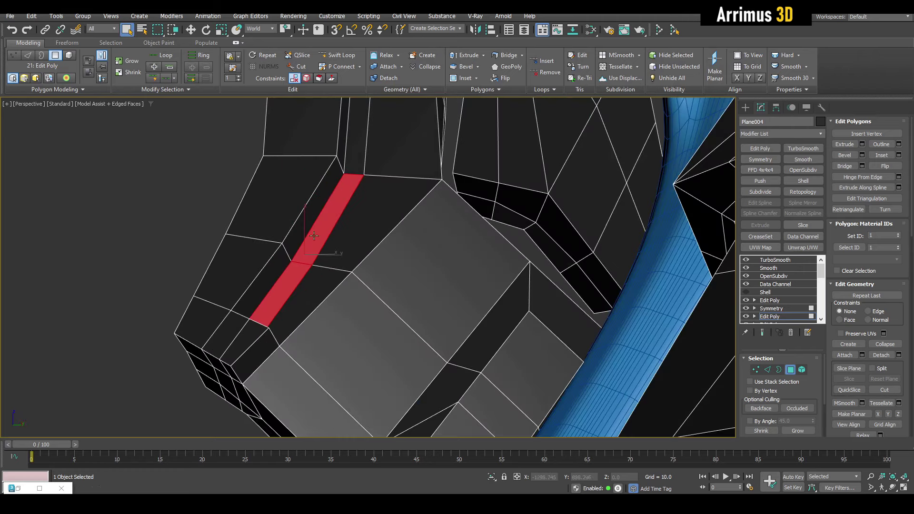
left_click_drag(325, 237, 333, 255)
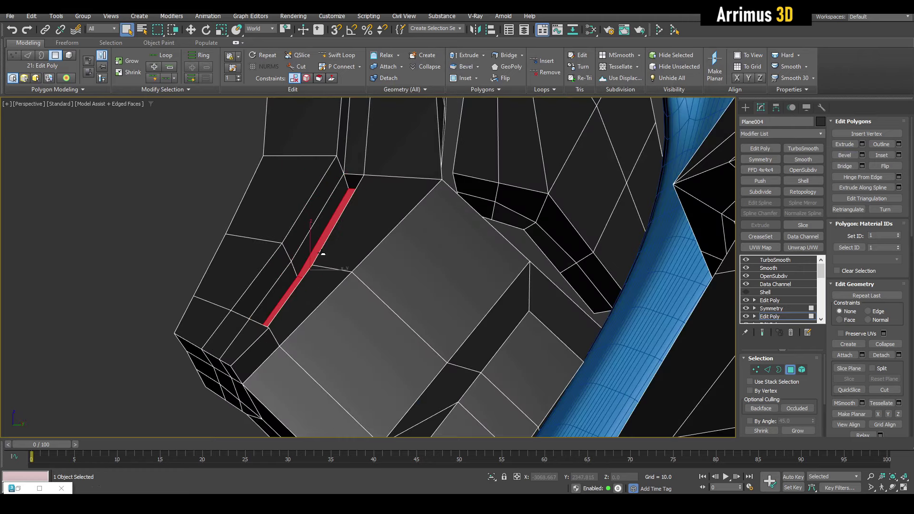
mouse_move(313, 297)
middle_mouse_down("alt")
mouse_move(339, 315)
mouse_move(394, 290)
middle_mouse_up("alt")
key("4")
key("F4")
key("w")
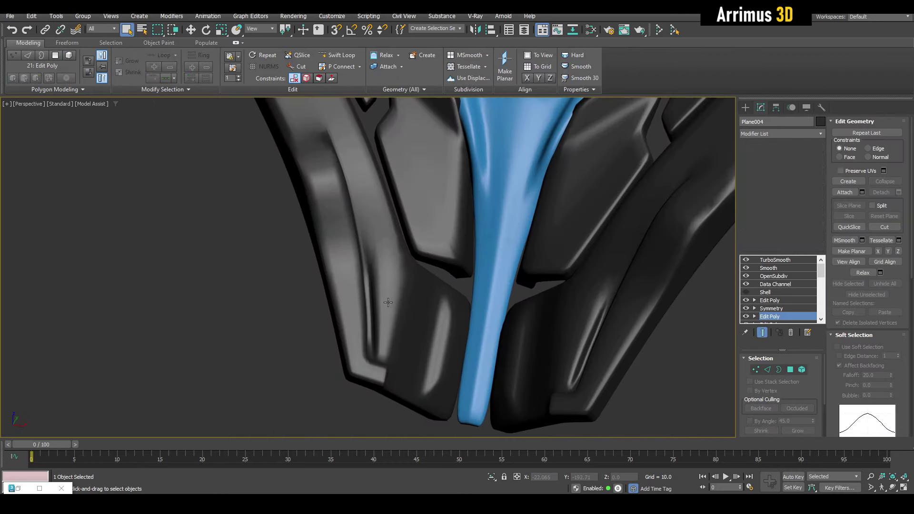
Insert further supporting edge loops with Swift Loop, checking the smoothed result between passes.
key("1")
key("F4")
key("q")
key("shift+alt+w")
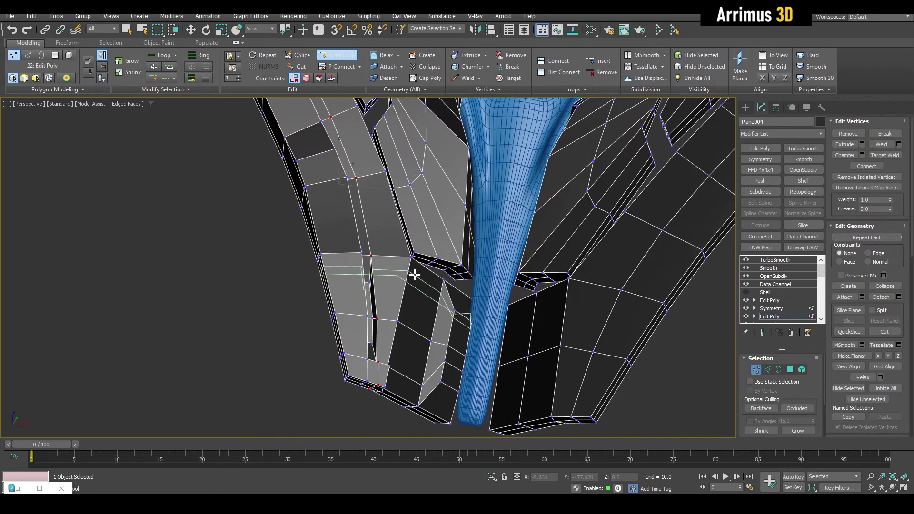
key("2")
key("w")
key("F4")
scroll(406, 293, "up", 3)
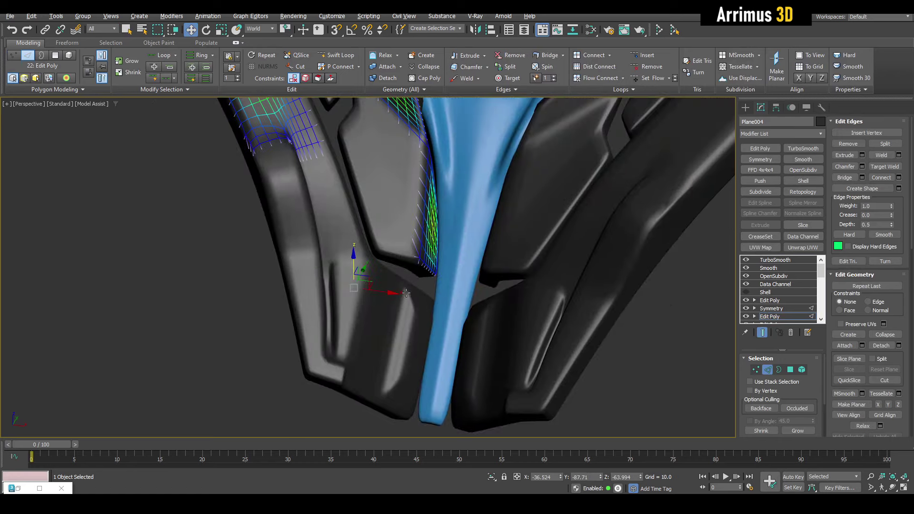
key("q")
key("F4")
scroll(249, 302, "down", 4)
scroll(257, 300, "up", 2)
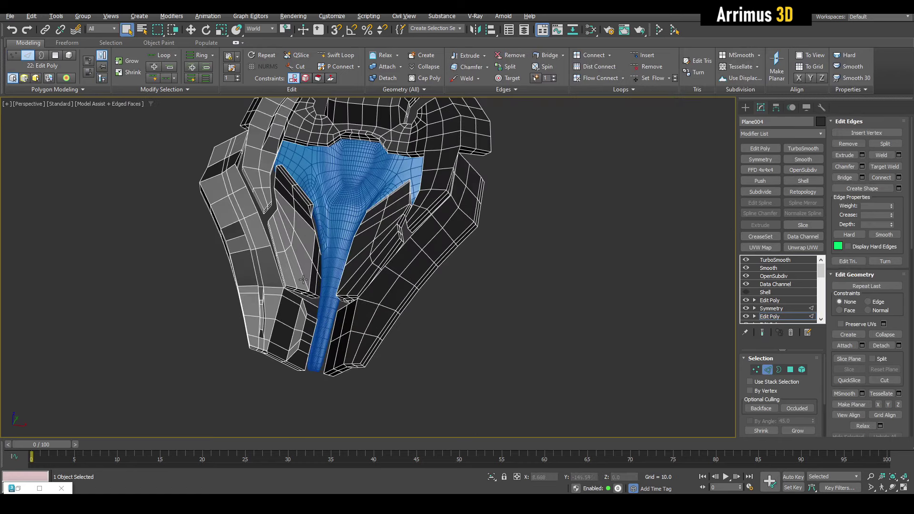
scroll(276, 296, "up", 2)
key("shift+alt+w")
key("2")
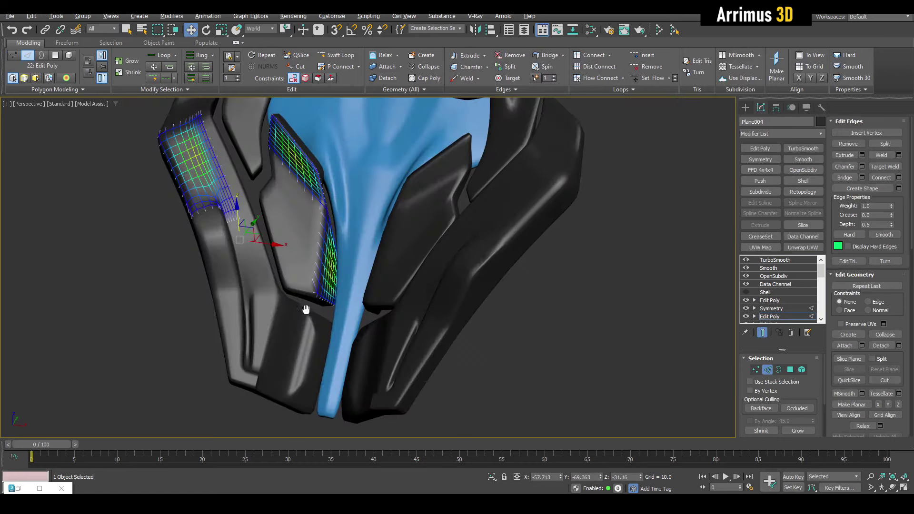
key("F4")
Orbit and pan the view to review the grooved lower panels.
middle_click_drag(303, 309, 362, 281, "alt")
middle_click_drag(460, 195, 409, 222, "alt")
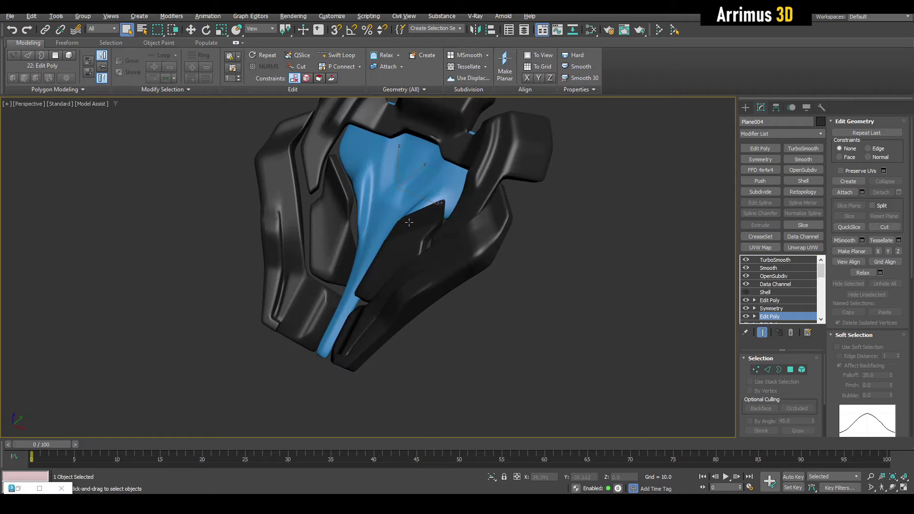
key("4")
scroll(340, 206, "up", 5)
mouse_move(348, 334)
middle_mouse_down()
mouse_move(375, 299)
mouse_move(370, 258)
middle_mouse_up()
scroll(374, 299, "up", 1)
key("1")
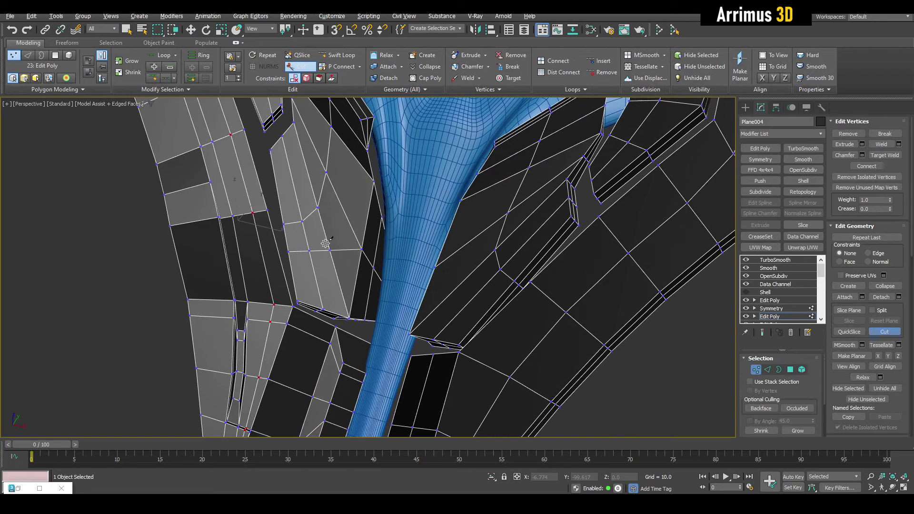
Frame the selected inner plate polygons and apply a bevel to them.
key("4")
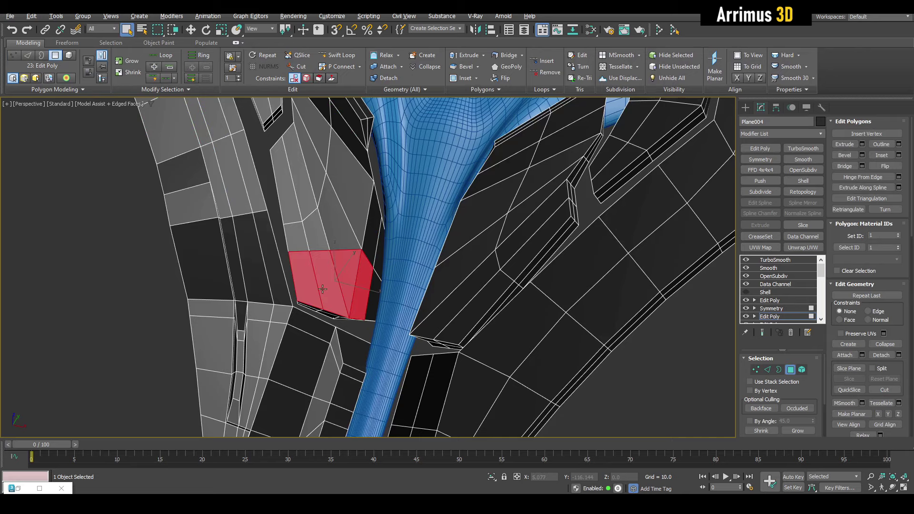
key("z")
key("ctrl+shift+b")
key("r")
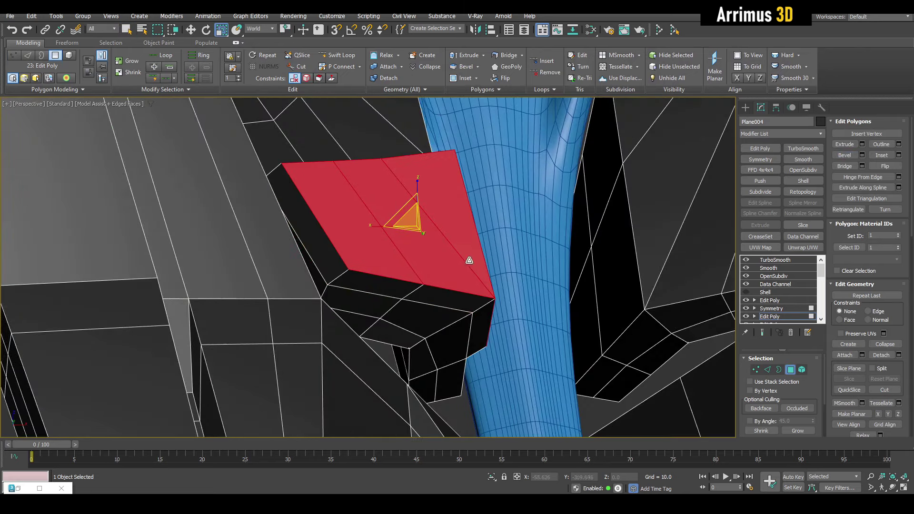
scroll(381, 247, "up", 5)
key("F4")
scroll(398, 257, "down", 3)
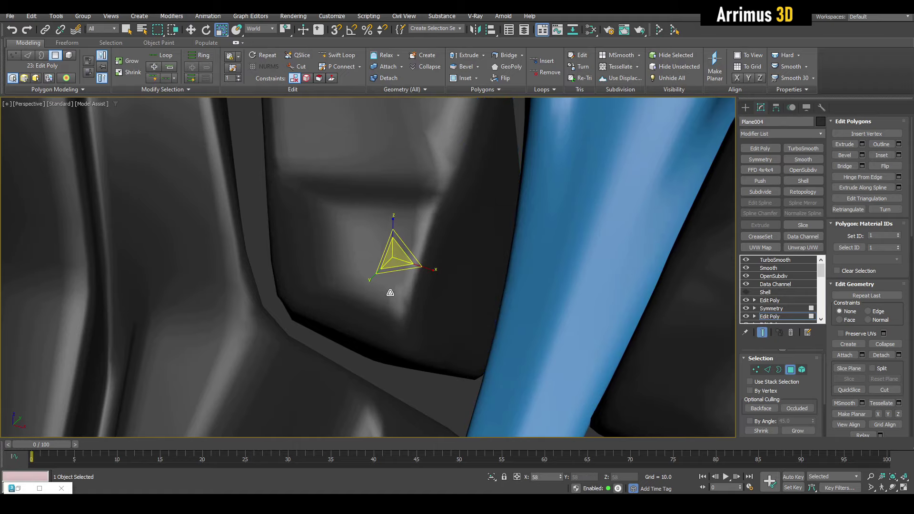
key("F4")
key("w")
Scale the beveled plate faces uniformly to 74% to form the inset recess.
mouse_move(398, 240)
middle_mouse_down("alt")
mouse_move(374, 246)
mouse_move(381, 224)
middle_mouse_up("alt")
scroll(372, 248, "up", 3)
key("F4")
middle_click_drag(338, 266, 364, 255, "alt")
key("F4")
key("r")
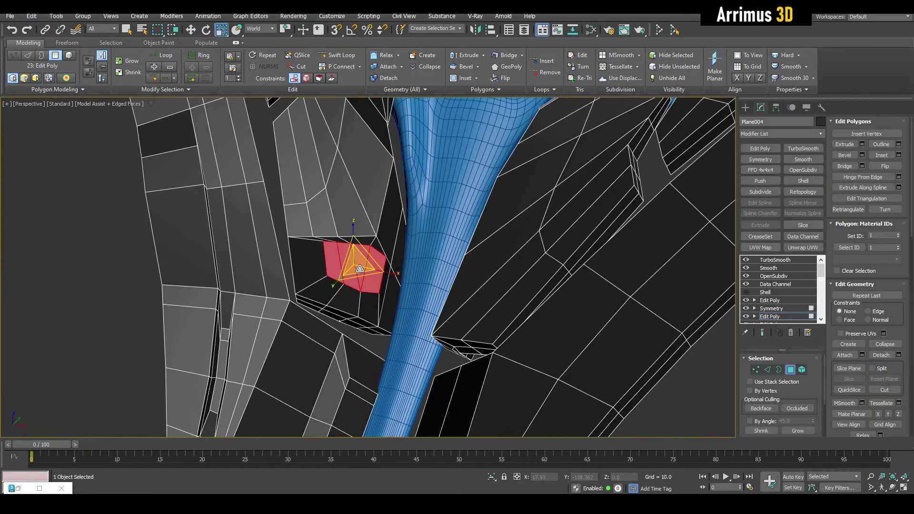
left_click_drag(360, 268, 366, 286)
key("F4")
middle_click_drag(366, 286, 379, 259, "alt")
key("q")
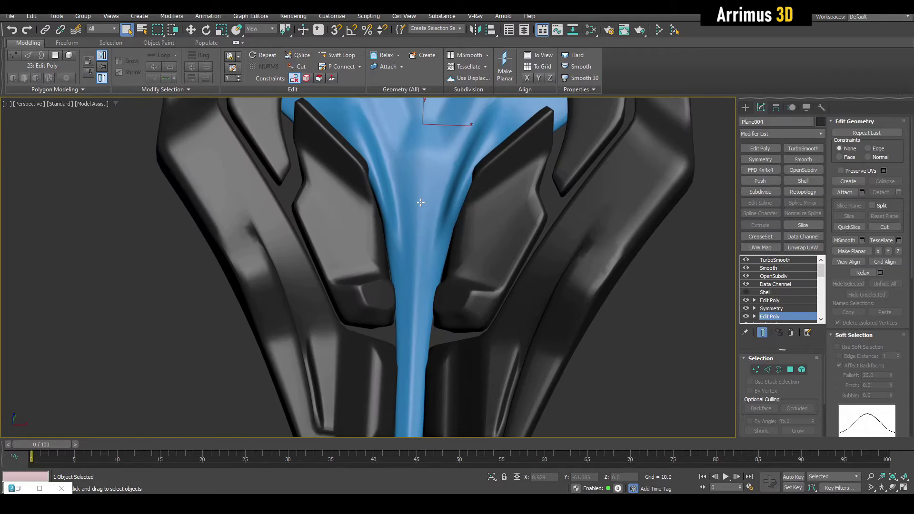
Inspect the angled plate's cage edges, clearing the edge selection and previewing the smoothed shape.
key("1")
key("F4")
scroll(310, 236, "up", 5)
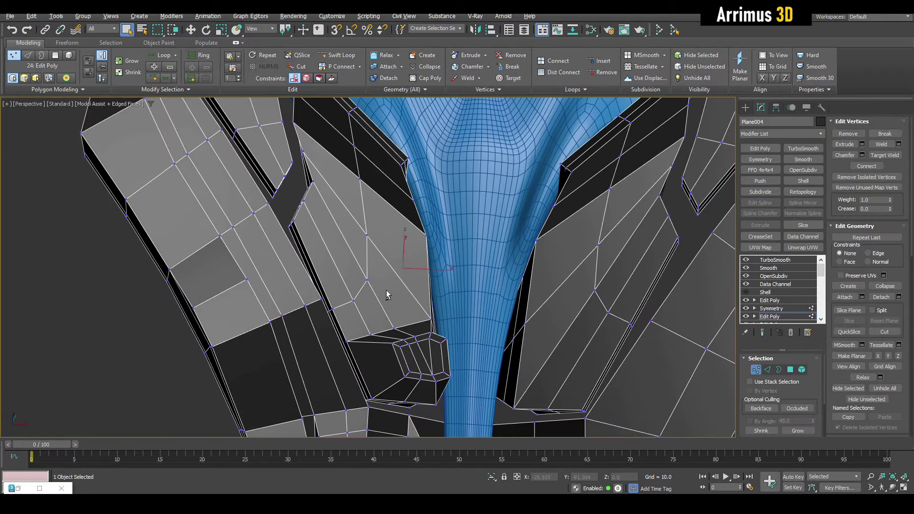
middle_click_drag(386, 295, 354, 341, "alt")
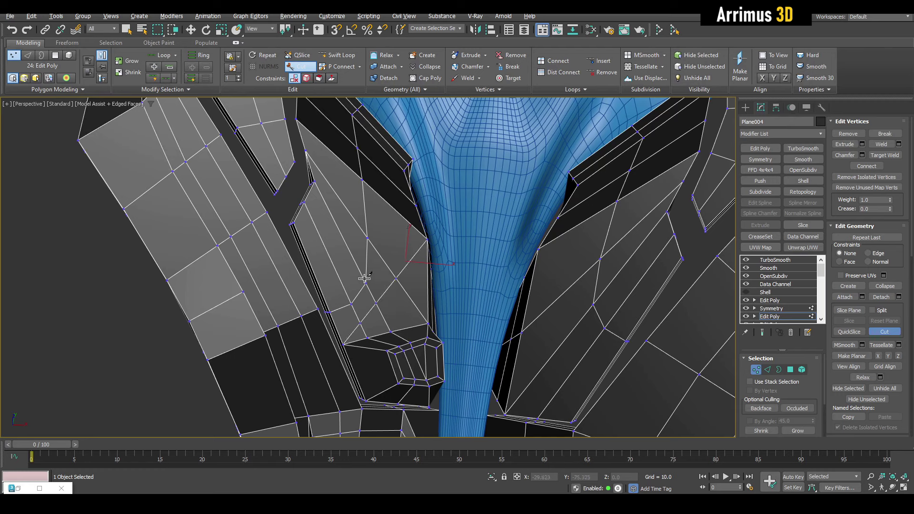
key("2")
left_click(342, 305)
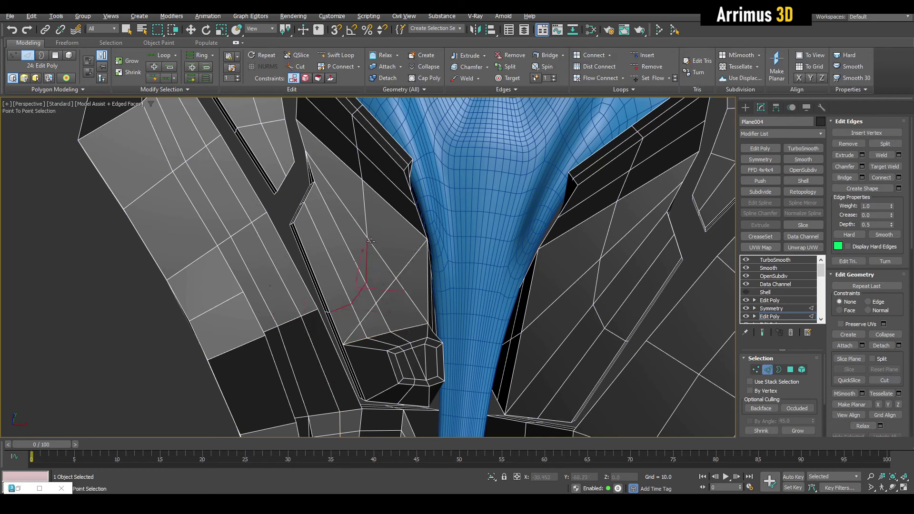
mouse_move(373, 242)
middle_mouse_down("alt")
mouse_move(384, 250)
mouse_move(364, 271)
mouse_move(373, 267)
middle_mouse_up("alt")
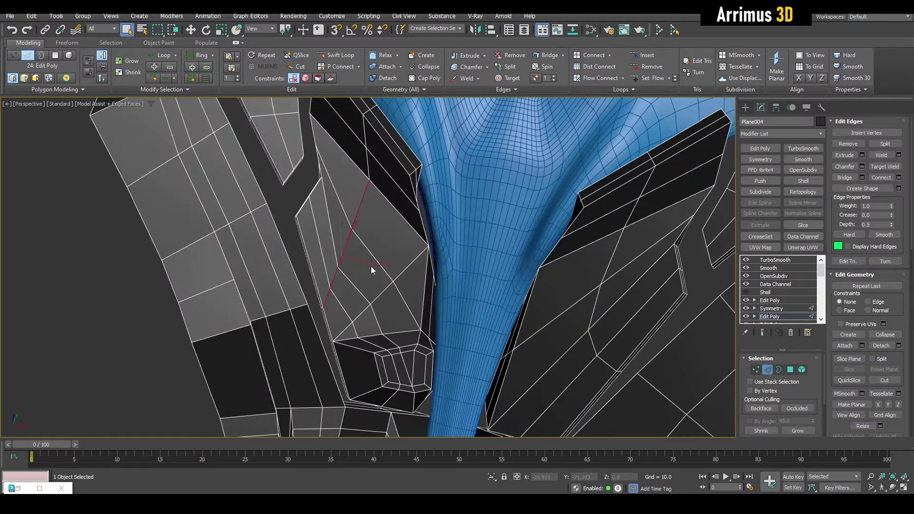
middle_click_drag(436, 237, 447, 241, "alt")
left_click(762, 332)
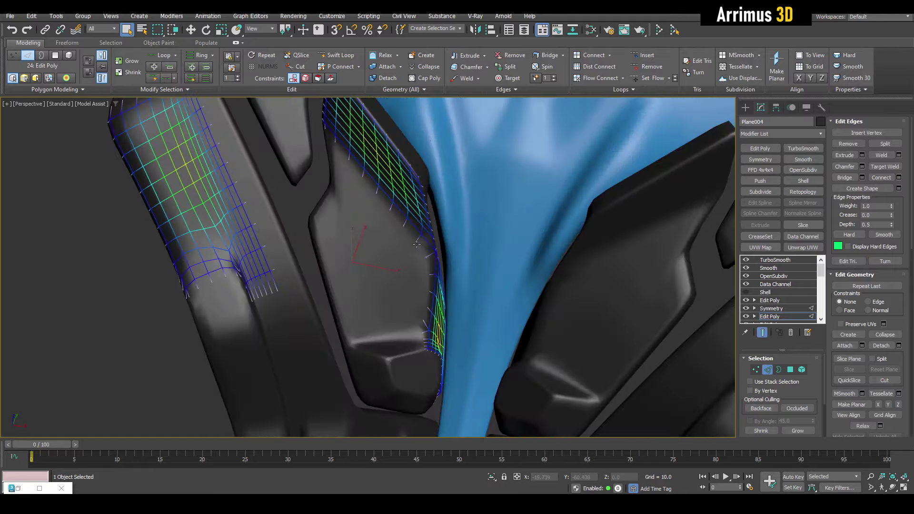
scroll(512, 182, "up", 2)
key("2")
key("1")
scroll(402, 257, "down", 3)
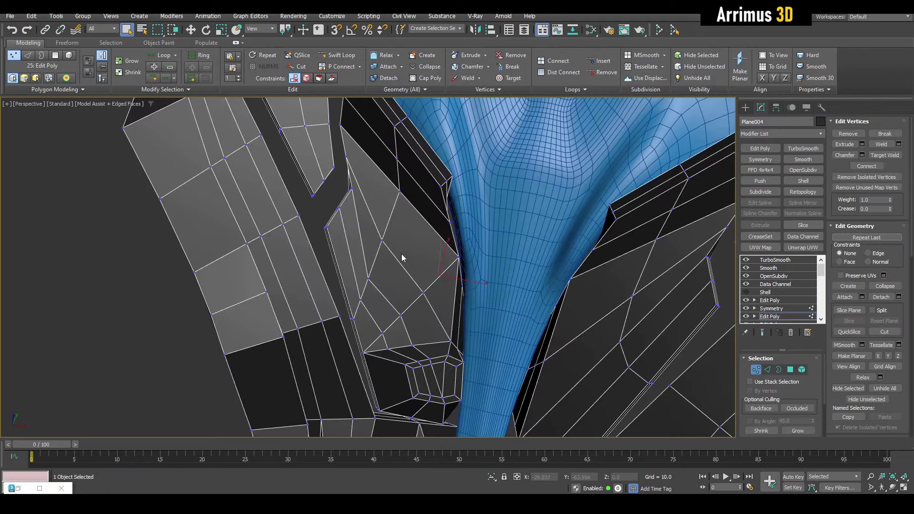
Insert a new edge loop across the angled plate beside the blue core.
key("2")
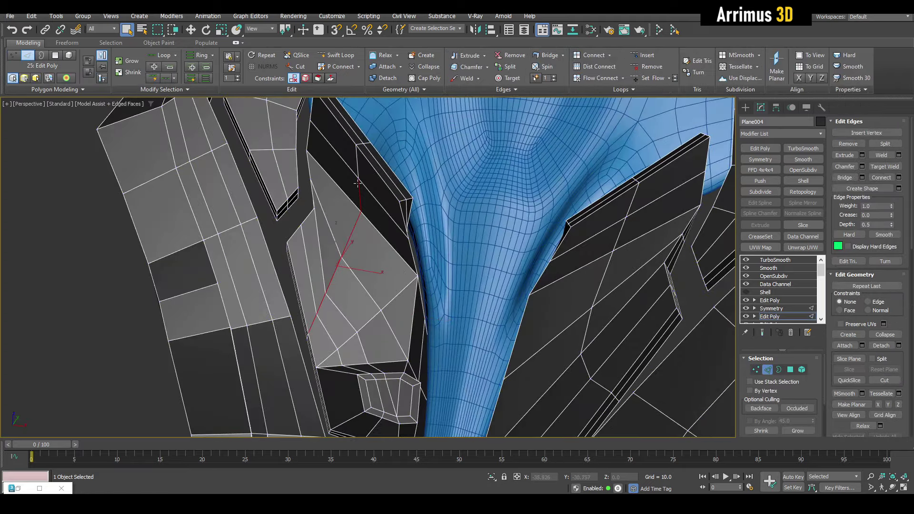
middle_click_drag(445, 201, 447, 208)
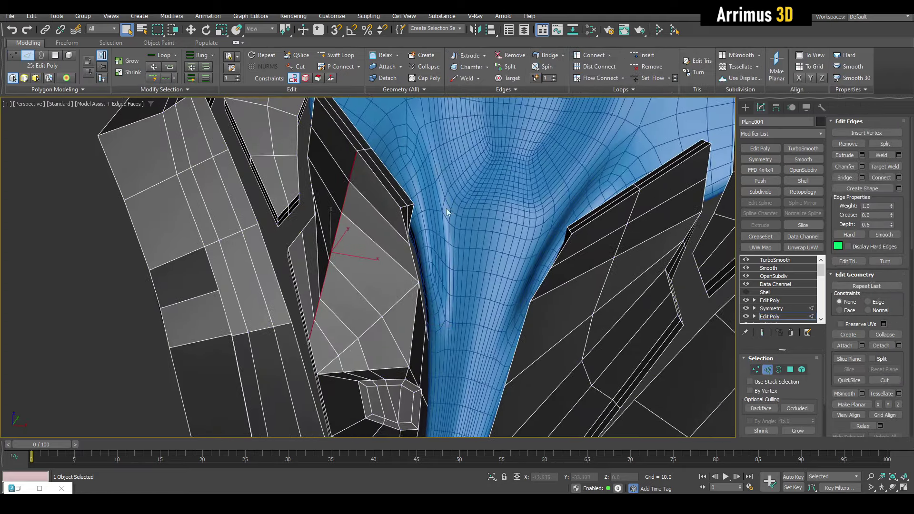
scroll(438, 215, "down", 2)
key("1")
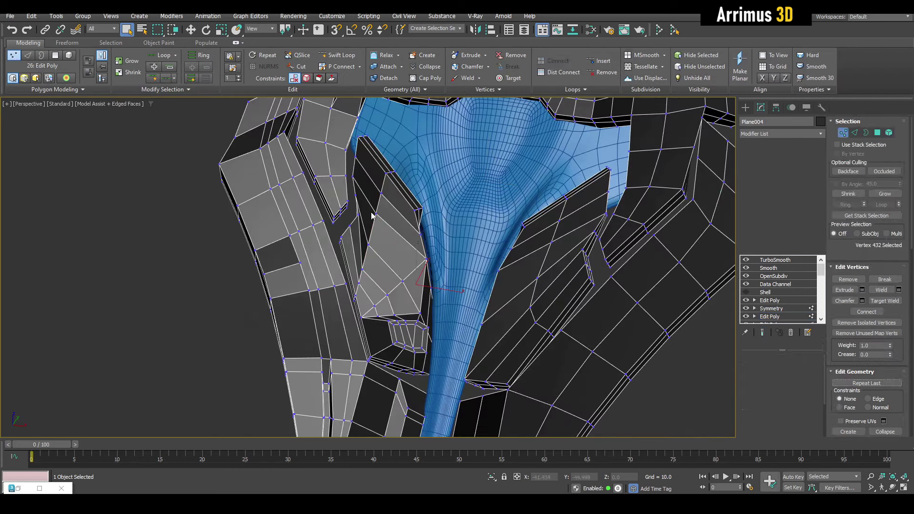
key("alt+1")
key("2")
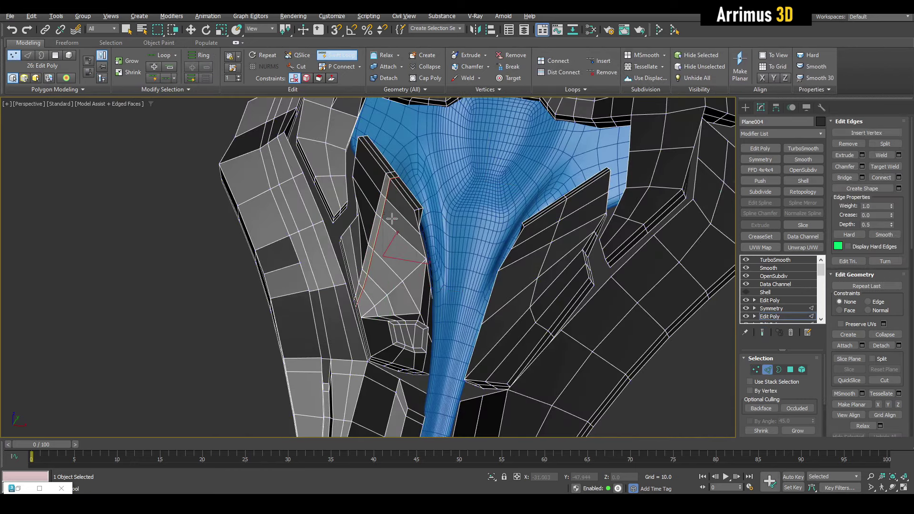
key("2")
key("F4")
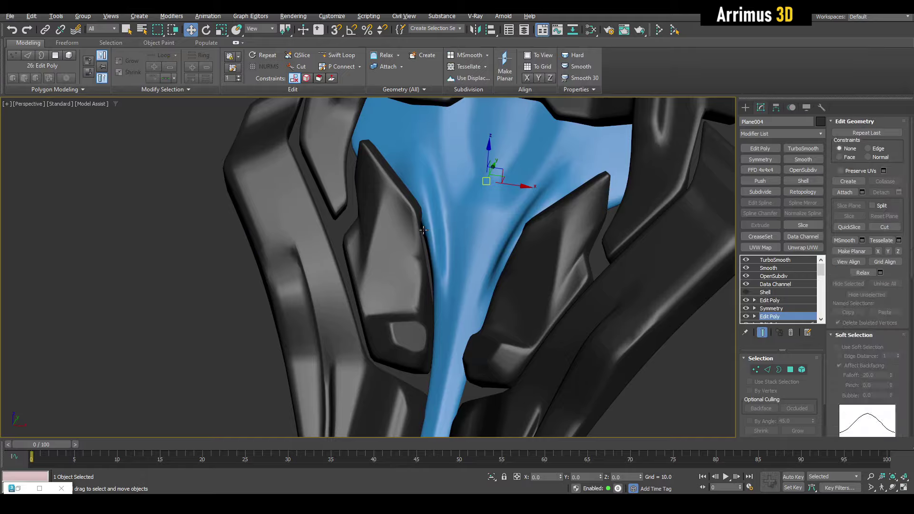
Orbit around the plate, toggling the wireframe cage to check the smoothing.
key("1")
key("F4")
mouse_move(475, 217)
middle_mouse_down("alt")
mouse_move(454, 248)
mouse_move(427, 219)
mouse_move(394, 272)
mouse_move(408, 261)
middle_mouse_up("alt")
scroll(408, 242, "up", 3)
scroll(415, 275, "up", 2)
key("F4")
scroll(409, 261, "down", 3)
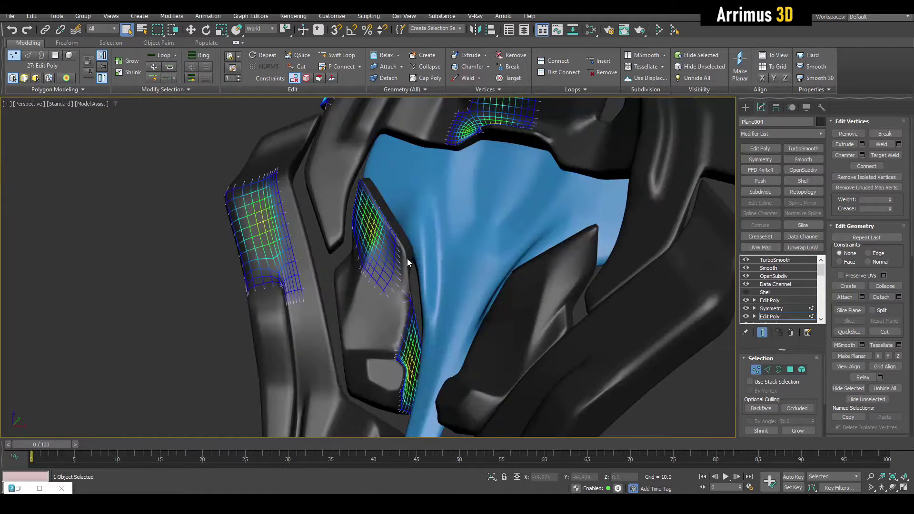
key("F4")
Bevel two faces on the inner plate's edge outward into a fin.
key("4")
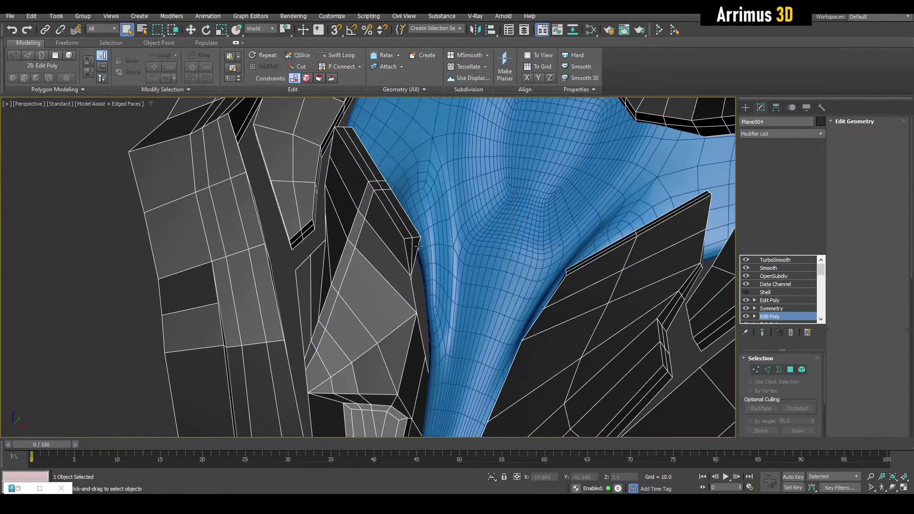
scroll(411, 231, "up", 3)
left_click_drag(411, 231, 400, 264)
middle_click_drag(391, 311, 404, 266, "alt")
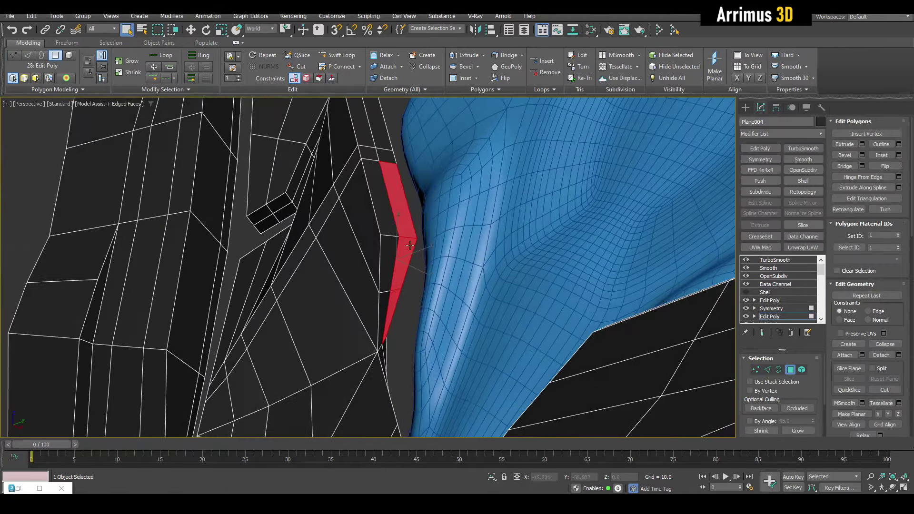
key("ctrl+shift+b")
left_click_drag(410, 247, 448, 208)
middle_click_drag(444, 209, 419, 235, "alt")
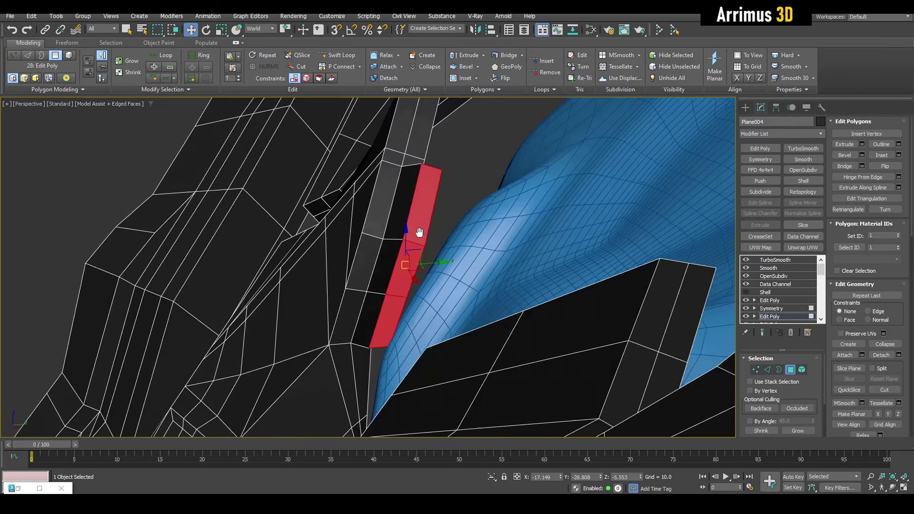
Move and rotate the fin to a diagonal angle and preview it smoothed.
key("w")
mouse_move(437, 238)
left_mouse_down()
mouse_move(431, 231)
mouse_move(457, 233)
mouse_move(469, 246)
left_mouse_up()
key("e")
key("w")
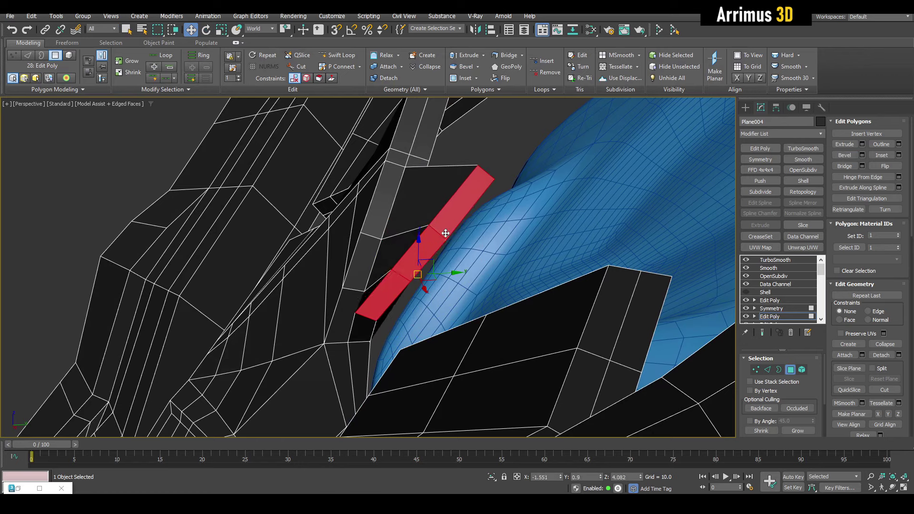
middle_click_drag(462, 243, 521, 272, "alt")
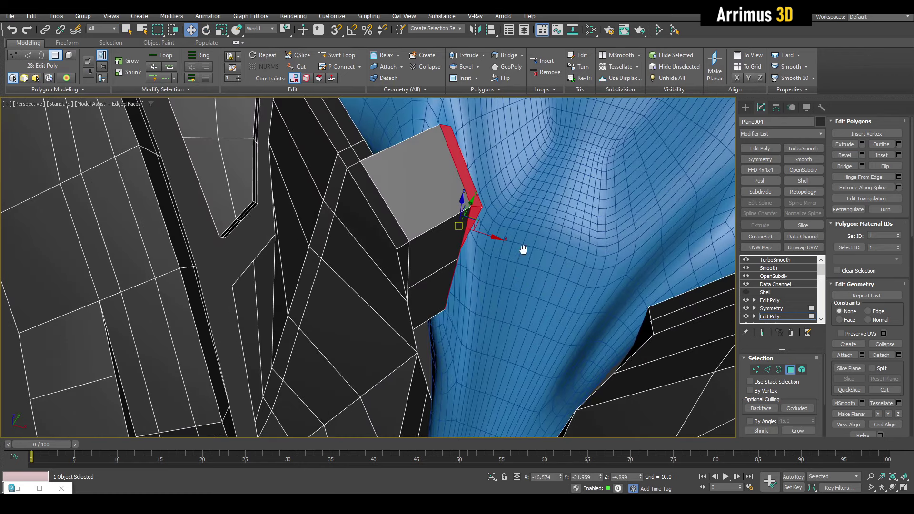
key("F4")
scroll(515, 254, "down", 5)
key("1")
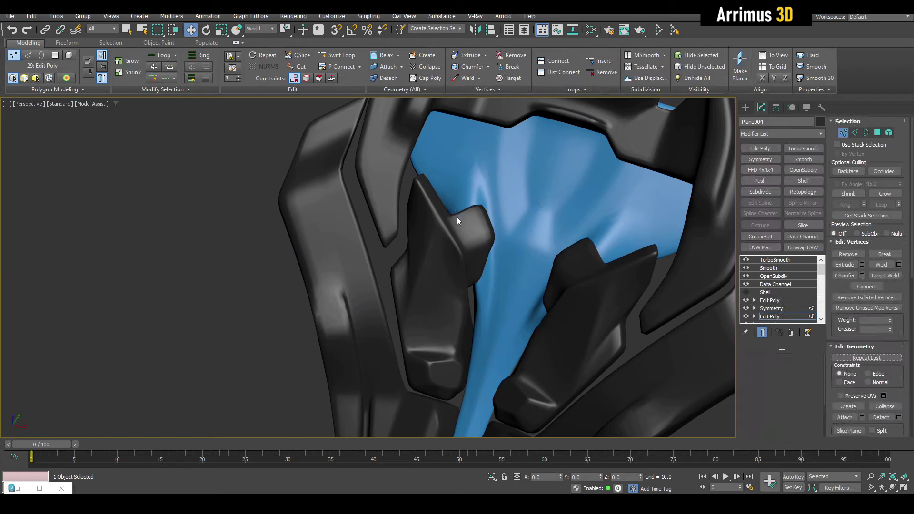
scroll(456, 217, "up", 8)
Pull the fin's top vertex down and right to shape its tip.
key("F4")
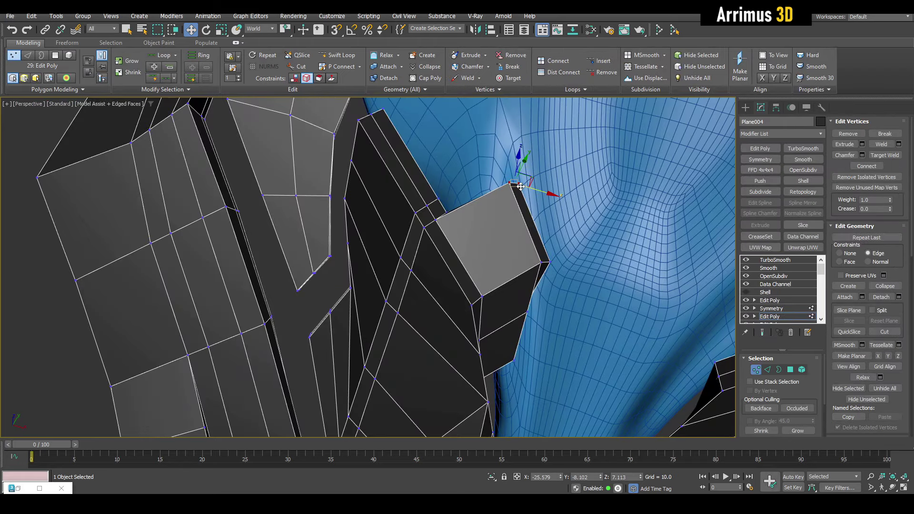
left_click_drag(515, 185, 533, 205)
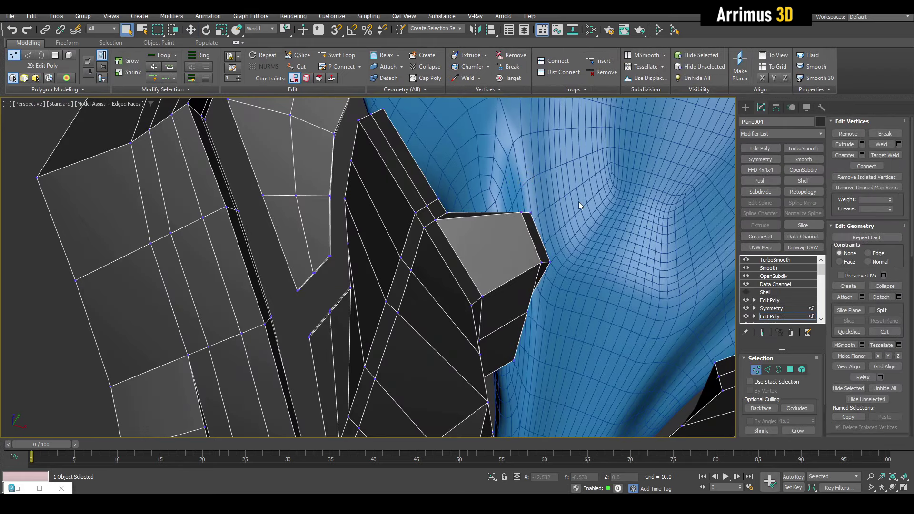
scroll(579, 201, "down", 5)
key("1")
key("F4")
Bevel a strip of faces along the outer panel edge outward into trim.
scroll(497, 206, "up", 4)
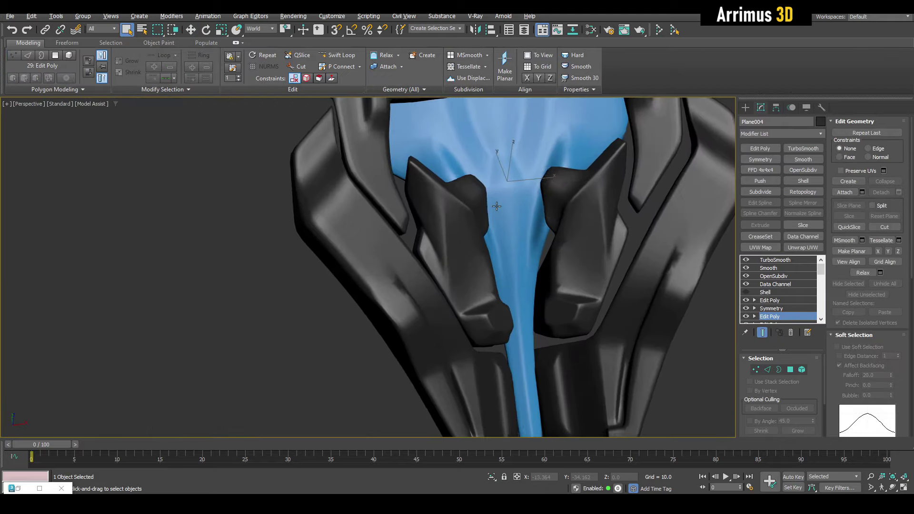
scroll(497, 206, "down", 3)
scroll(497, 207, "down", 2)
mouse_move(496, 206)
middle_mouse_down("alt")
mouse_move(514, 177)
mouse_move(441, 234)
middle_mouse_up("alt")
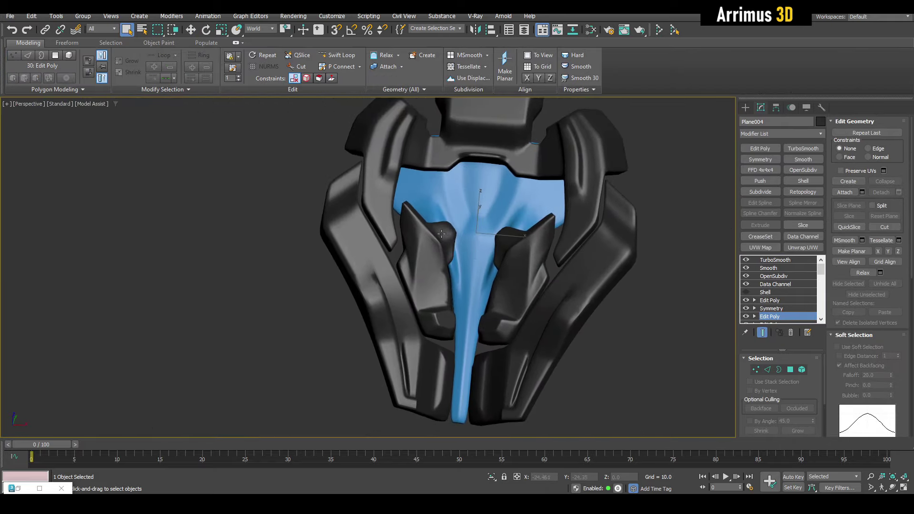
key("4")
key("F4")
scroll(370, 271, "up", 5)
middle_click_drag(370, 270, 388, 293, "alt")
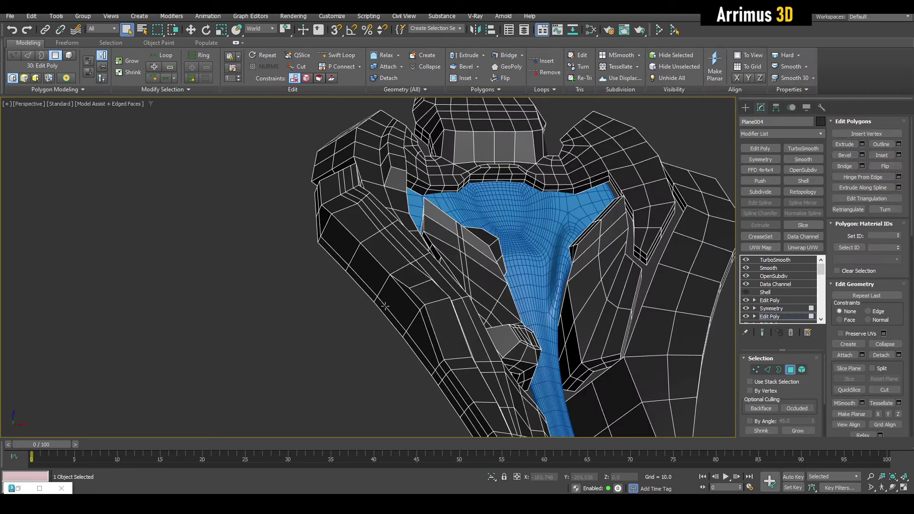
left_click(386, 306)
left_click(316, 232)
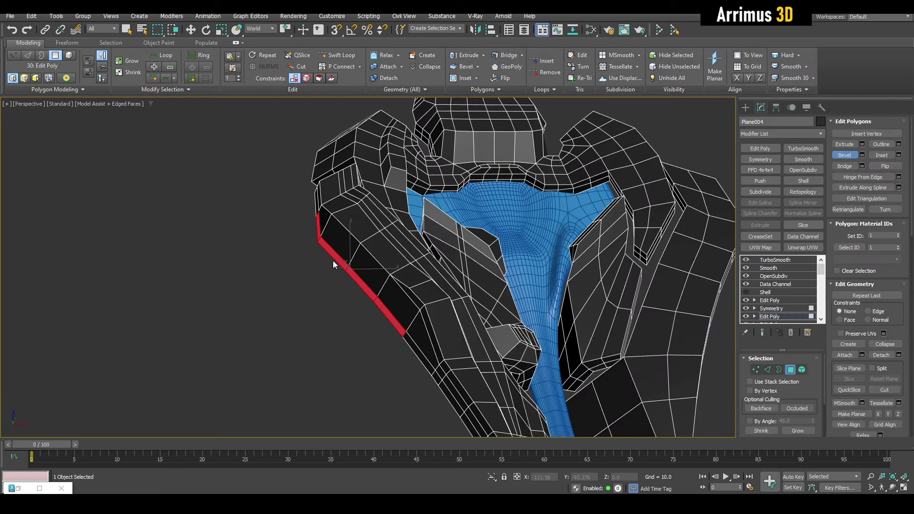
left_click_drag(338, 260, 402, 206)
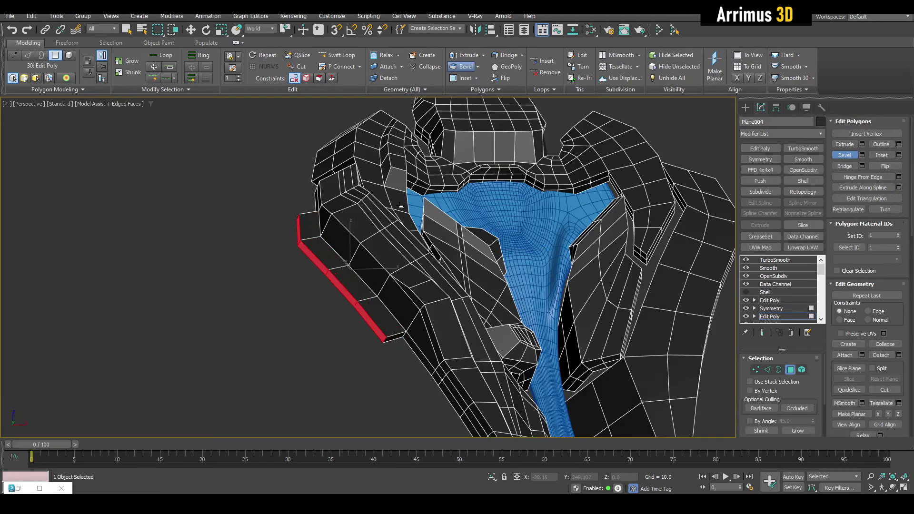
Nudge an edge of the new trim slightly up and left.
key("2")
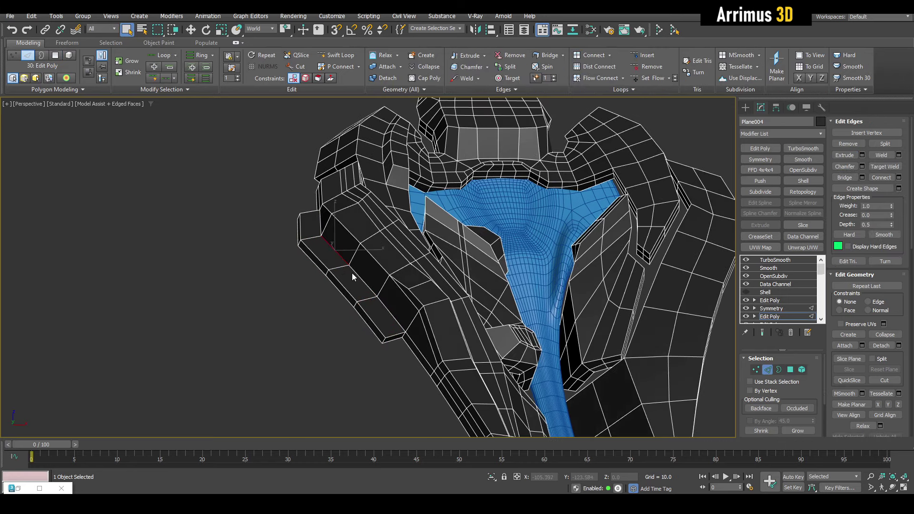
left_click(352, 269)
key("w")
middle_click_drag(349, 267, 359, 256, "alt")
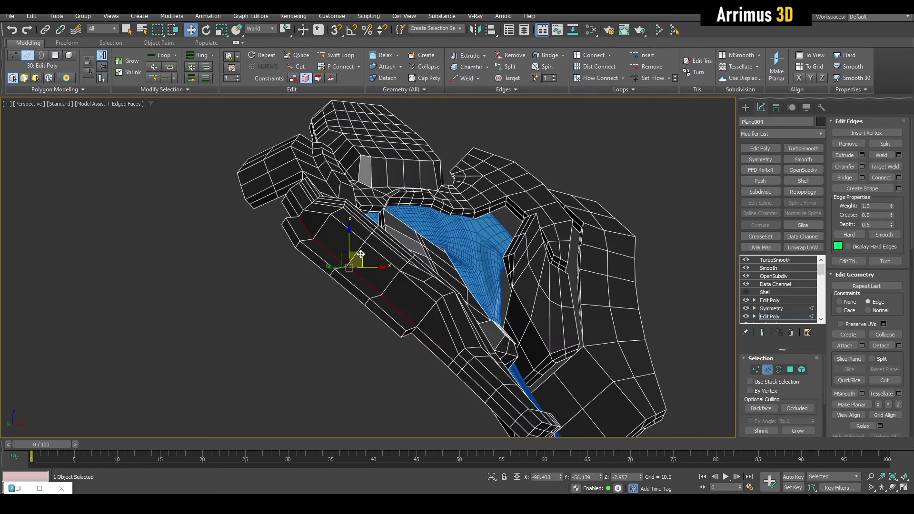
left_click_drag(361, 254, 360, 247)
key("q")
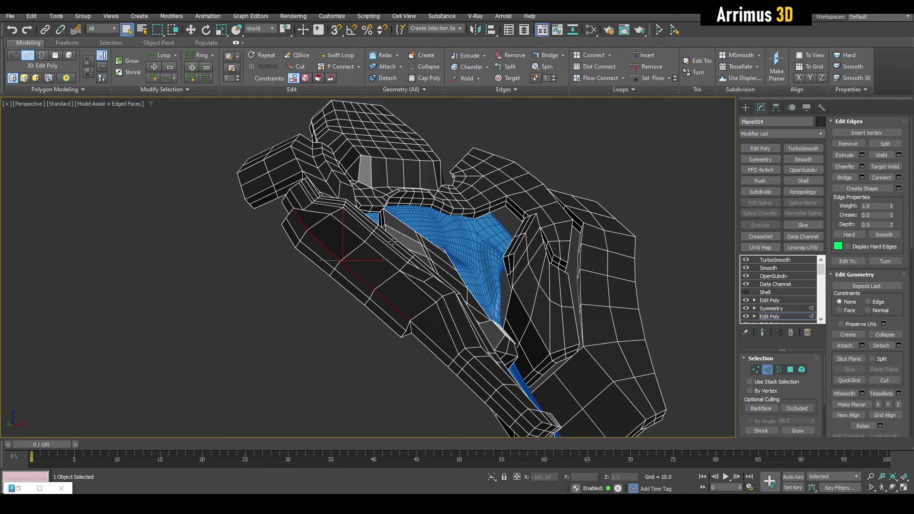
mouse_move(354, 248)
middle_mouse_down("alt")
mouse_move(349, 279)
mouse_move(367, 312)
mouse_move(348, 284)
middle_mouse_up("alt")
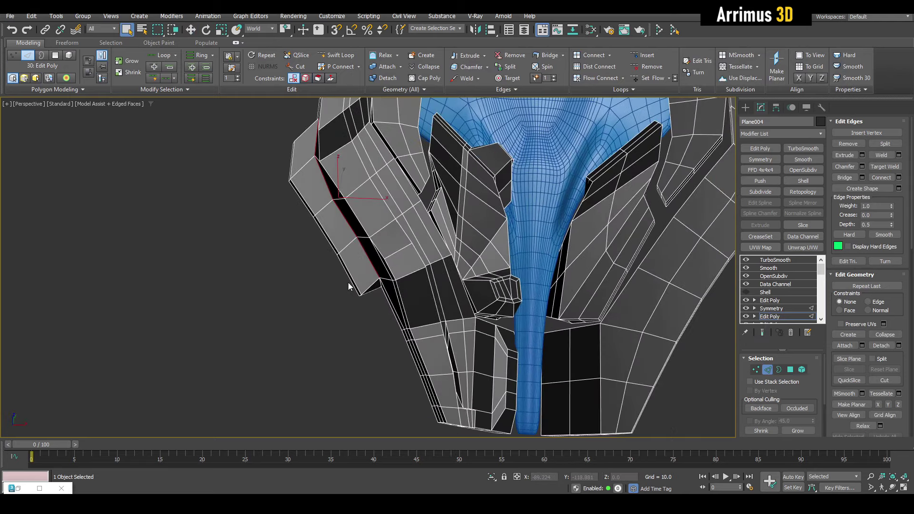
Select a panel vertex and try moving it with the edge constraint.
key("1")
mouse_move(348, 283)
left_mouse_down()
mouse_move(365, 309)
mouse_move(349, 283)
left_mouse_up()
key("w")
key("shift+x")
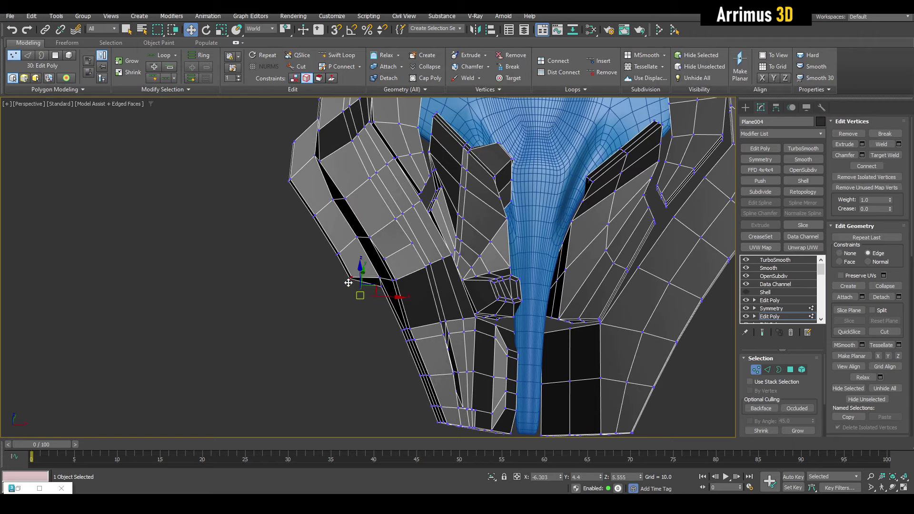
key("shift+x")
middle_click_drag(335, 208, 334, 267)
Show the armor smoothed without edged faces, fit it in view, deselect and orbit.
key("F4")
key("ctrl+e")
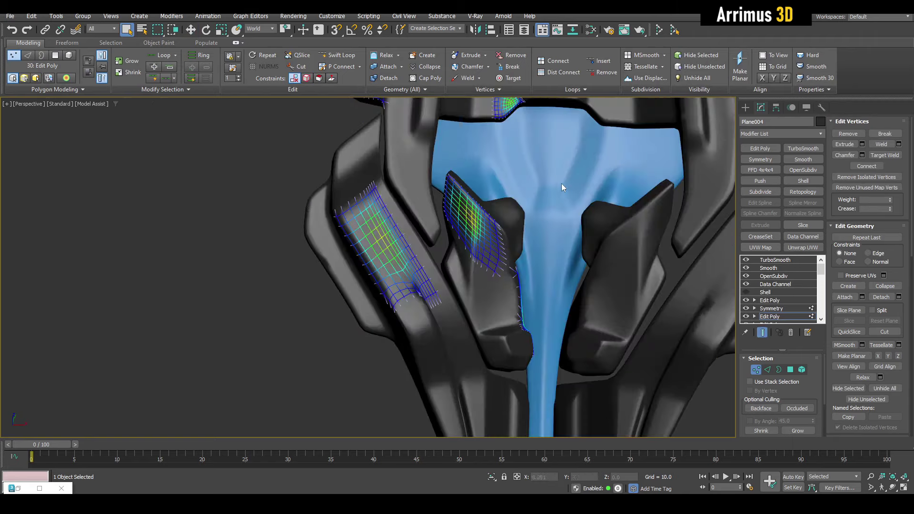
scroll(512, 263, "down", 10)
key("1")
scroll(344, 229, "up", 10)
key("F4")
key("ctrl+e")
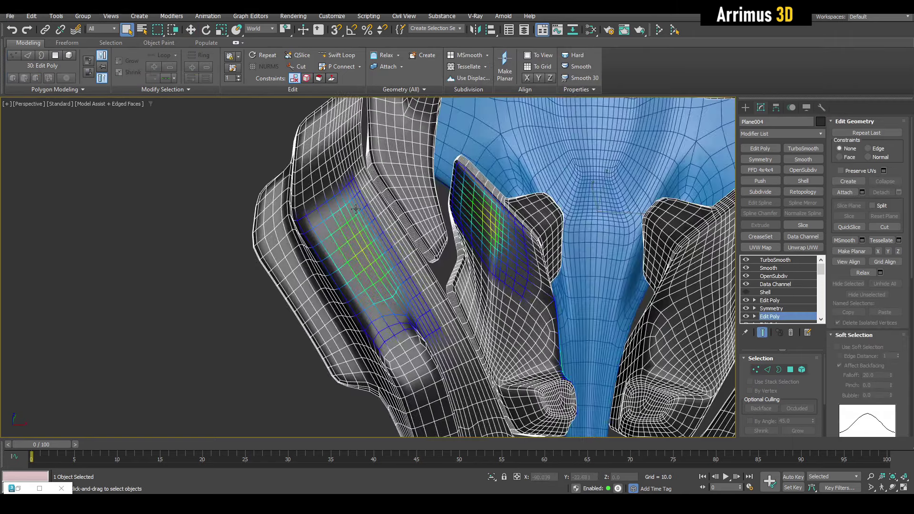
key("F4")
key("ctrl+e")
scroll(344, 229, "down", 10)
key("F4")
key("F4")
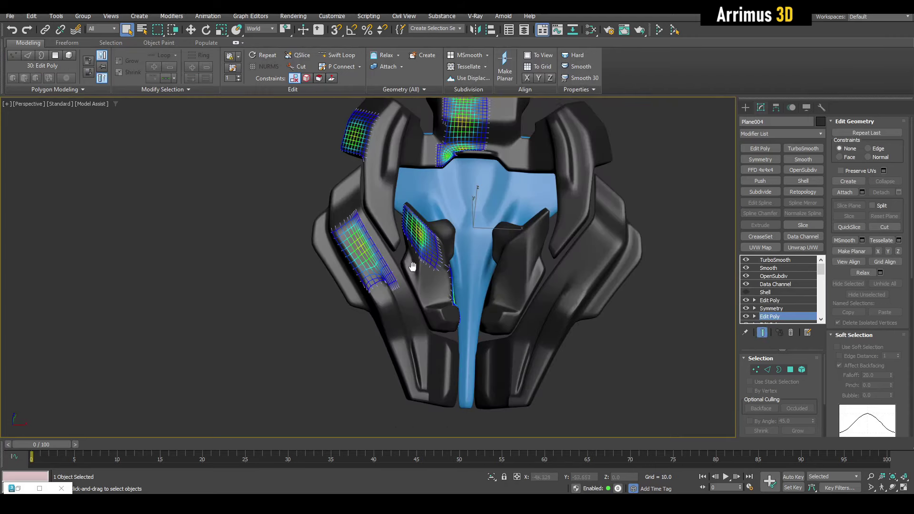
scroll(363, 259, "down", 1)
key("ctrl+d")
mouse_move(364, 258)
middle_mouse_down("alt")
mouse_move(525, 181)
mouse_move(519, 223)
middle_mouse_up("alt")
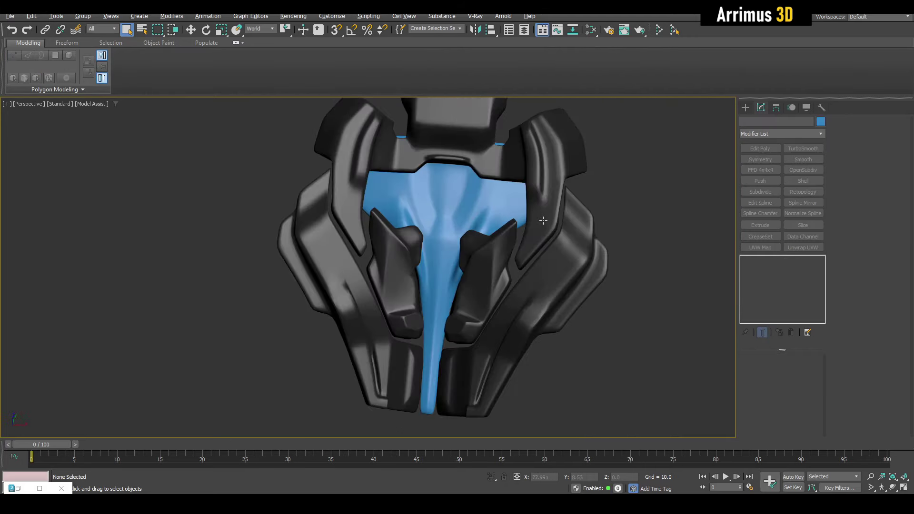
Enable Face snapping in Grid and Snap Settings and turn on 3D Snaps.
key("F4")
key("F4")
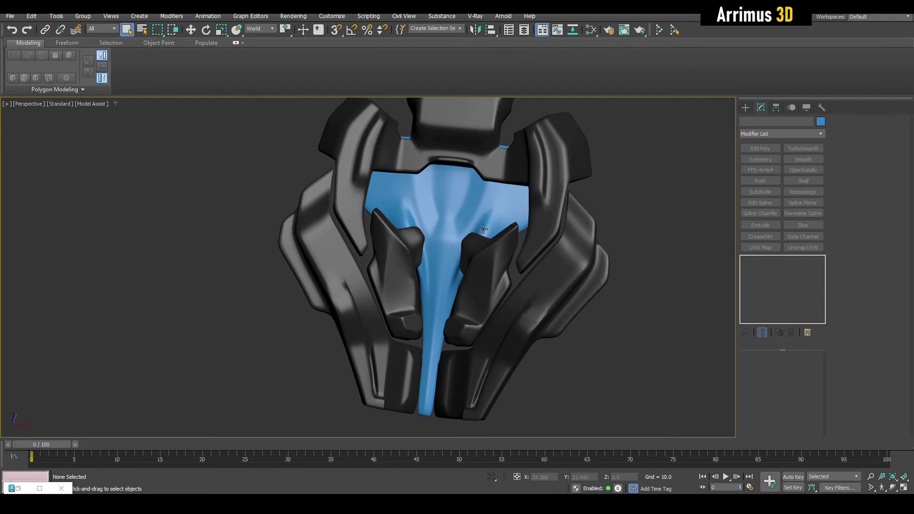
key("F4")
mouse_move(483, 229)
middle_mouse_down()
mouse_move(476, 256)
mouse_move(436, 241)
middle_mouse_up()
key("F4")
key("F4")
key("F4")
scroll(435, 241, "up", 3)
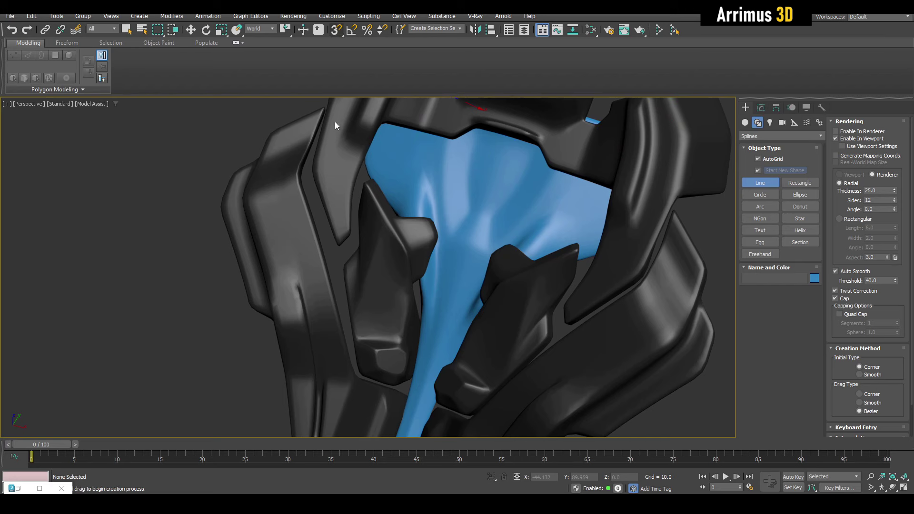
right_click(336, 30)
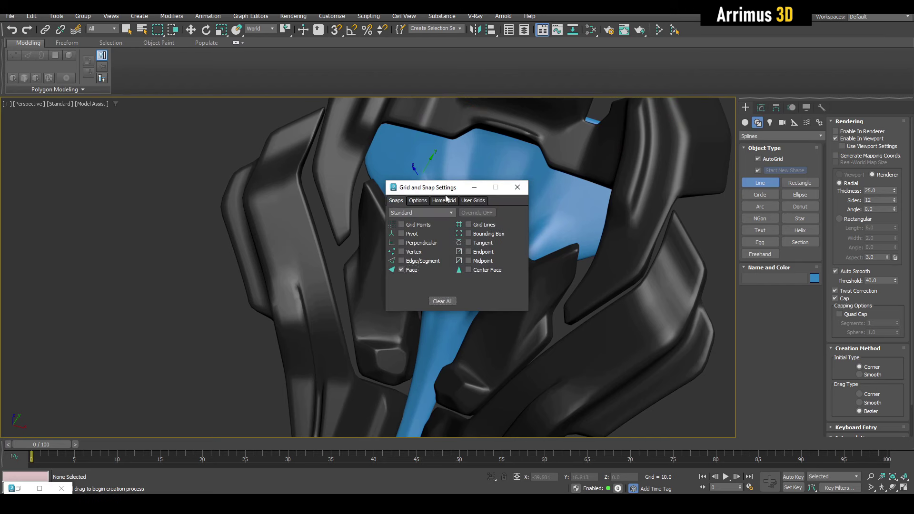
mouse_move(449, 191)
left_mouse_down()
mouse_move(179, 253)
mouse_move(121, 291)
left_mouse_up()
mouse_move(239, 302)
middle_mouse_down("alt")
mouse_move(359, 302)
mouse_move(406, 271)
mouse_move(394, 300)
mouse_move(406, 330)
middle_mouse_up("alt")
key("s")
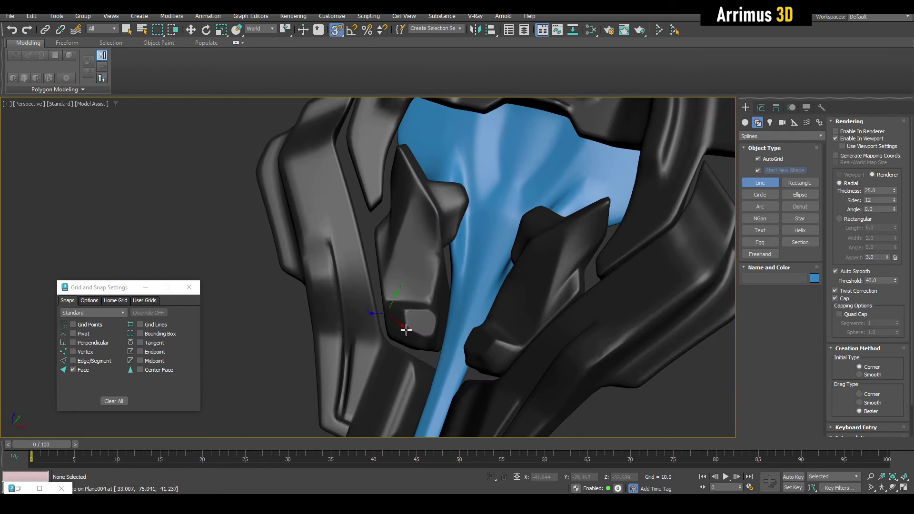
Draw a line snapped to the core up the armor's left side and over the top.
left_click(422, 368)
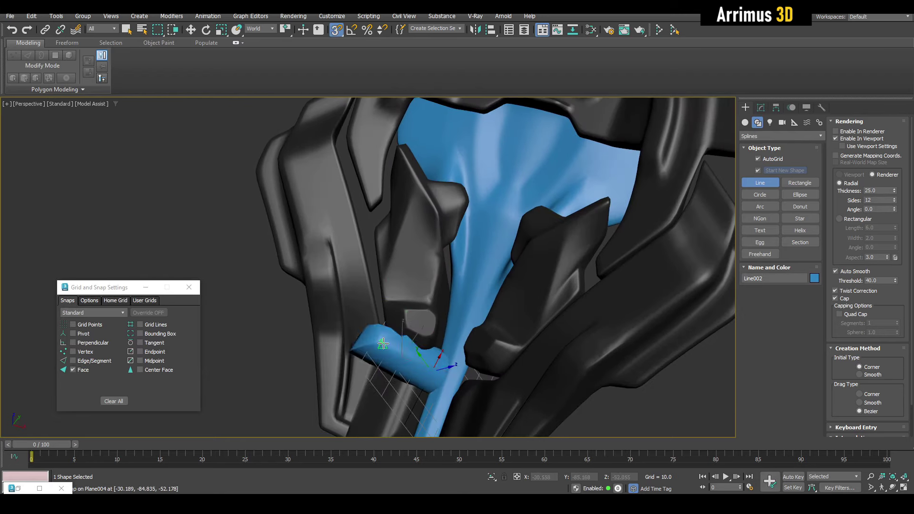
left_click(368, 335)
mouse_move(350, 233)
middle_mouse_down("alt")
mouse_move(362, 244)
mouse_move(351, 244)
mouse_move(330, 191)
middle_mouse_up("alt")
left_click(330, 191)
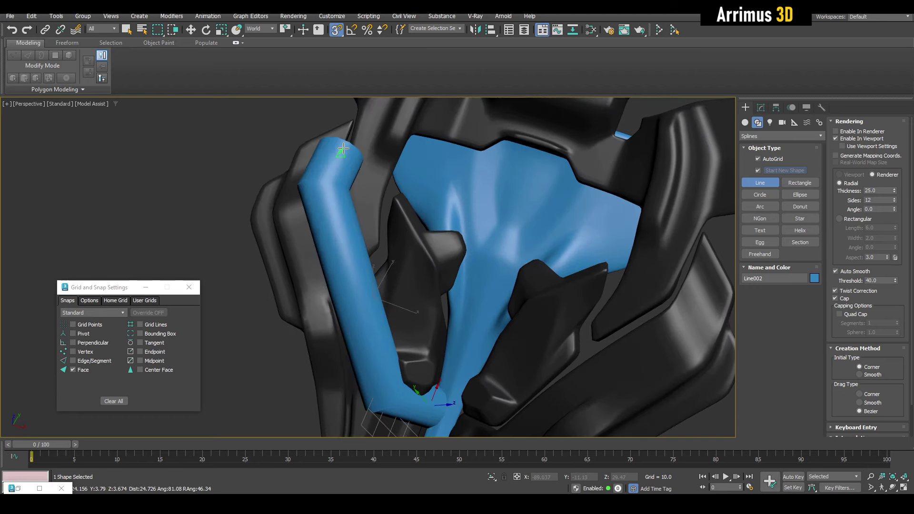
mouse_move(344, 136)
middle_mouse_down("alt")
mouse_move(343, 256)
mouse_move(347, 190)
middle_mouse_up("alt")
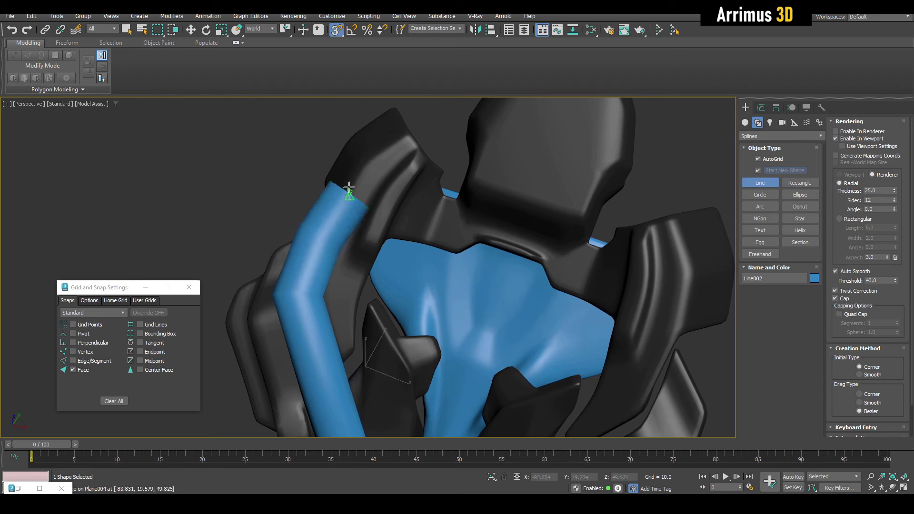
left_click(363, 158)
middle_click_drag(363, 158, 428, 158, "alt")
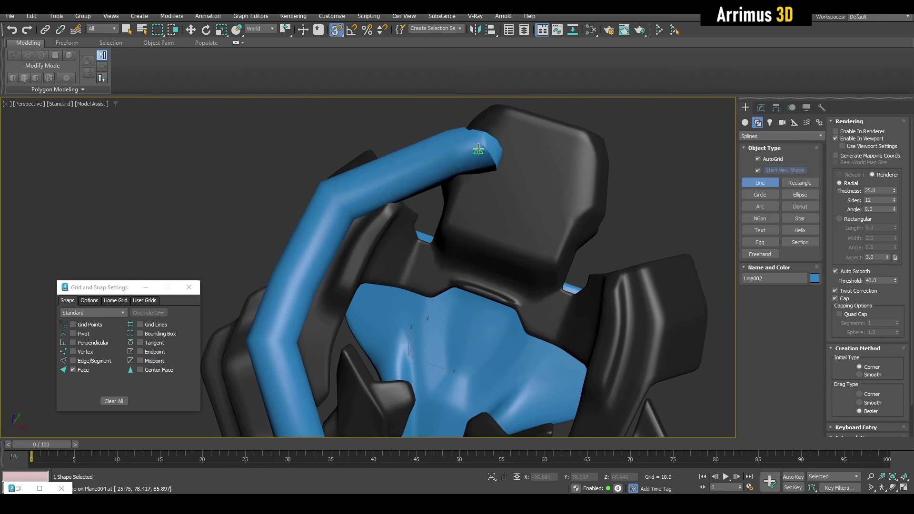
left_click(477, 143)
right_click(478, 143)
Turn off snapping and shift the tube's upper points down and inward.
middle_click_drag(539, 174, 227, 252, "alt")
key("s")
middle_click_drag(286, 169, 476, 157, "alt")
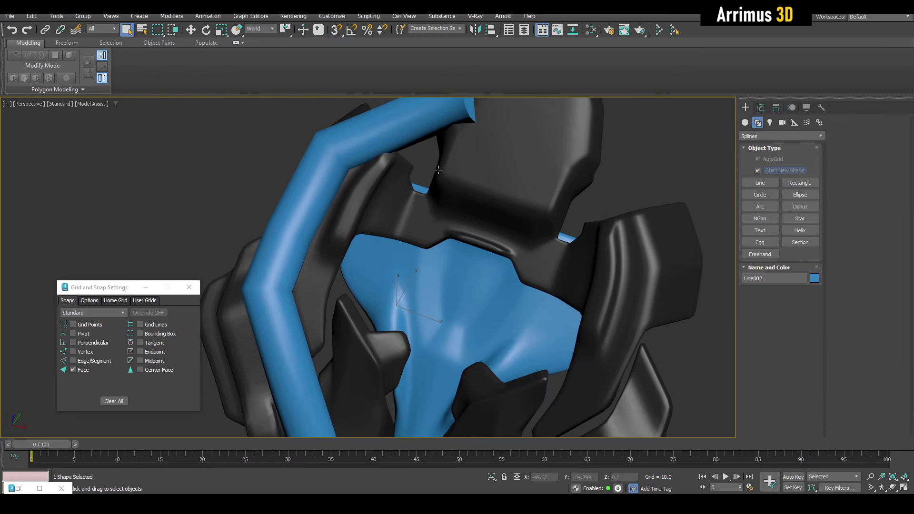
key("w")
mouse_move(423, 286)
middle_mouse_down("alt")
mouse_move(383, 214)
mouse_move(392, 235)
middle_mouse_up("alt")
left_click_drag(374, 222, 389, 243)
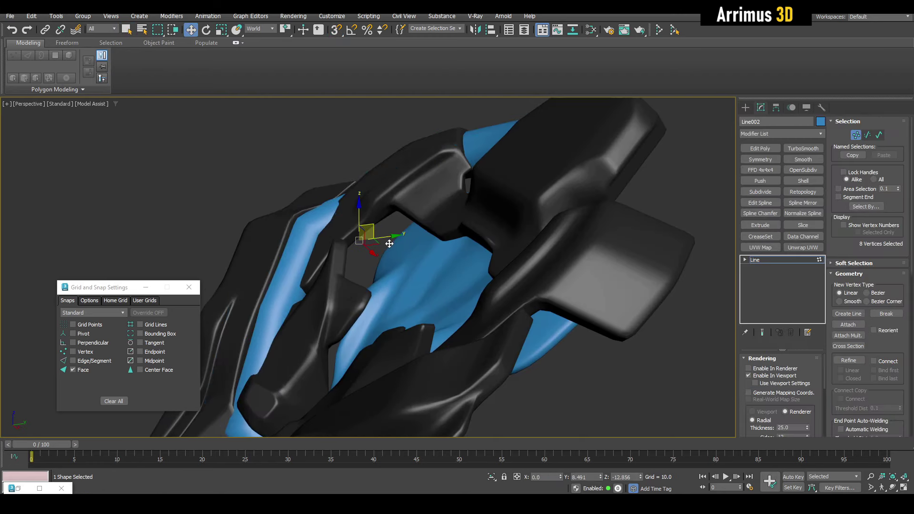
mouse_move(390, 245)
middle_mouse_down("alt")
mouse_move(419, 276)
mouse_move(366, 243)
middle_mouse_up("alt")
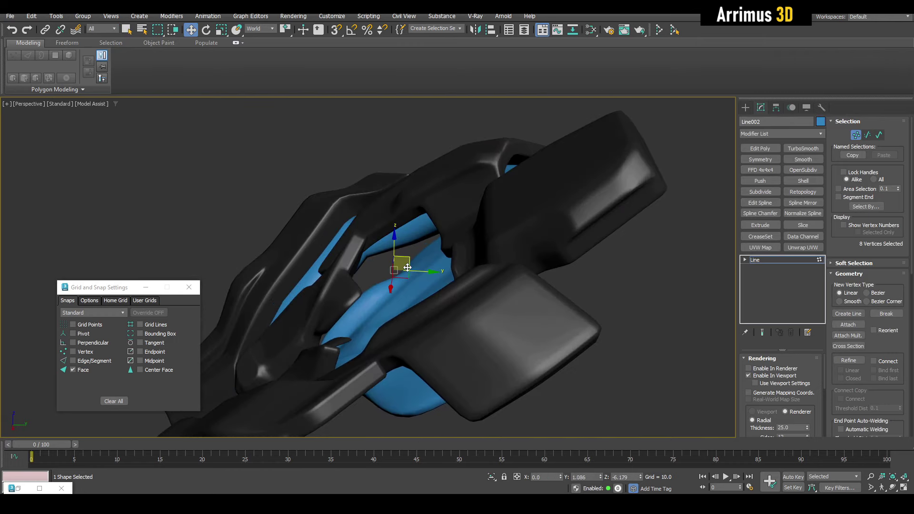
scroll(457, 302, "up", 5)
scroll(457, 302, "down", 2)
scroll(473, 305, "down", 2)
scroll(483, 281, "down", 2)
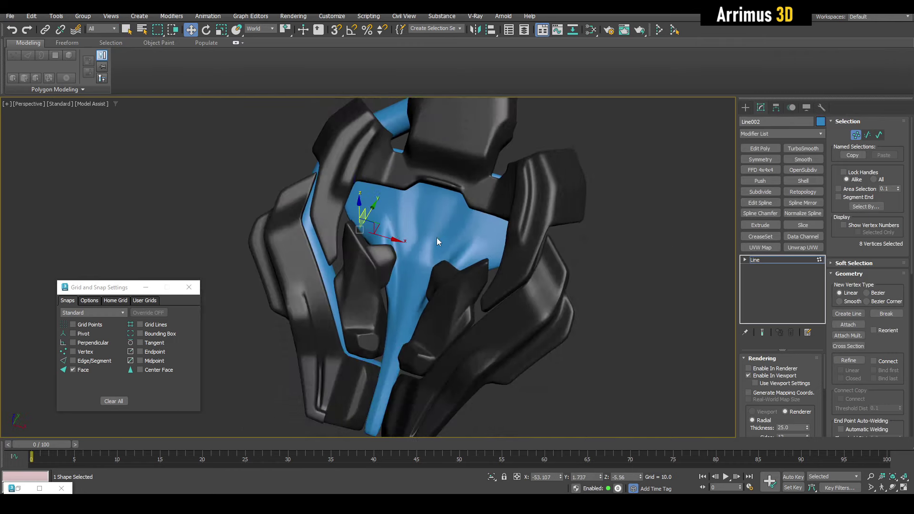
key("1")
key("q")
middle_click_drag(477, 232, 483, 270, "alt")
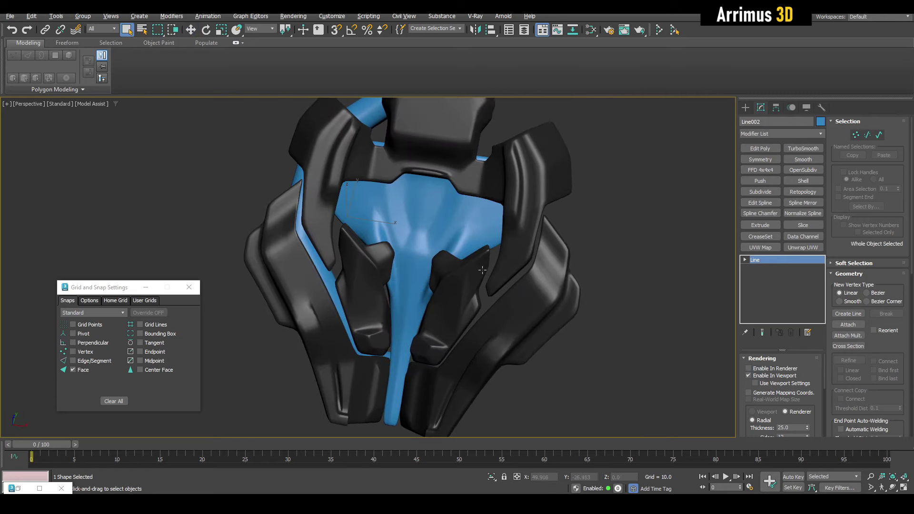
Set the tube's object color to red.
left_click(821, 122)
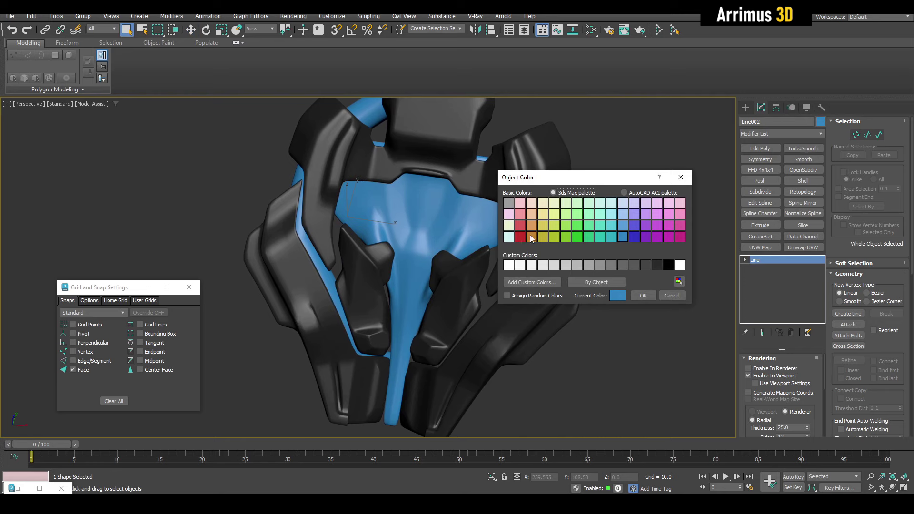
left_click(644, 296)
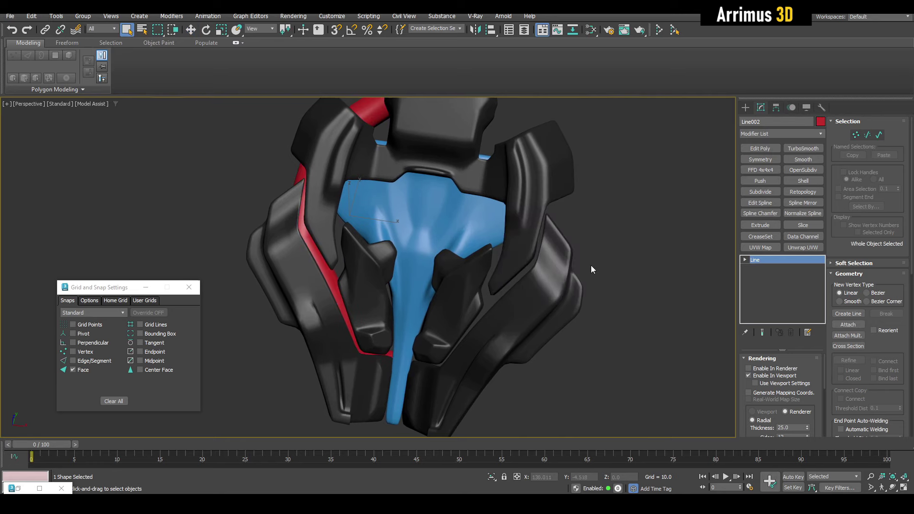
key("F4")
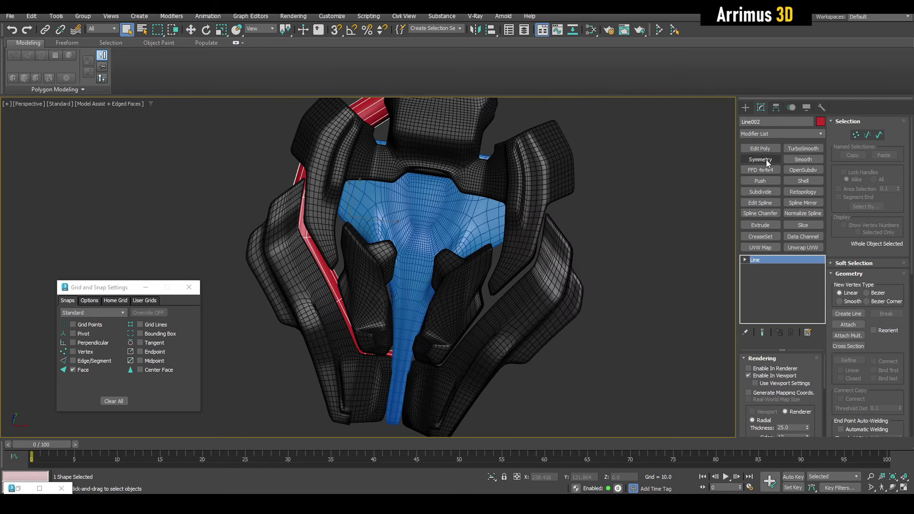
Add a Symmetry modifier mirroring on the X axis instead of Z.
left_click(766, 159)
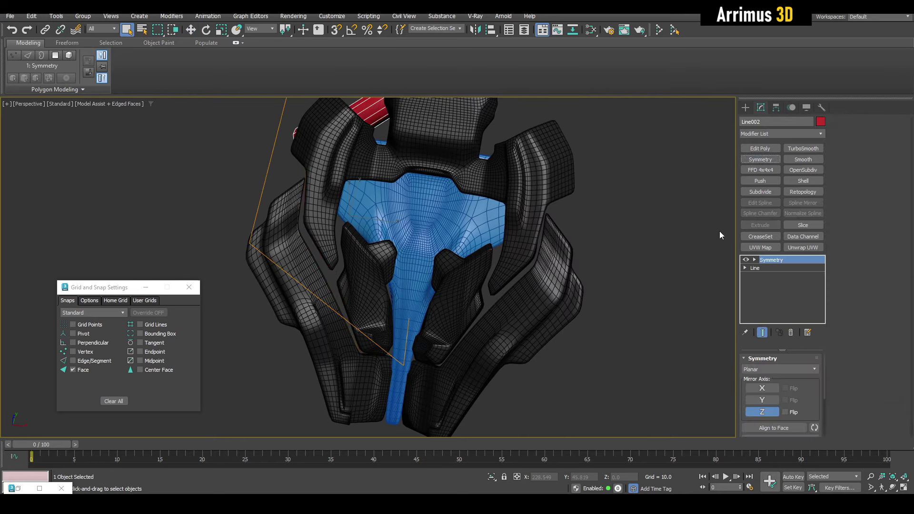
left_click(762, 388)
left_click(762, 411)
key("w")
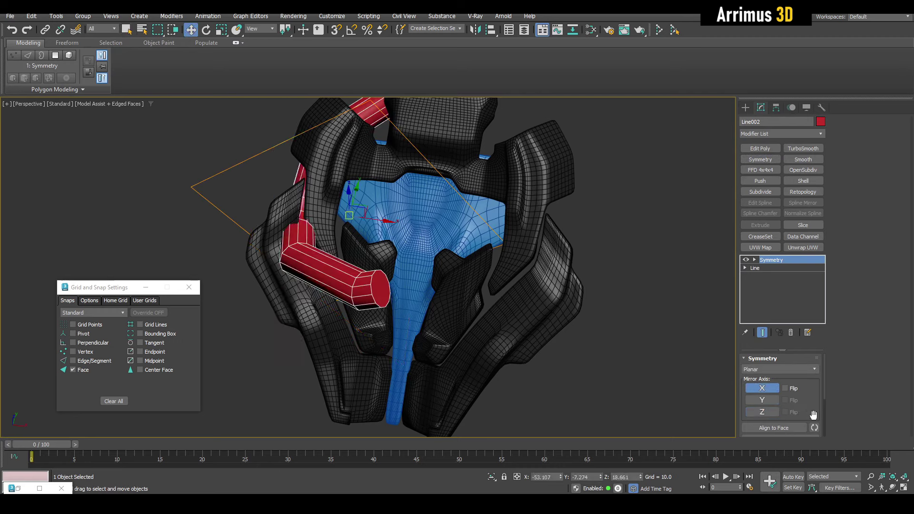
scroll(821, 396, "down", 3)
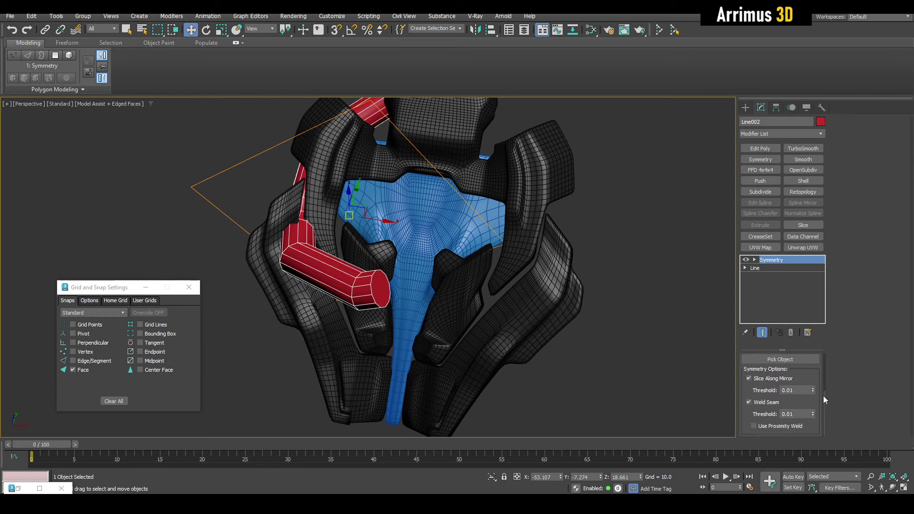
Set Plane004 as the Symmetry mirror object and enable Flip on X.
left_click(763, 358)
left_click(442, 277)
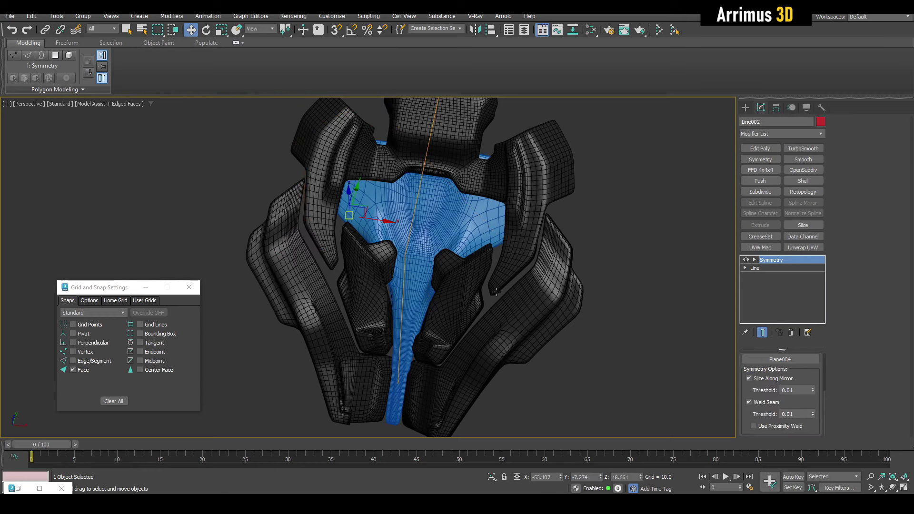
middle_click_drag(496, 291, 831, 400)
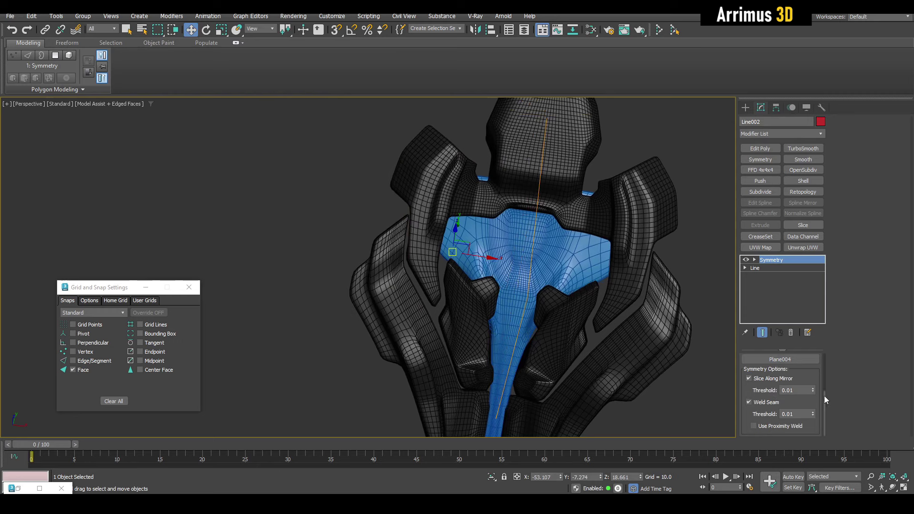
left_click_drag(824, 396, 824, 333)
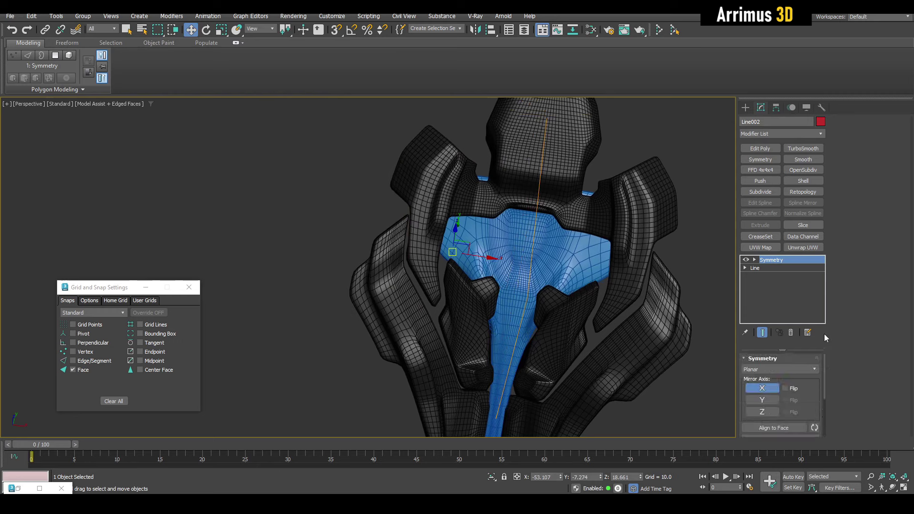
left_click(786, 388)
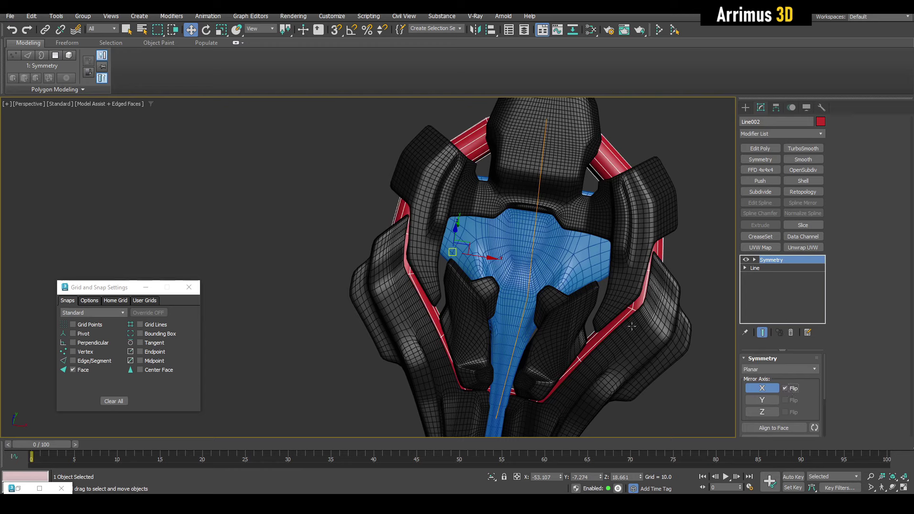
middle_click_drag(750, 262, 722, 250)
key("q")
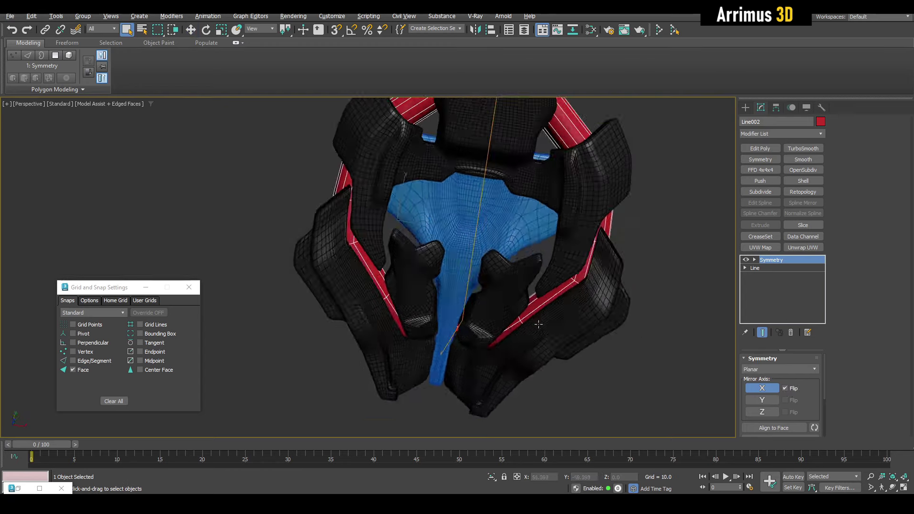
mouse_move(615, 268)
middle_mouse_down("alt")
mouse_move(527, 278)
mouse_move(592, 275)
middle_mouse_up("alt")
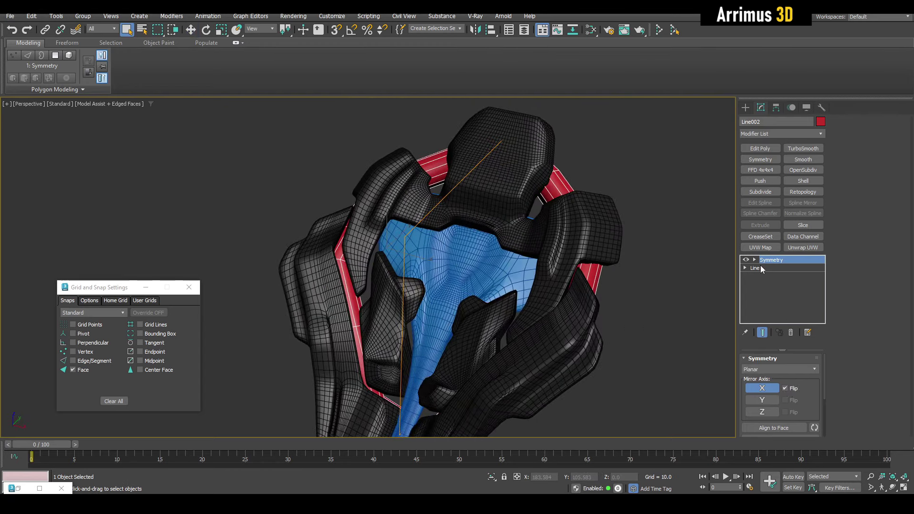
Review Line002's rendering settings, then return to the Symmetry modifier.
left_click(761, 267)
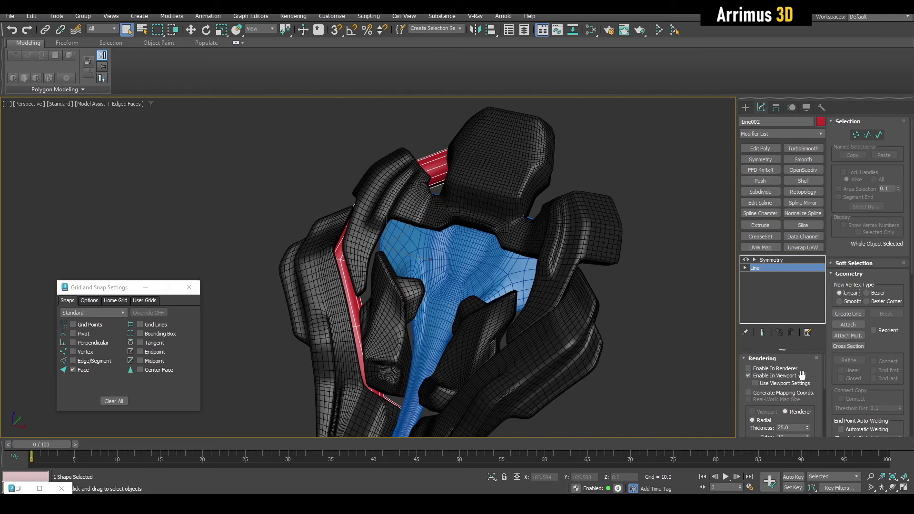
left_click_drag(802, 375, 802, 278)
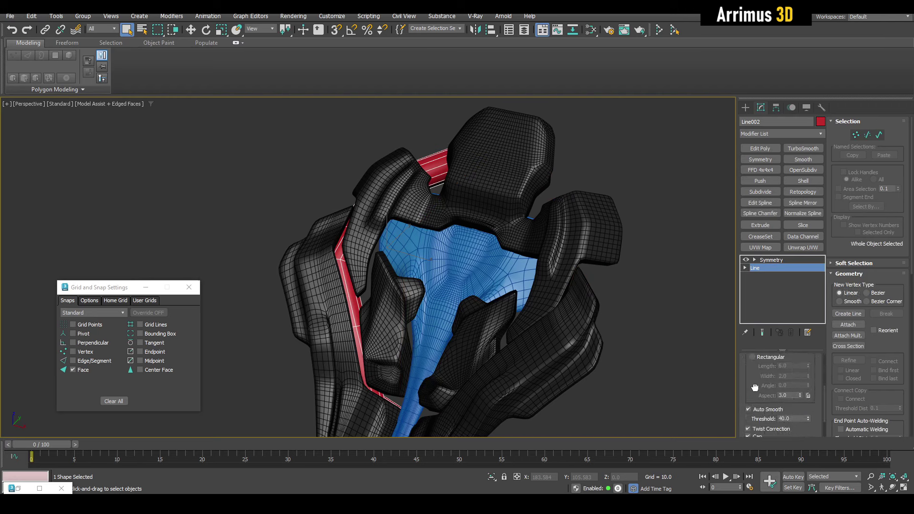
scroll(755, 387, "down", 2)
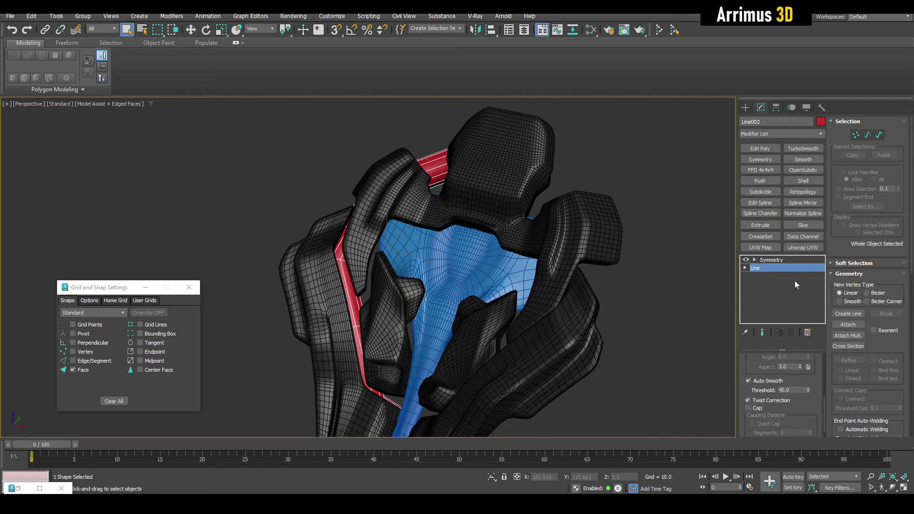
left_click(788, 261)
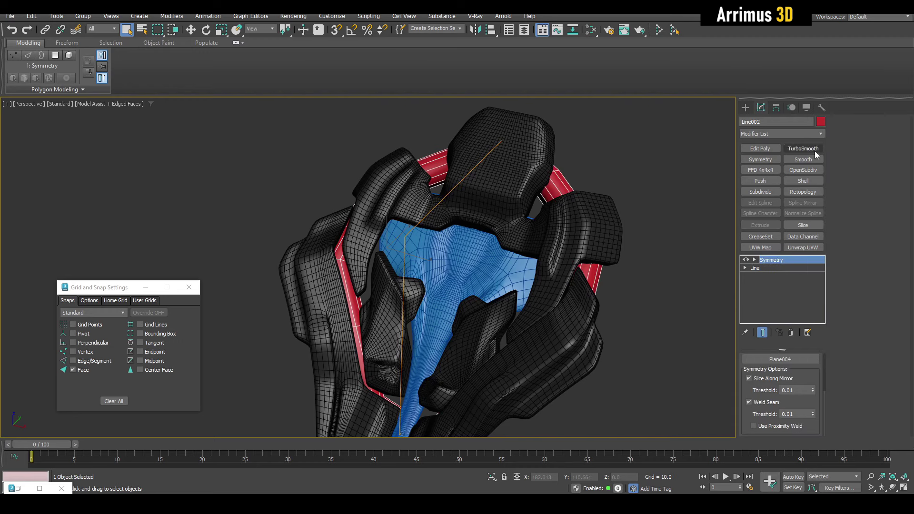
Add TurboSmooth to the tube with Iterations 2 and isoline display.
left_click(813, 150)
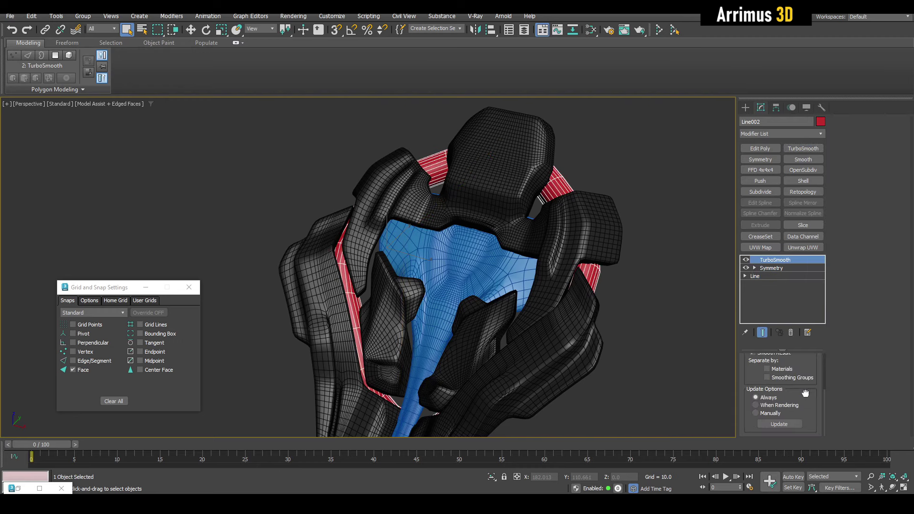
scroll(806, 394, "up", 3)
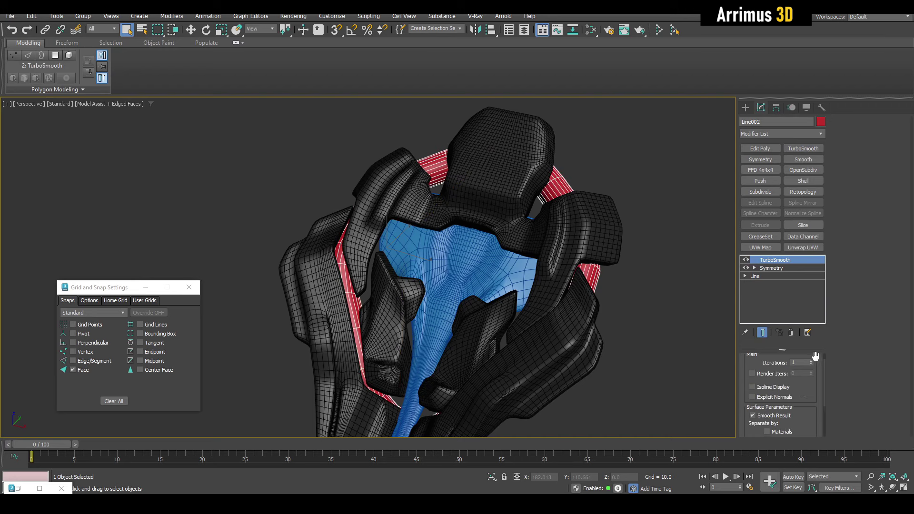
left_click(811, 360)
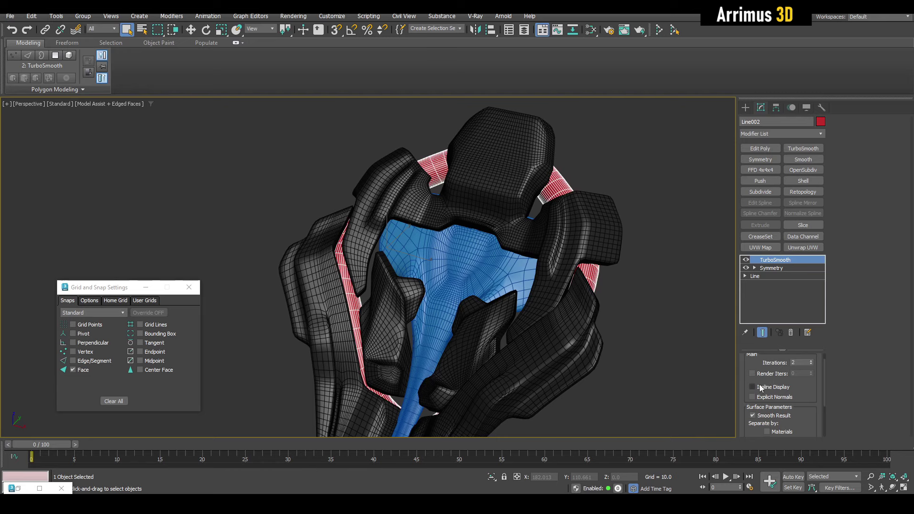
left_click(760, 386)
middle_click_drag(719, 362, 629, 327, "alt")
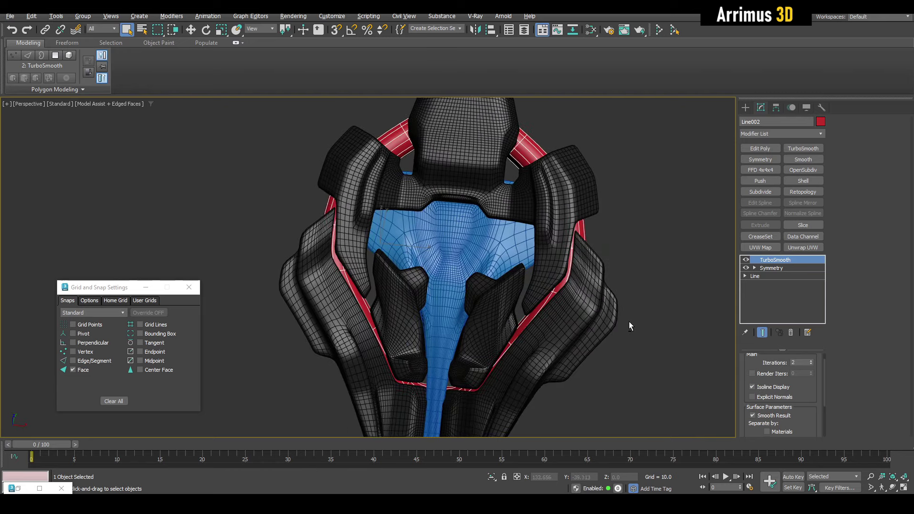
Insert an Edit Poly modifier beneath Symmetry and zoom toward the headrest.
left_click(767, 278)
left_click(760, 148)
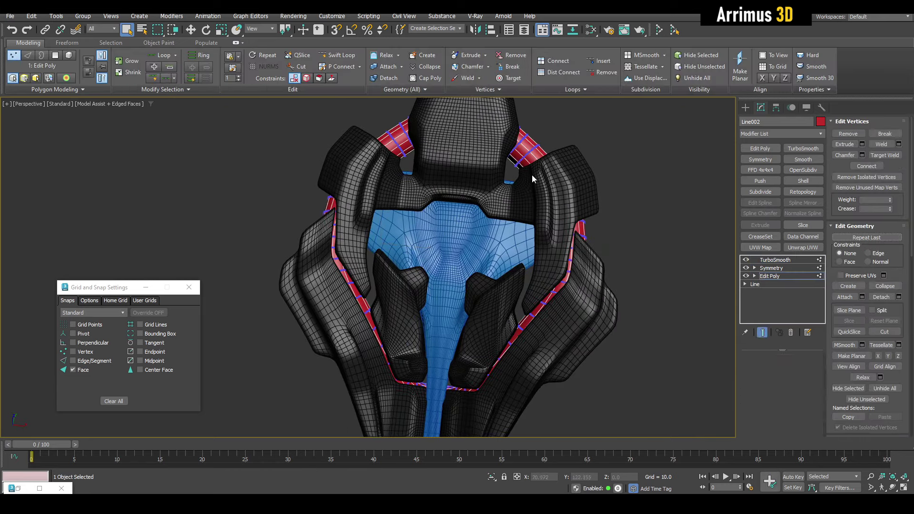
middle_click_drag(532, 180, 476, 200, "alt")
scroll(470, 198, "up", 5)
scroll(465, 246, "up", 2)
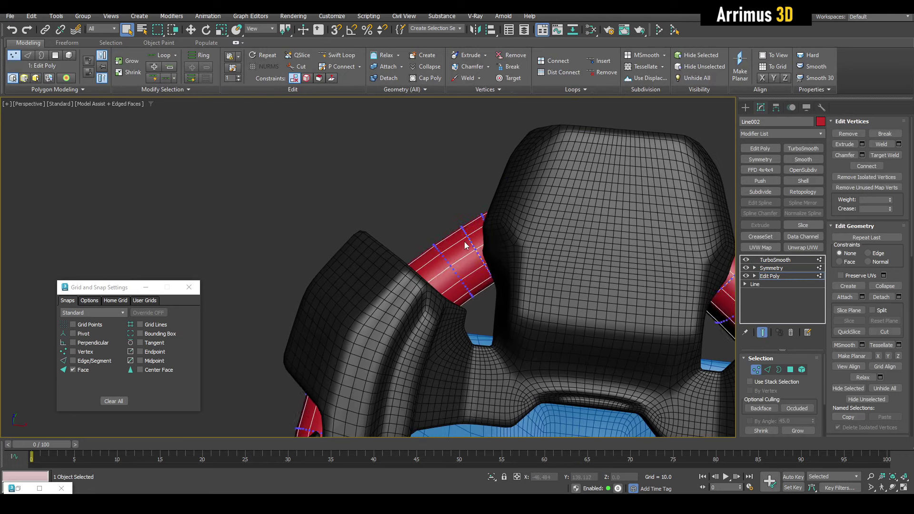
Pull the red trim's end polygons up and left, then scale them.
key("alt+shift+w")
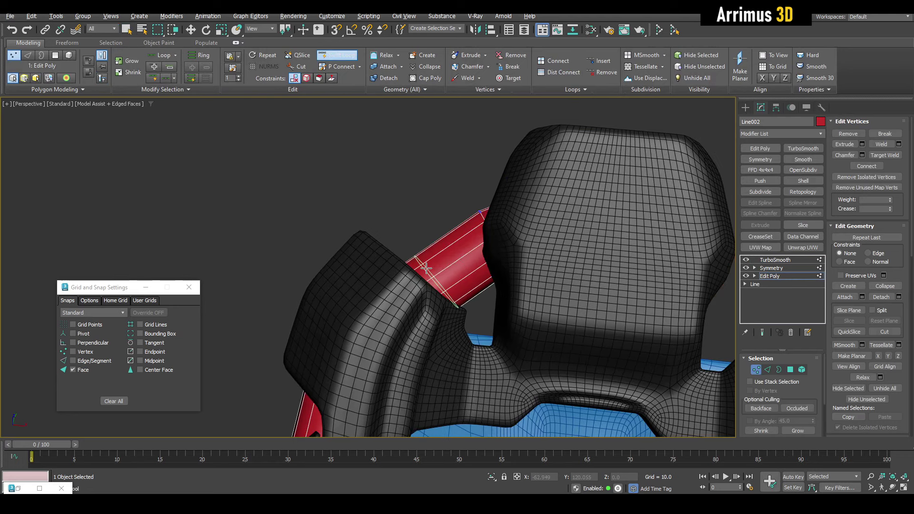
key("4")
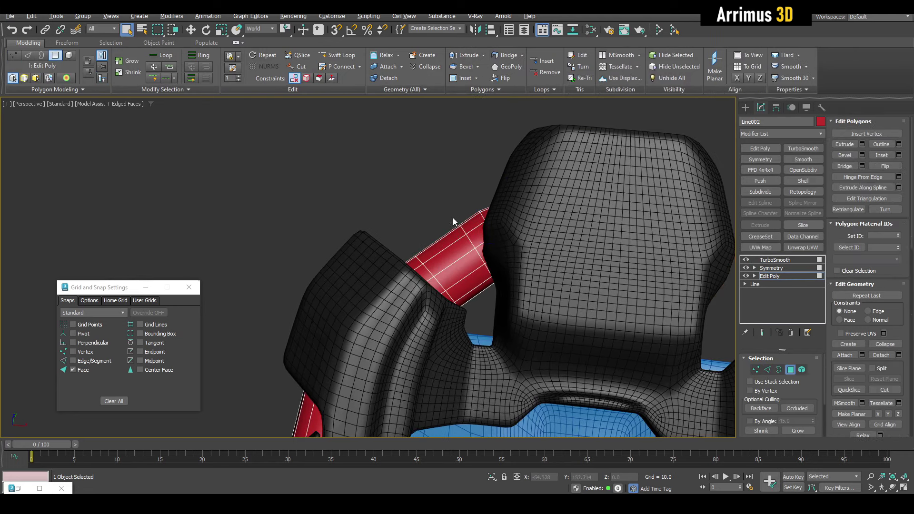
key("w")
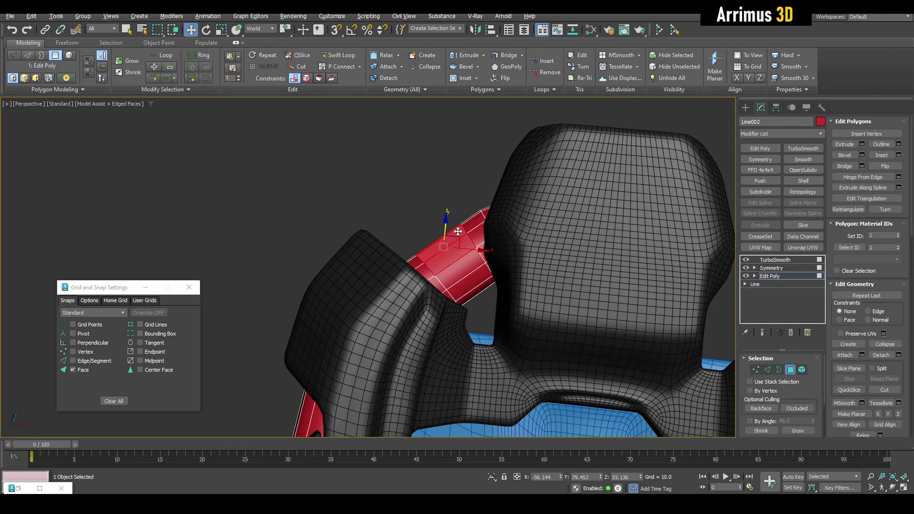
left_click_drag(445, 247, 415, 212)
key("r")
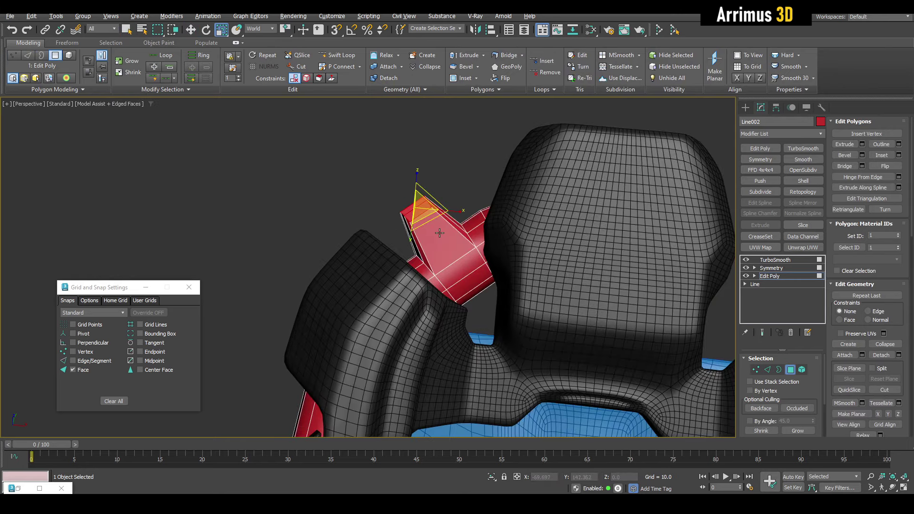
middle_click_drag(449, 263, 461, 239)
Add a Swift Loop edge loop across the red trim.
key("alt+shift+w")
left_click(505, 224)
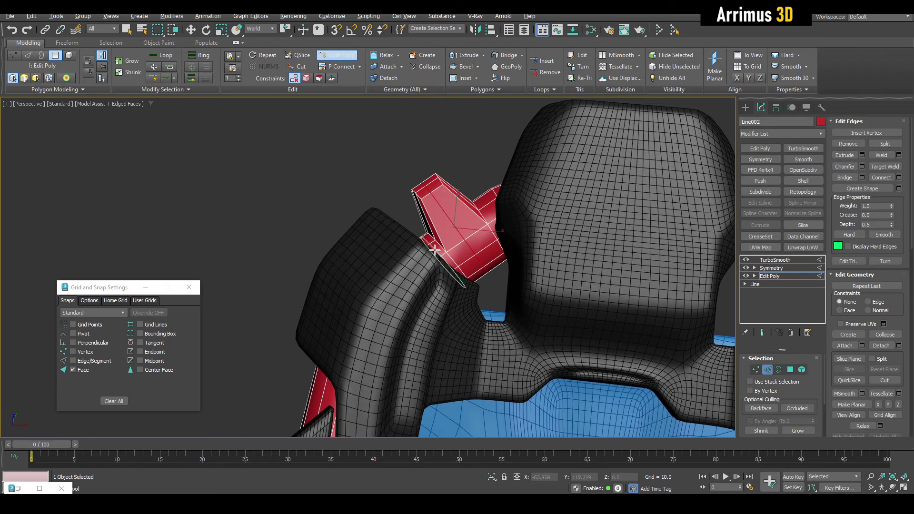
middle_click_drag(430, 252, 419, 208, "alt")
scroll(418, 207, "down", 3)
key("2")
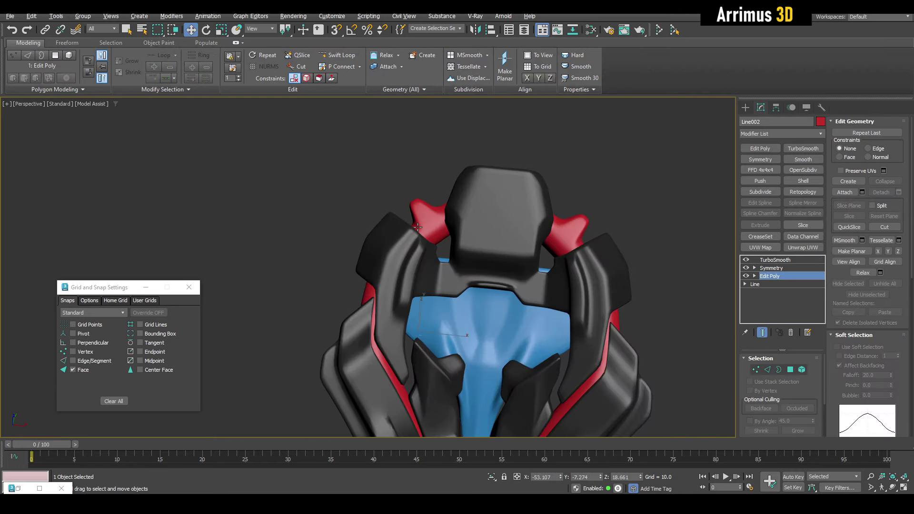
scroll(430, 196, "up", 3)
Add another Edit Poly modifier on top in polygon mode, with wireframe shown.
left_click(760, 148)
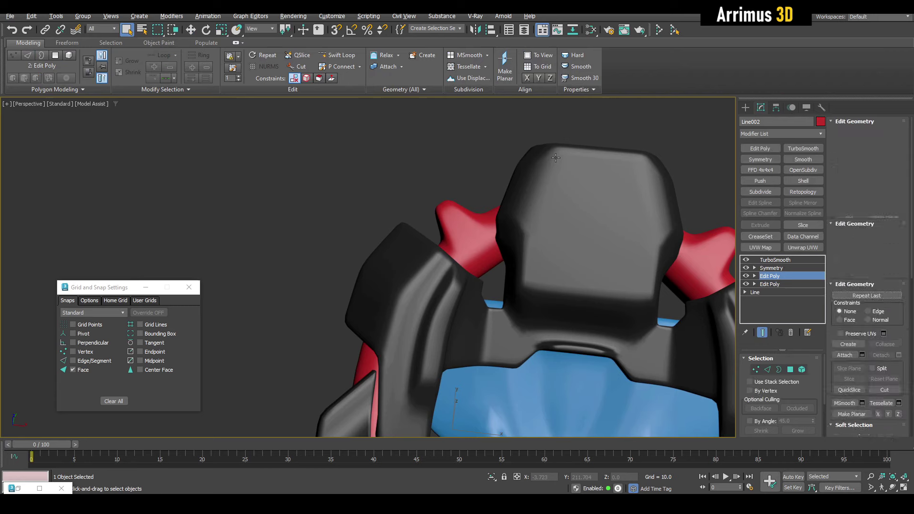
key("4")
middle_click_drag(461, 170, 463, 243, "alt")
key("F4")
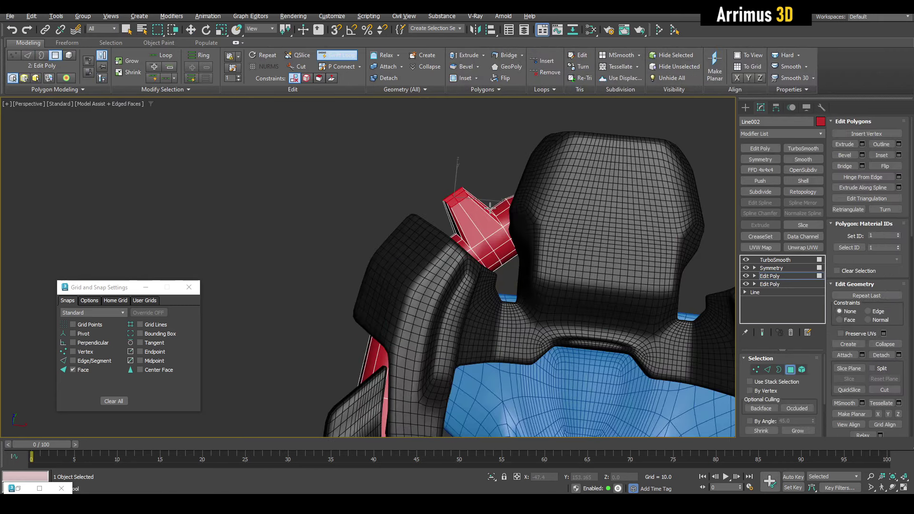
right_click(482, 208)
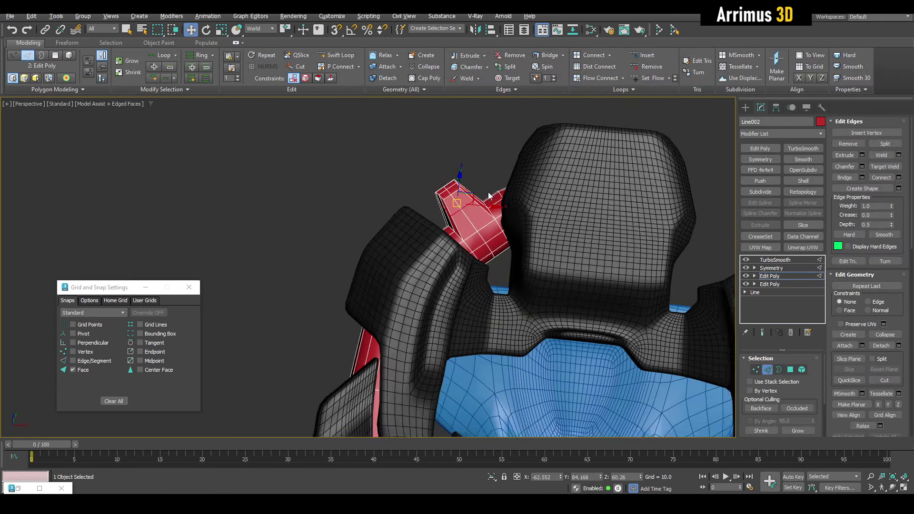
scroll(476, 200, "up", 5)
mouse_move(474, 179)
middle_mouse_down("alt")
mouse_move(399, 210)
mouse_move(488, 276)
middle_mouse_up("alt")
scroll(399, 214, "down", 5)
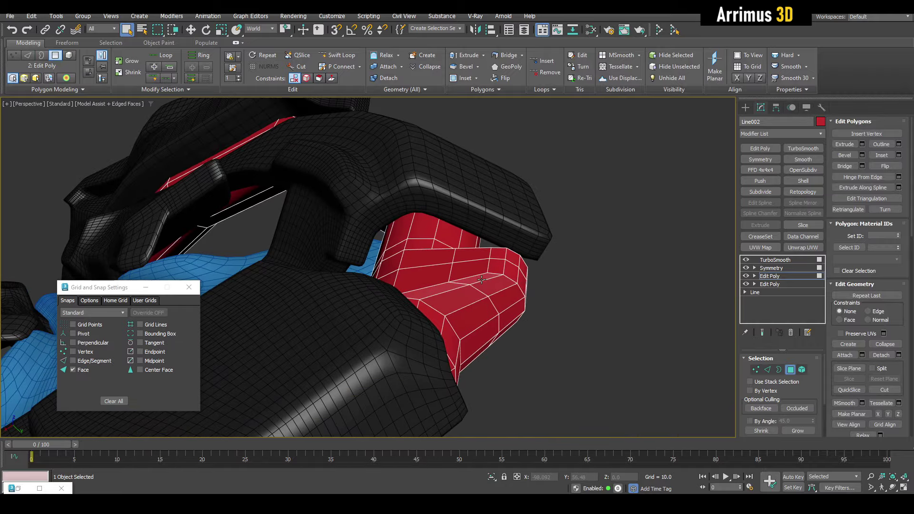
Move the red trim's end polygons upward into an angled fin beside the headrest.
left_click(482, 280)
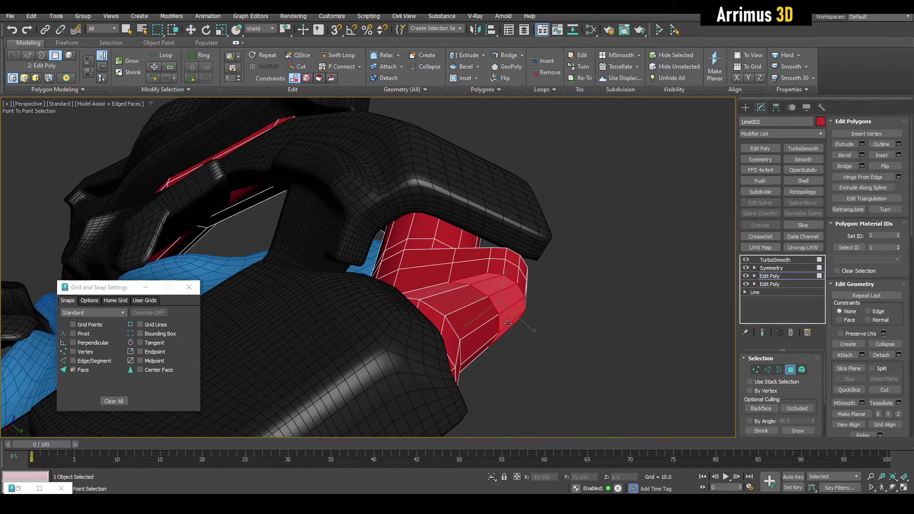
key("w")
mouse_move(508, 324)
middle_mouse_down("alt")
mouse_move(502, 276)
mouse_move(388, 197)
mouse_move(419, 164)
mouse_move(473, 162)
mouse_move(462, 163)
middle_mouse_up("alt")
key("F4")
scroll(430, 167, "up", 3)
mouse_move(404, 181)
middle_mouse_down("alt")
mouse_move(402, 194)
mouse_move(360, 192)
middle_mouse_up("alt")
key("F4")
left_click_drag(363, 186, 368, 196)
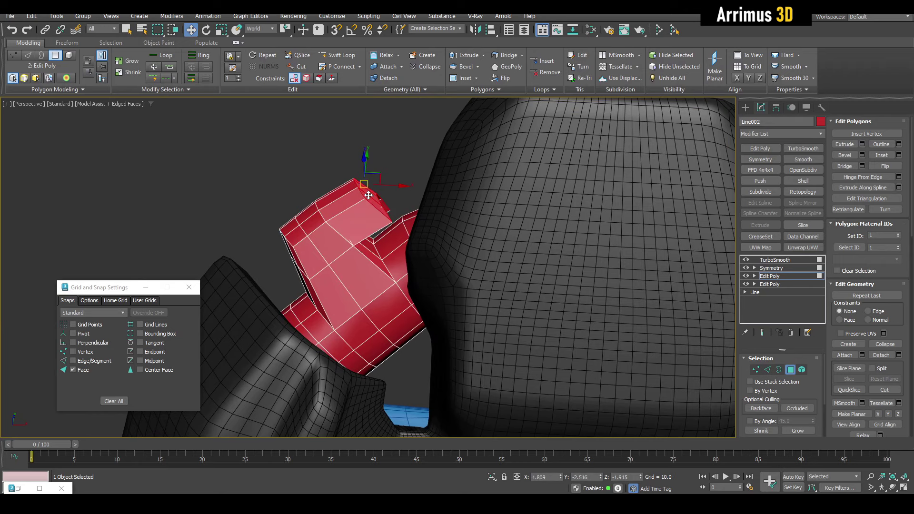
Hide the wireframe, view the smoothed horns and clear the selection.
key("2")
key("F4")
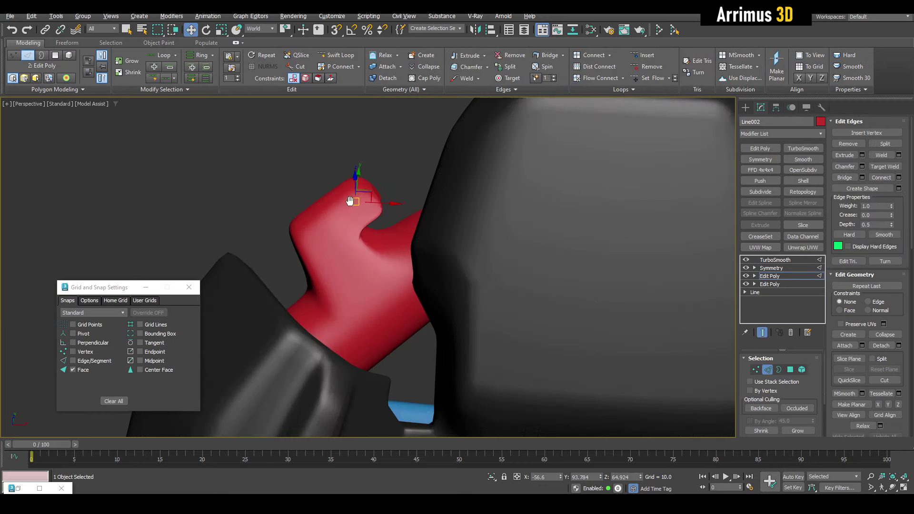
key("q")
mouse_move(344, 207)
middle_mouse_down("alt")
mouse_move(324, 158)
mouse_move(356, 218)
middle_mouse_up("alt")
left_click(324, 155)
scroll(358, 217, "down", 5)
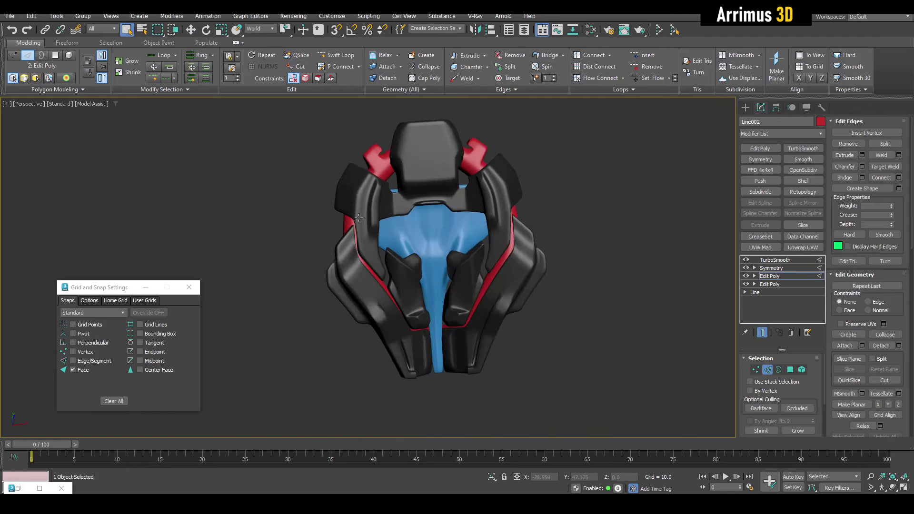
Frame the red side trim from the front in edge mode with wireframe shown.
scroll(356, 217, "up", 5)
key("2")
key("4")
key("F4")
scroll(357, 217, "up", 5)
scroll(335, 245, "up", 3)
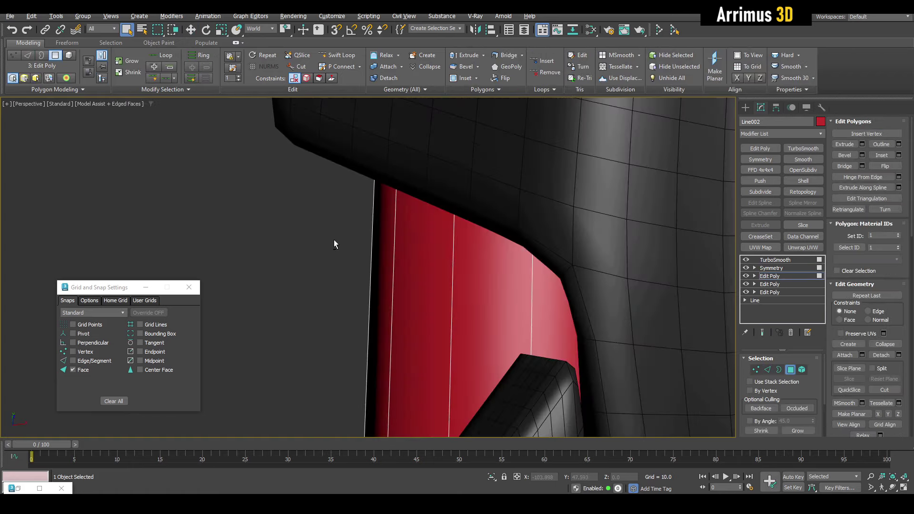
mouse_move(335, 244)
middle_mouse_down("alt")
mouse_move(421, 159)
mouse_move(361, 252)
middle_mouse_up("alt")
key("1")
key("2")
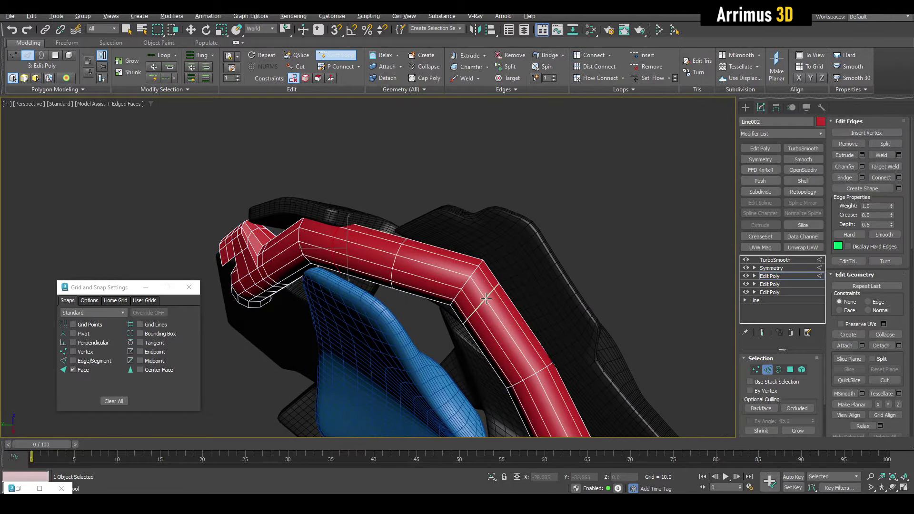
mouse_move(453, 269)
middle_mouse_down("alt")
mouse_move(330, 271)
mouse_move(343, 269)
middle_mouse_up("alt")
scroll(353, 272, "up", 5)
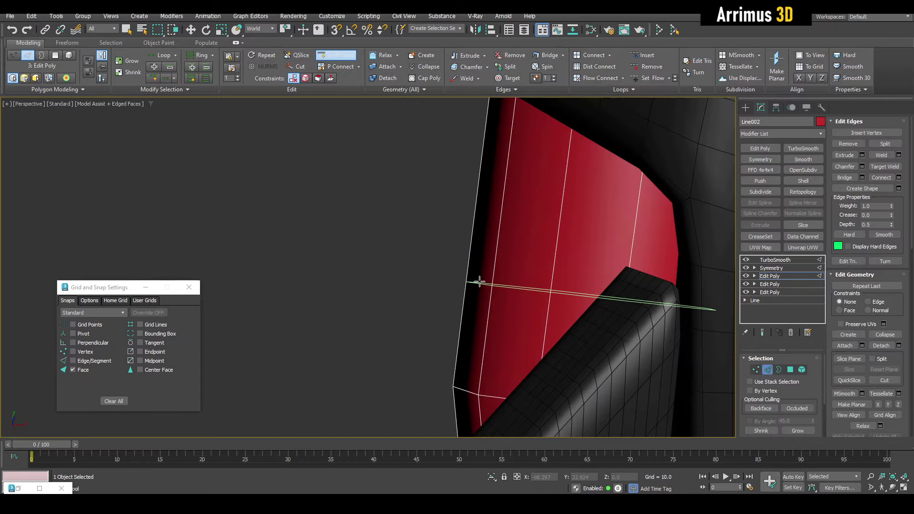
Add Swift Loop edge loops across the red side panel.
left_click(516, 331)
left_click(546, 173)
key("w")
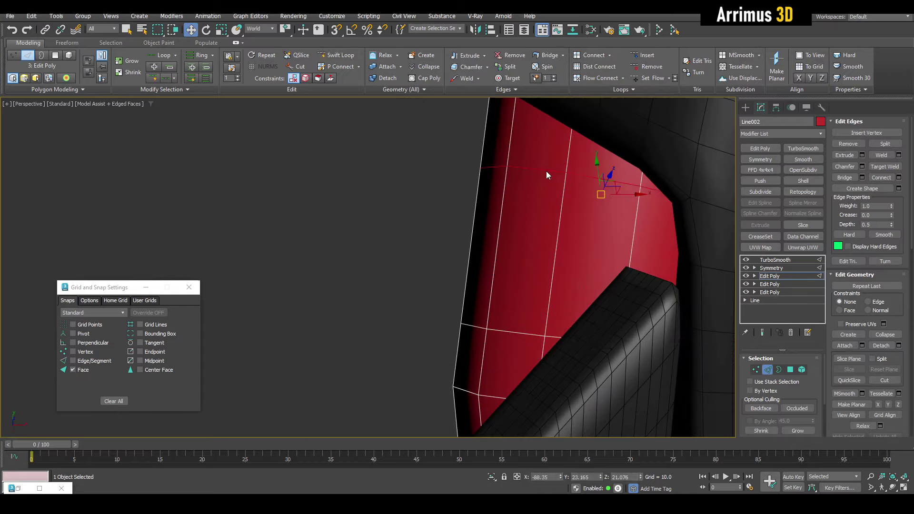
middle_click_drag(546, 175, 422, 249, "alt")
key("4")
Rotate a selected red panel polygon so the section tilts outward.
left_click(472, 273)
mouse_move(473, 265)
middle_mouse_down("alt")
mouse_move(461, 272)
mouse_move(499, 288)
mouse_move(452, 271)
mouse_move(465, 285)
mouse_move(457, 286)
mouse_move(545, 211)
mouse_move(516, 261)
mouse_move(424, 235)
mouse_move(374, 284)
mouse_move(353, 267)
mouse_move(424, 264)
mouse_move(424, 236)
middle_mouse_up("alt")
key("e")
left_click_drag(422, 236, 421, 236)
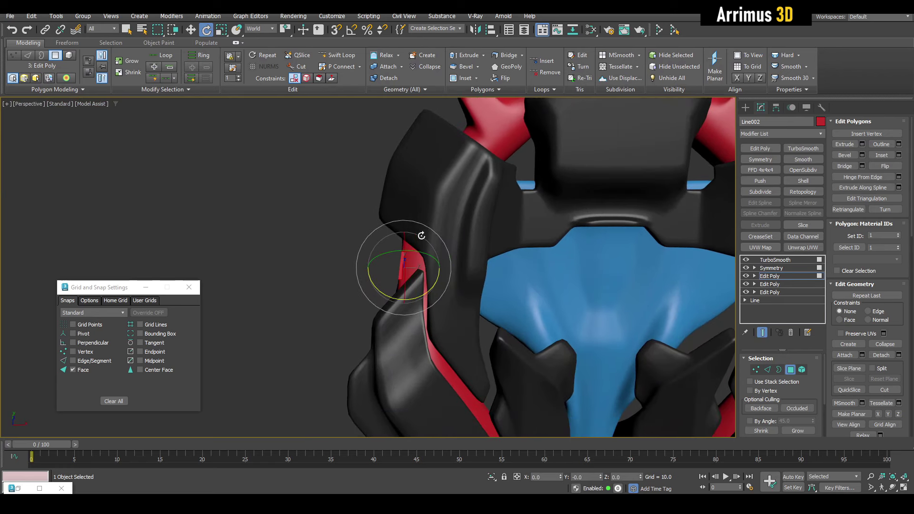
key("q")
Select the red seat piece and check its smoothed bulge beside the side plate.
key("F4")
scroll(378, 230, "up", 4)
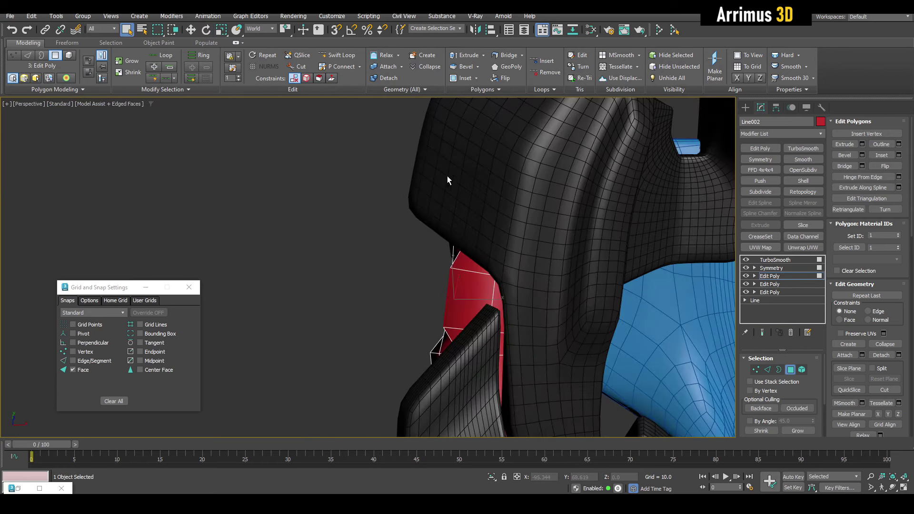
mouse_move(439, 179)
middle_mouse_down("alt")
mouse_move(433, 196)
mouse_move(462, 168)
mouse_move(399, 226)
mouse_move(377, 262)
mouse_move(410, 257)
mouse_move(312, 240)
middle_mouse_up("alt")
left_click(378, 262)
key("w")
key("F4")
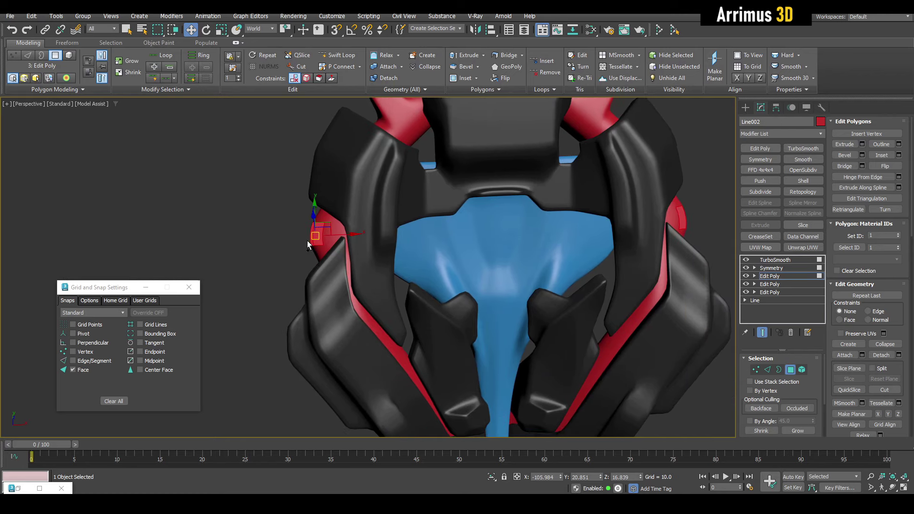
key("F4")
scroll(313, 227, "up", 8)
Bevel a strip of red panel polygons inward along local normals.
key("q")
key("1")
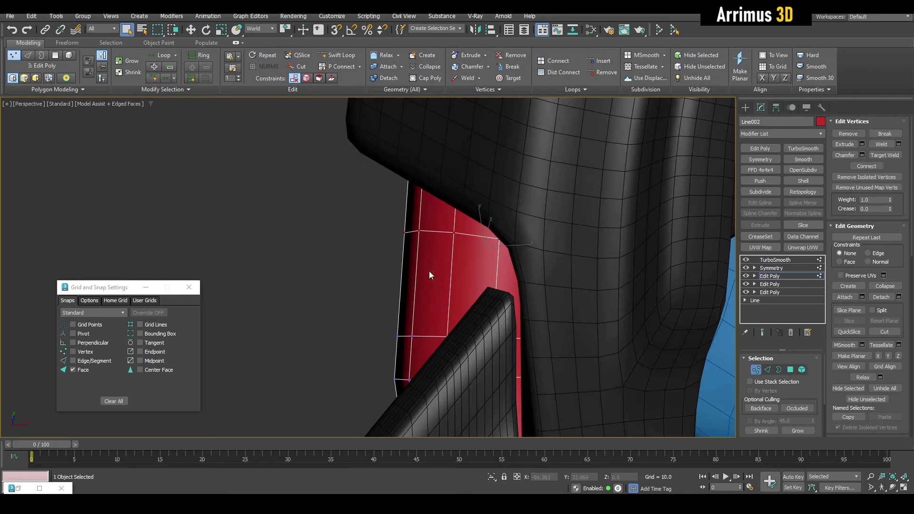
left_click(453, 279)
key("4")
left_click(462, 257)
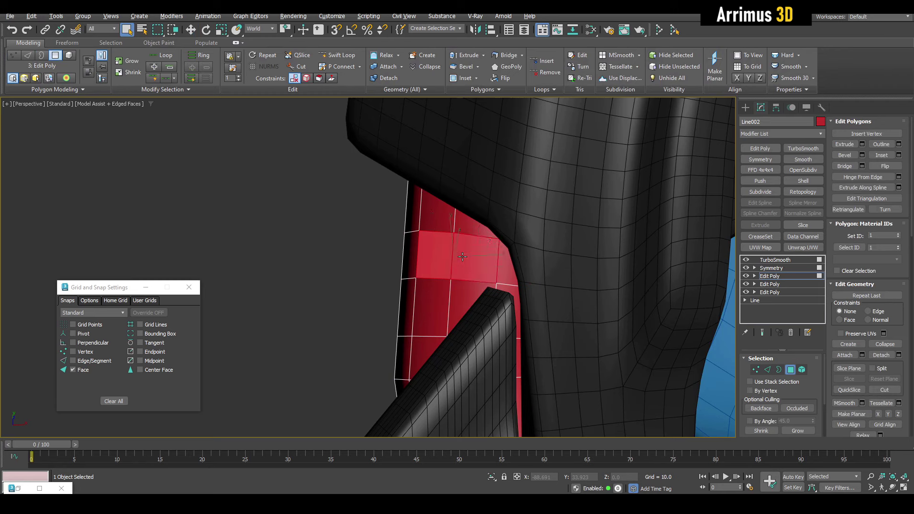
key("shift+ctrl+b")
left_click(444, 269)
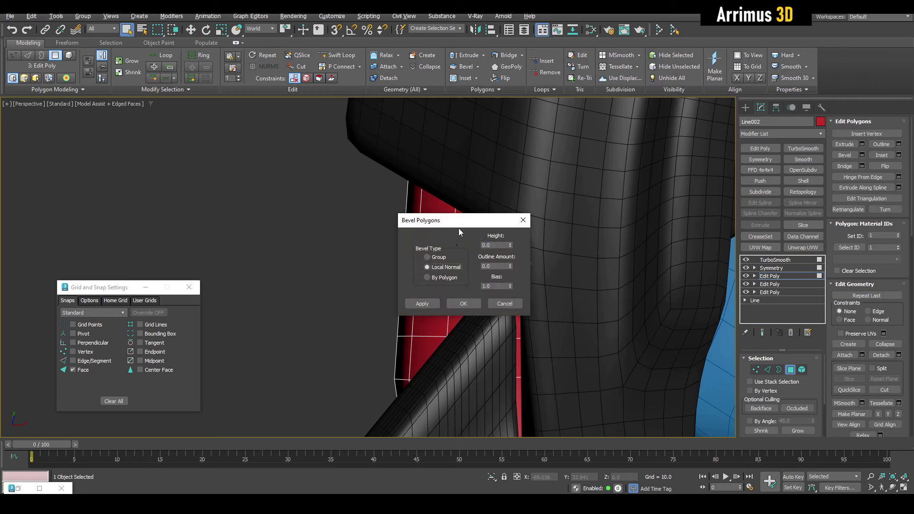
left_click_drag(458, 228, 558, 224)
left_click_drag(608, 247, 613, 357)
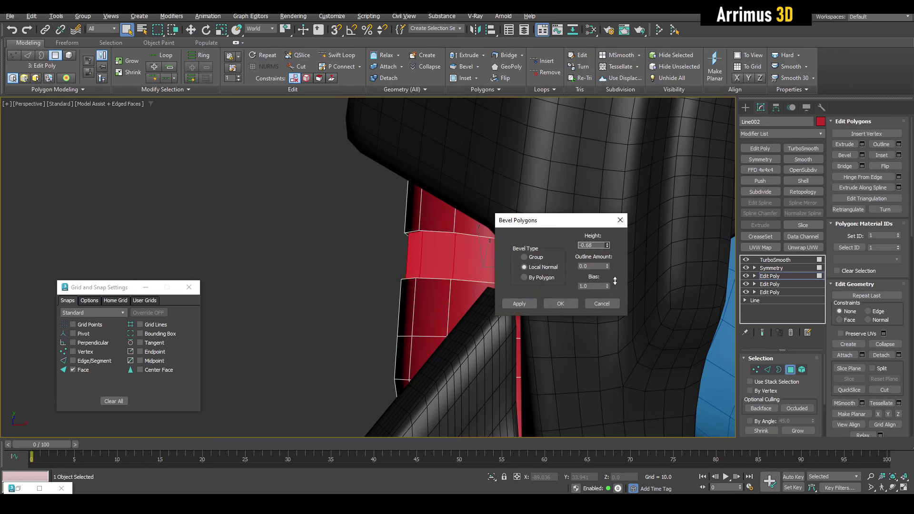
left_click(559, 302)
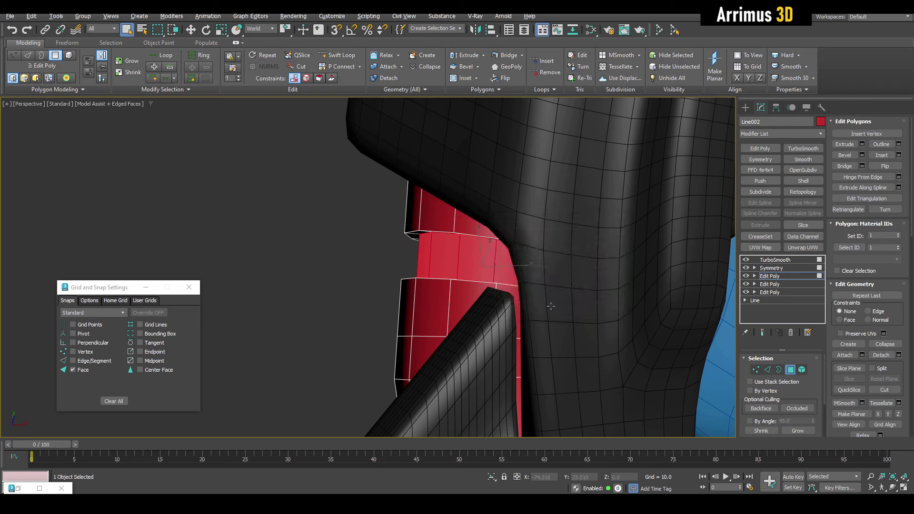
Detach the strap faces as a cloned object.
key("shift+alt+w")
right_click(459, 287)
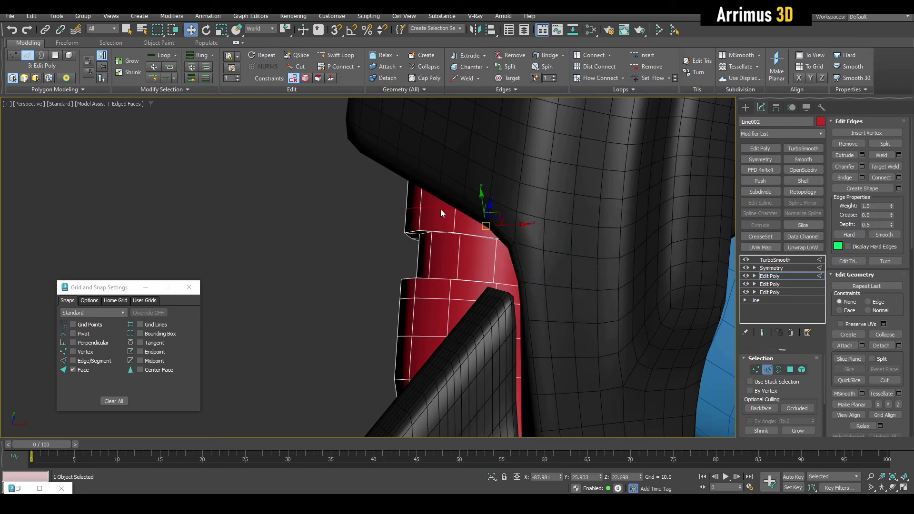
right_click(441, 210)
left_click(494, 292)
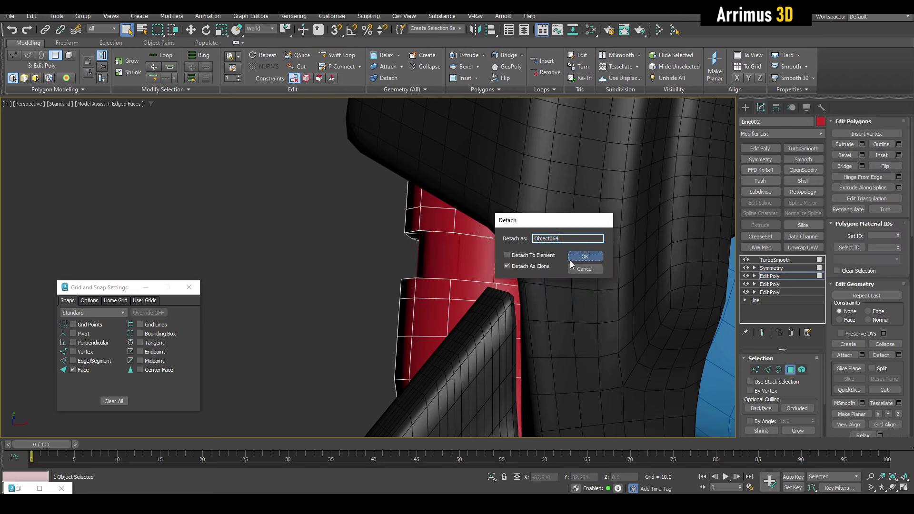
left_click(577, 257)
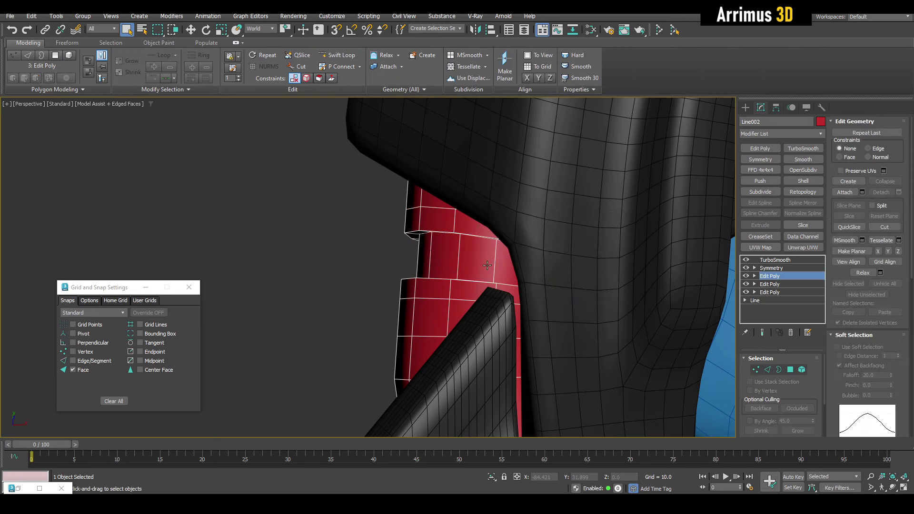
Colour the detached band dark and add a Shell with a lowered Outer Amount.
left_click(821, 122)
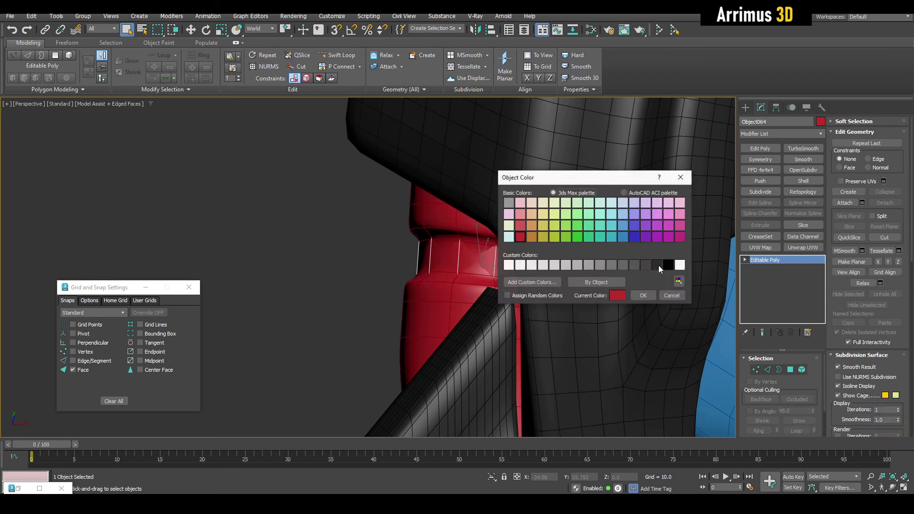
left_click(650, 294)
left_click(796, 182)
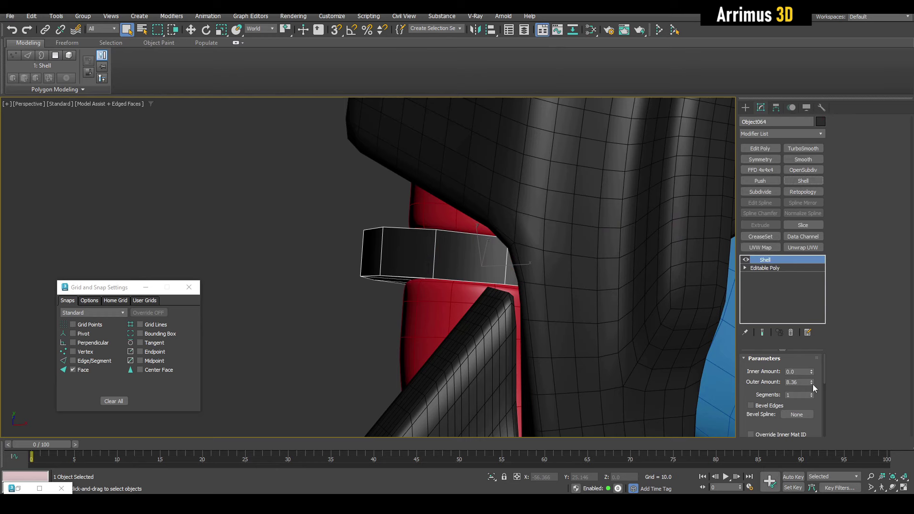
left_click_drag(812, 382, 817, 65)
scroll(438, 223, "down", 3)
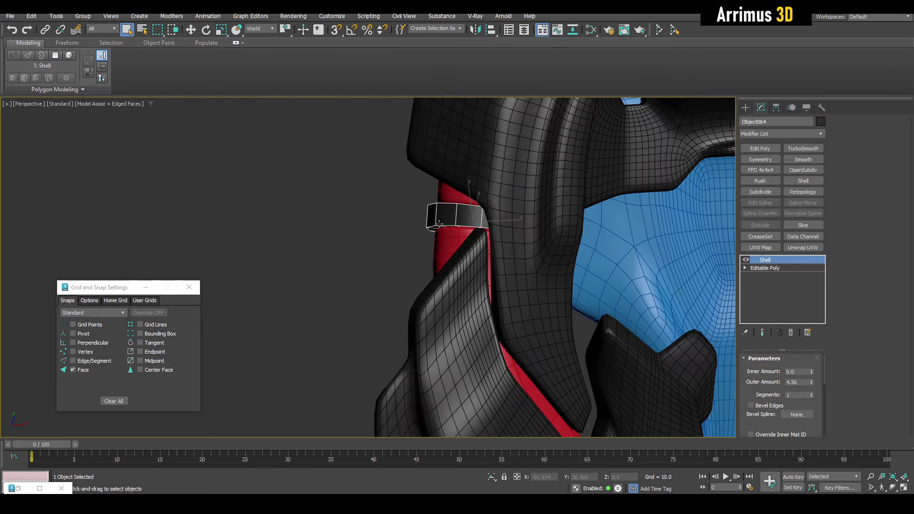
Copy the strap's TurboSmooth, Symmetry and Edit Poly modifiers and paste them onto the band.
left_click(470, 244)
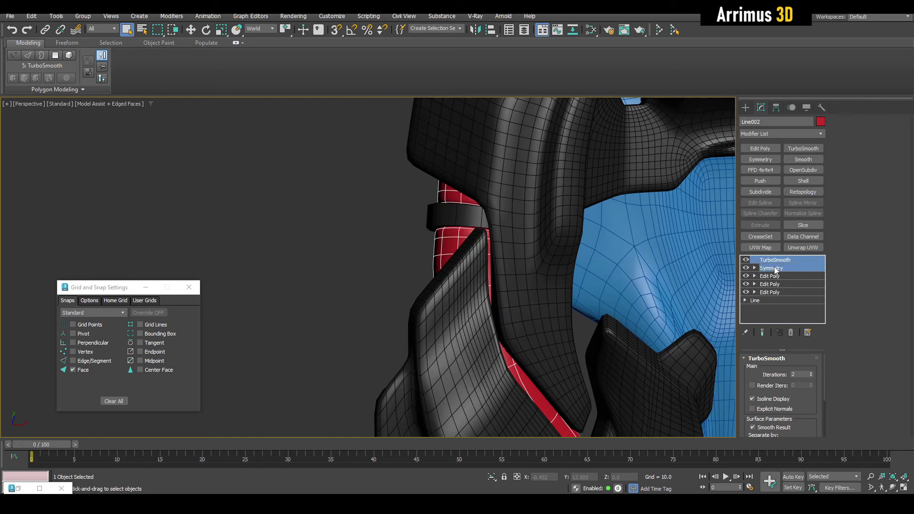
right_click(775, 270)
left_click(791, 304)
left_click(483, 222)
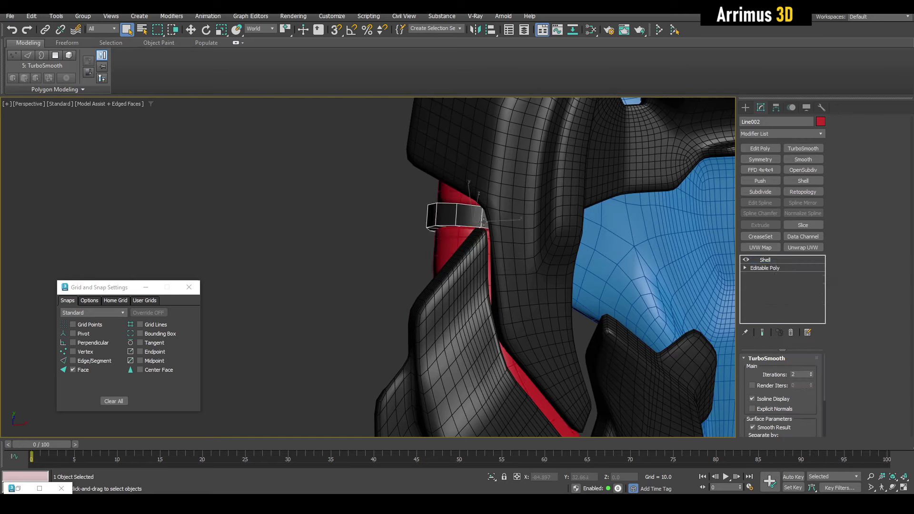
left_click(762, 259)
right_click(774, 263)
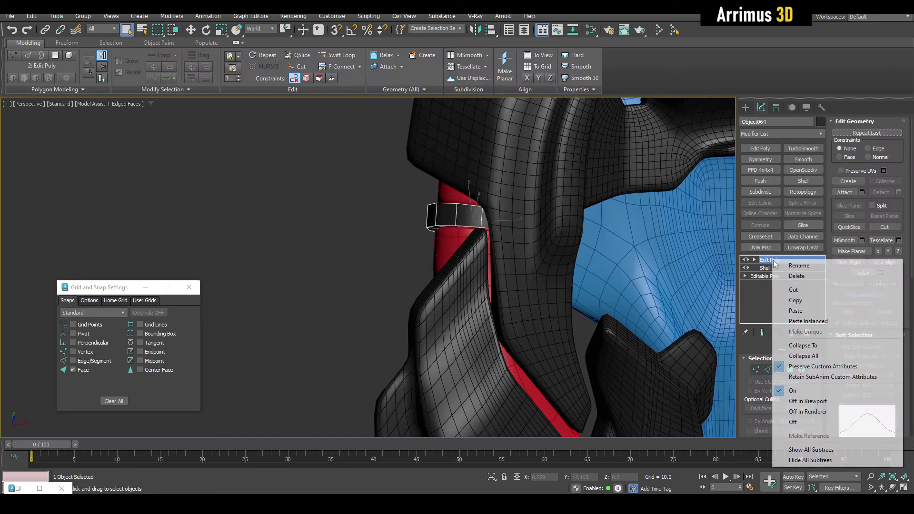
left_click(800, 309)
middle_click_drag(586, 252, 536, 251)
key("F4")
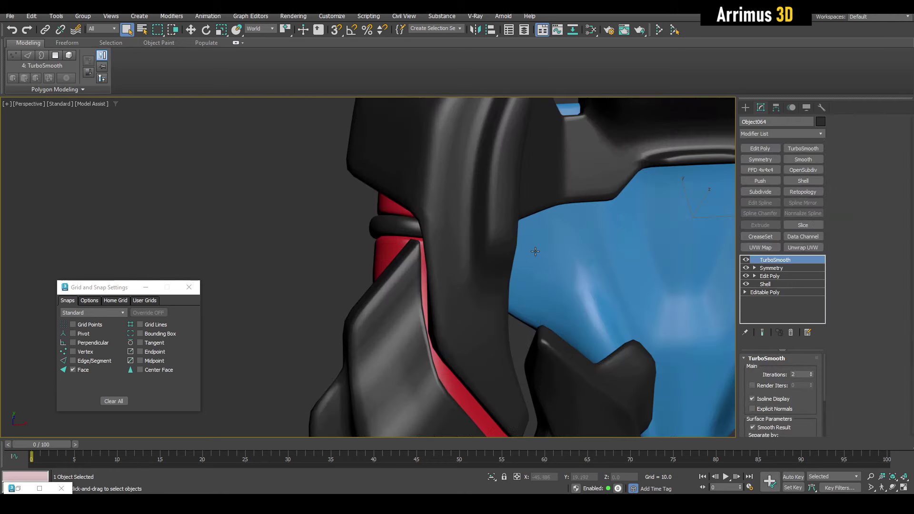
scroll(634, 215, "down", 5)
middle_click_drag(633, 215, 580, 227, "alt")
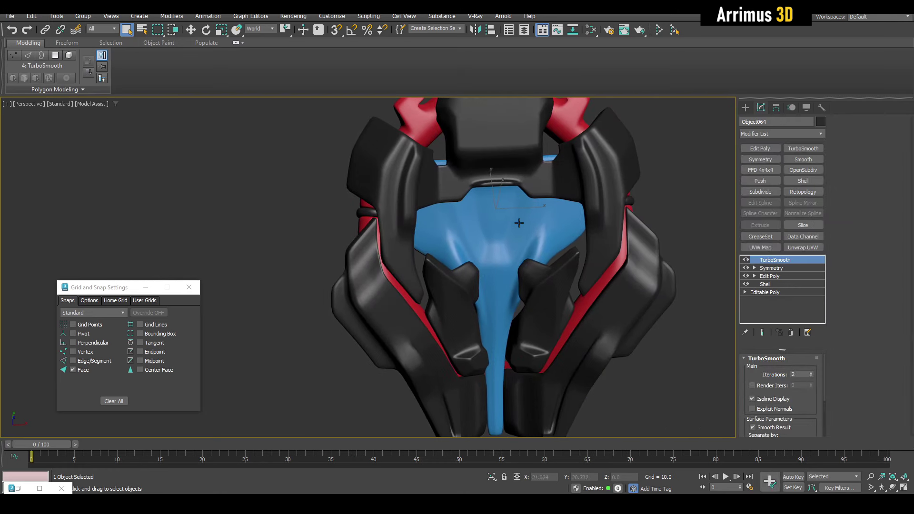
Connect new edges across the band's cage to tighten its rounding.
key("F4")
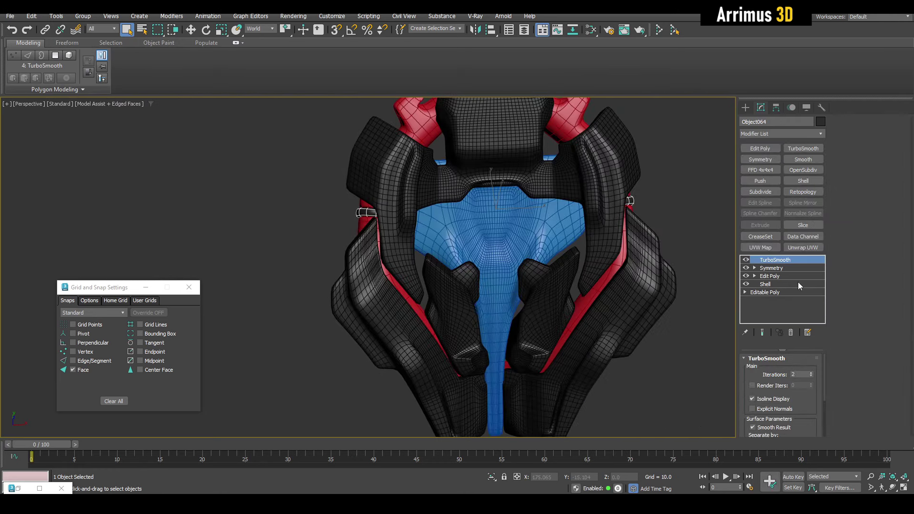
left_click(774, 276)
scroll(458, 217, "up", 5)
key("2")
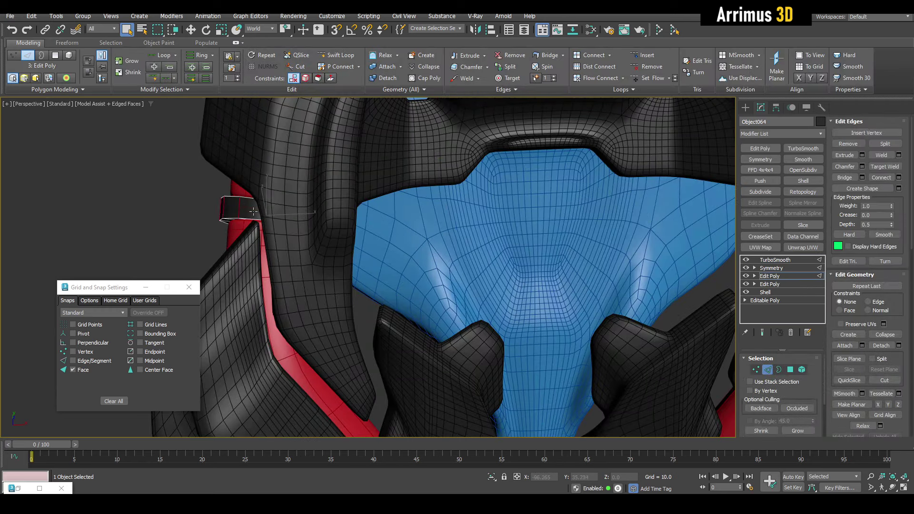
key("ctrl+shift+e")
left_click(569, 277)
key("F4")
scroll(512, 249, "down", 3)
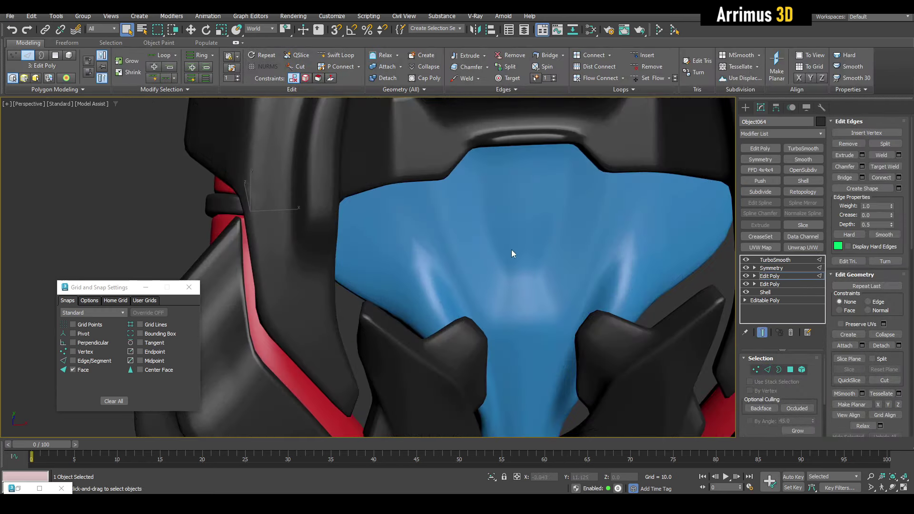
key("2")
Deselect, check the smoothed band, and select the blue core.
left_click(213, 226)
key("F4")
key("F4")
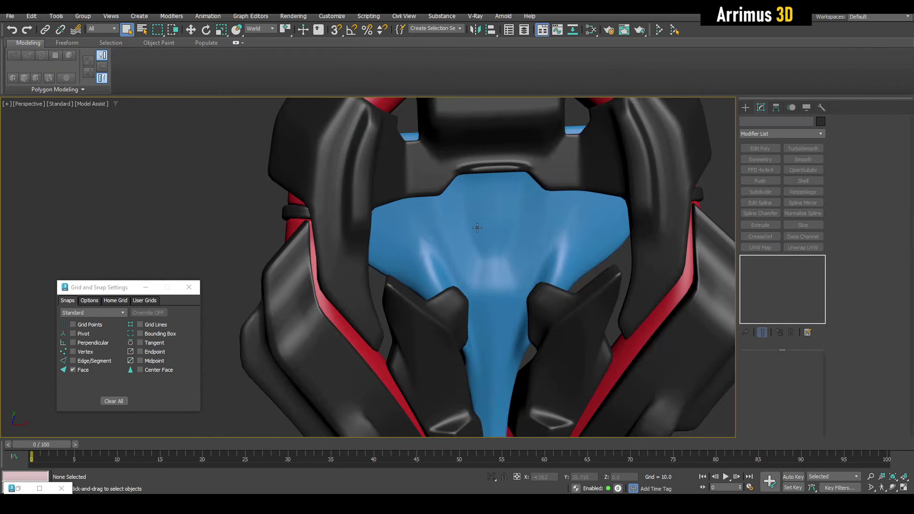
key("F4")
key("F4")
key("F4")
key("F4")
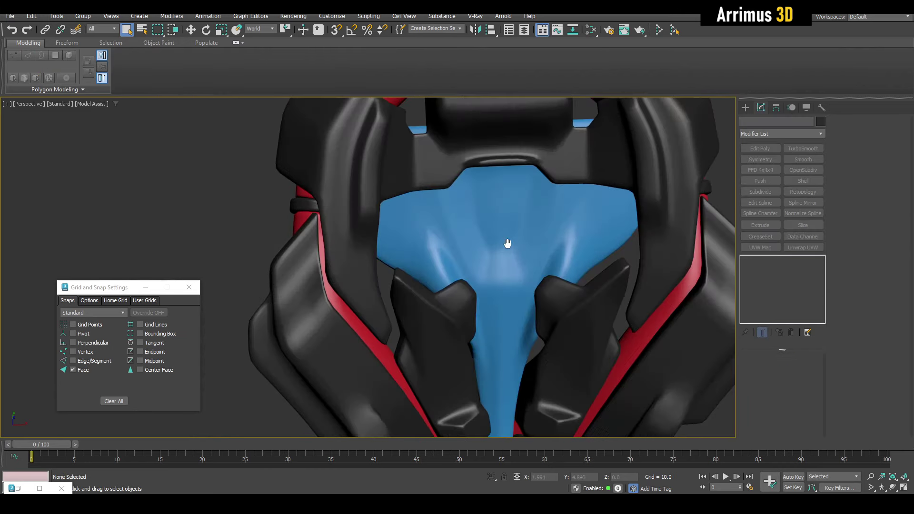
mouse_move(506, 245)
middle_mouse_down()
mouse_move(514, 234)
mouse_move(514, 242)
middle_mouse_up()
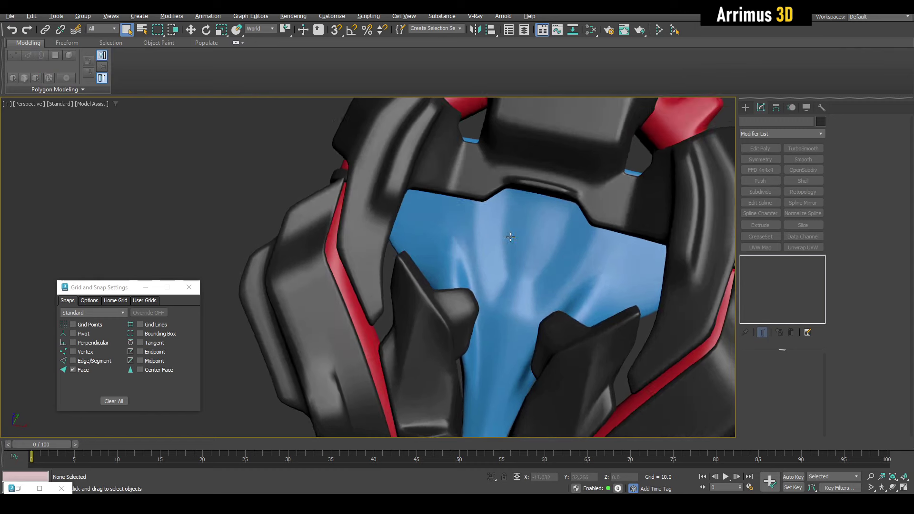
left_click(515, 242)
Isolate the blue core and detach its hollow's centre polygons as a copy.
key("alt+q")
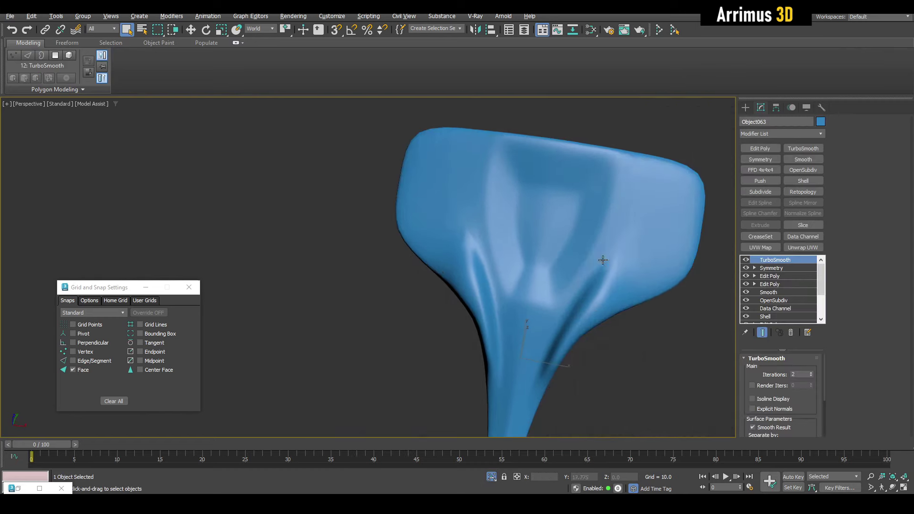
key("F4")
left_click(781, 276)
left_click(762, 332)
key("4")
scroll(539, 243, "up", 5)
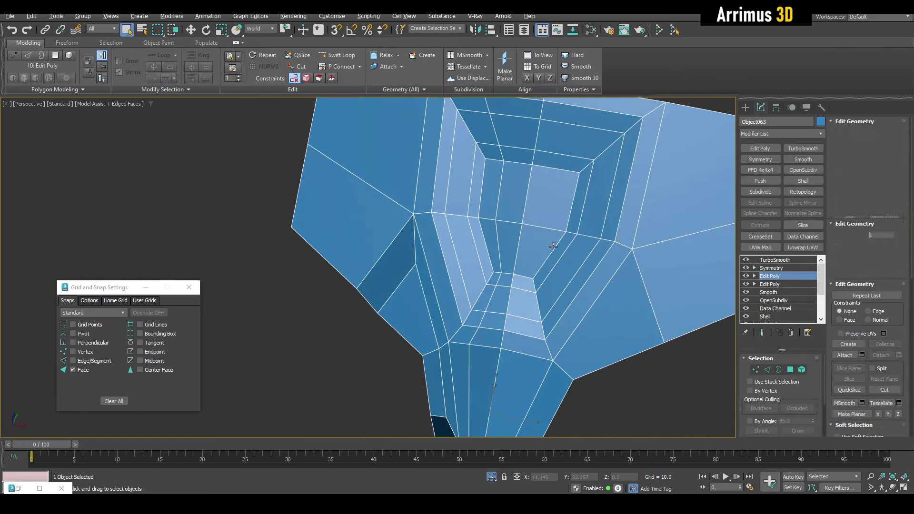
left_click(555, 251)
key("alt+d")
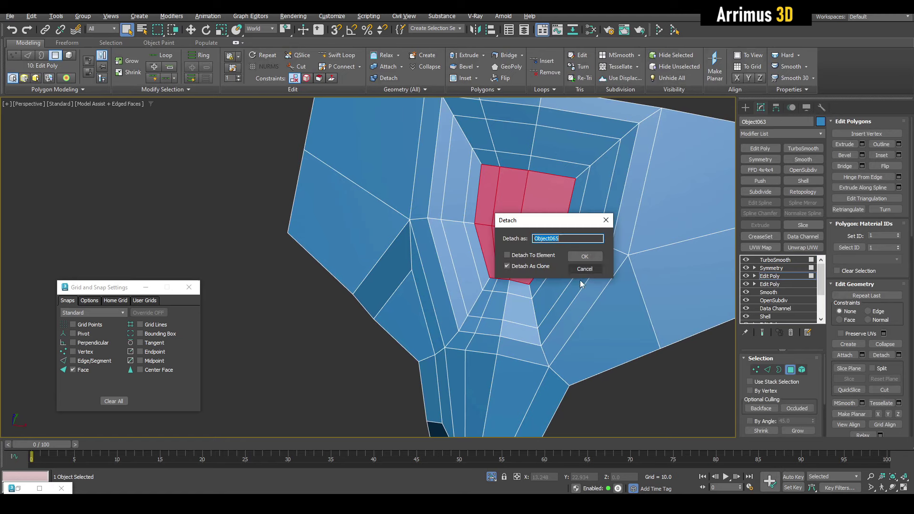
left_click(580, 258)
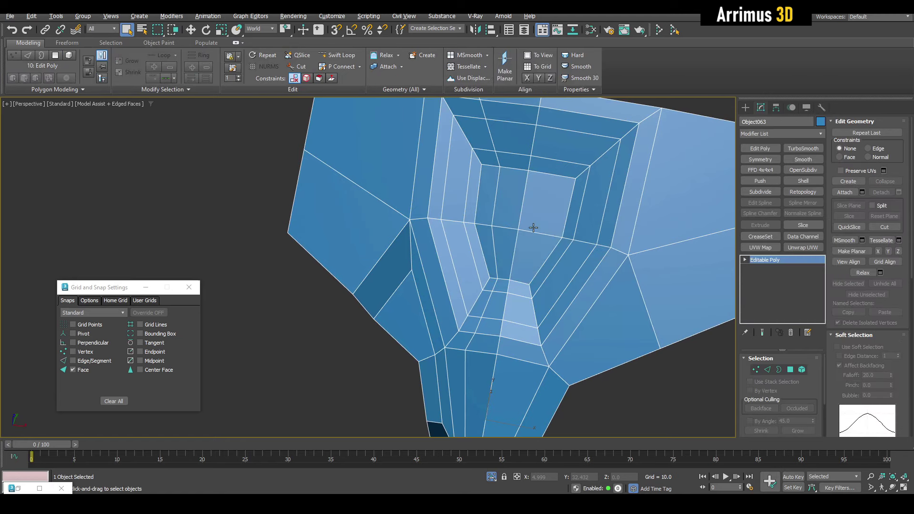
Give the patch Shell, dark grey colour, Symmetry and TurboSmooth with 2 iterations.
left_click(791, 180)
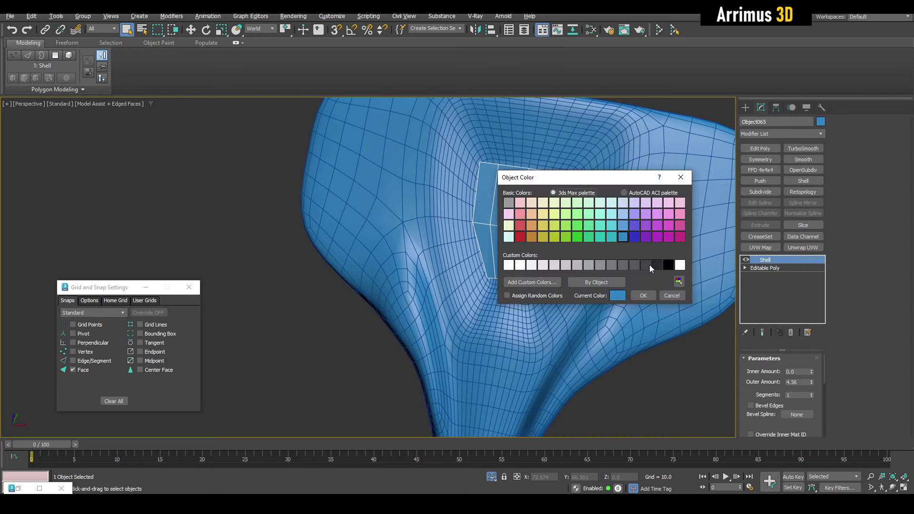
left_click(647, 296)
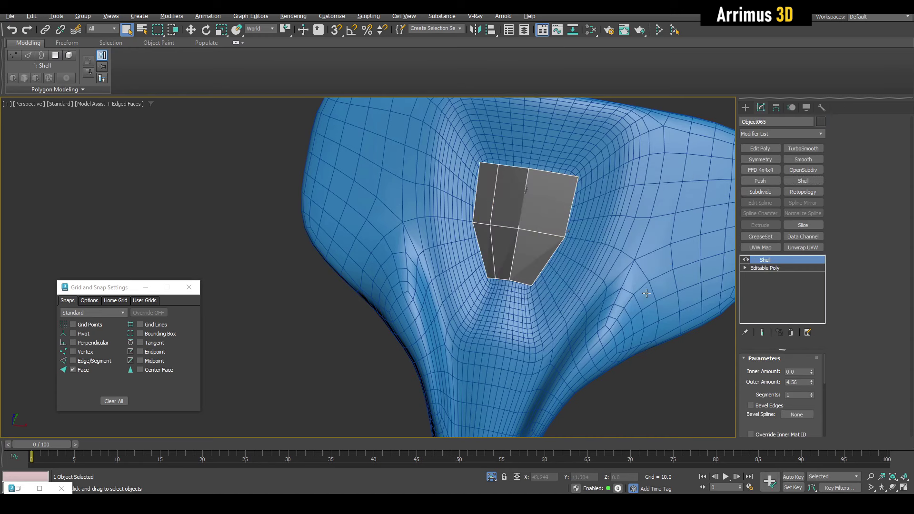
left_click(760, 148)
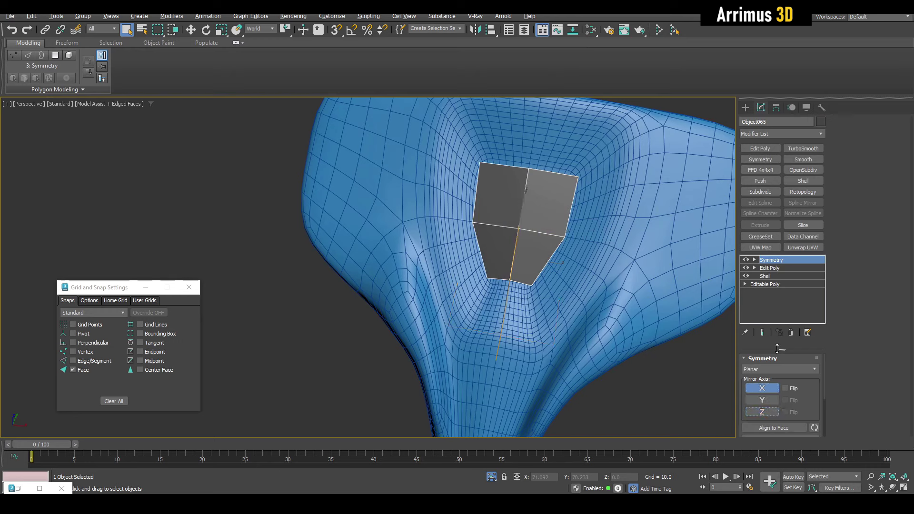
left_click(804, 149)
left_click(812, 373)
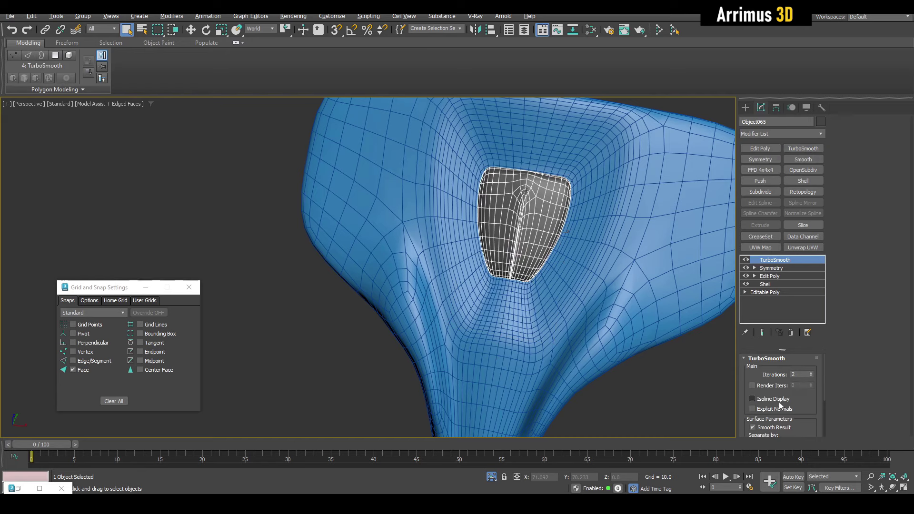
Slide the pod's centre edge loop outward to even out the mesh.
left_click(770, 276)
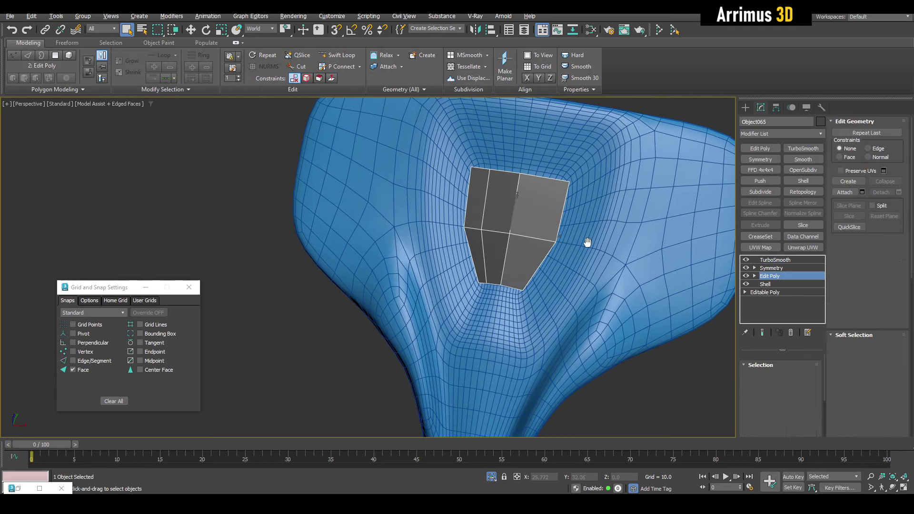
scroll(523, 167, "up", 3)
key("2")
double_click(479, 183)
key("w")
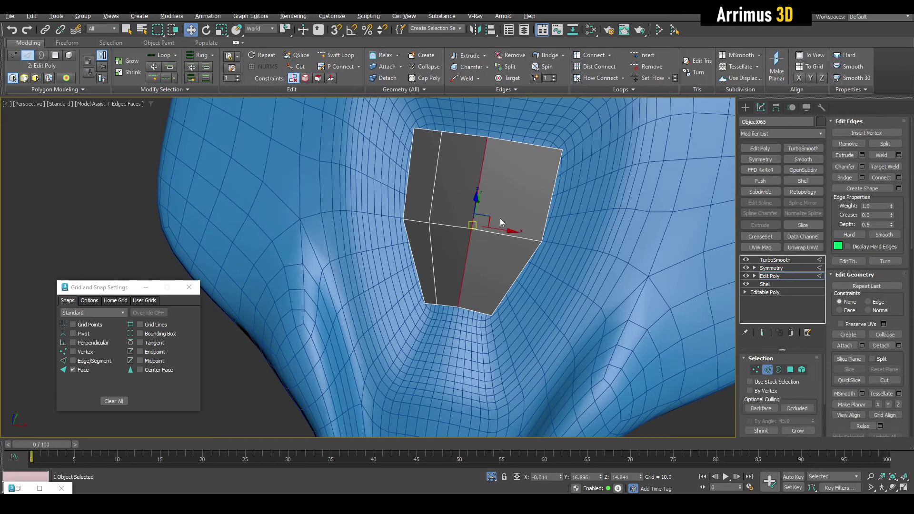
left_click_drag(507, 231, 516, 231)
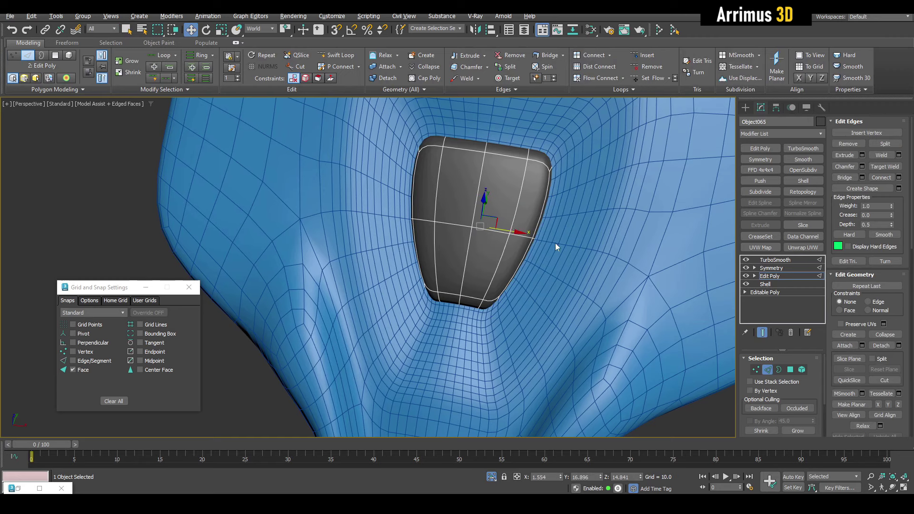
Select the top polygons of the dark pod.
key("3")
key("q")
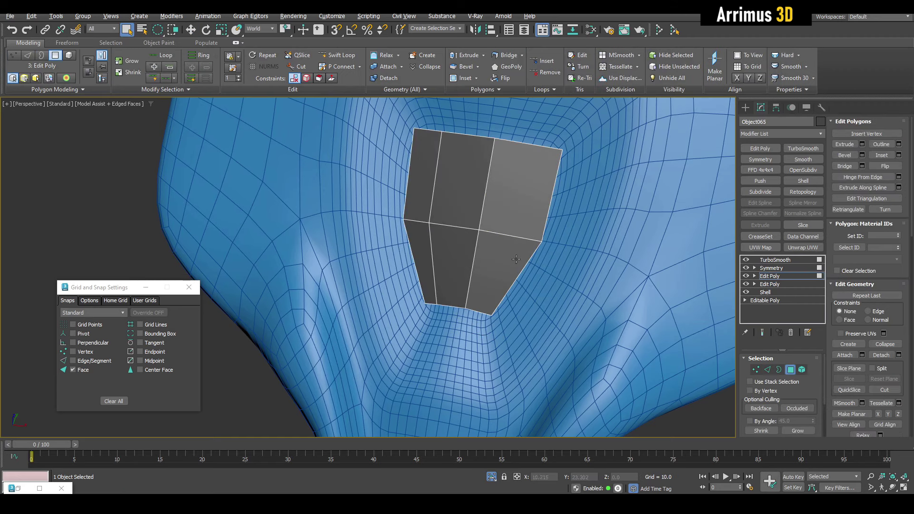
left_click(507, 259)
left_click(417, 262, "ctrl")
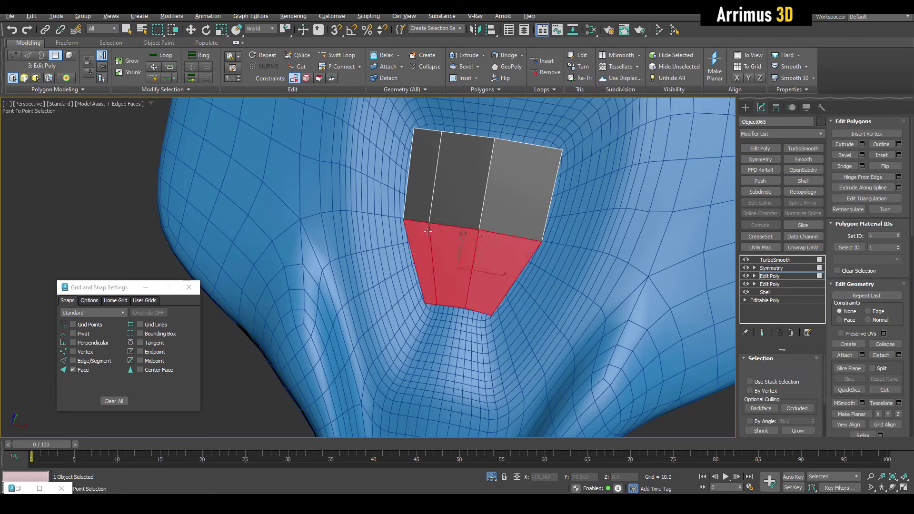
left_click(421, 176, "ctrl")
left_click(492, 204, "ctrl")
scroll(492, 203, "up", 3)
middle_click_drag(428, 253, 416, 241, "alt")
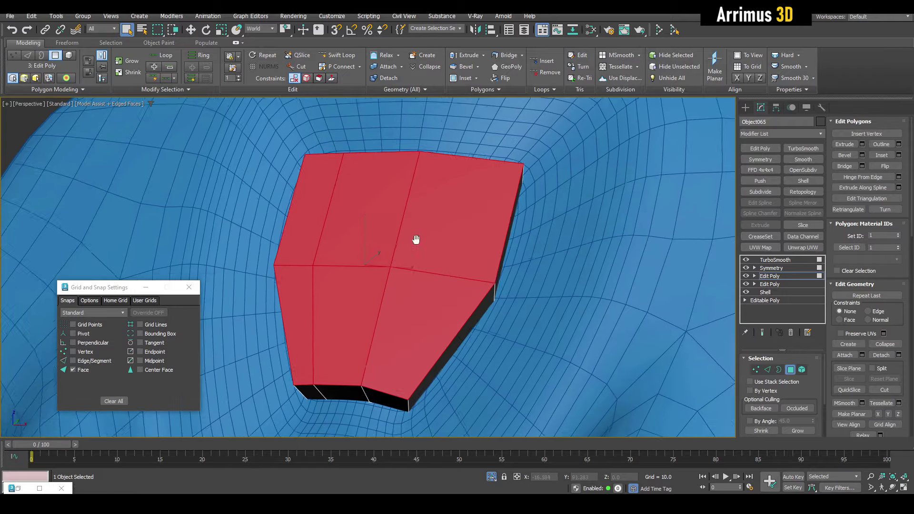
Bevel the pod's top faces upward, then scale them inward to slope the sides.
key("r")
key("ctrl+shift+b")
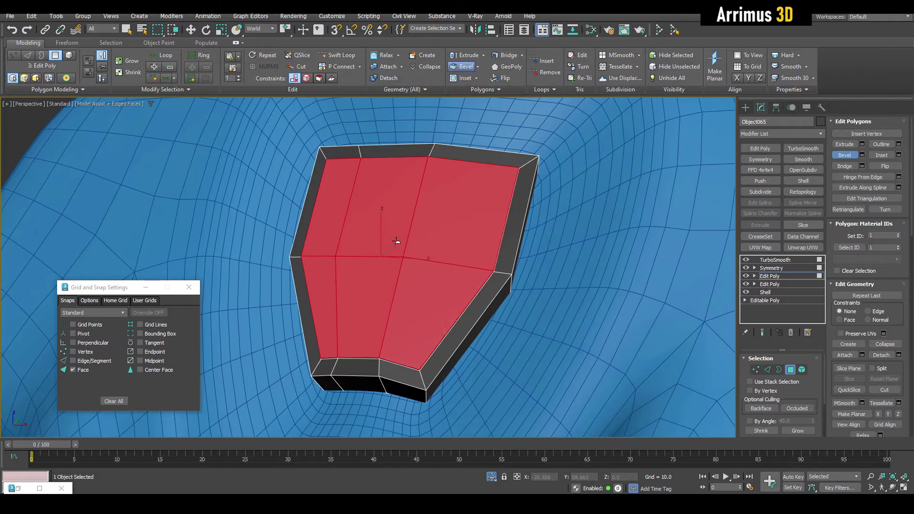
mouse_move(396, 241)
left_mouse_down()
mouse_move(398, 219)
mouse_move(381, 257)
left_mouse_up()
left_click(399, 227)
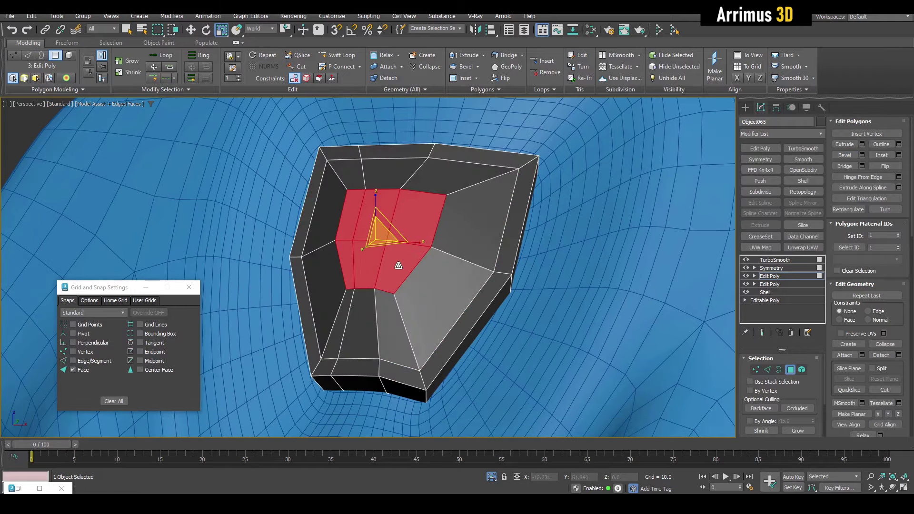
mouse_move(381, 257)
middle_mouse_down("alt")
mouse_move(374, 241)
mouse_move(406, 212)
mouse_move(435, 218)
mouse_move(462, 240)
middle_mouse_up("alt")
key("w")
Insert a Swift Loop edge loop across the pod's face.
key("1")
key("2")
double_click(484, 246)
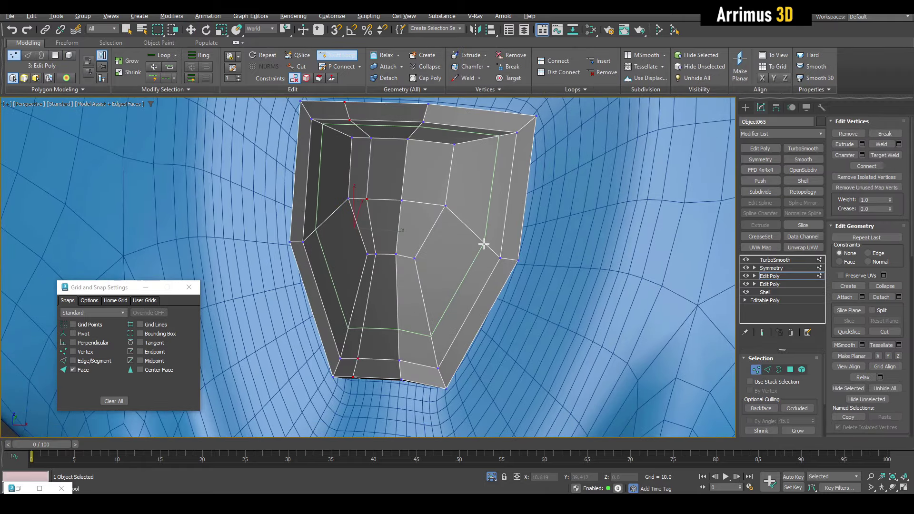
key("shift+alt+w")
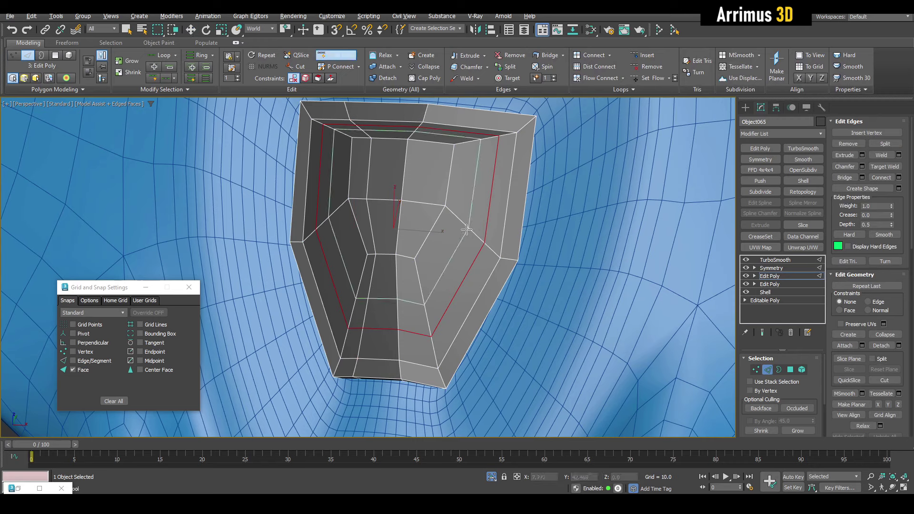
left_click(458, 209)
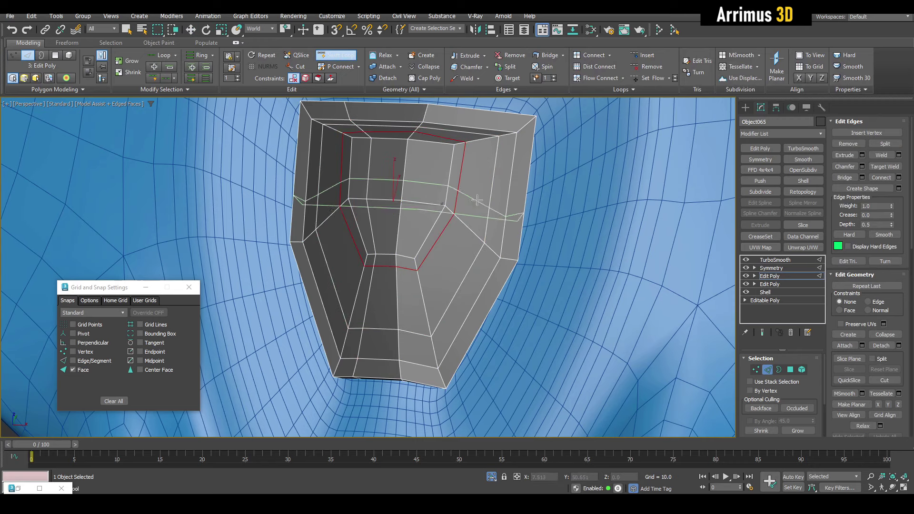
right_click(458, 208)
Bevel the inner polygons inward and shrink them to form the recess.
key("4")
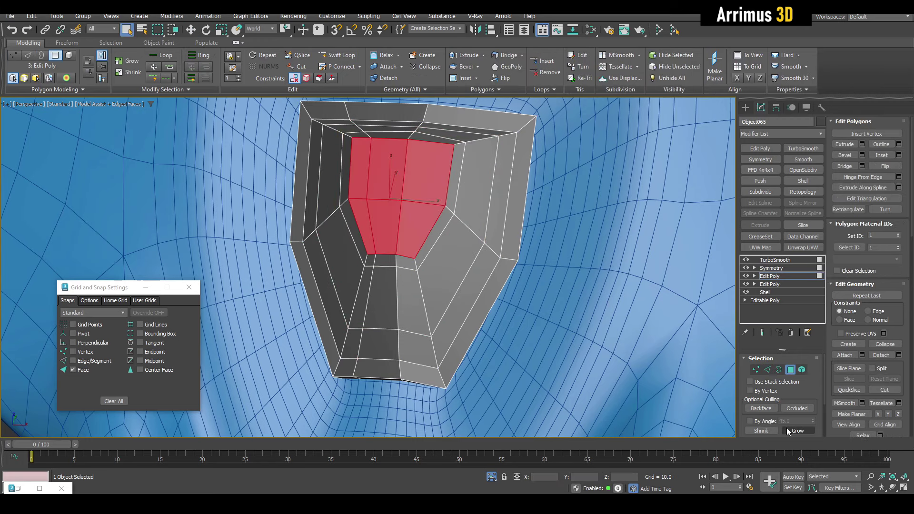
key("z")
middle_click_drag(439, 249, 409, 245, "alt")
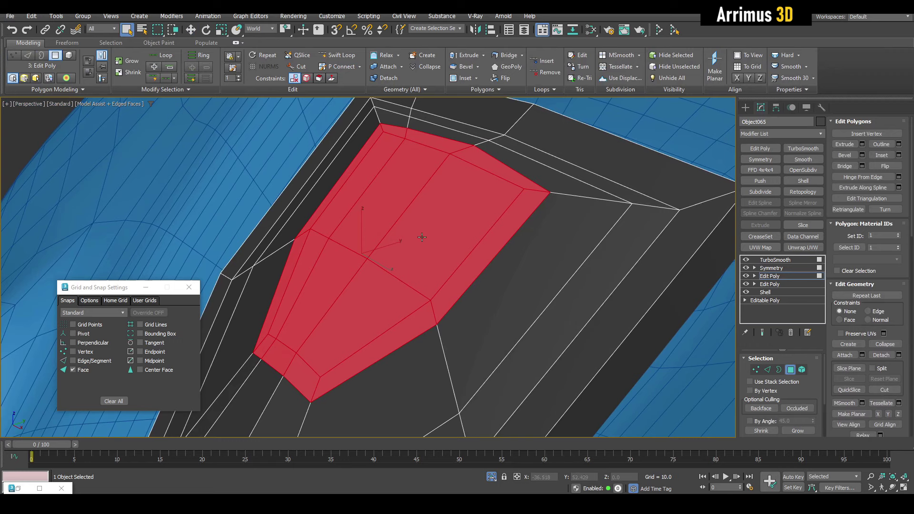
key("ctrl+shift+b")
left_click_drag(402, 243, 412, 229)
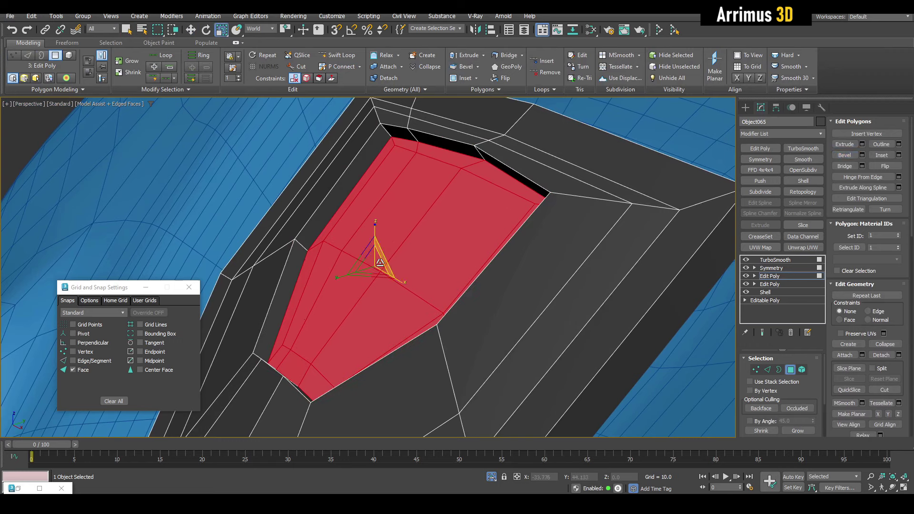
mouse_move(380, 262)
left_mouse_down()
mouse_move(379, 273)
mouse_move(407, 255)
left_mouse_up()
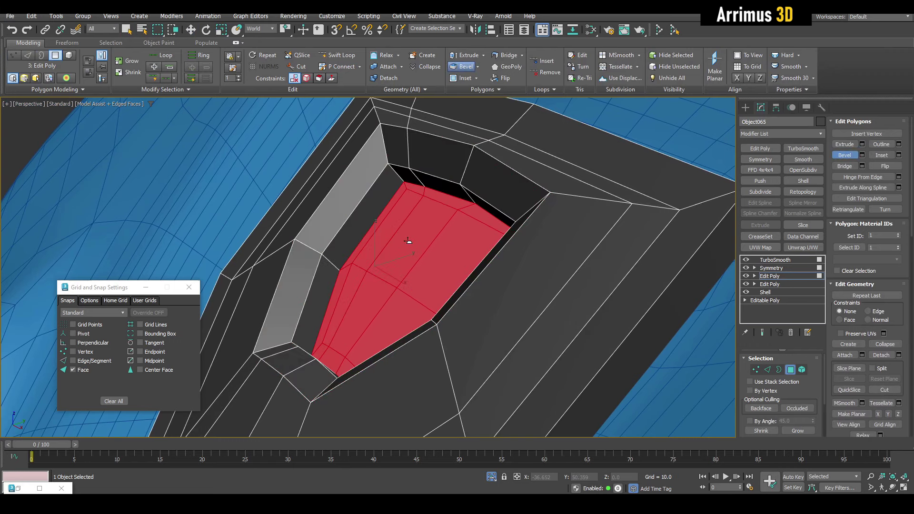
Add support loops along the grey strip and recess rim, then preview the smoothed pod.
key("2")
left_click(336, 54)
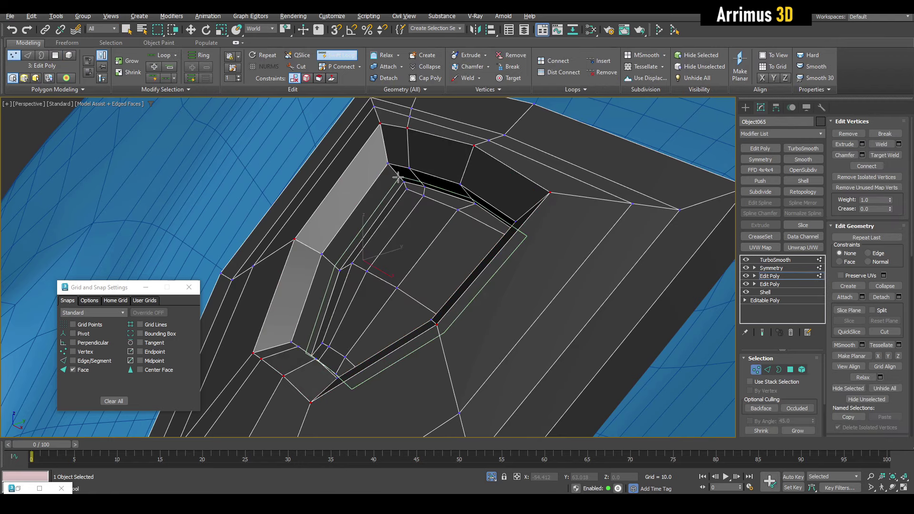
left_click(386, 157)
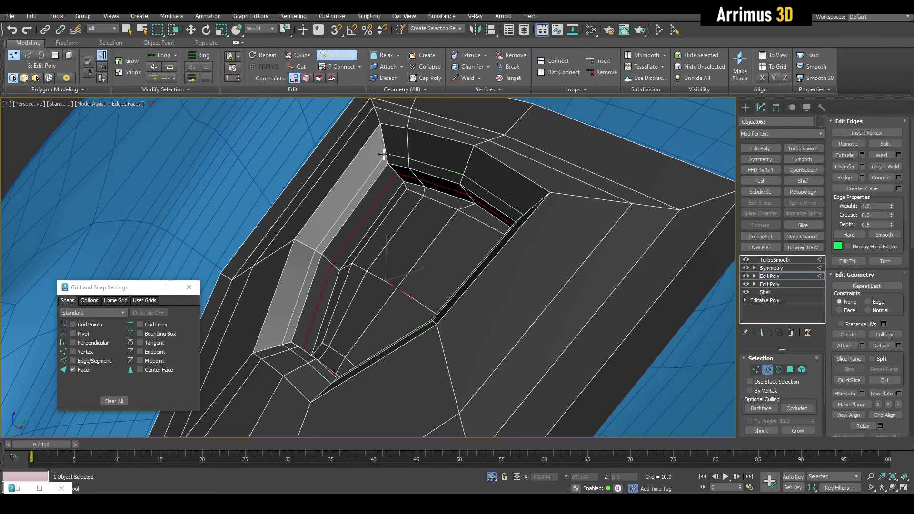
key("w")
middle_click_drag(386, 181, 416, 272, "alt")
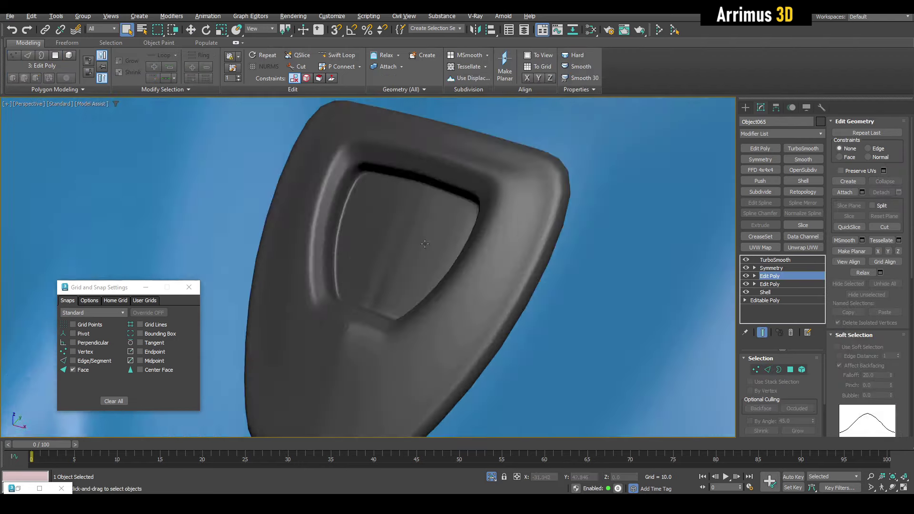
Move the pod's vertices to refine the recess shape.
key("1")
key("q")
key("w")
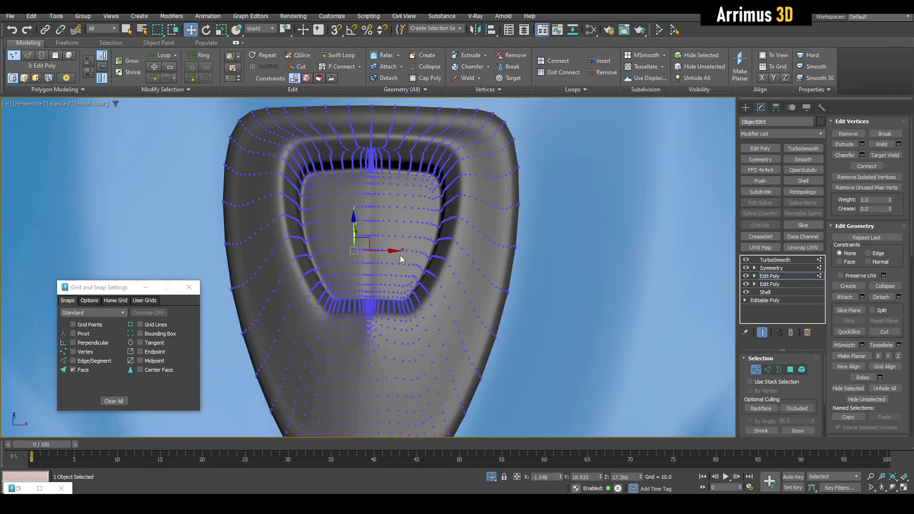
middle_click_drag(400, 257, 391, 252, "alt")
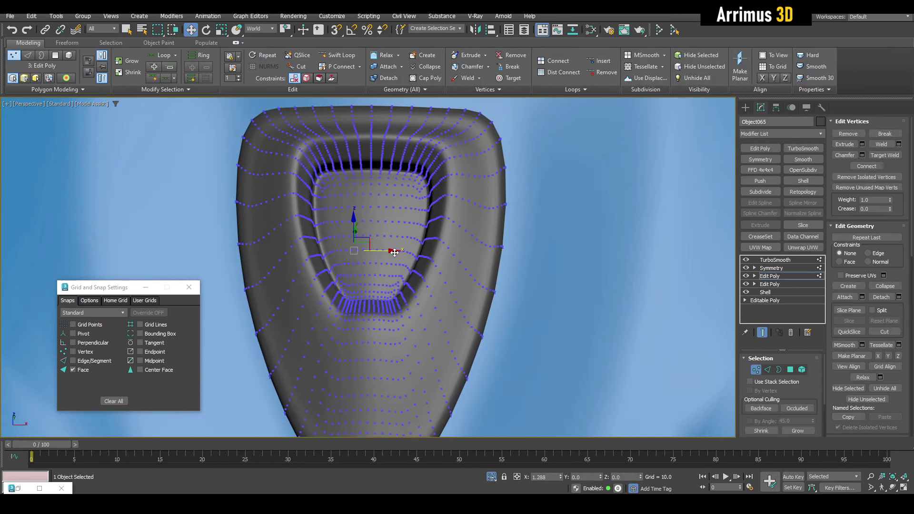
scroll(391, 228, "down", 5)
key("1")
key("q")
Select the blue core with wireframe edges shown and go to its base Edit Poly.
middle_click_drag(424, 224, 476, 228, "alt")
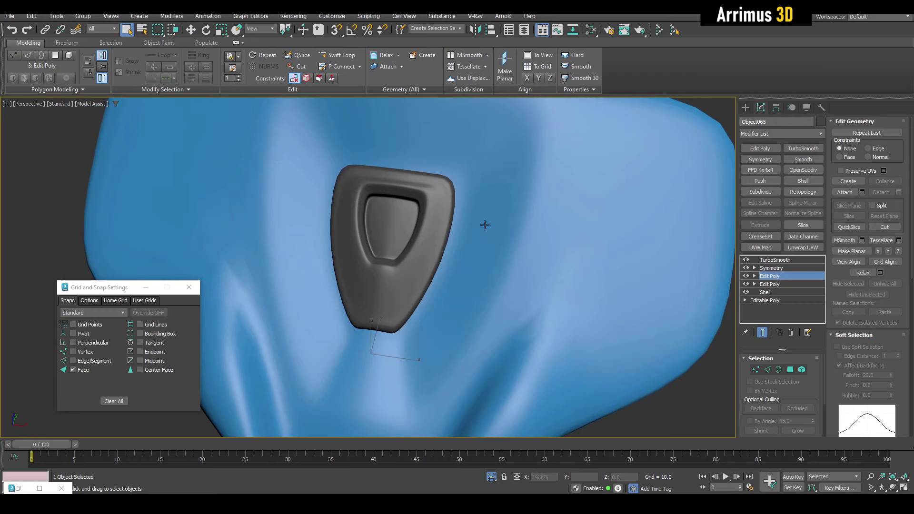
left_click(572, 238)
key("F4")
left_click(770, 276)
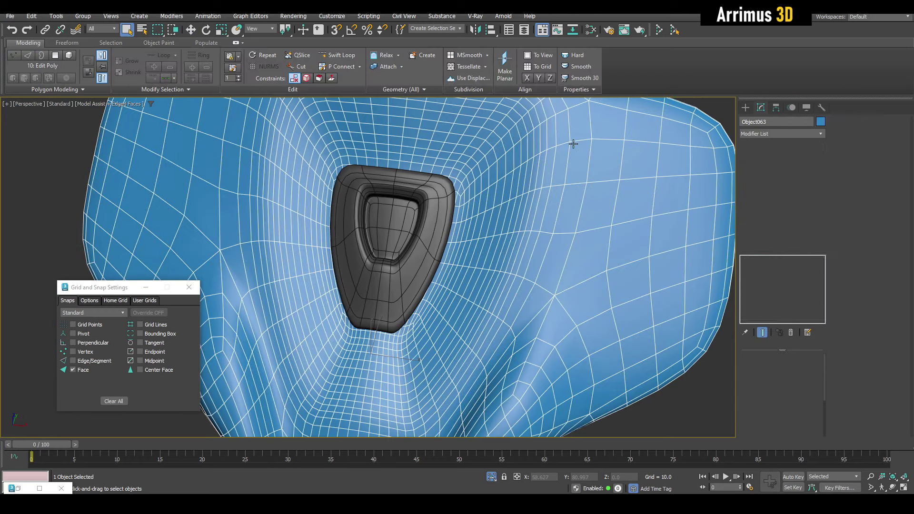
Select the polygon ring around the pod and give it a first bevel.
key("1")
key("q")
key("4")
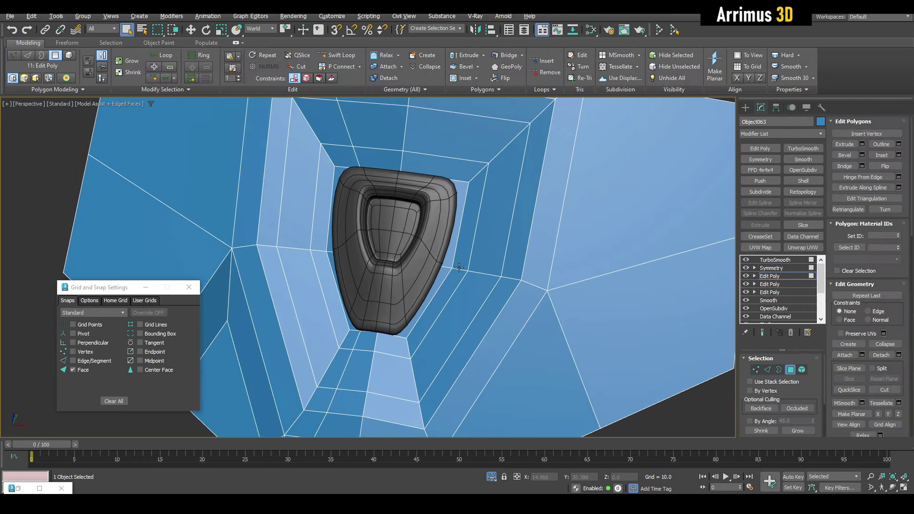
left_click(450, 276)
left_click(457, 229, "shift")
middle_click_drag(457, 228, 478, 210, "alt")
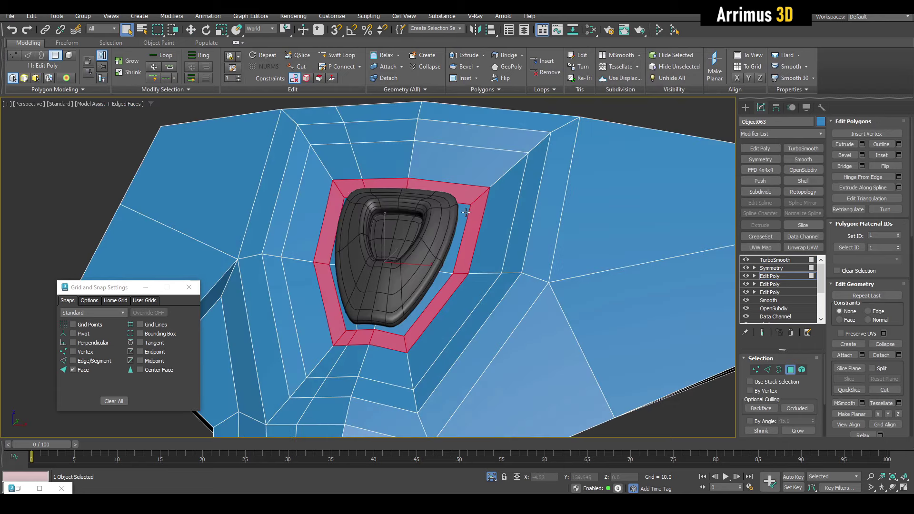
key("ctrl+shift+b")
left_click_drag(477, 210, 478, 219)
right_click(481, 210)
Undo an extra bevel and re-bevel the ring down into a groove.
scroll(480, 207, "up", 2)
key("ctrl+shift+b")
right_click(478, 218)
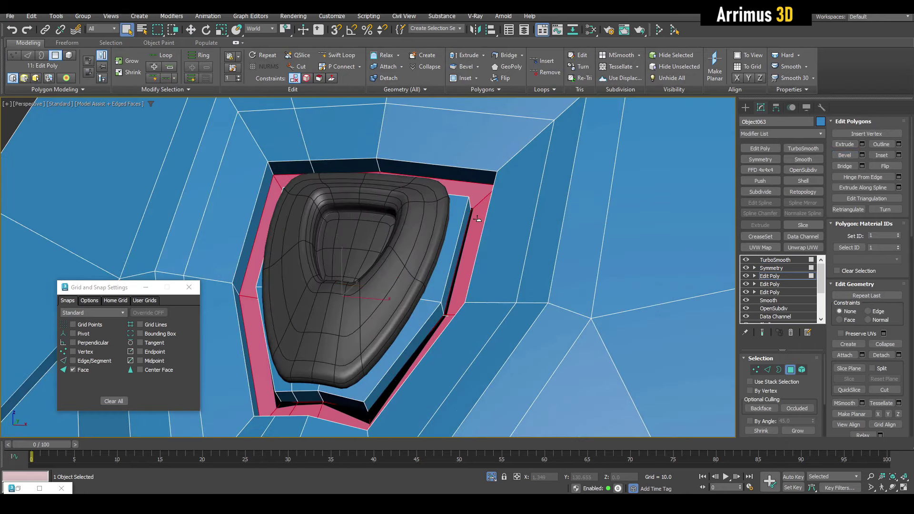
key("ctrl+z")
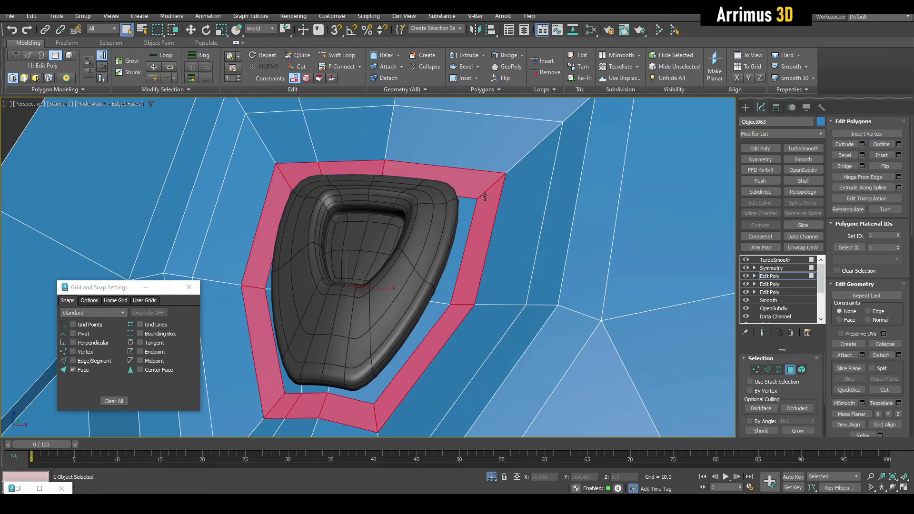
key("ctrl+shift+b")
left_click_drag(484, 196, 485, 199)
right_click(488, 202)
Select the loop around the pod and scale the polygon ring slightly inward.
key("1")
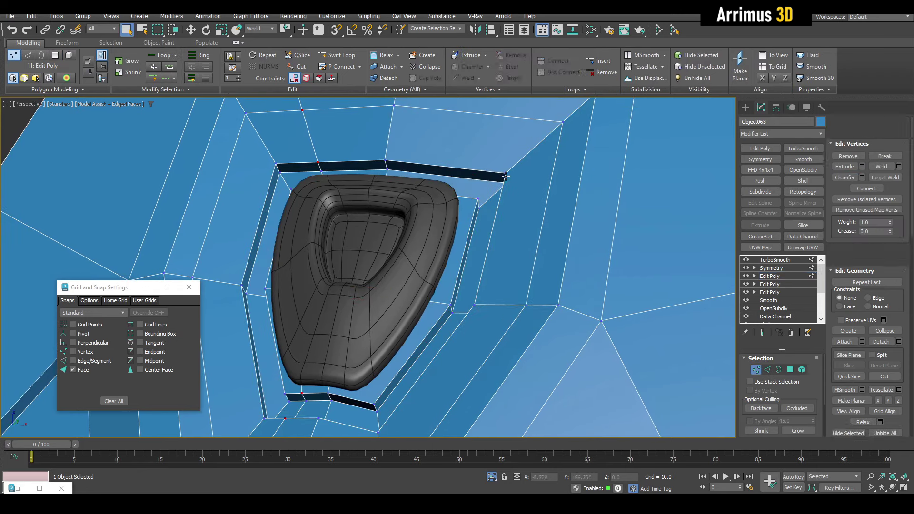
key("2")
double_click(466, 286)
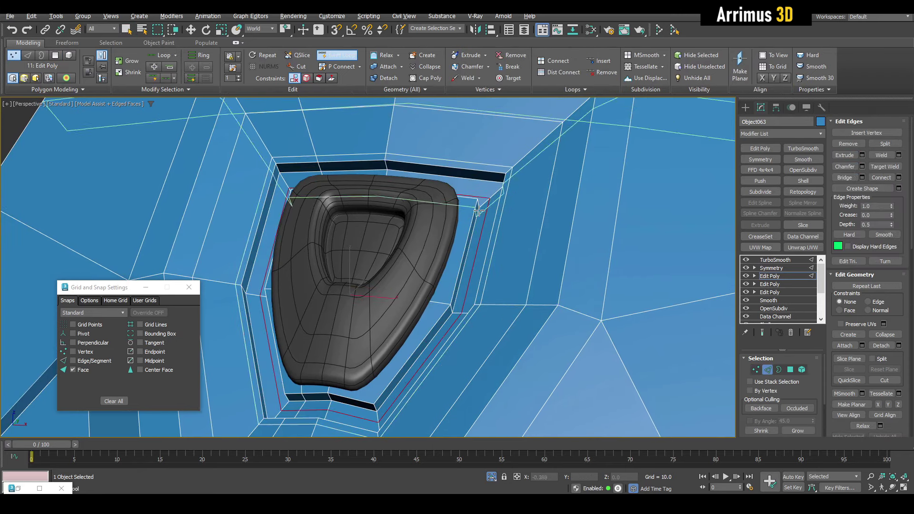
key("4")
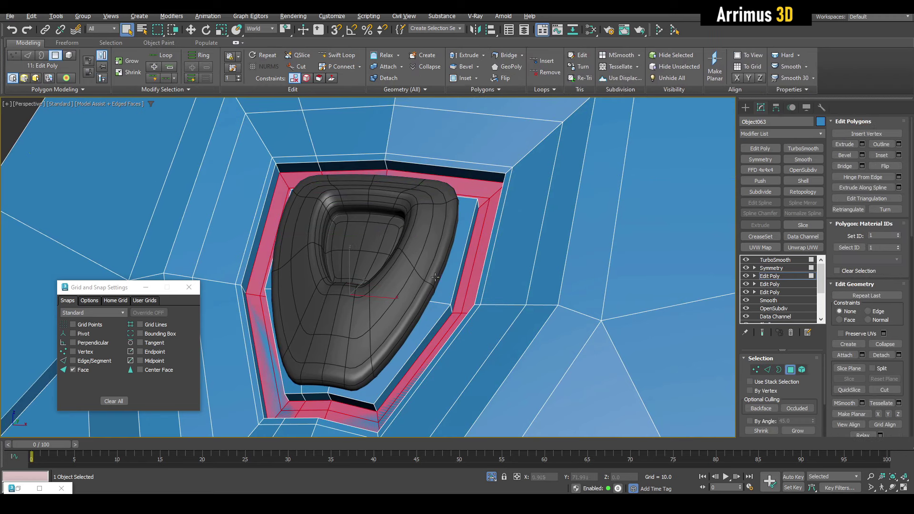
key("r")
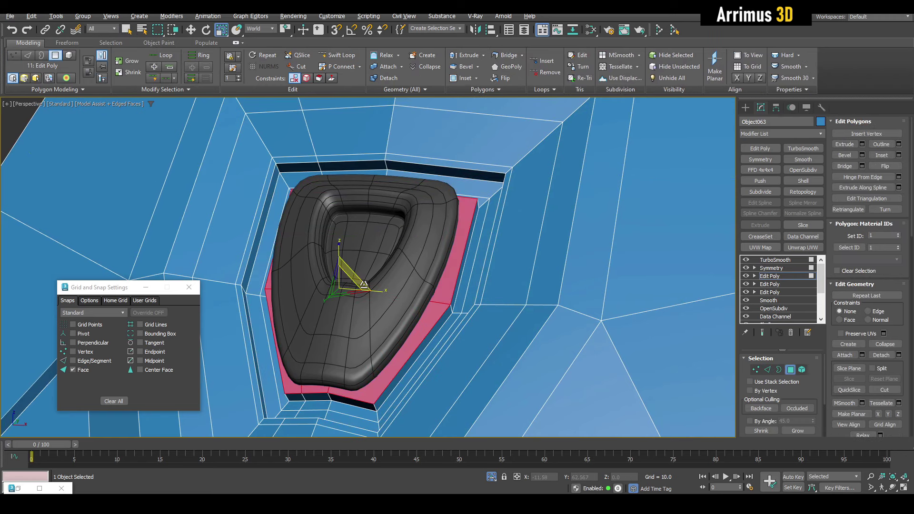
left_click_drag(355, 280, 357, 287)
Hide the wireframe edges and exit sub-object mode.
key("F4")
scroll(376, 266, "down", 2)
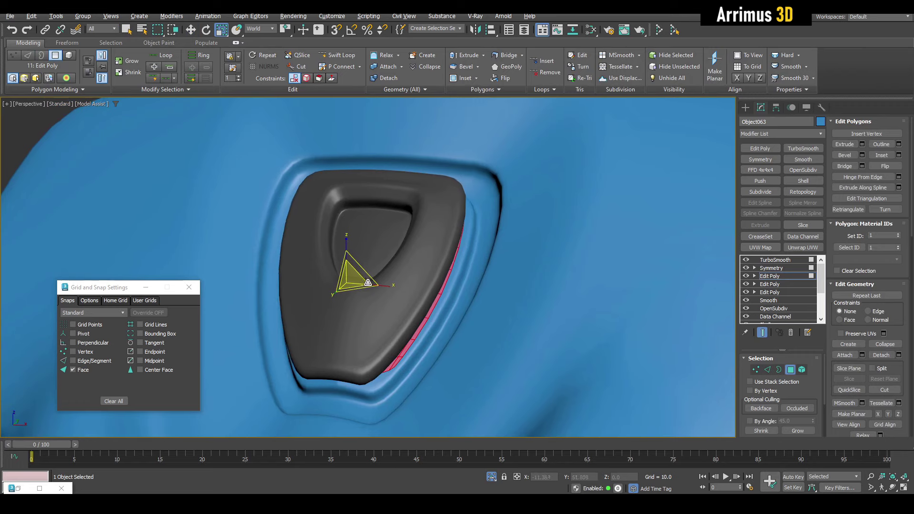
key("6")
key("q")
scroll(376, 265, "down", 3)
scroll(374, 262, "down", 2)
scroll(365, 255, "down", 2)
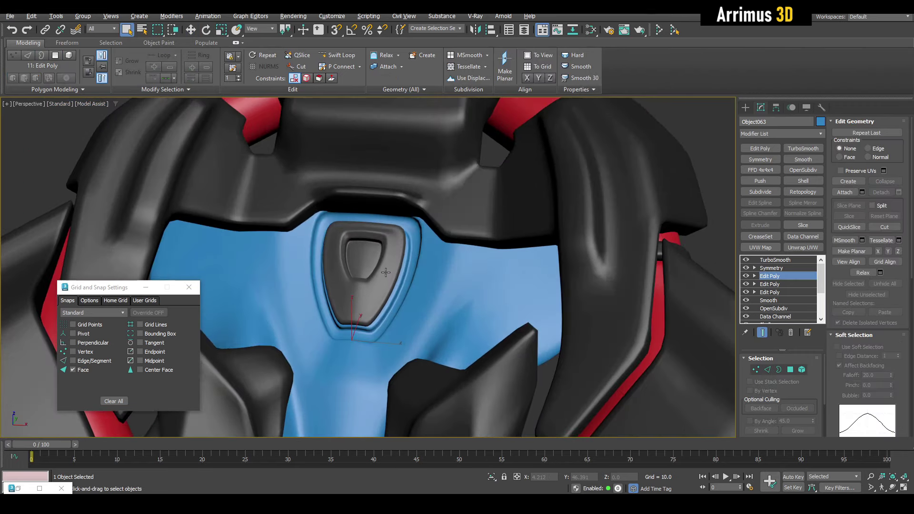
scroll(355, 245, "down", 2)
Add Smooth and Edit Poly modifiers atop the core's stack and isolate the core.
key("F4")
left_click(775, 260)
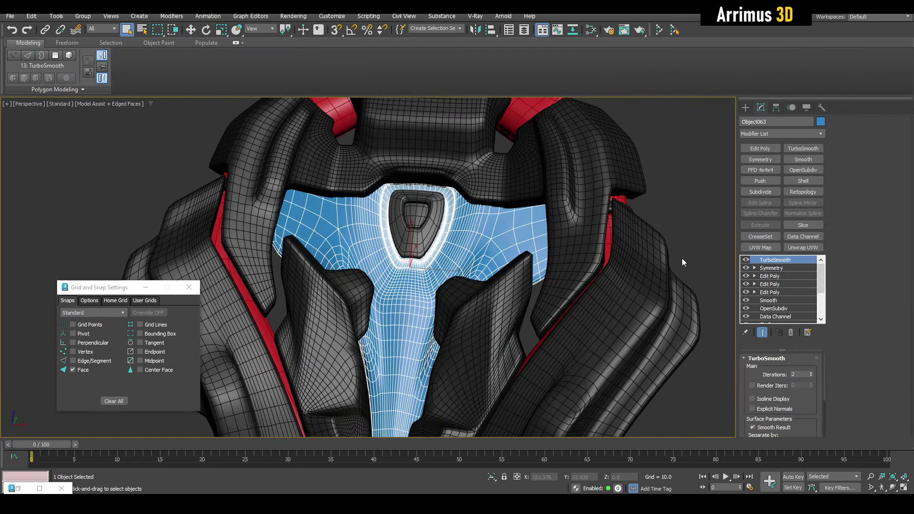
left_click(804, 161)
left_click(760, 149)
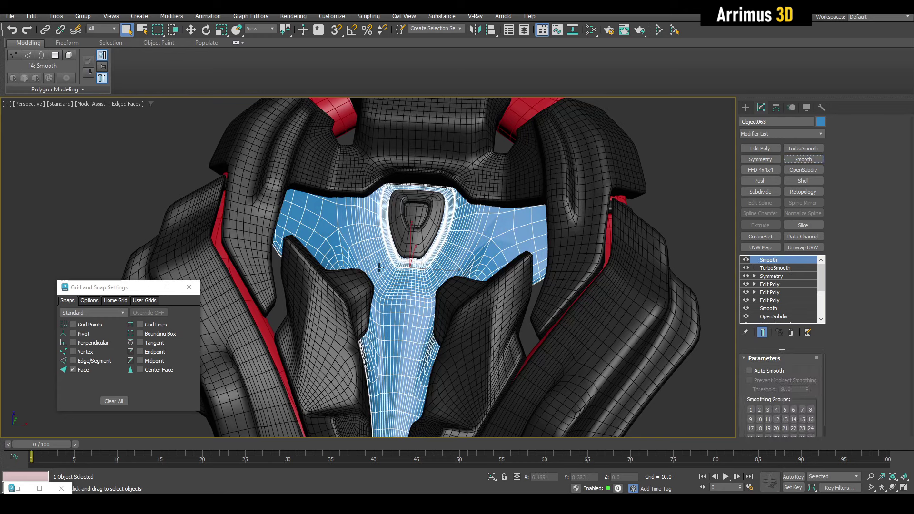
key("alt+q")
key("4")
Try building a checker polygon selection on the core's side with Grow/Checker.
left_click(329, 284)
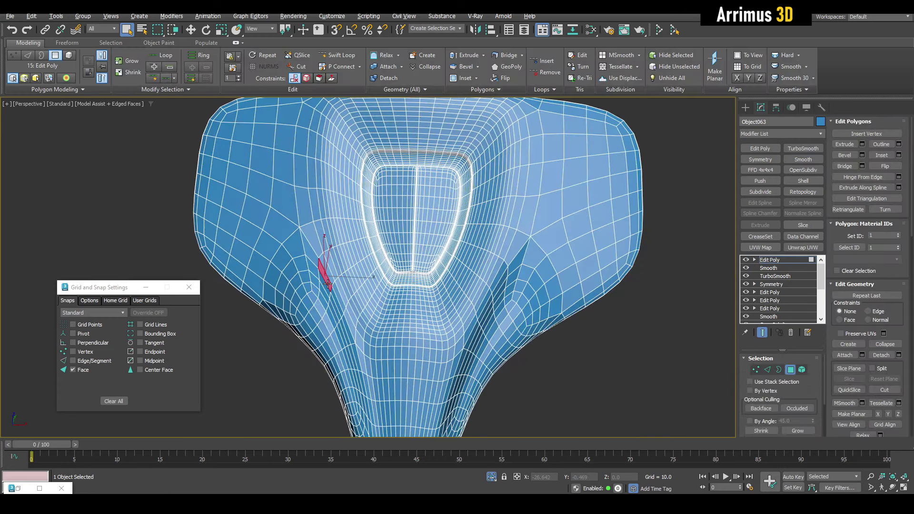
middle_click_drag(299, 288, 325, 268)
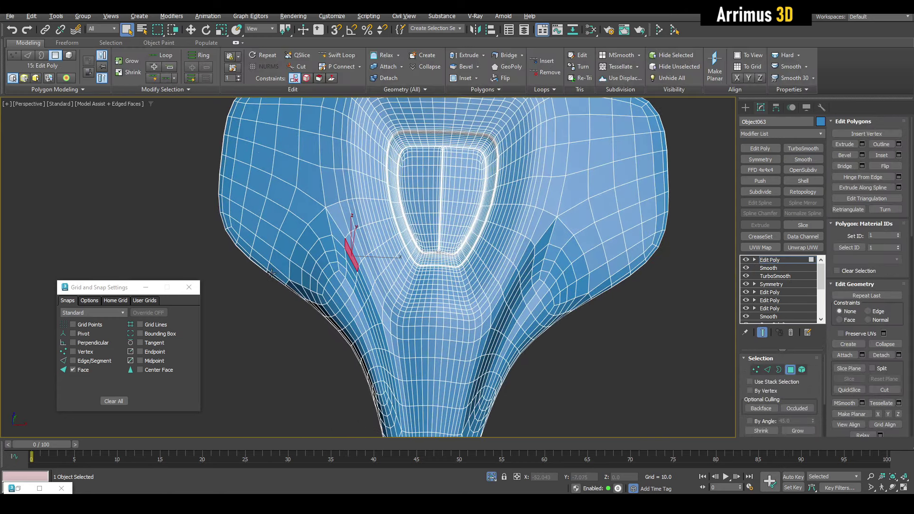
left_click(746, 107)
left_click(758, 123)
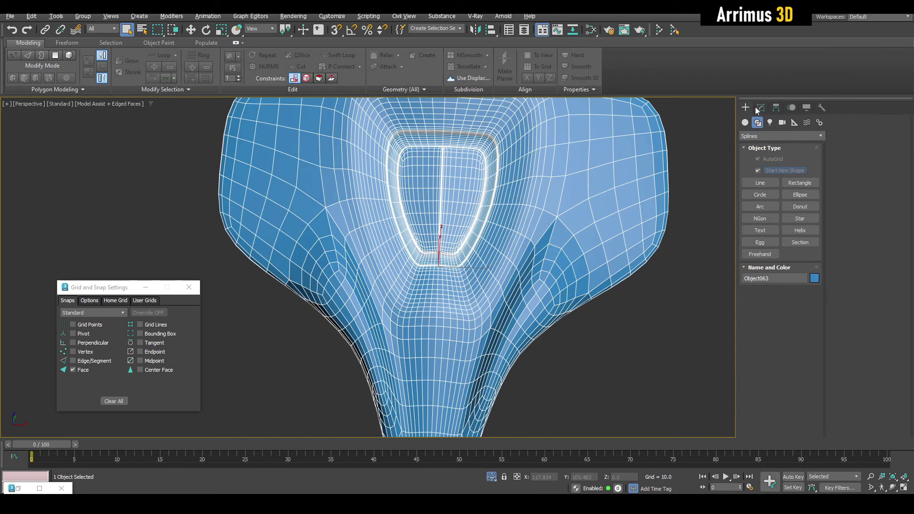
left_click(761, 106)
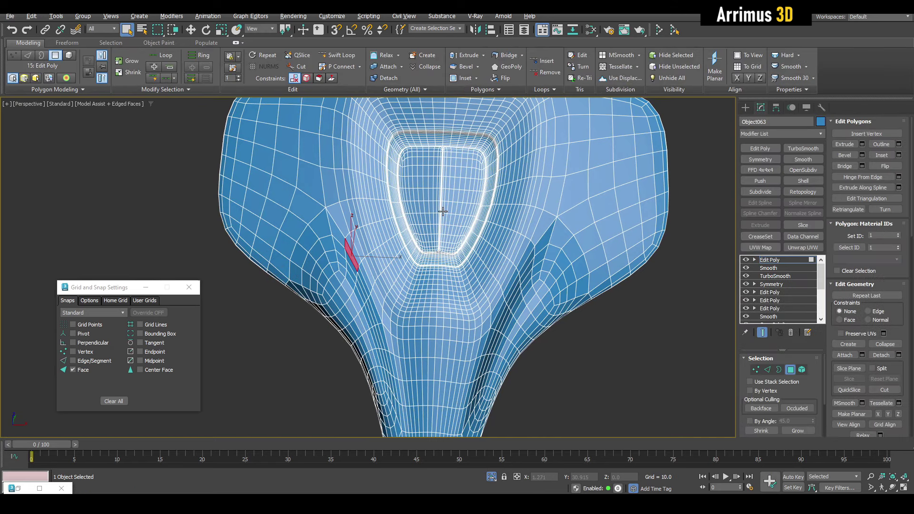
key("ctrl+Page_Up")
key("ctrl+Page_Up")
key("ctrl+Page_Up")
key("ctrl+Page_Up")
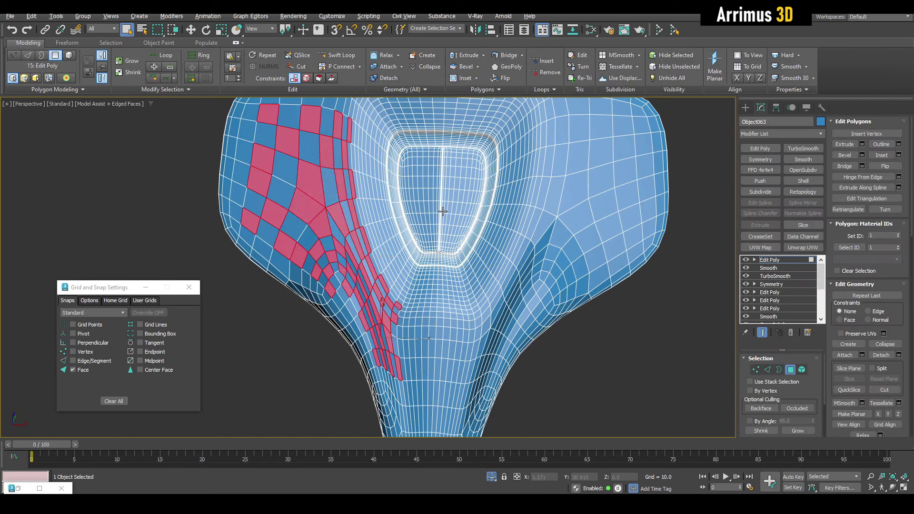
middle_click_drag(358, 223, 368, 227)
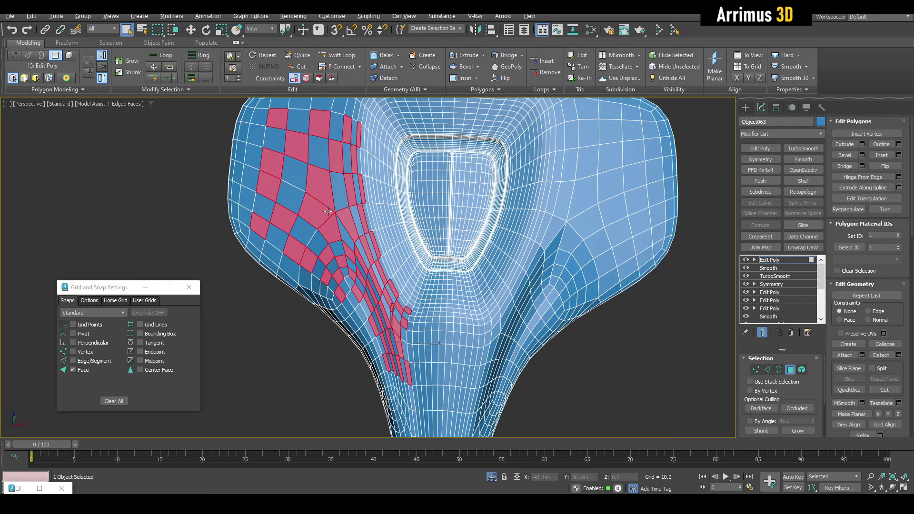
left_click(321, 212)
key("ctrl+Page_Up")
key("ctrl+Page_Up")
key("ctrl+Page_Up")
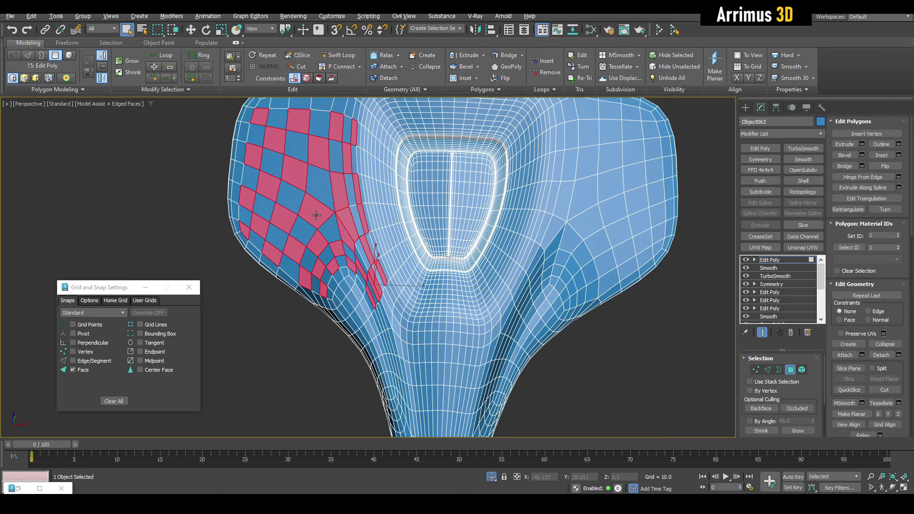
left_click(293, 224)
key("ctrl+Page_Up")
key("ctrl+Page_Up")
key("ctrl+Page_Up")
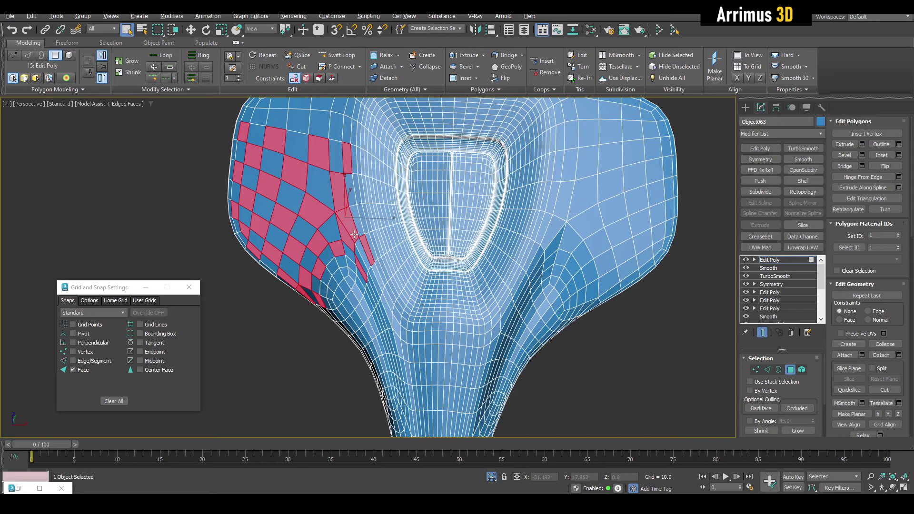
Checker-select the core's upper left side, drop lower strays, and add an Edit Poly.
middle_click_drag(546, 232, 546, 228, "alt")
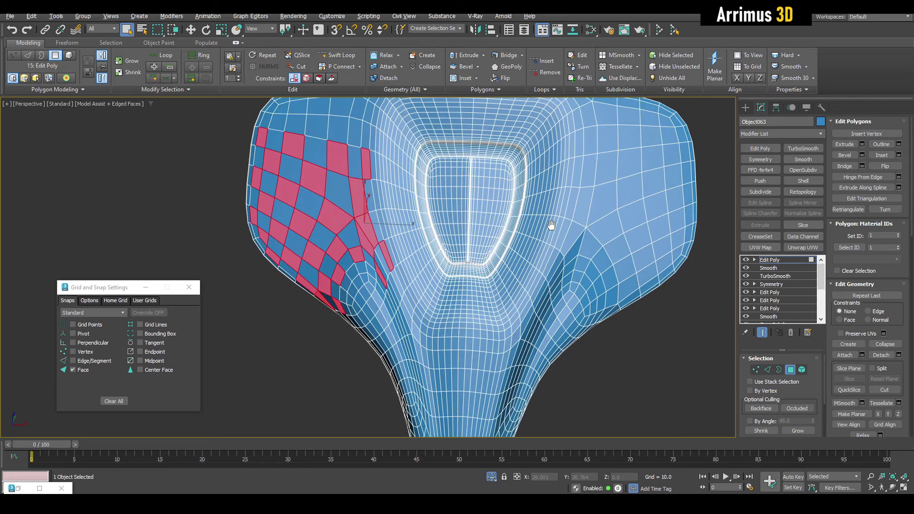
mouse_move(632, 203)
middle_mouse_down("alt")
mouse_move(608, 231)
mouse_move(416, 202)
middle_mouse_up("alt")
left_click(322, 138)
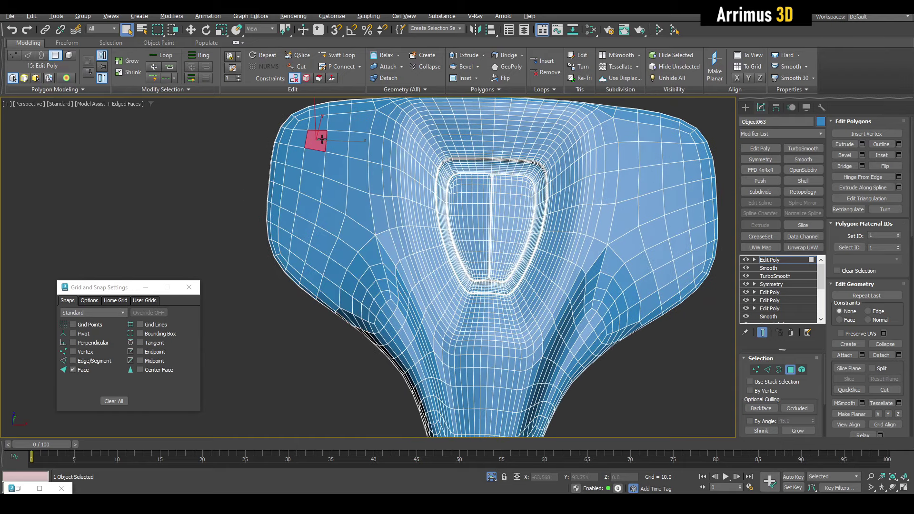
key("ctrl+Page_Up")
key("ctrl+Page_Up")
key("ctrl+Page_Up")
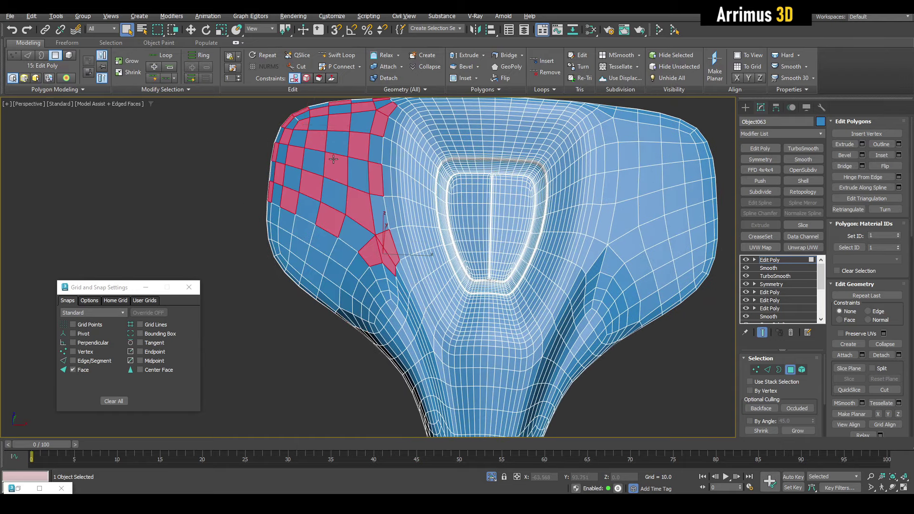
left_click_drag(365, 242, 406, 286, "alt")
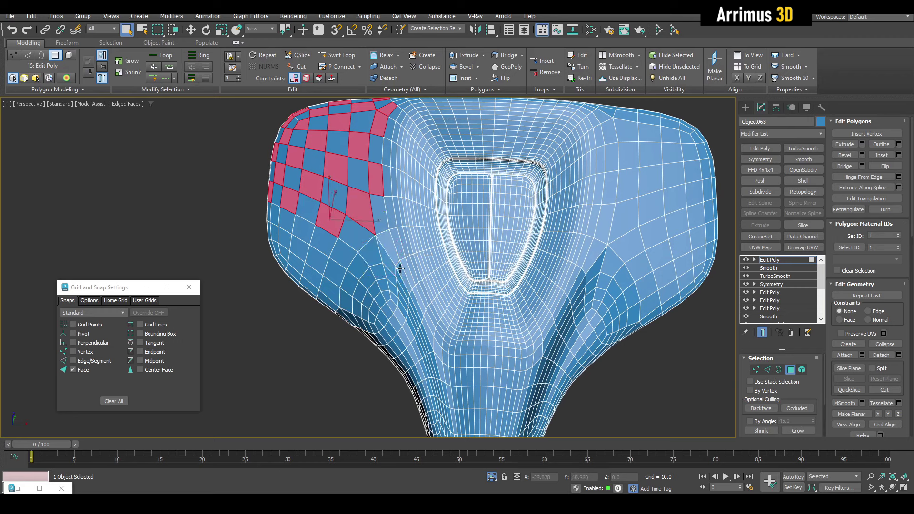
key("alt+e")
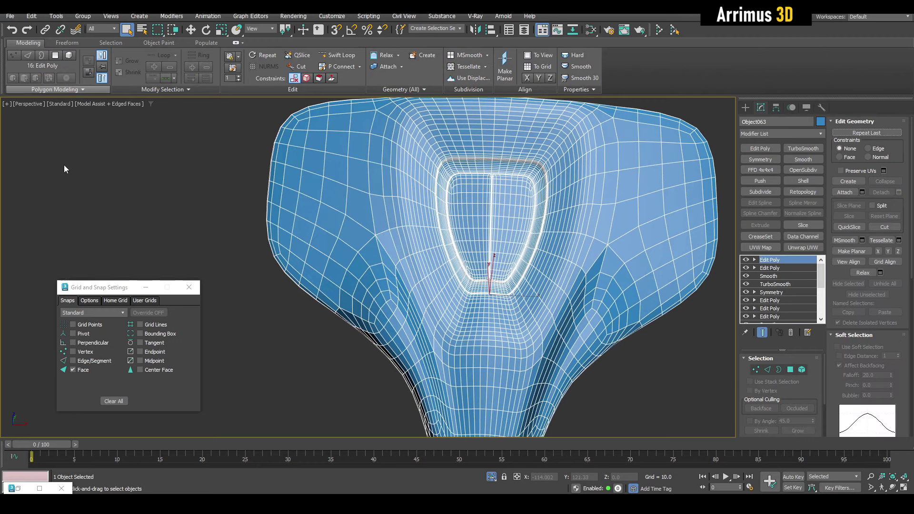
Try a brick-style Generate Topology pattern on the core, then undo it.
left_click(64, 89)
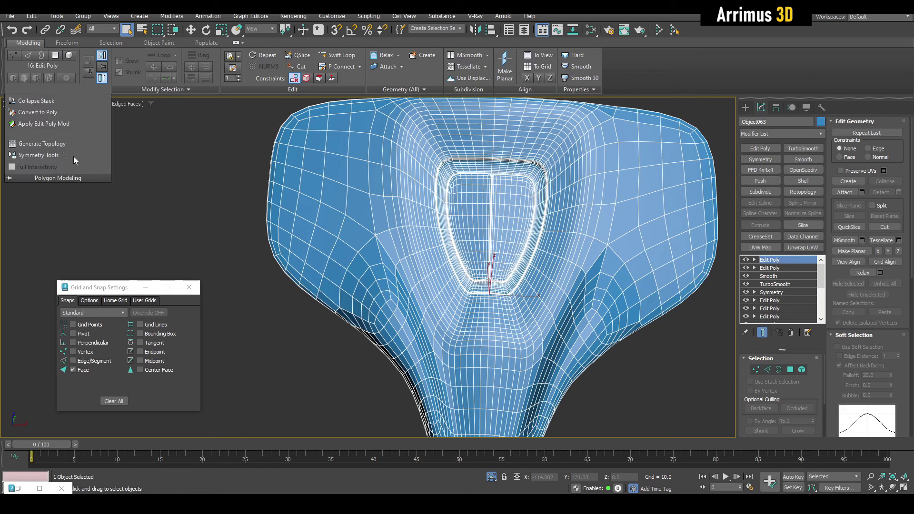
left_click(55, 143)
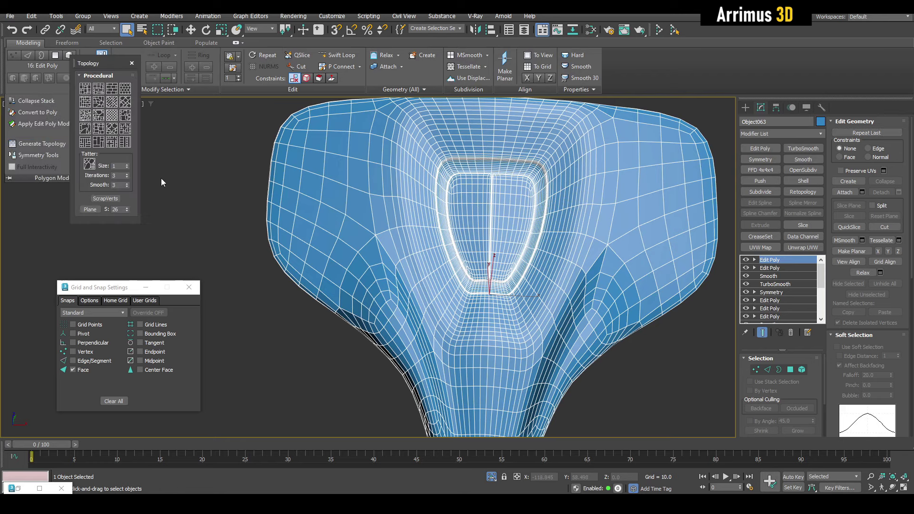
left_click(115, 103)
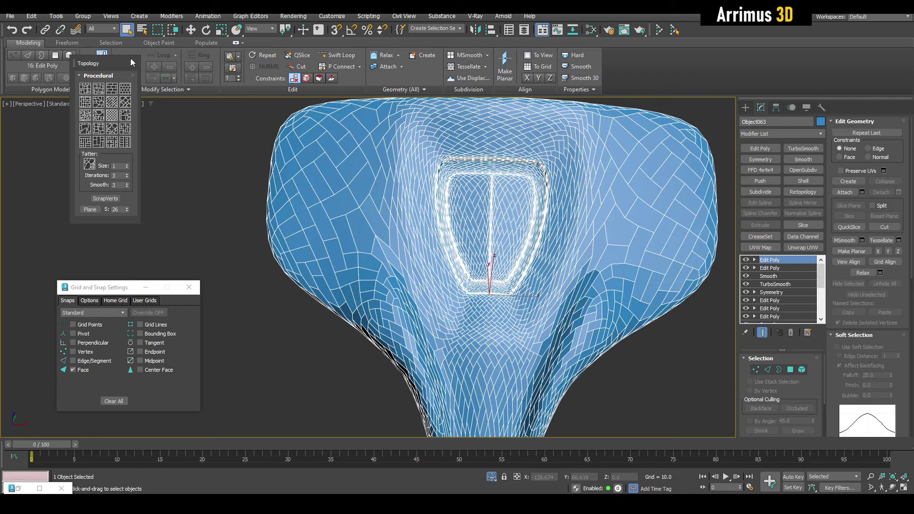
left_click(131, 64)
key("ctrl+z")
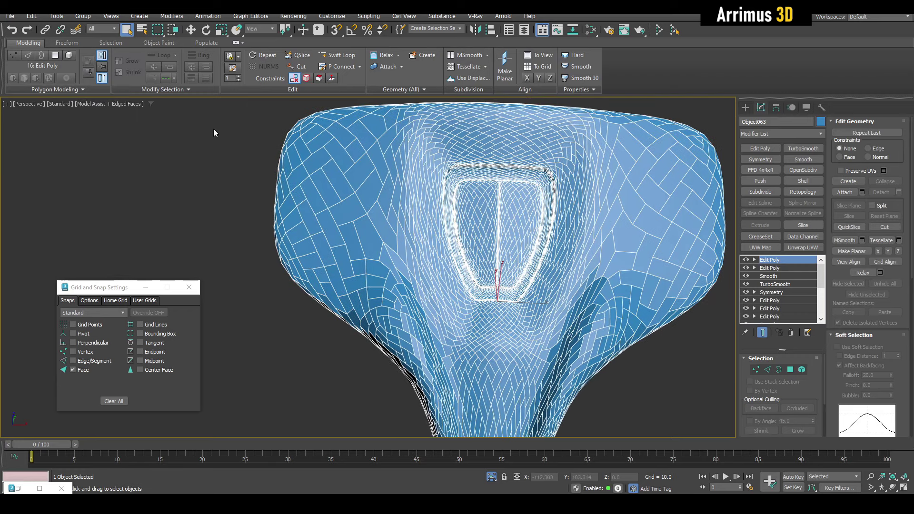
Retopologize the core with the diagonal diamond Procedural pattern and add an Edit Poly.
left_click(65, 90)
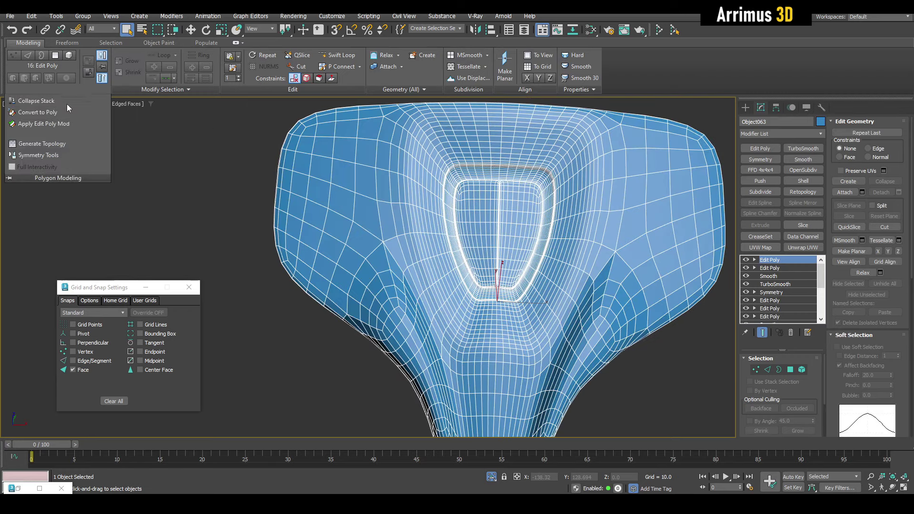
left_click(48, 143)
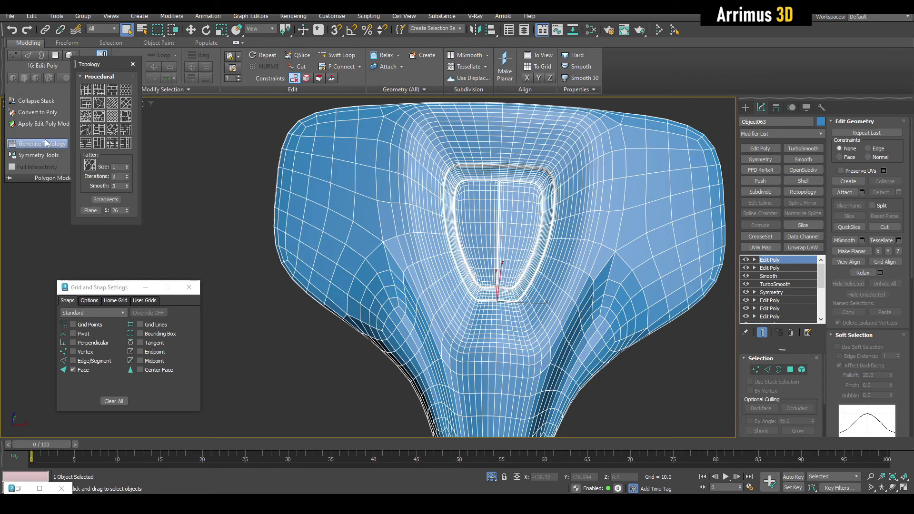
left_click(112, 116)
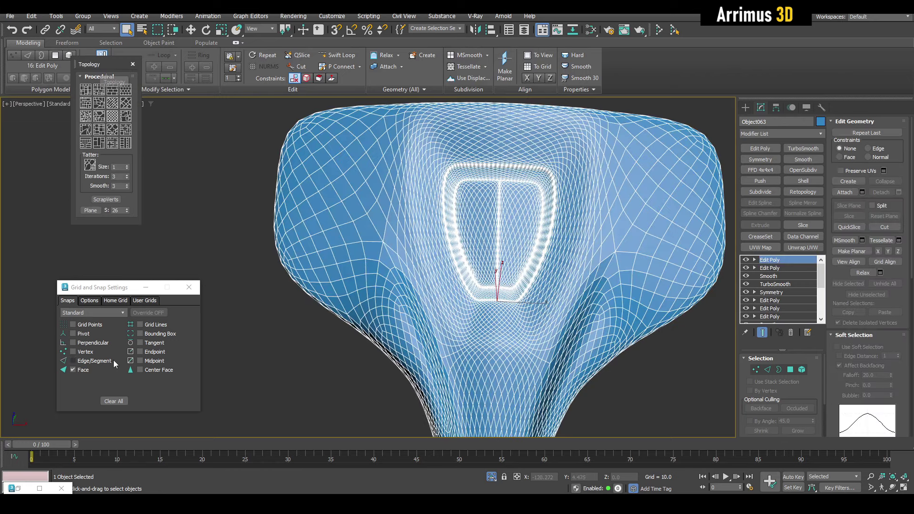
middle_click_drag(397, 252, 438, 199, "alt")
left_click(760, 149)
Grow a checker selection of polygons on the core's left side under a new Edit Poly.
key("4")
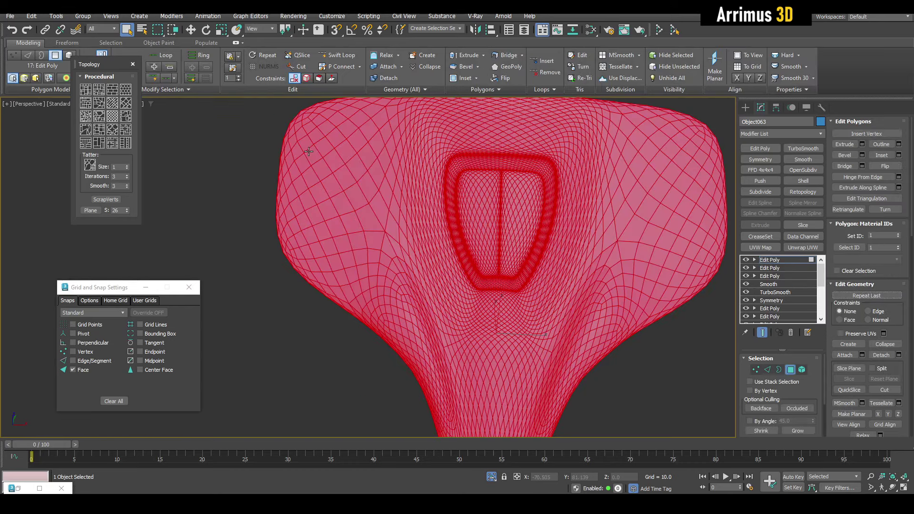
scroll(310, 147, "up", 3)
left_click(329, 141)
key("ctrl+Page_Up")
key("ctrl+Page_Up")
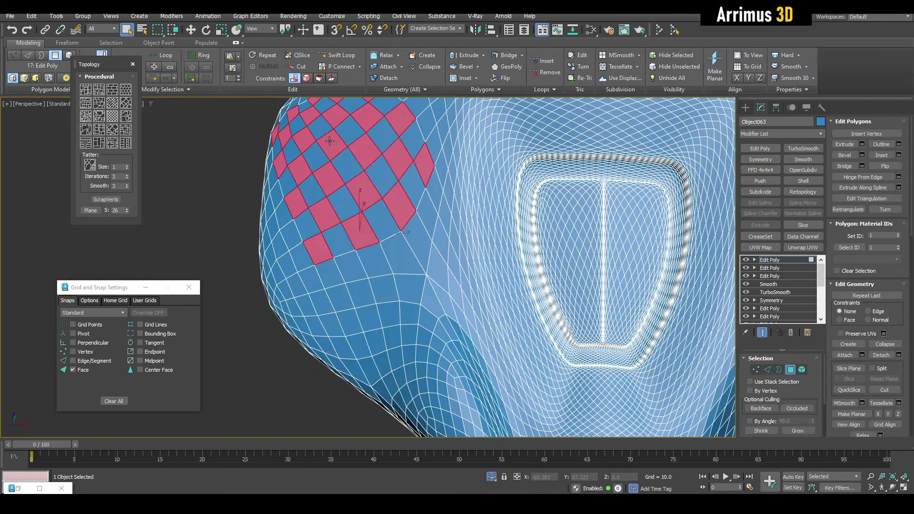
key("ctrl+Page_Up")
key("ctrl+Page_Up")
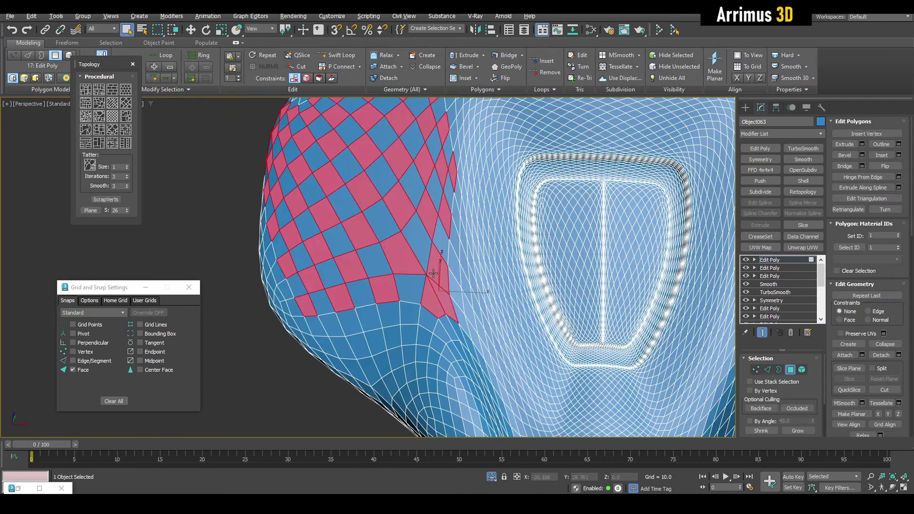
middle_click_drag(433, 273, 426, 307)
left_click(760, 148)
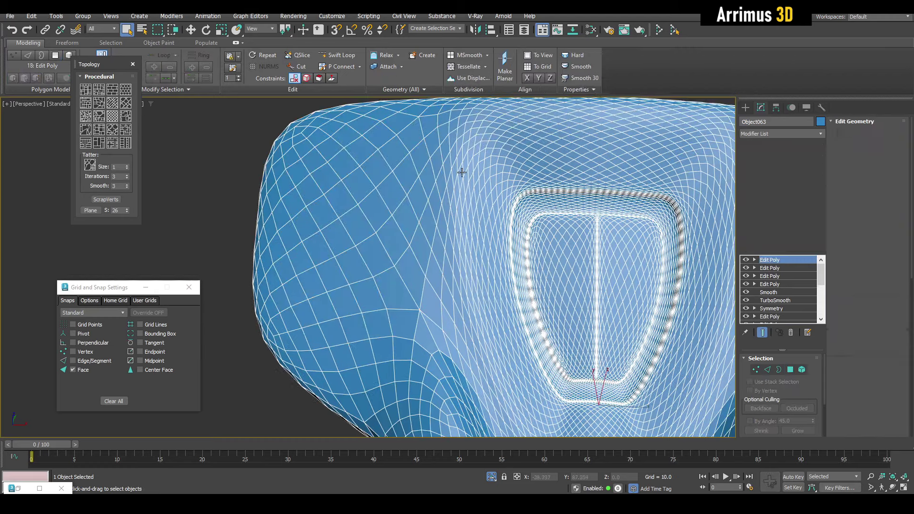
key("4")
mouse_move(462, 172)
middle_mouse_down("alt")
mouse_move(346, 237)
mouse_move(398, 230)
middle_mouse_up("alt")
Bevel the checker polygons with Outline -0.48, Local Normal and Height -0.14.
key("shift+ctrl+b")
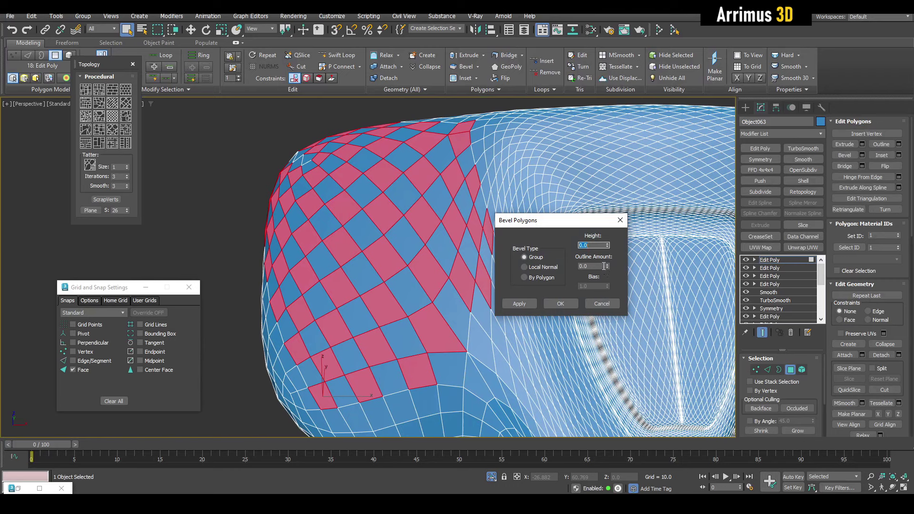
left_click_drag(608, 269, 608, 291)
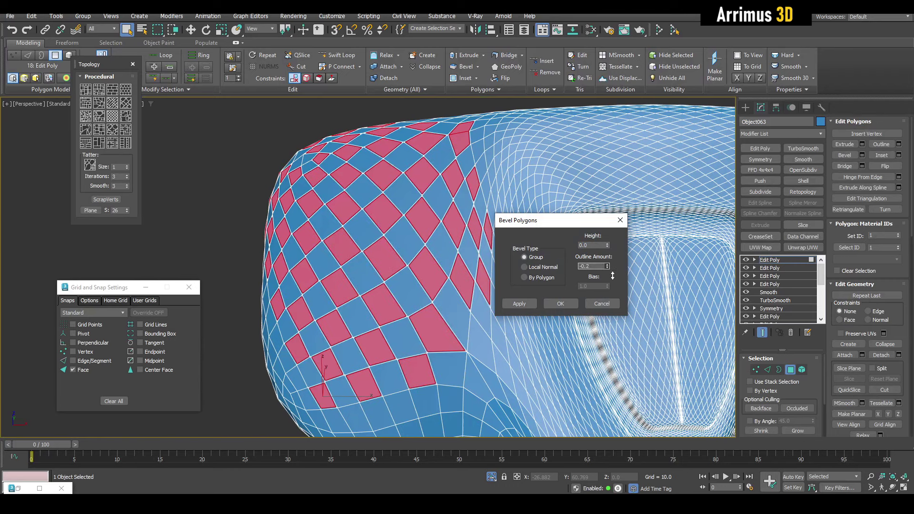
left_click(519, 303)
left_click(534, 267)
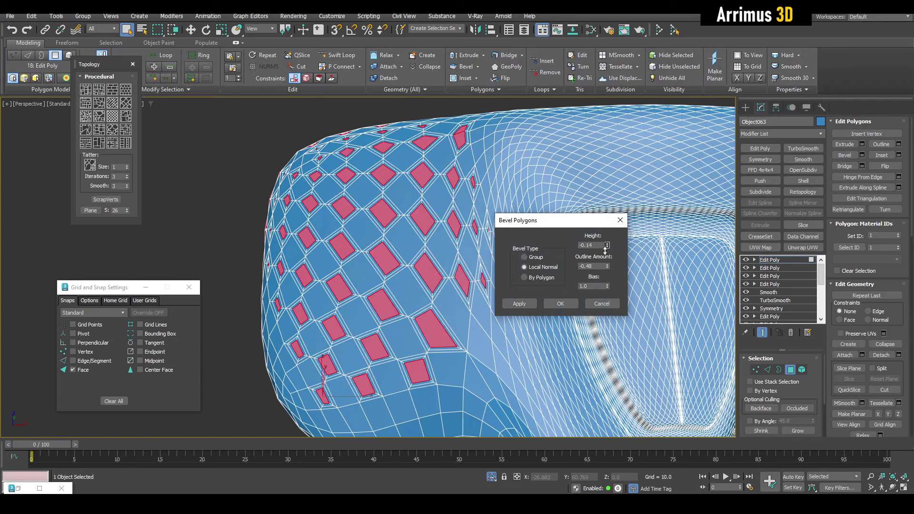
left_click_drag(607, 248, 605, 277)
left_click(560, 303)
Scale each dimple polygon down slightly about its own centre.
key("r")
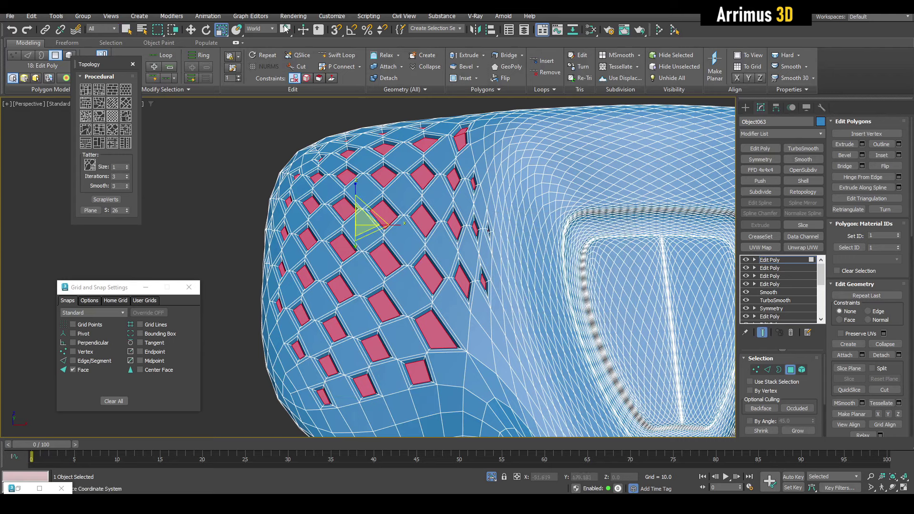
left_click_drag(284, 29, 285, 48)
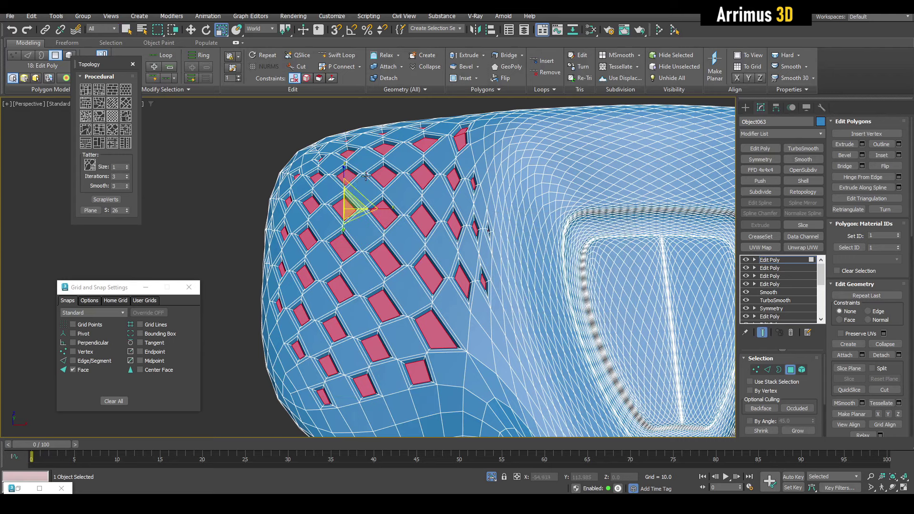
left_click_drag(353, 209, 366, 232)
Paste the copied TurboSmooth onto the top of the core's modifier stack.
key("4")
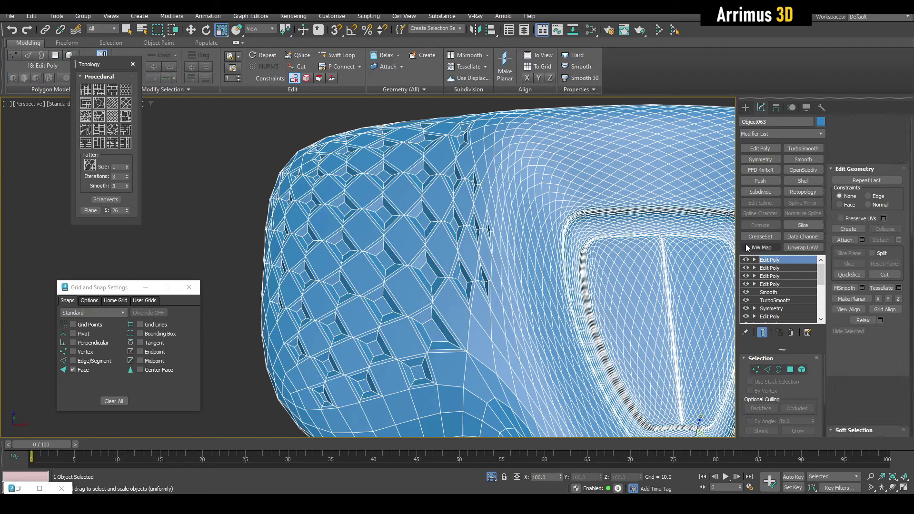
key("q")
key("z")
right_click(775, 260)
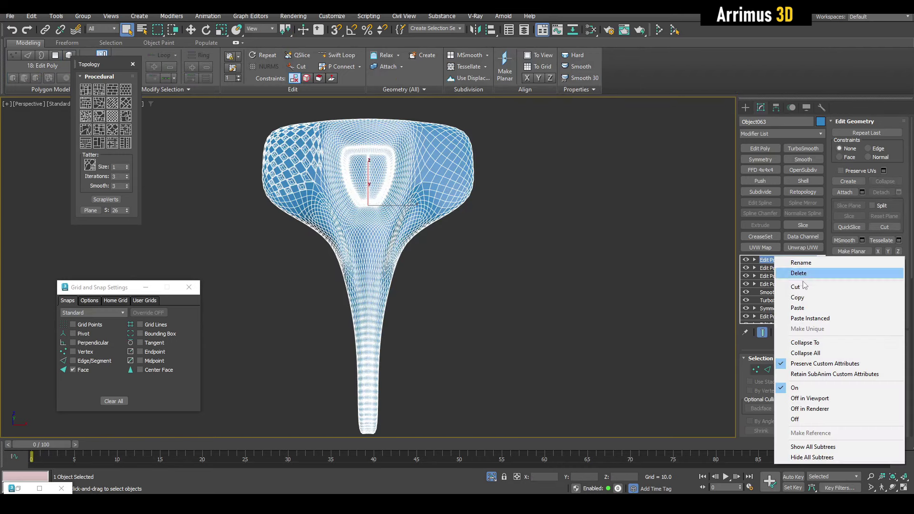
left_click(797, 310)
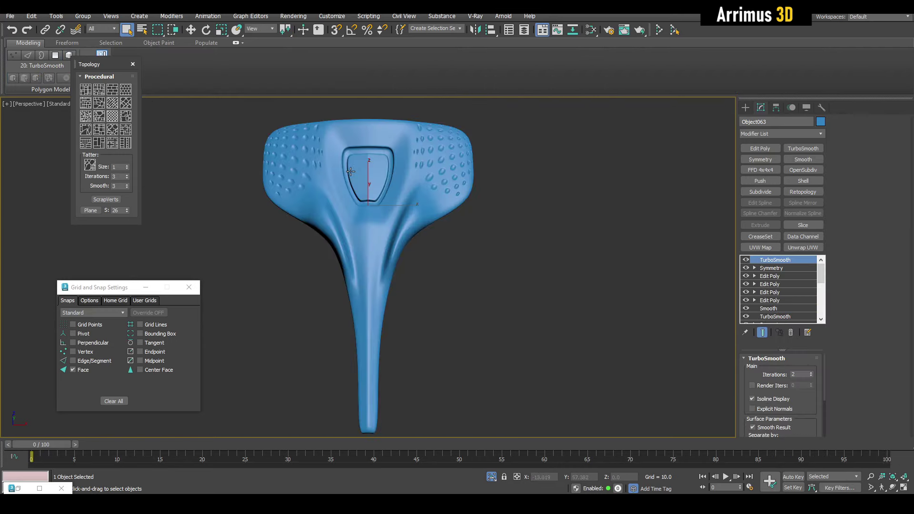
scroll(341, 172, "up", 4)
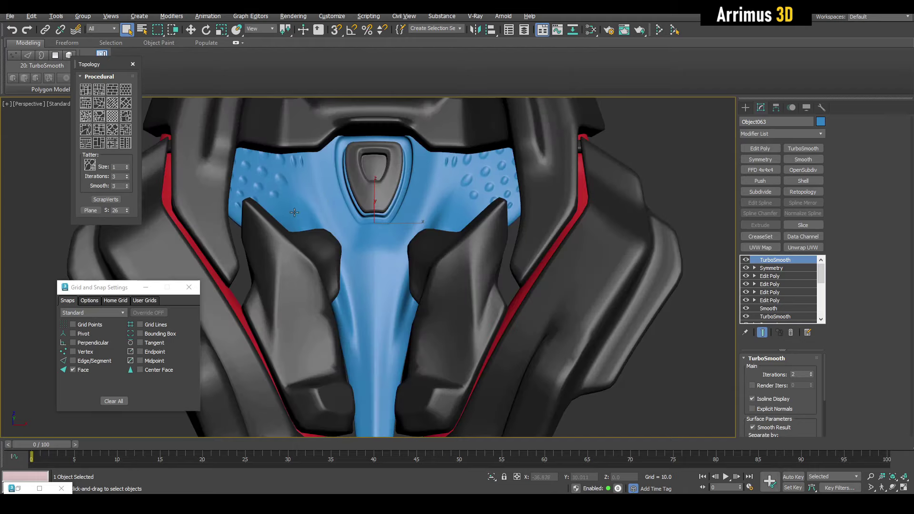